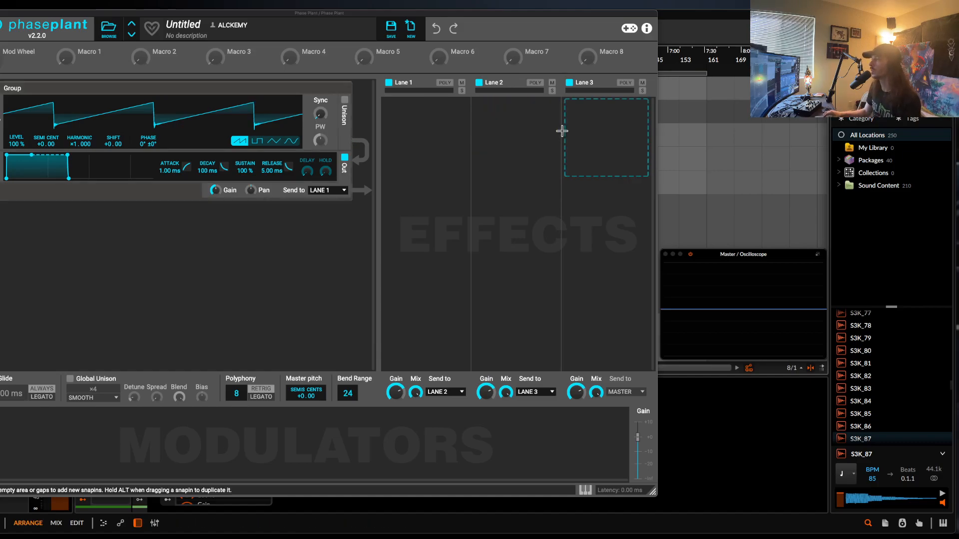
- Add a Limiter to Lane 3 and set the oscillator's waveform to sine
click(612, 136)
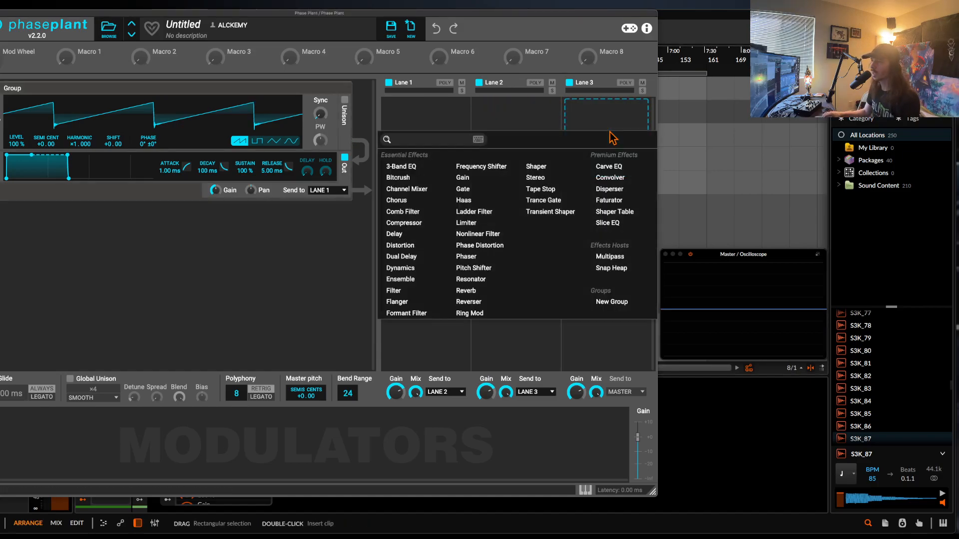
click(469, 223)
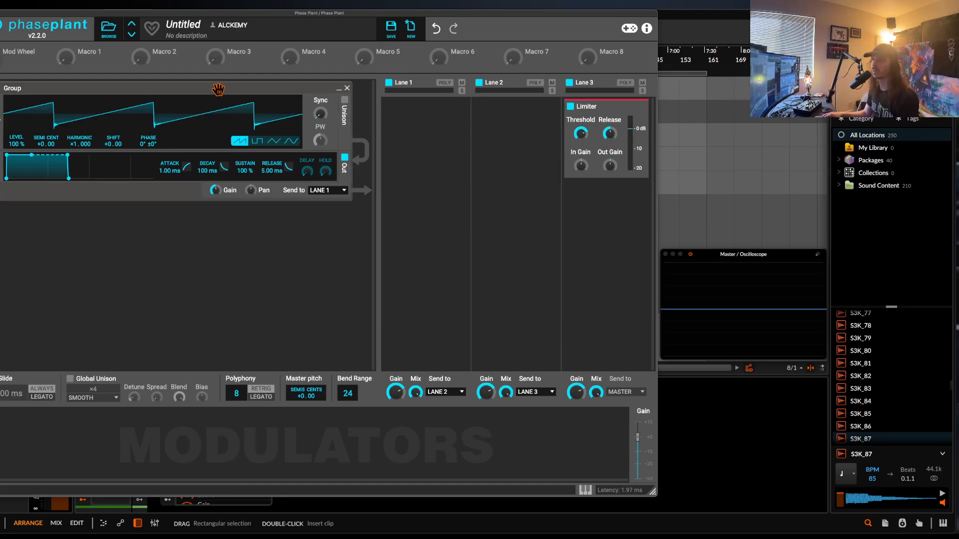
click(291, 144)
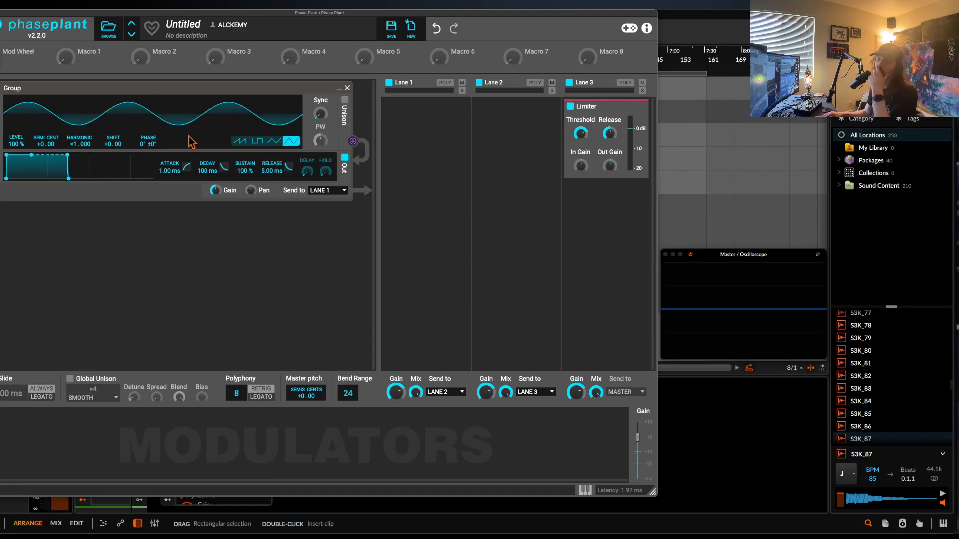
- Add a Shaper to Lane 1 and bend its transfer curve into a smooth S shape
click(438, 144)
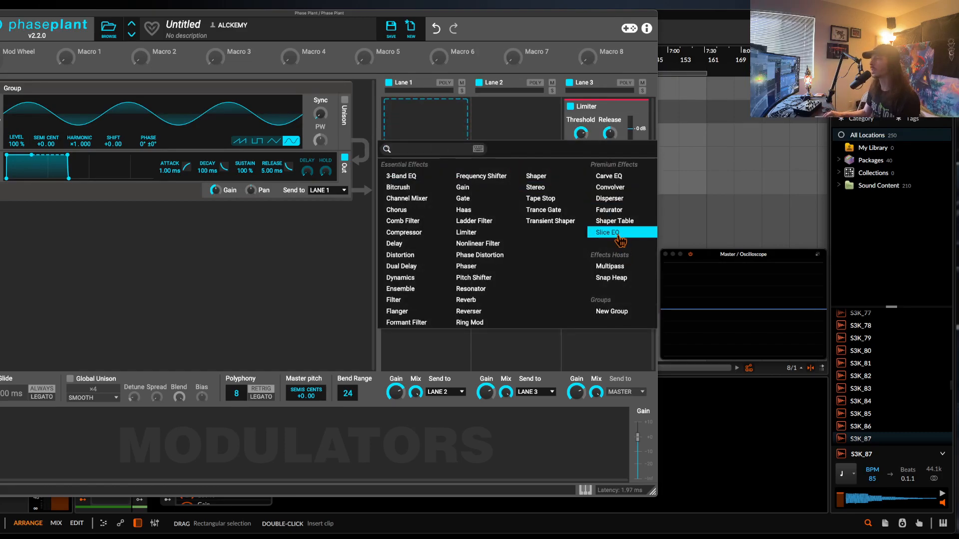
click(540, 177)
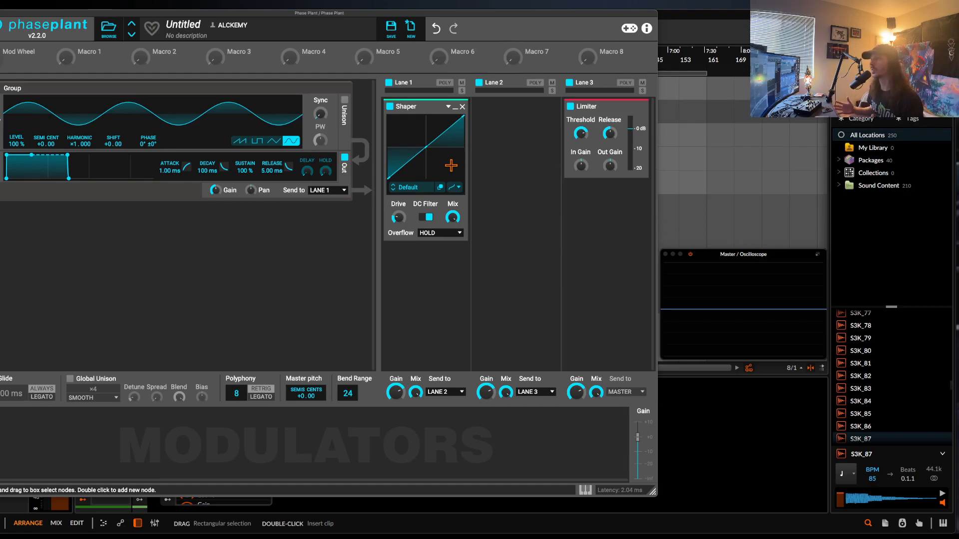
mouse_move(442, 141)
mouse_down()
mouse_move(437, 123)
mouse_move(437, 132)
mouse_up()
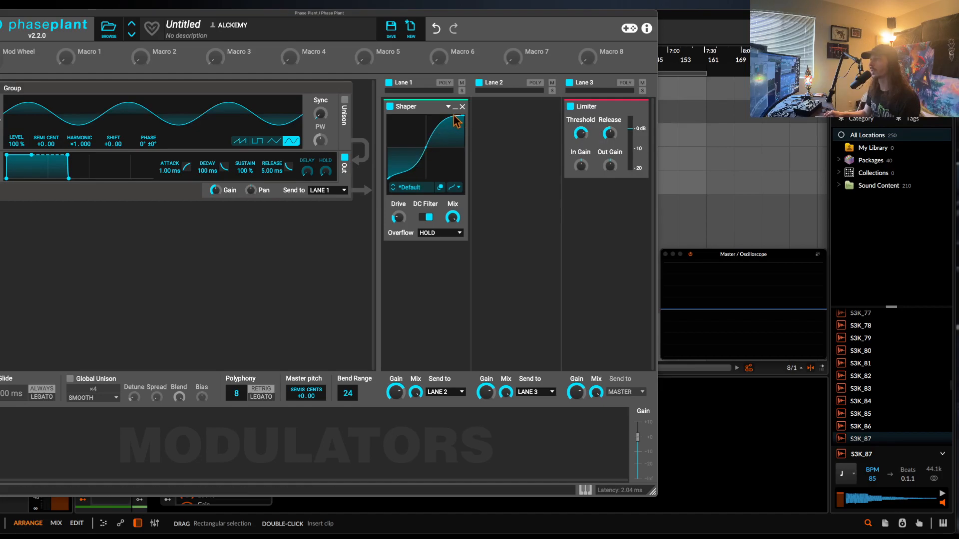
- Compare the sine with the Shaper bypassed and enabled, raising the Limiter's In Gain to +7.51 dB
click(390, 106)
drag(388, 17, 378, 13)
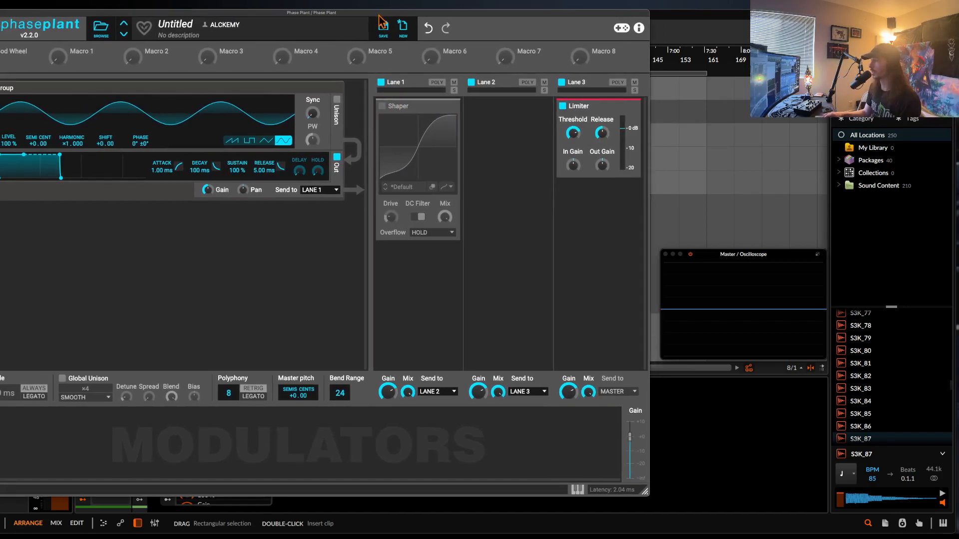
drag(573, 167, 572, 147)
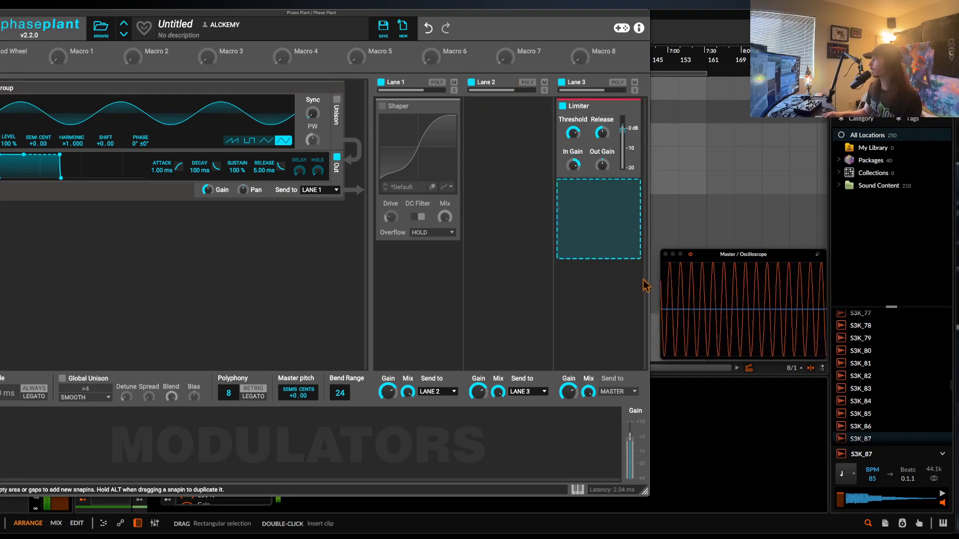
click(382, 106)
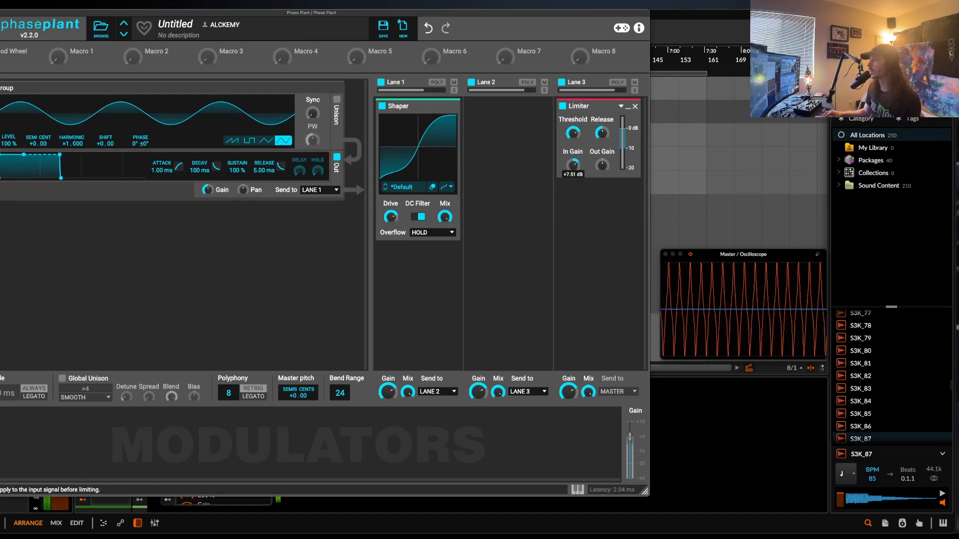
- Reverse the Shaper curve's bends so it is flat in the middle and steep at both ends, toggling the effect to compare
drag(434, 121, 452, 183)
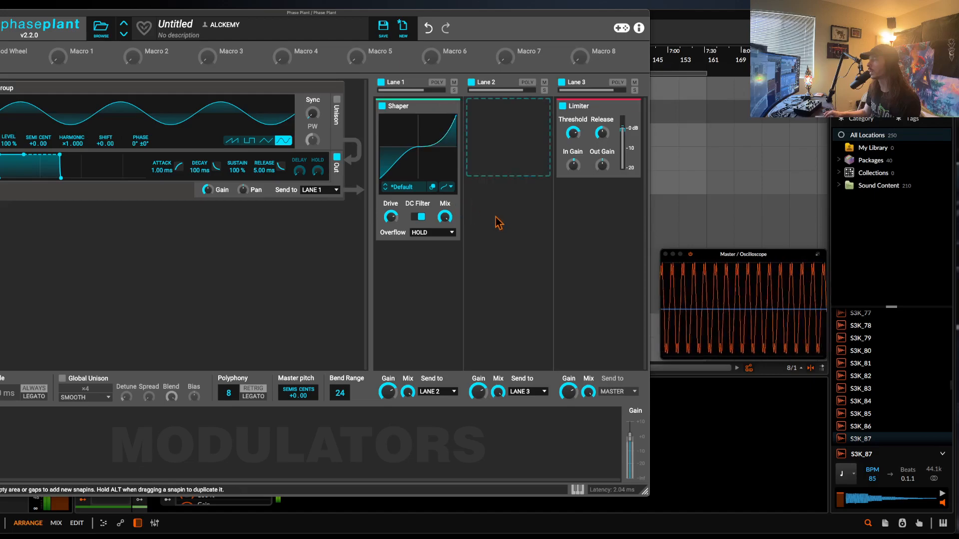
drag(407, 165, 387, 78)
drag(445, 142, 451, 189)
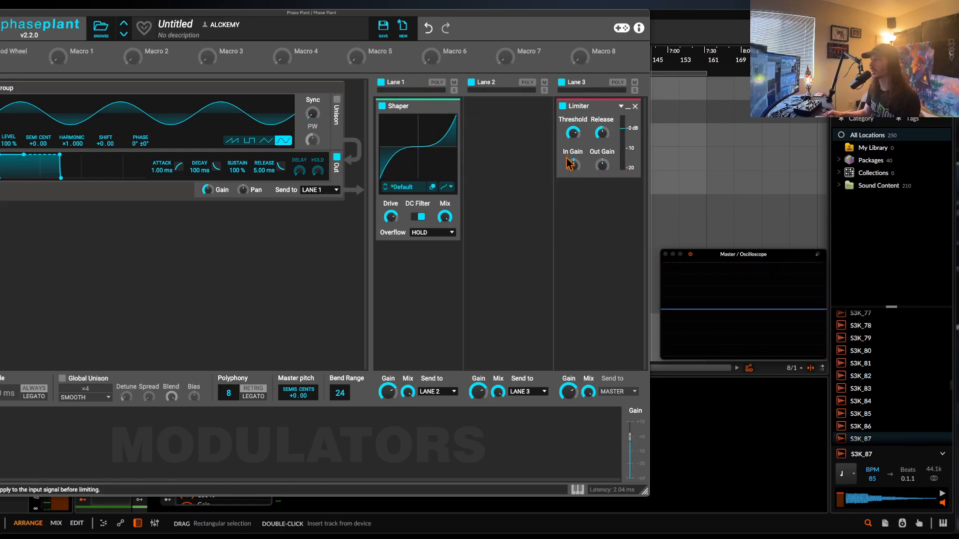
click(383, 106)
click(382, 107)
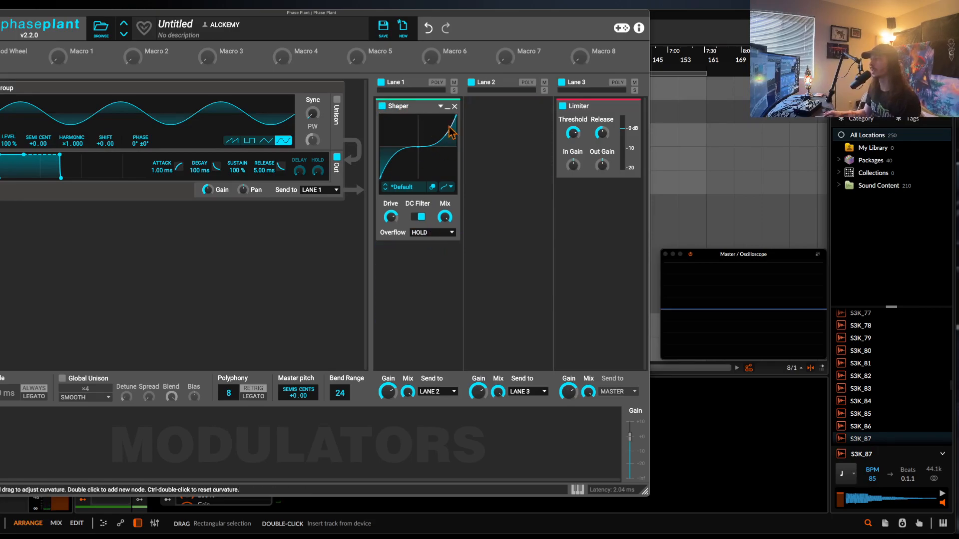
- Replace the Shaper on Lane 1 with a Shaper Table and sweep through its wavetable frames
click(455, 107)
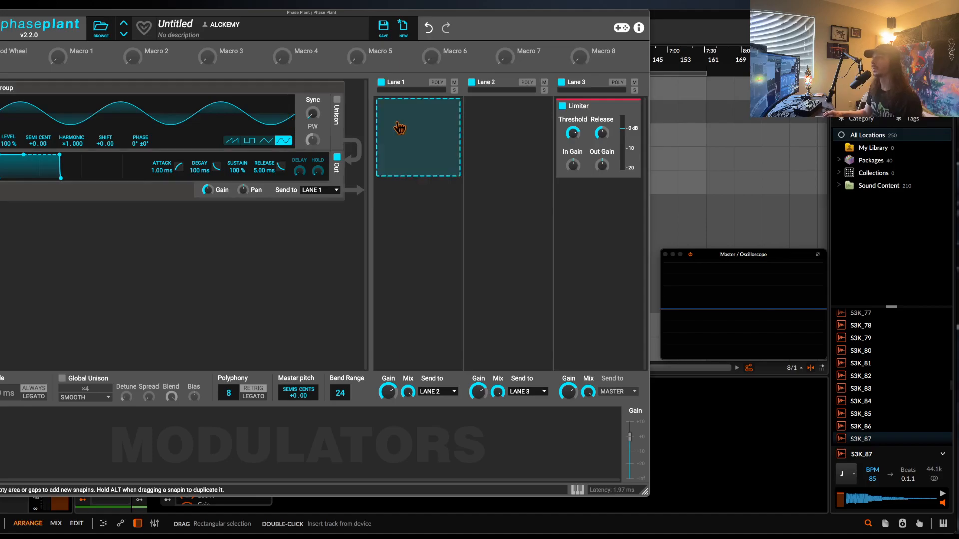
click(414, 125)
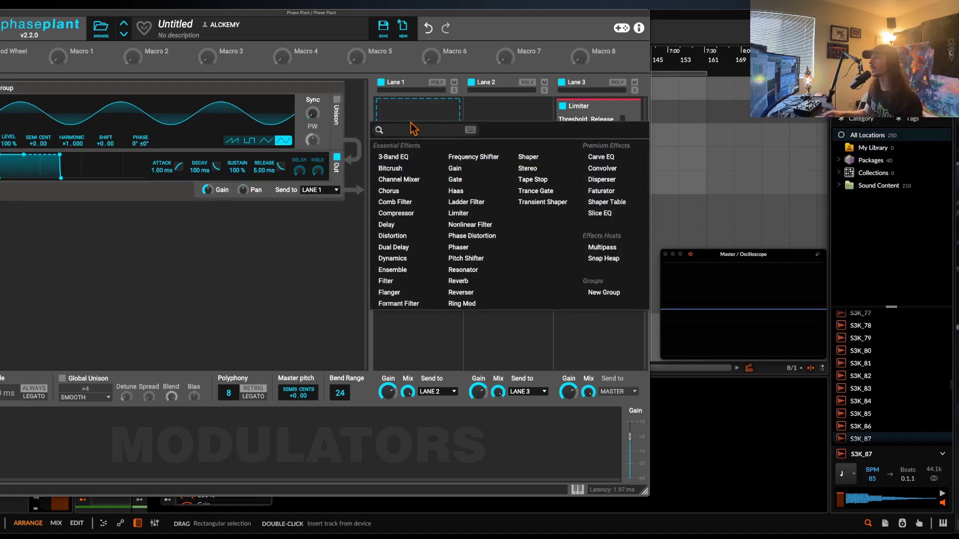
click(606, 202)
drag(418, 131, 417, 106)
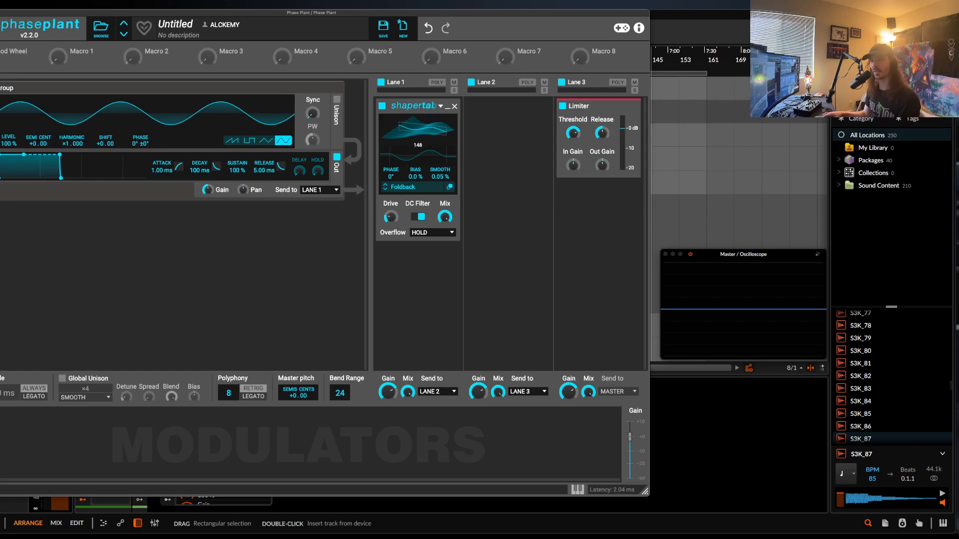
drag(418, 130, 418, 168)
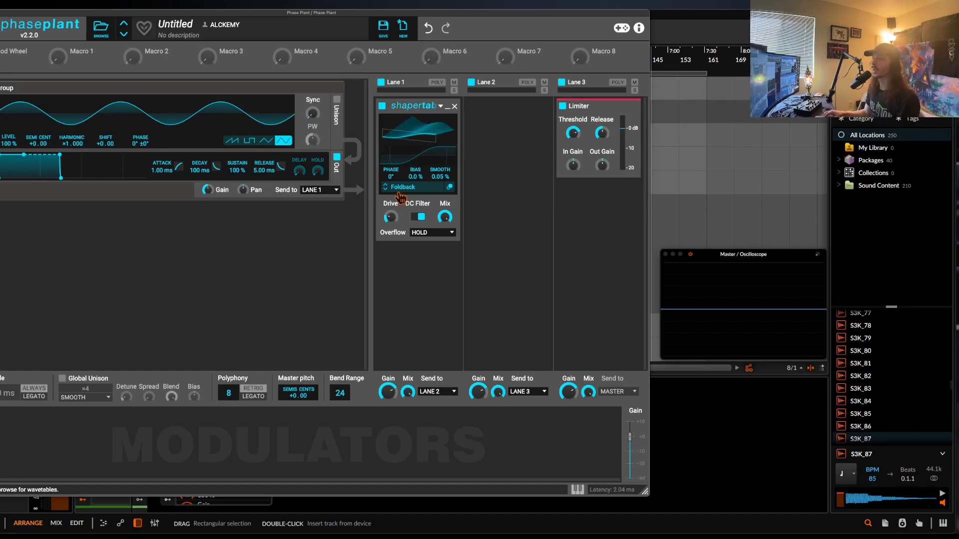
- Load the user wavetable AVEN'S COFFEE into the Shaper Table
click(398, 190)
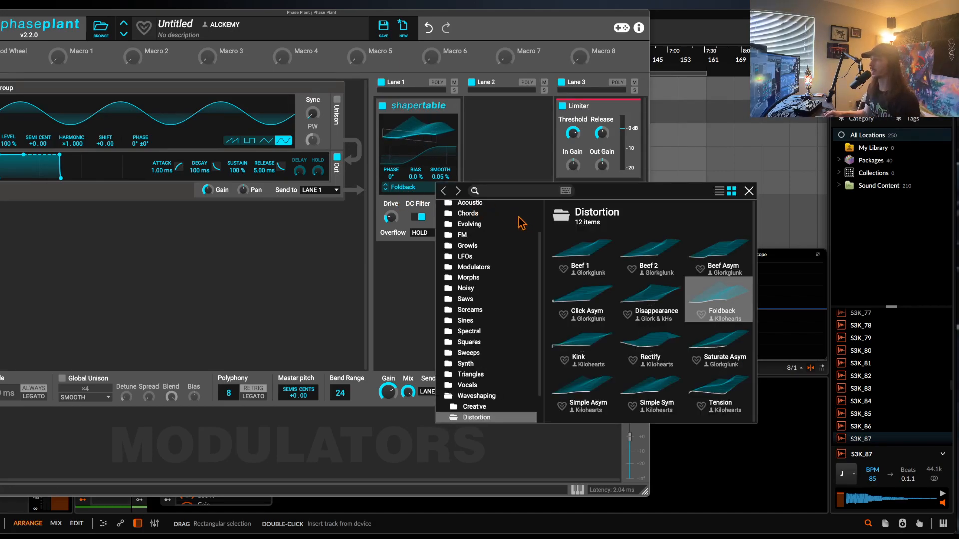
scroll(487, 229, up, 2)
click(474, 219)
scroll(599, 249, down, 5)
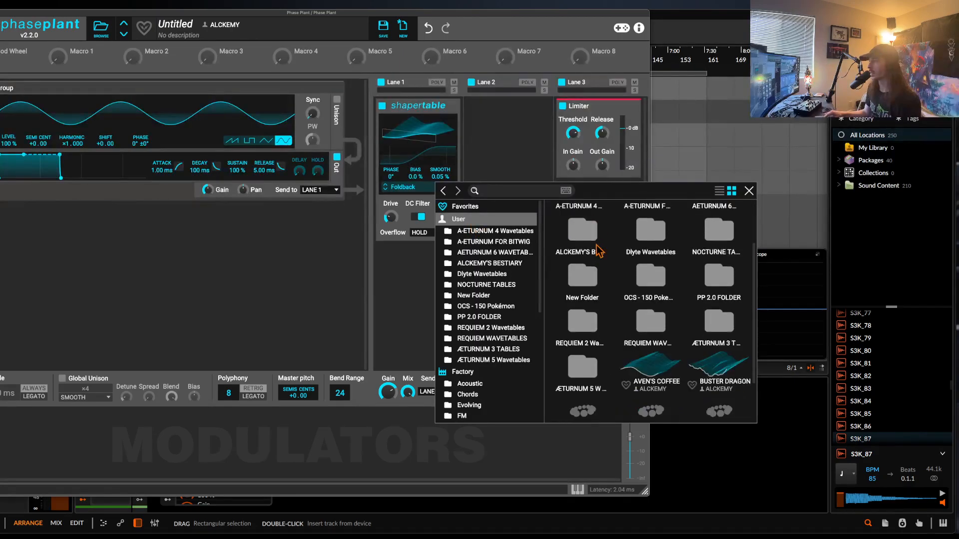
click(650, 308)
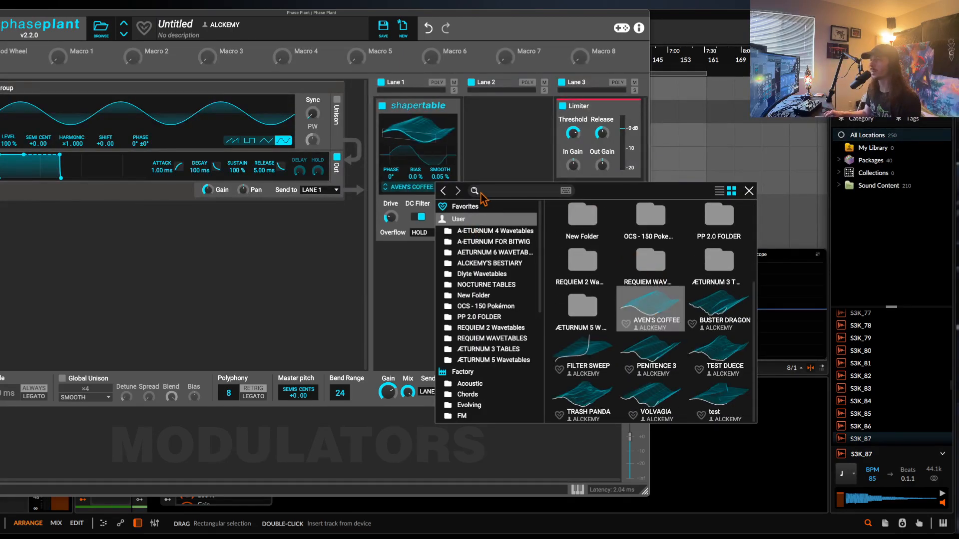
click(420, 141)
- Compare the oscillator's tone with the Shaper Table bypassed and enabled
mouse_move(392, 217)
mouse_down()
mouse_move(391, 237)
mouse_move(391, 216)
mouse_up()
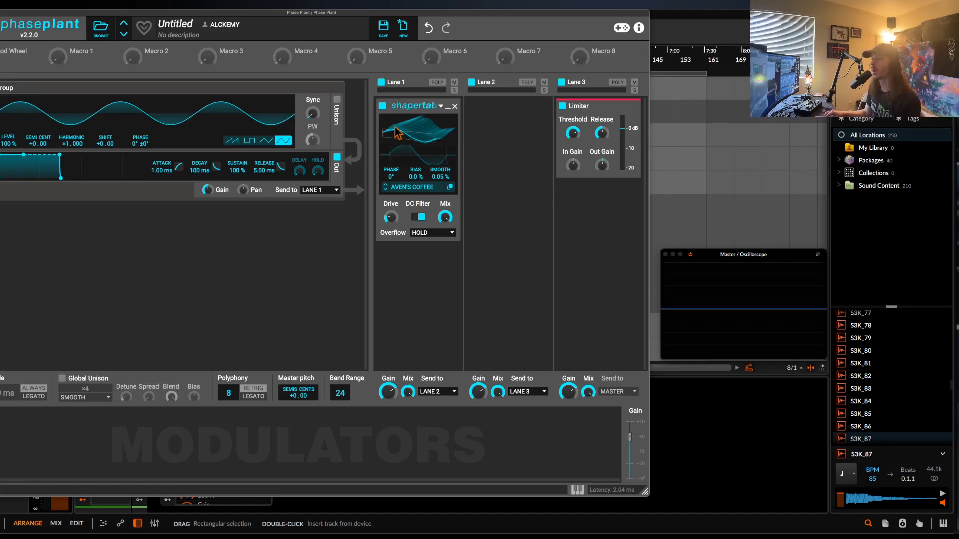
click(383, 106)
click(383, 107)
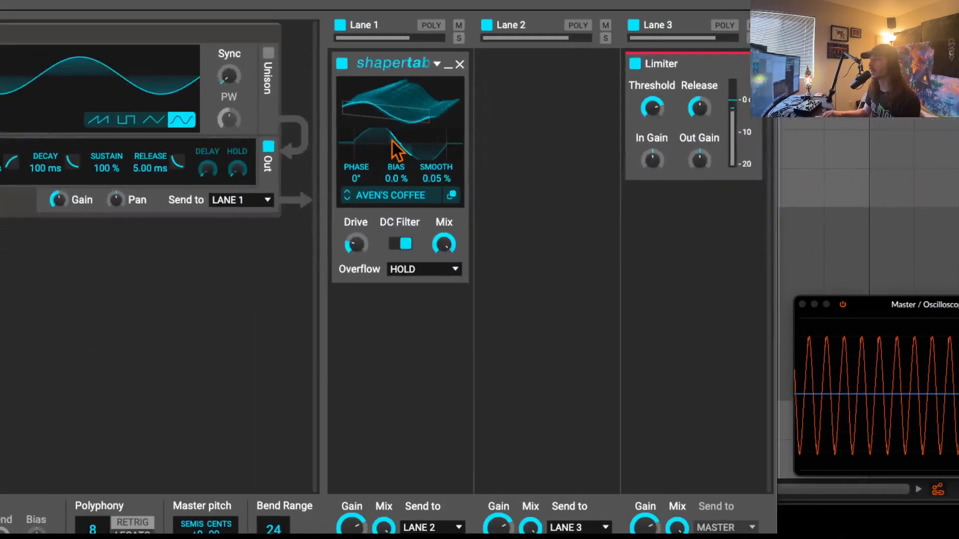
- Sweep the Shaper Table's phase, leaving it at 180°, and set its bias to 0.4 %
drag(234, 319, 234, 350)
drag(356, 178, 356, 261)
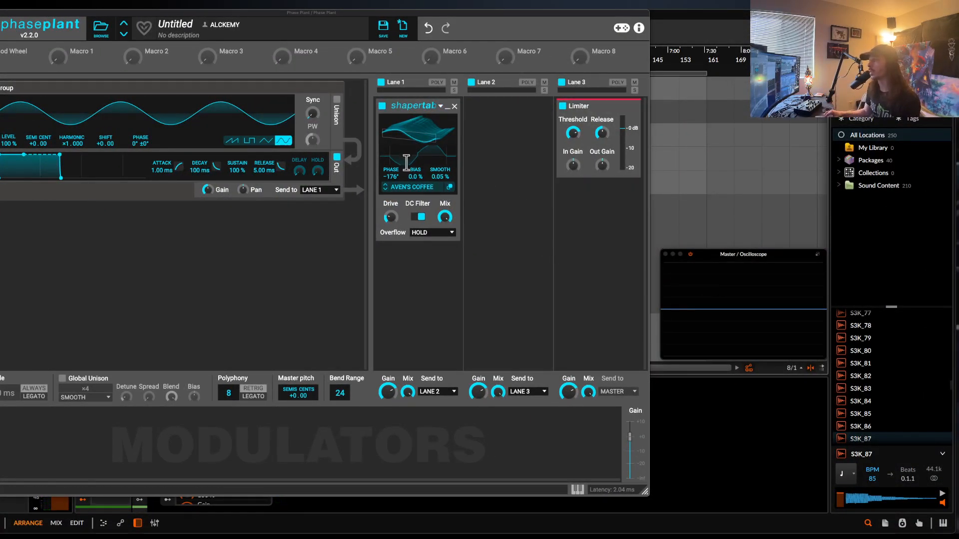
drag(391, 216, 391, 215)
drag(397, 178, 396, 79)
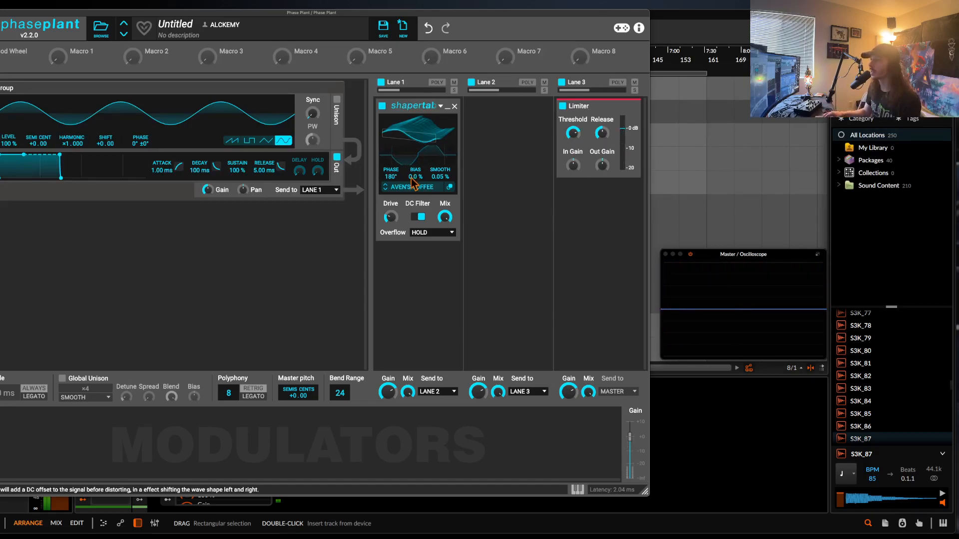
mouse_move(413, 178)
mouse_down()
mouse_move(413, 165)
mouse_move(413, 215)
mouse_move(413, 180)
mouse_up()
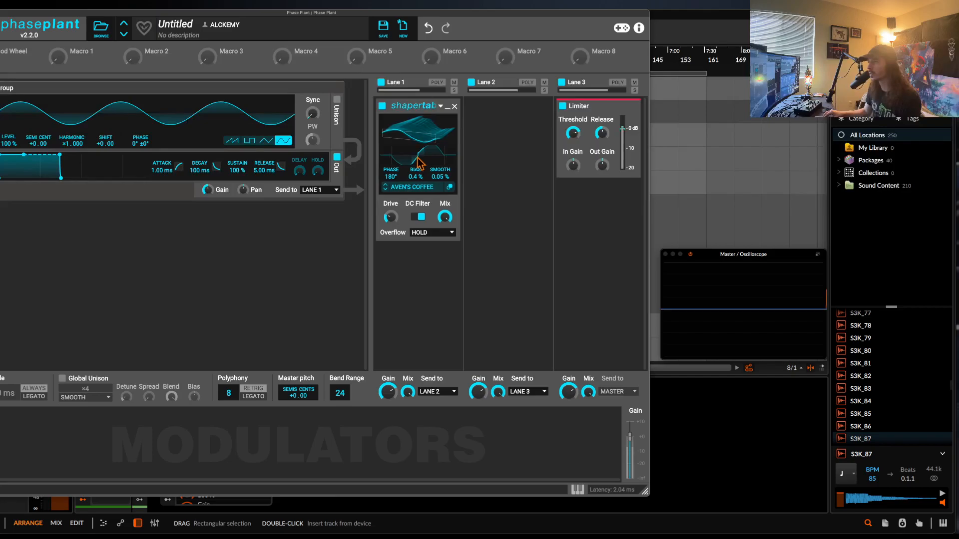
drag(391, 177, 391, 217)
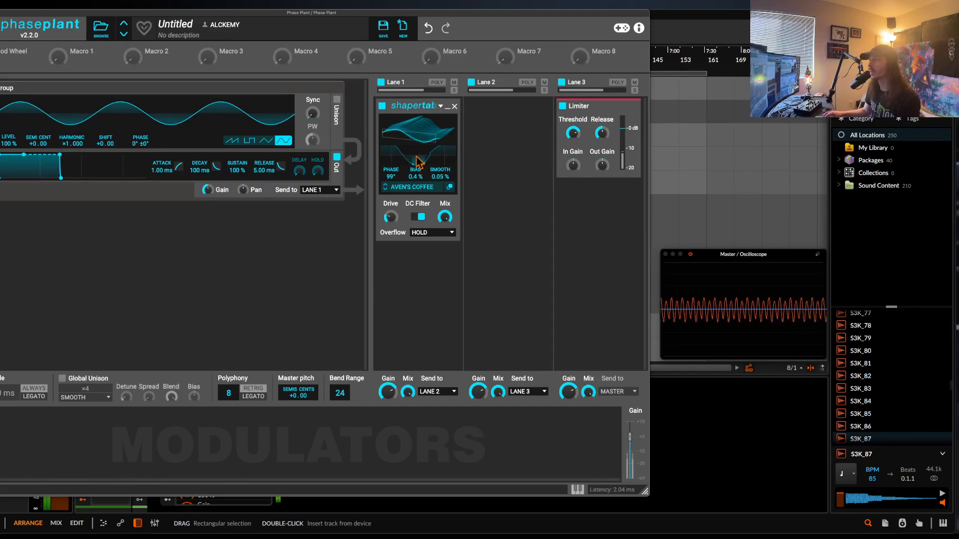
mouse_move(391, 177)
mouse_down()
mouse_move(391, 252)
mouse_move(391, 138)
mouse_up()
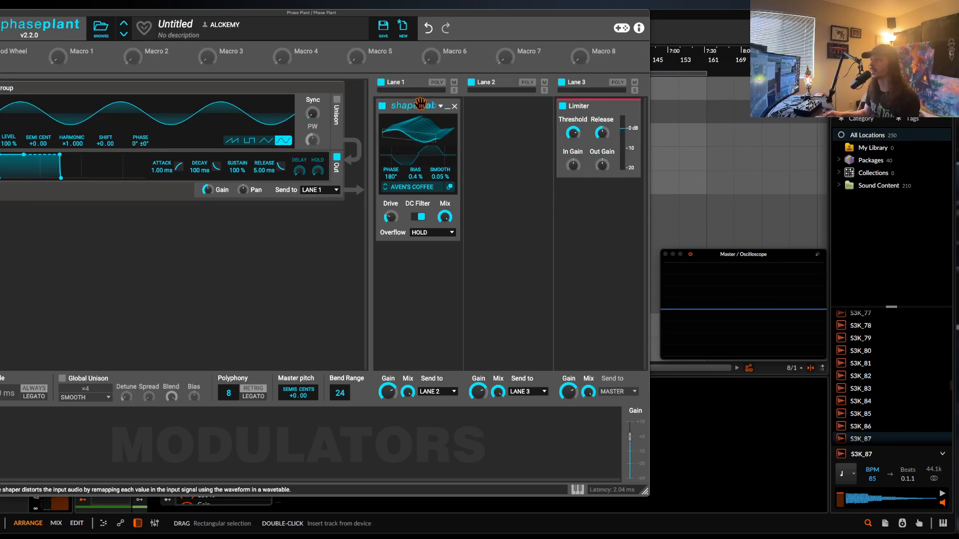
- Bypass the Shaper Table and add a wavetable oscillator below the group's output
click(382, 106)
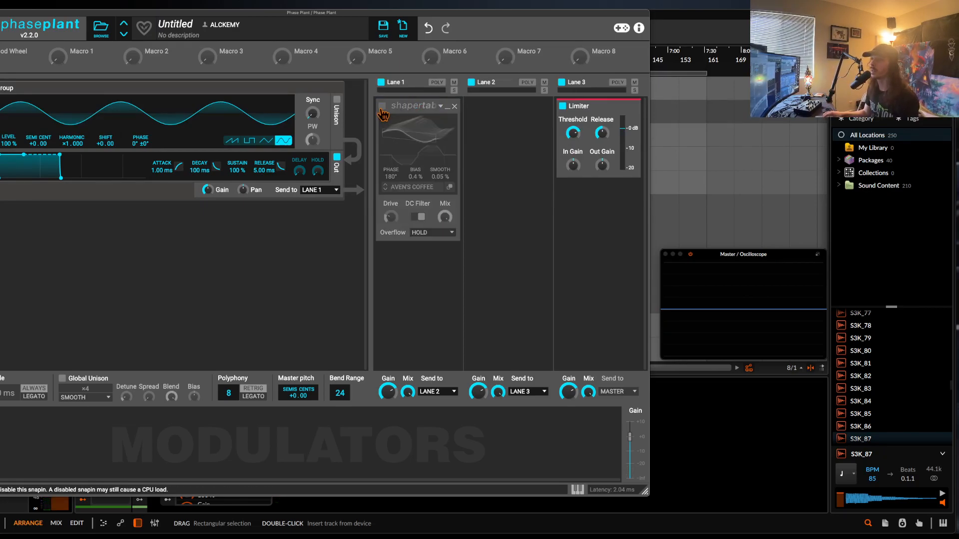
click(132, 205)
click(158, 282)
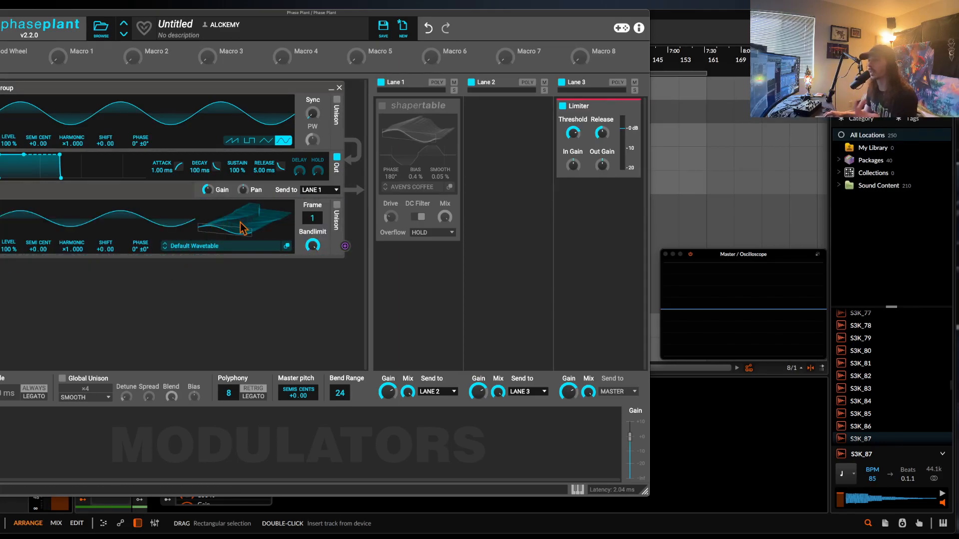
- Load the user wavetable AVEN'S COFFEE into the wavetable oscillator and route its output to modulate the sine oscillator's phase
click(202, 245)
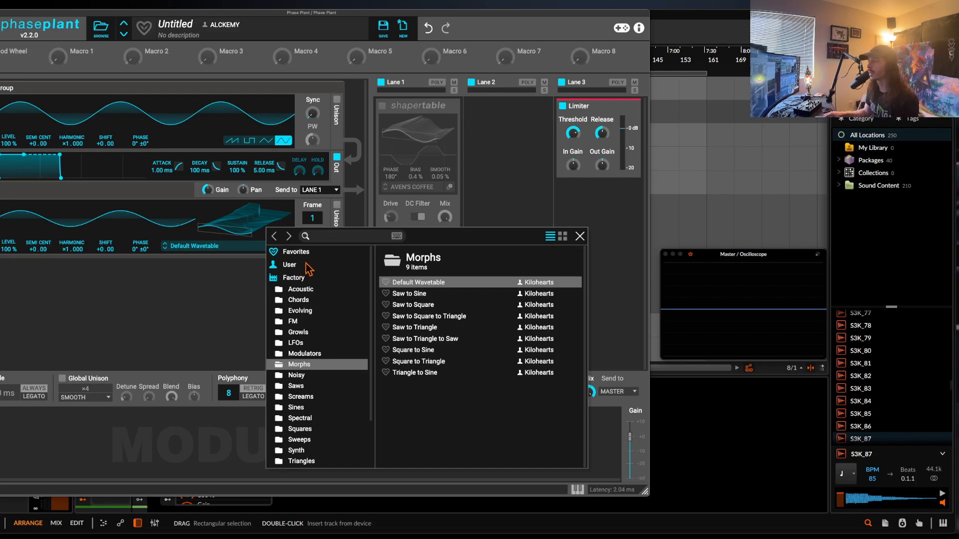
click(296, 253)
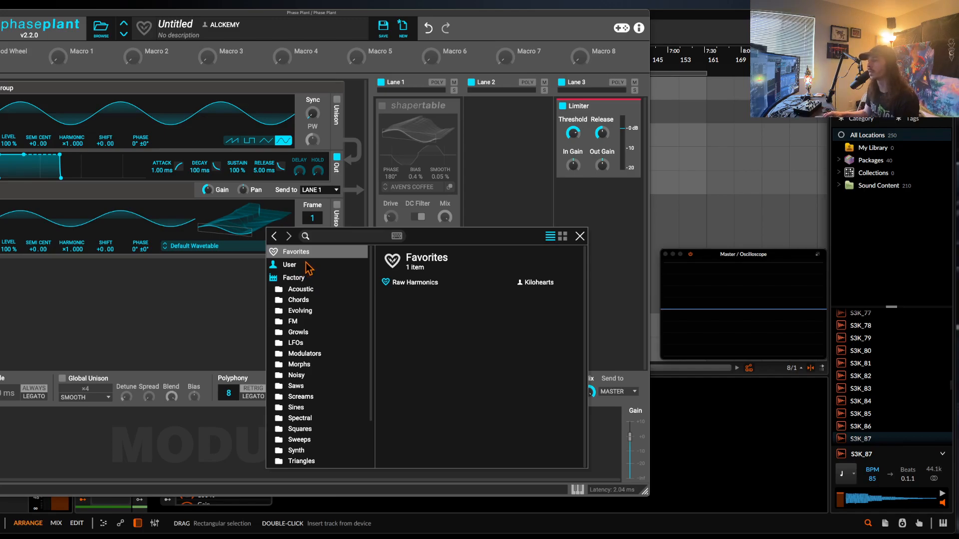
click(309, 265)
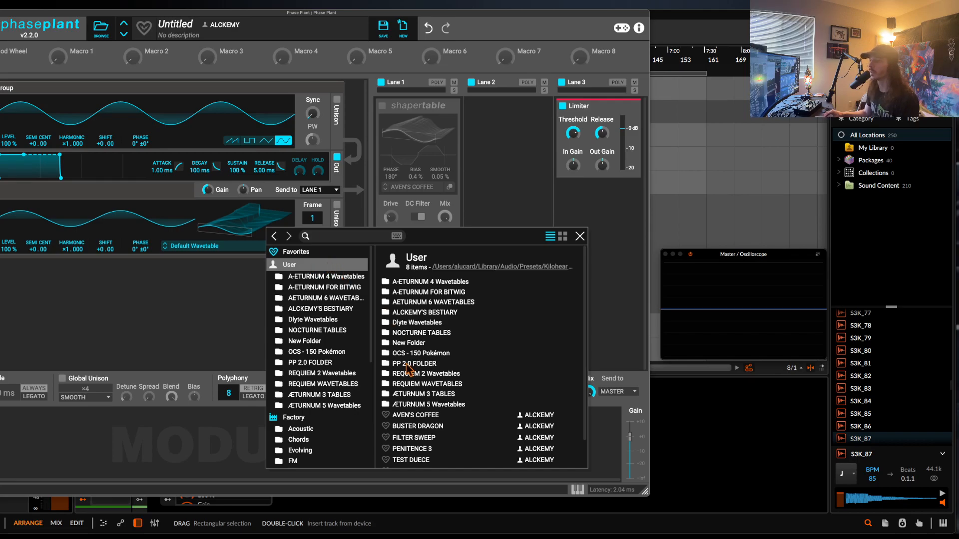
click(410, 417)
click(579, 236)
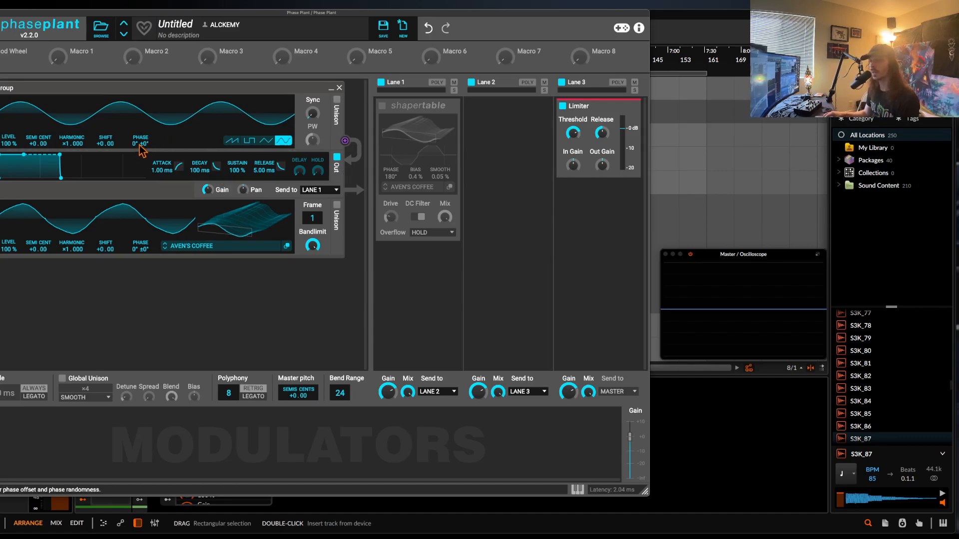
drag(345, 246, 141, 125)
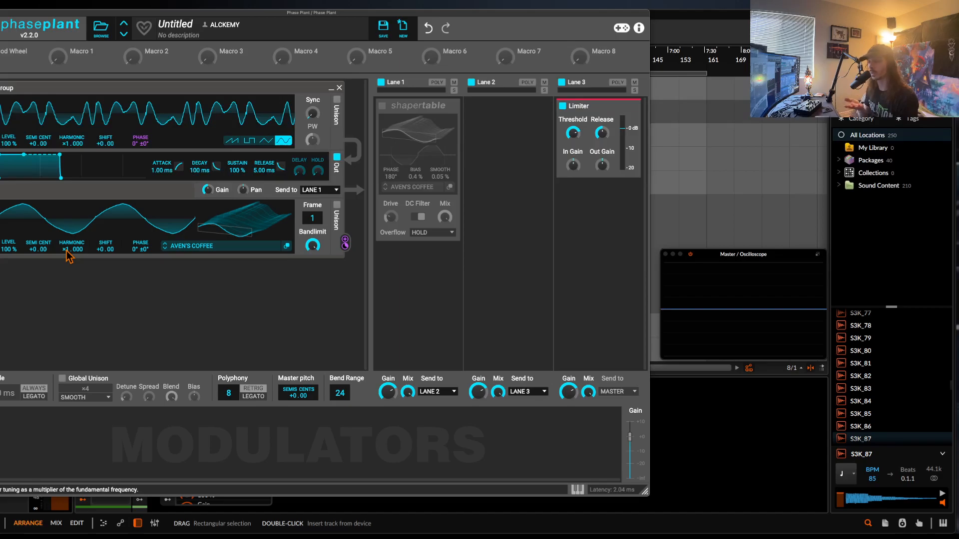
mouse_move(68, 256)
mouse_down()
mouse_move(69, 233)
mouse_move(68, 256)
mouse_up()
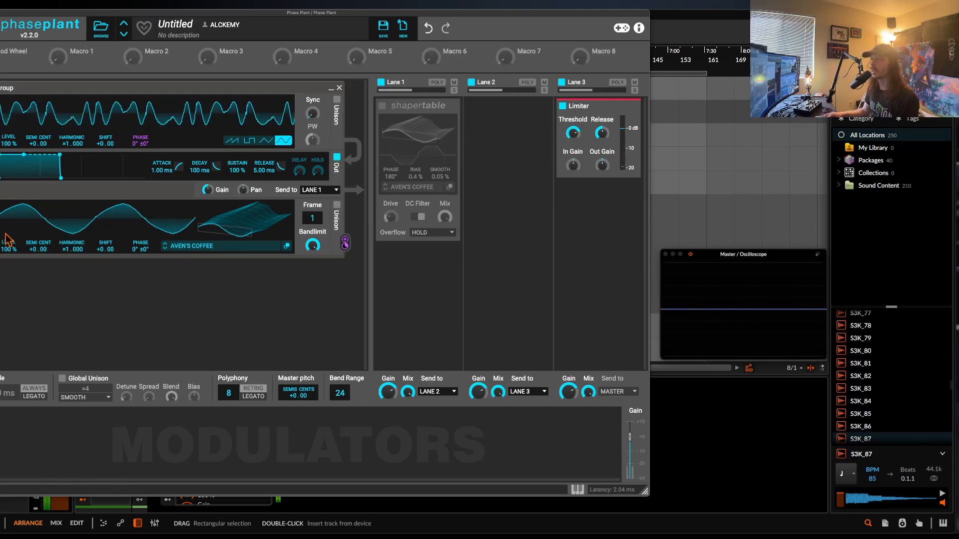
- Disable the wavetable oscillator and re-enable the Shaper Table to compare both kinds of distortion
click(0, 206)
click(382, 105)
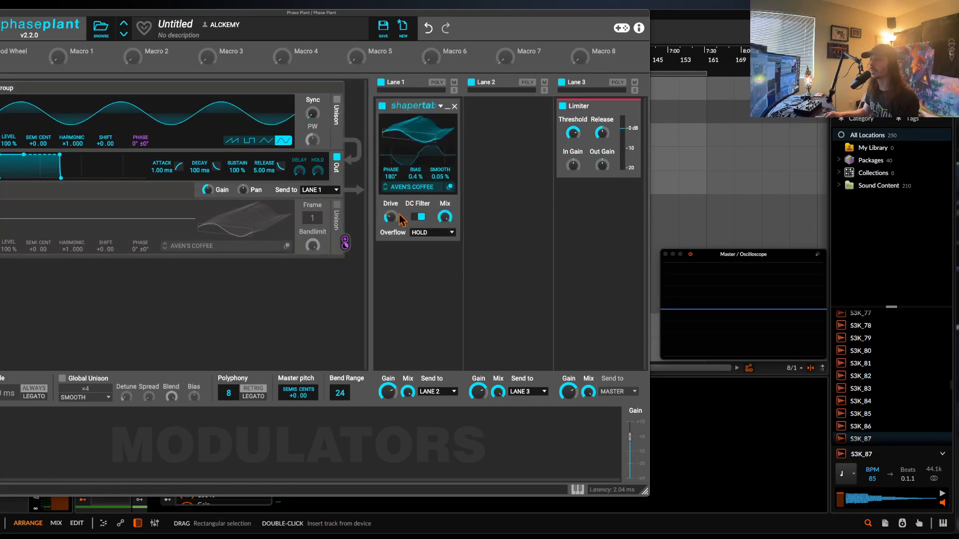
- Sweep the Shaper Table's drive up and back down to its low setting to demonstrate the added distortion
drag(391, 217, 392, 223)
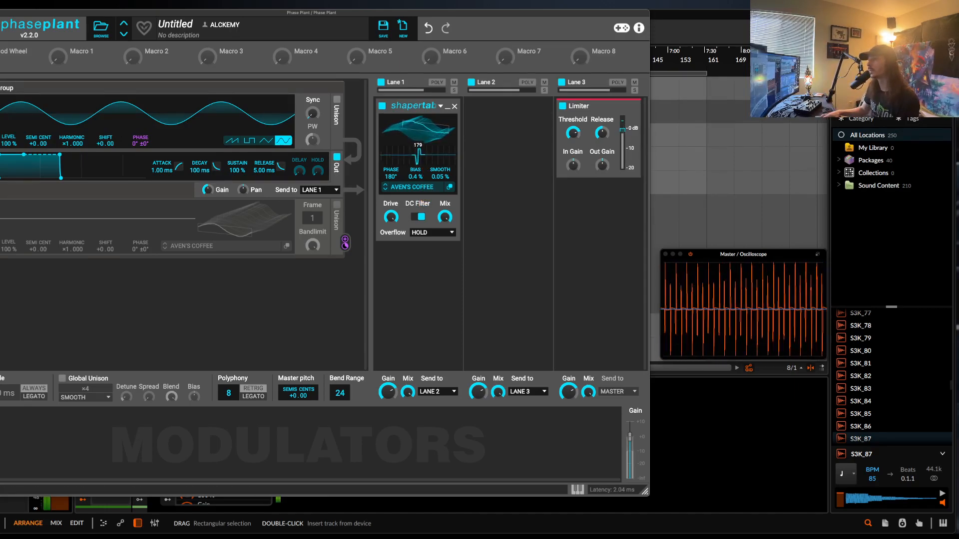
drag(391, 216, 391, 234)
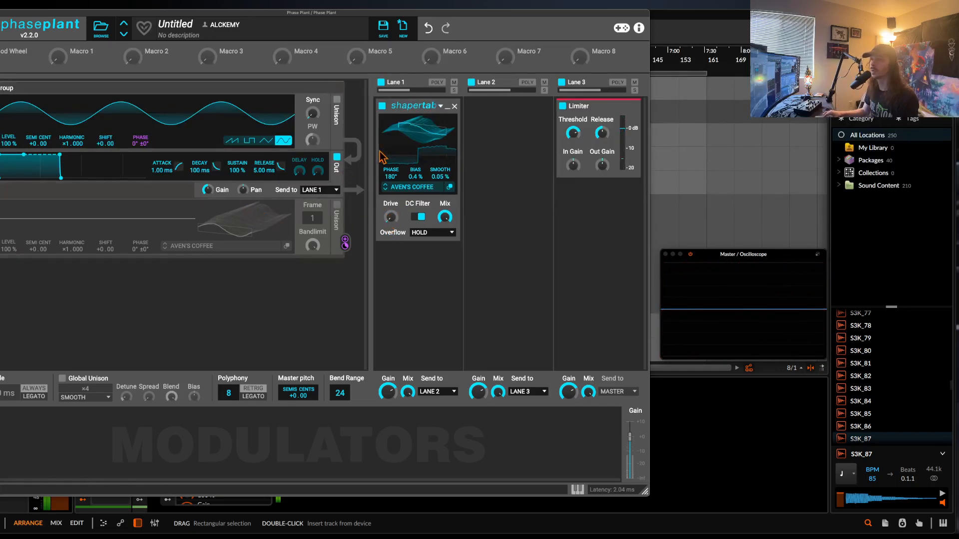
- Bypass the Shaper Table, re-enable the wavetable oscillator, and sweep the sine's phase modulation depth up to 360° and down to a slight amount
click(382, 111)
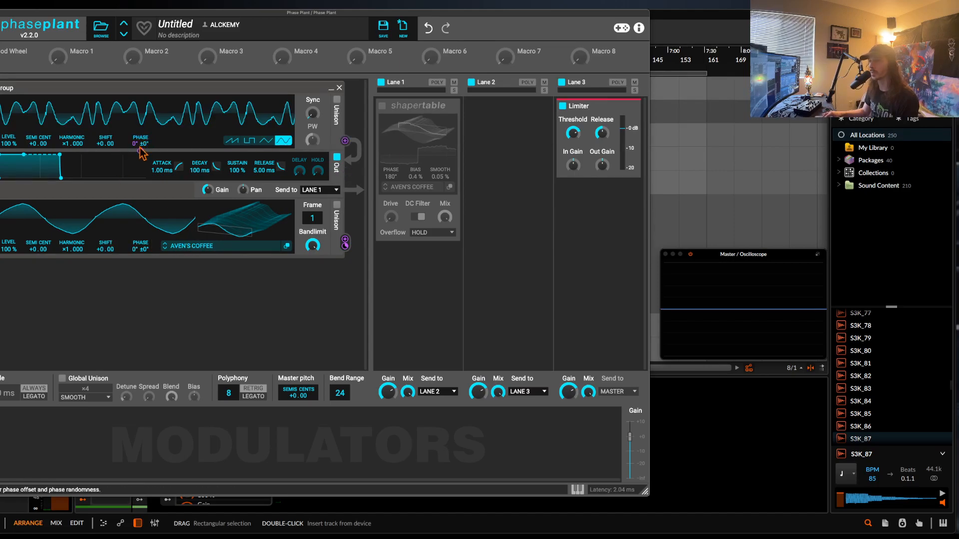
drag(140, 150, 140, 98)
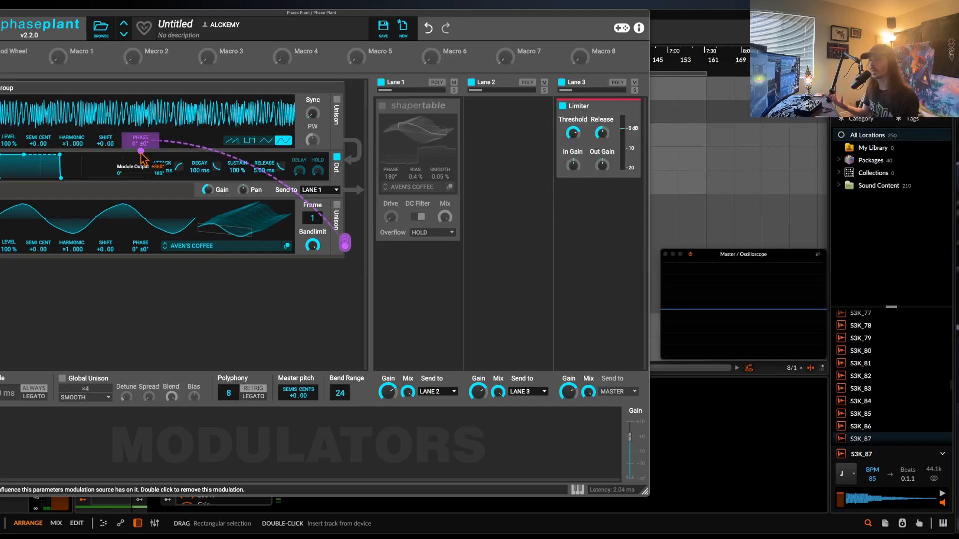
drag(141, 151, 141, 195)
- Re-enable the Shaper Table and disable the AVEN'S COFFEE wavetable oscillator to return to waveshaping
click(382, 106)
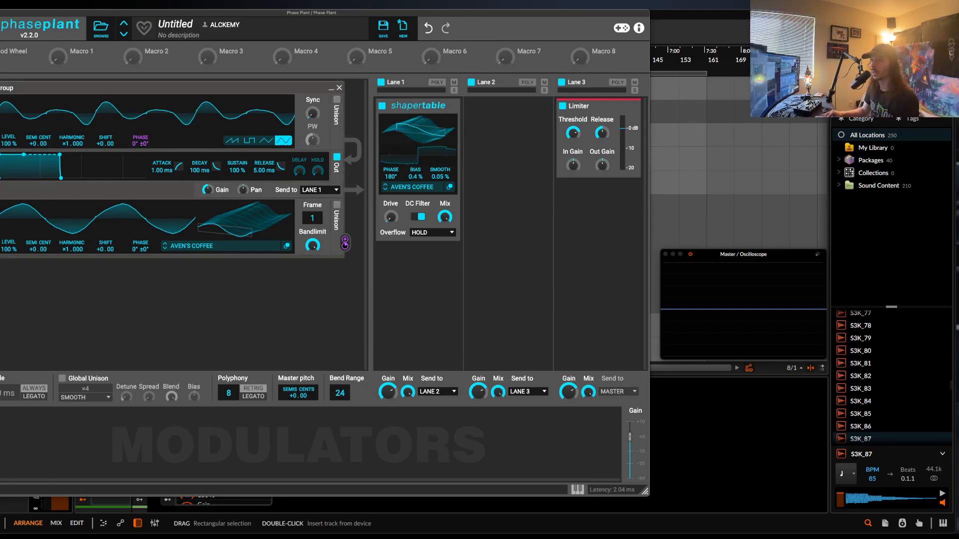
click(0, 205)
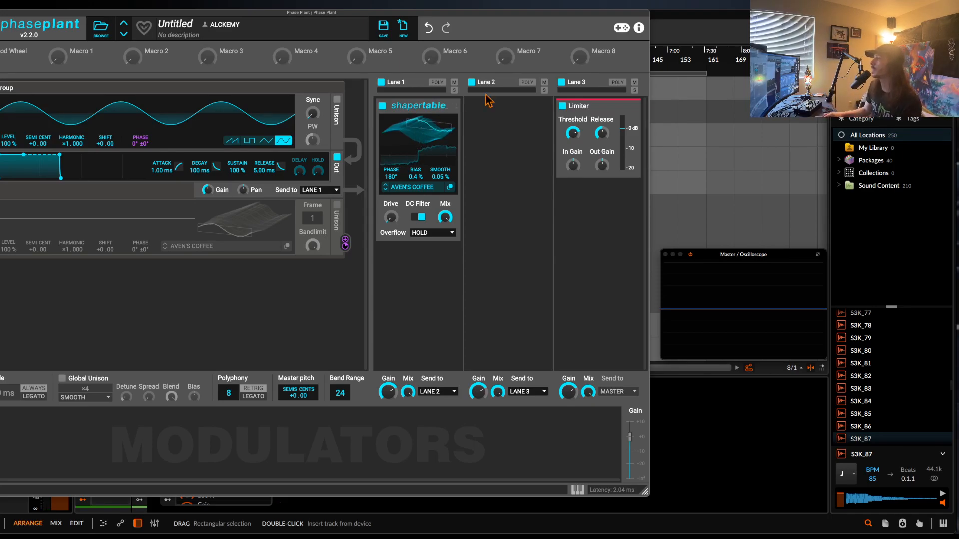
- Add a Slice EQ below the Shaper Table in Lane 1 and place its open editor window beside the Lane 1 effects
click(400, 252)
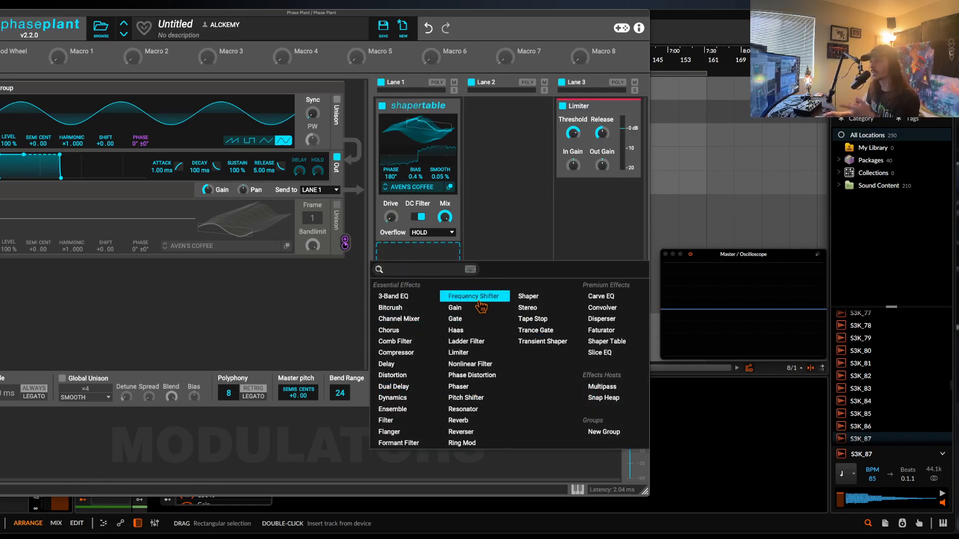
click(600, 352)
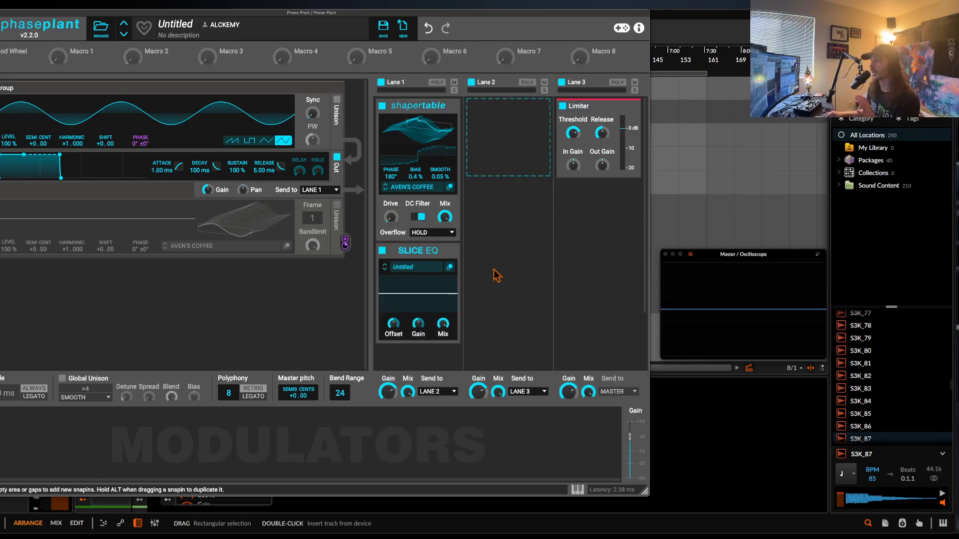
click(449, 267)
drag(460, 282, 526, 47)
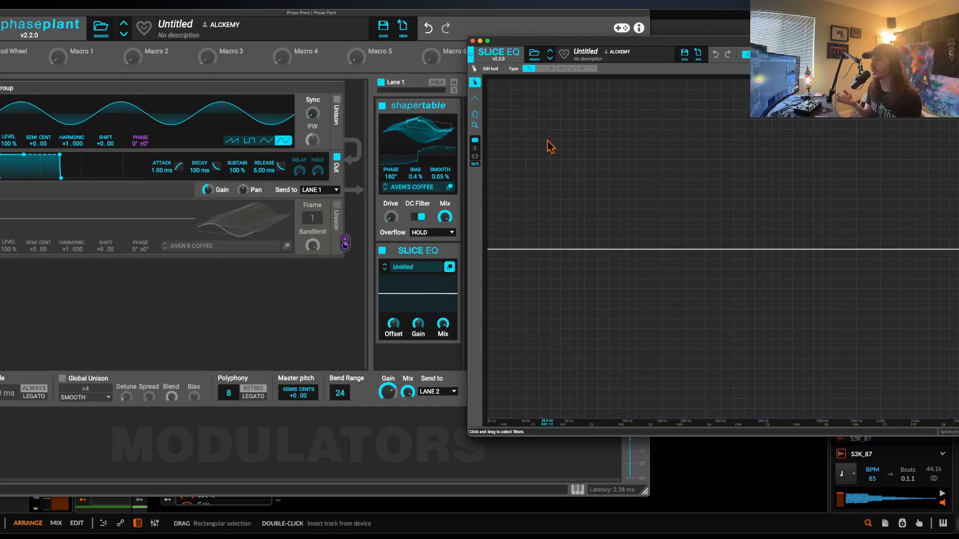
- Reset the Shaper Table's bias to 0.0 % and sweep its drive up, leaving it at a moderate amount
drag(415, 134, 415, 133)
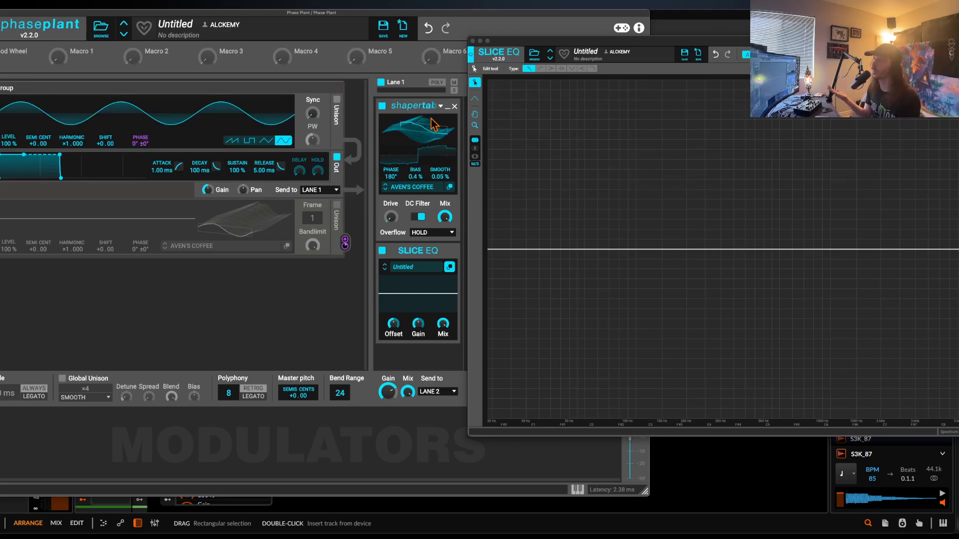
double_click(416, 176)
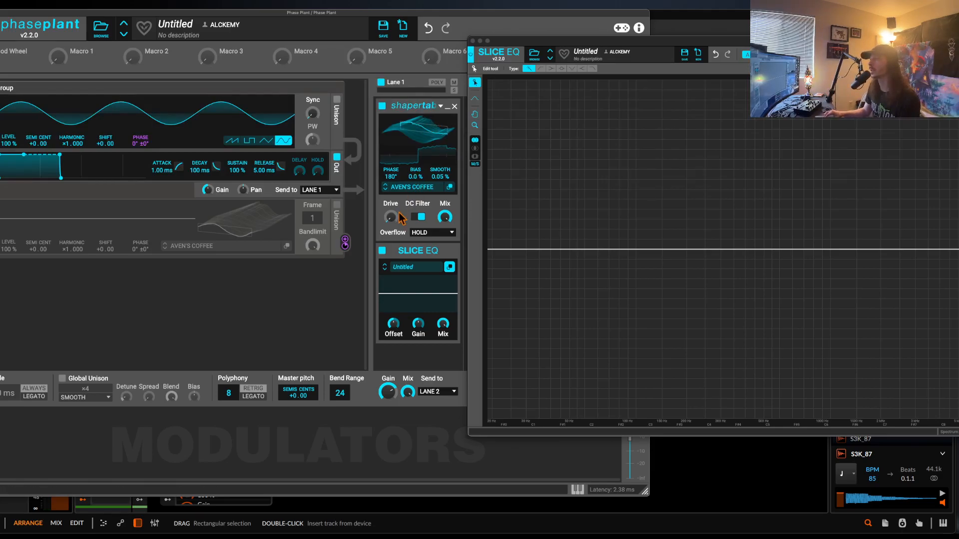
drag(391, 217, 391, 195)
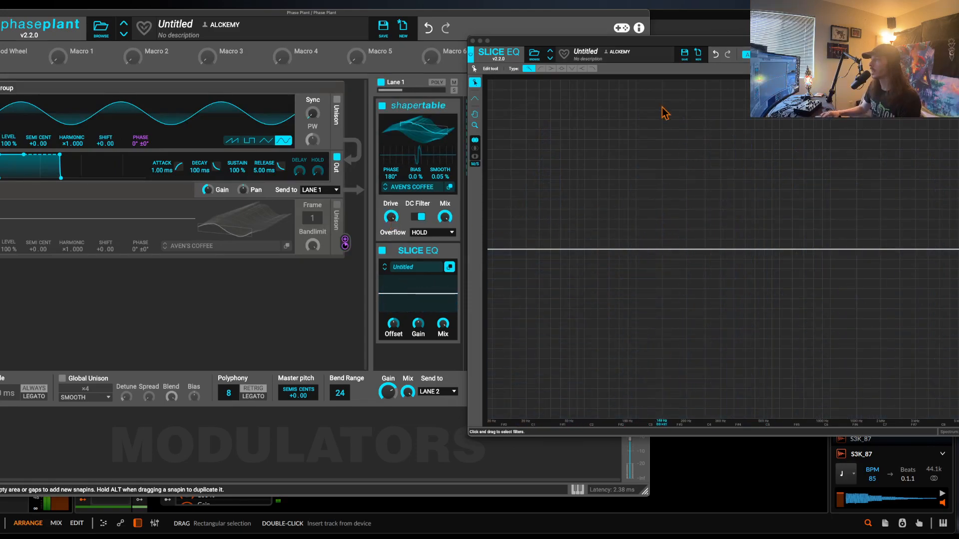
drag(390, 216, 390, 212)
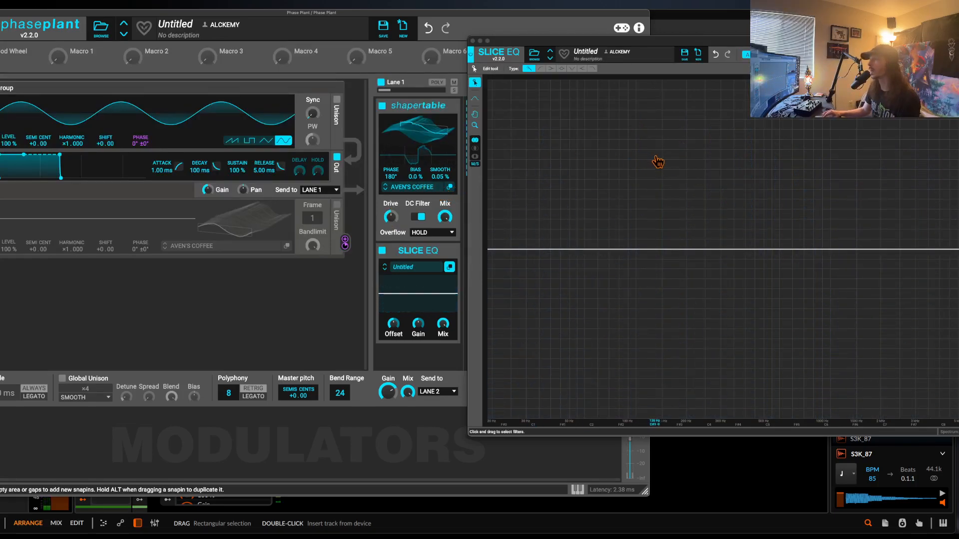
- Set the Shaper Table's bias to −73 % and sweep its phase while watching the spectrum, ending at 180°
mouse_move(415, 178)
mouse_down()
mouse_move(415, 166)
mouse_move(414, 192)
mouse_move(416, 181)
mouse_up()
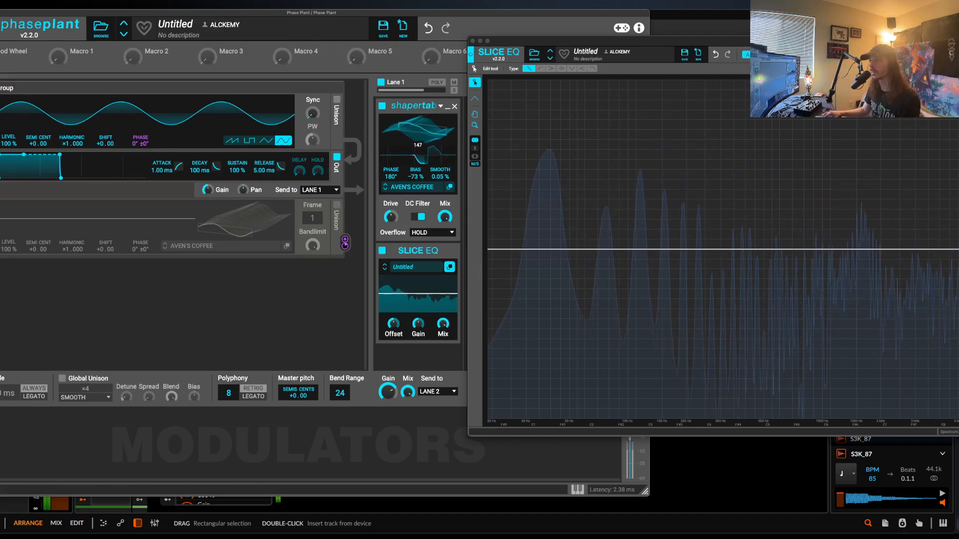
mouse_move(390, 177)
mouse_down()
mouse_move(390, 227)
mouse_move(392, 184)
mouse_up()
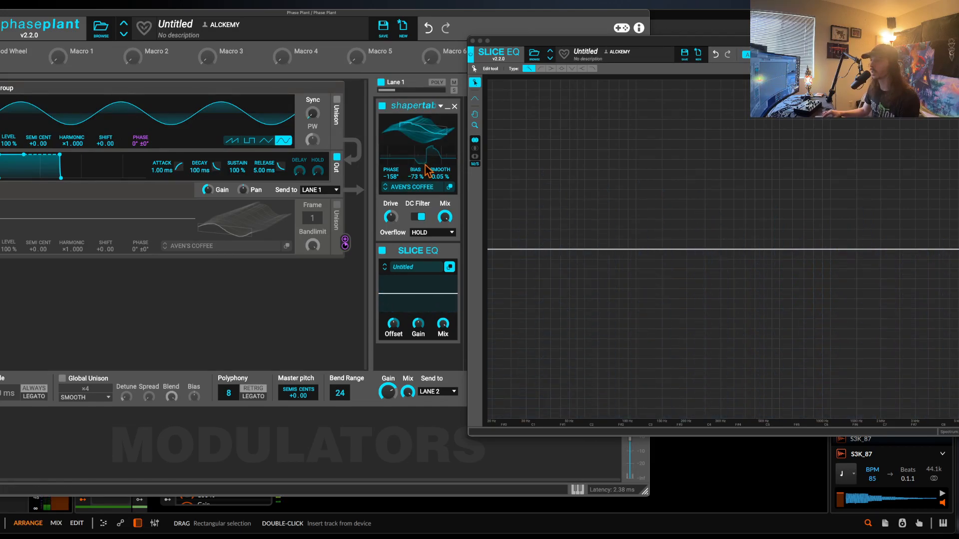
drag(391, 176, 389, 59)
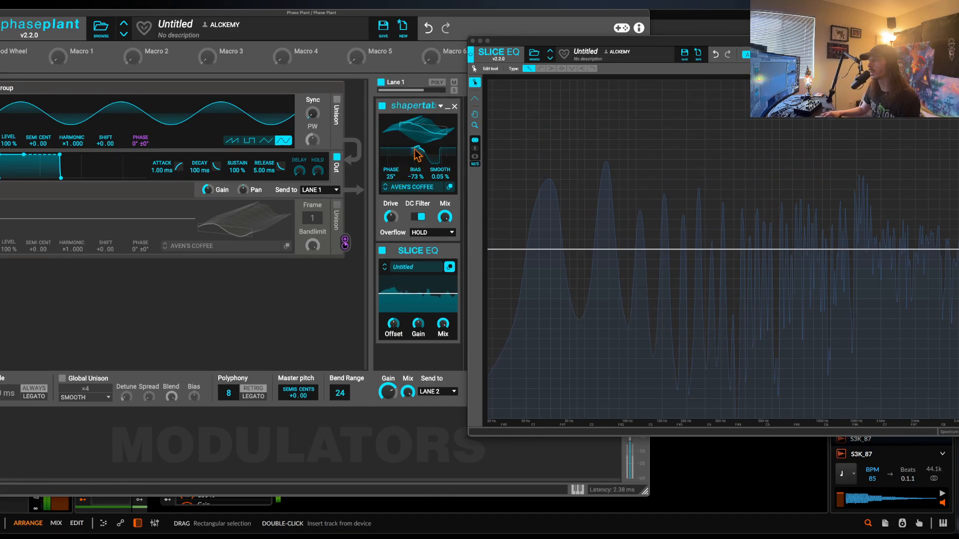
drag(390, 175, 391, 115)
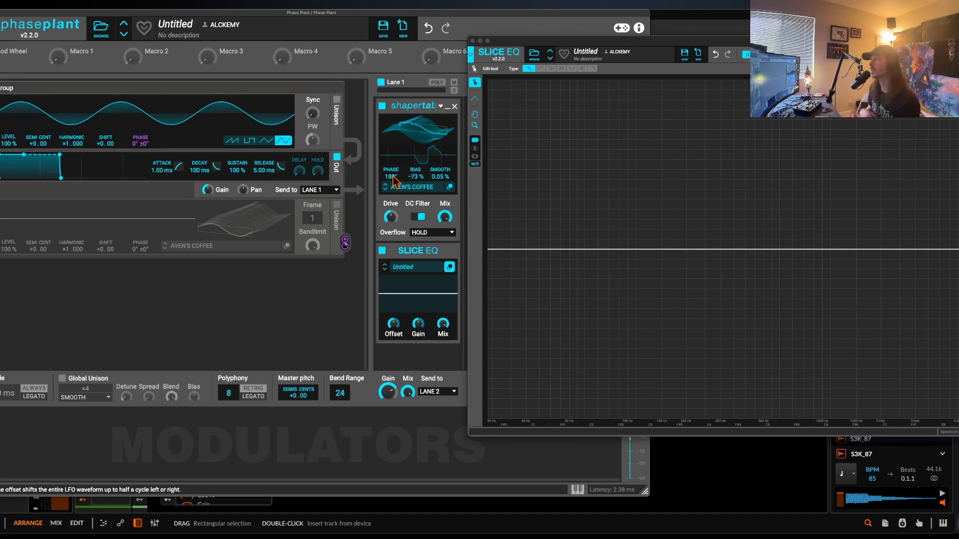
- Shrink the Slice EQ window, move it to the lower part of the workspace, and raise the oscilloscope window above it
drag(669, 42, 248, 19)
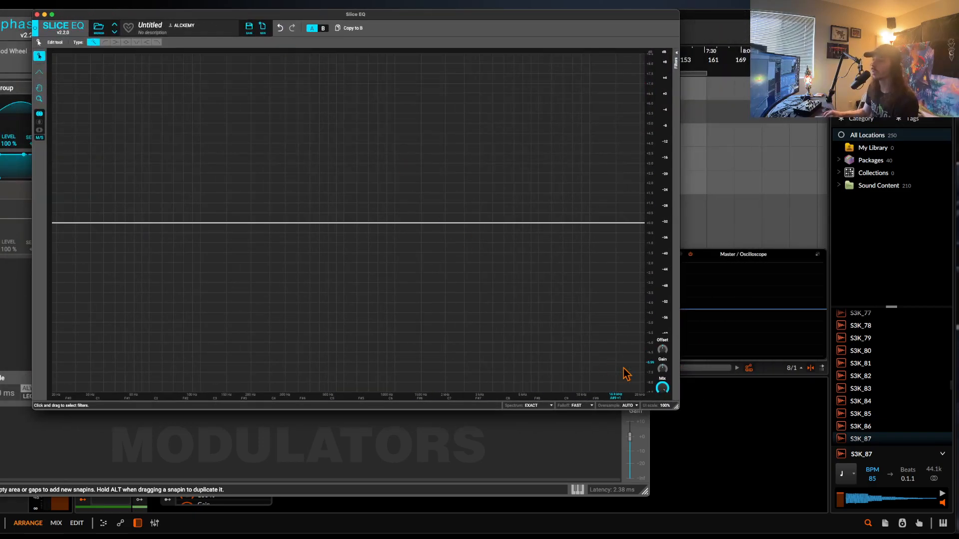
drag(676, 407, 690, 258)
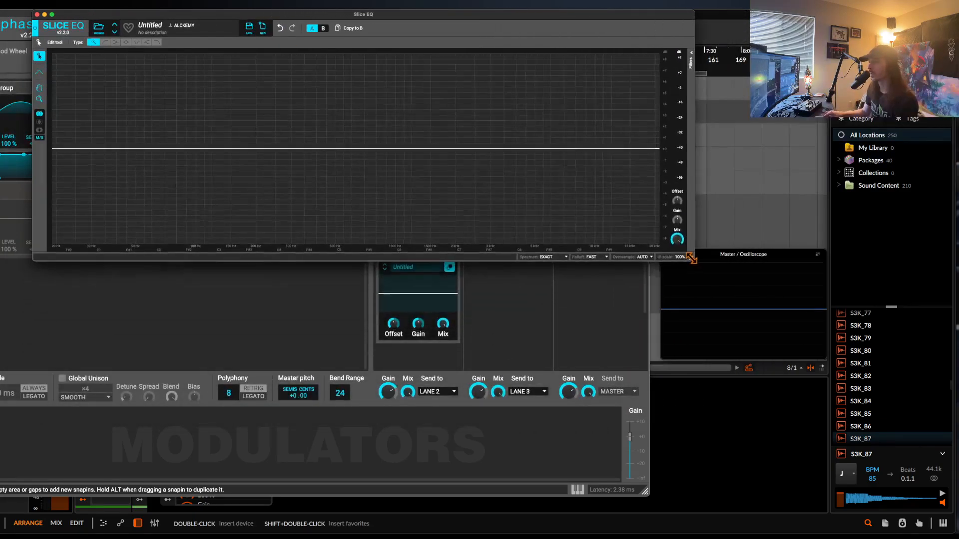
drag(352, 18, 611, 6)
drag(948, 257, 753, 256)
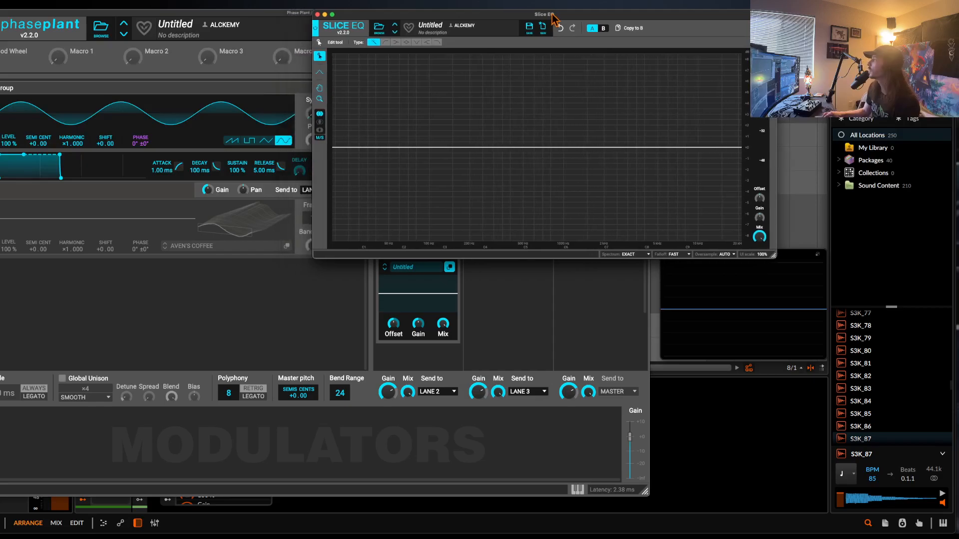
drag(552, 14, 602, 265)
drag(700, 254, 697, 127)
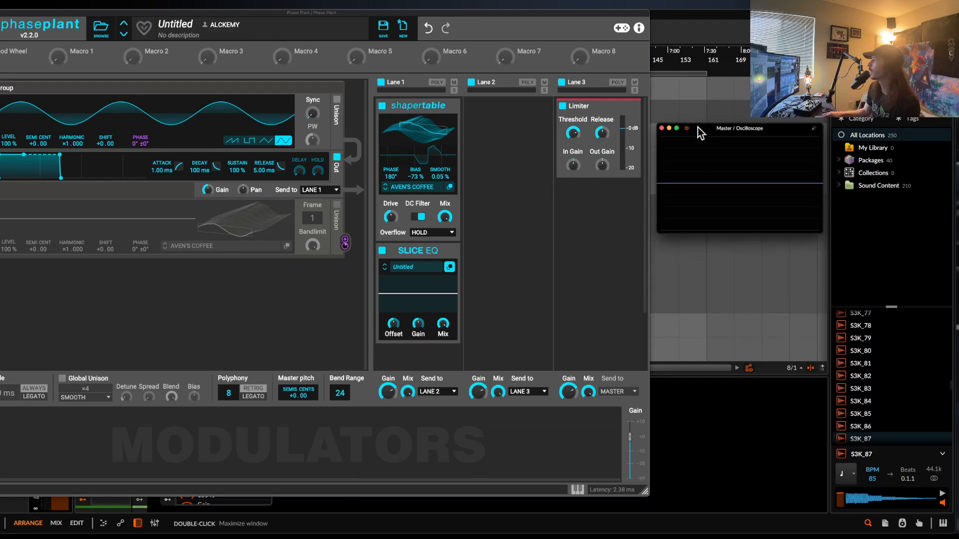
- Bring the Slice EQ window forward, narrow and place it below the oscilloscope, and play the sound to view spectrum and waveform together
click(406, 287)
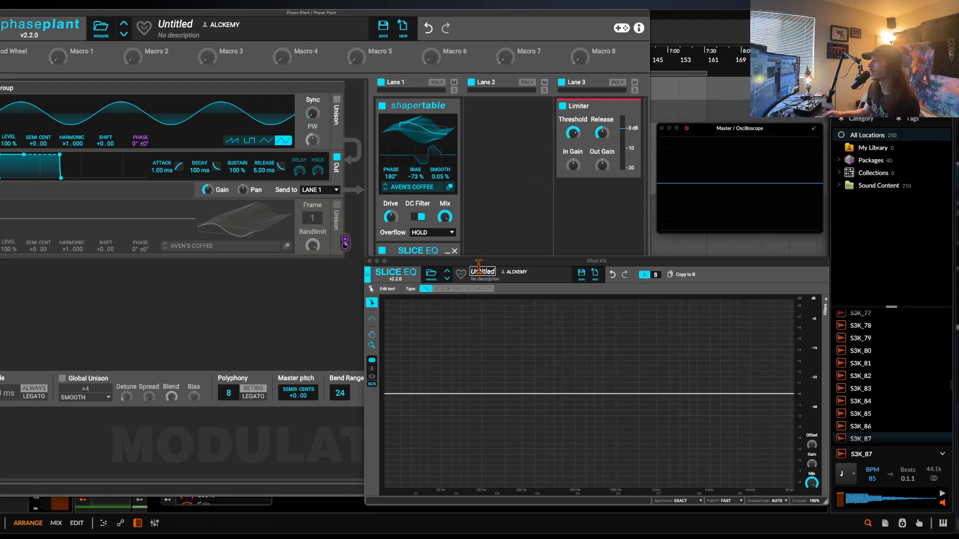
drag(473, 266, 473, 247)
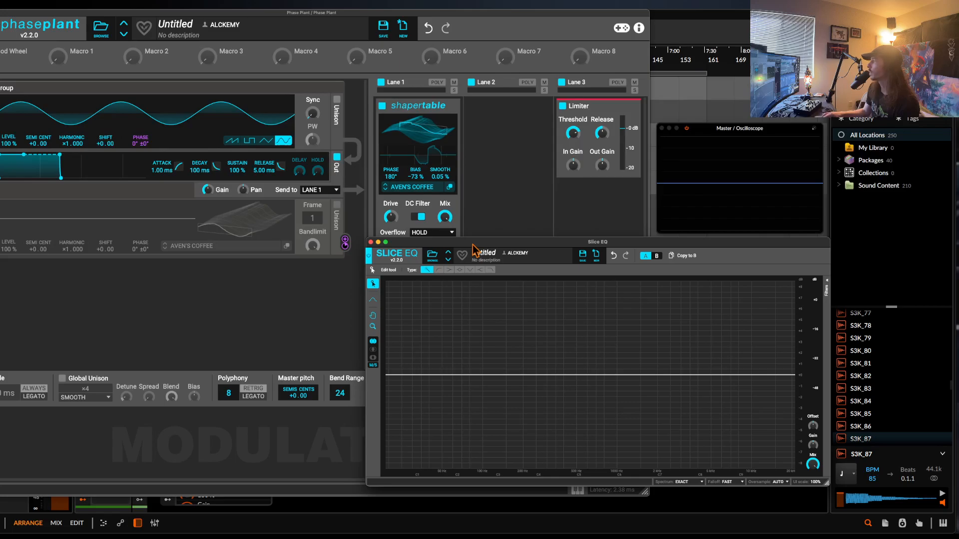
drag(826, 484, 679, 489)
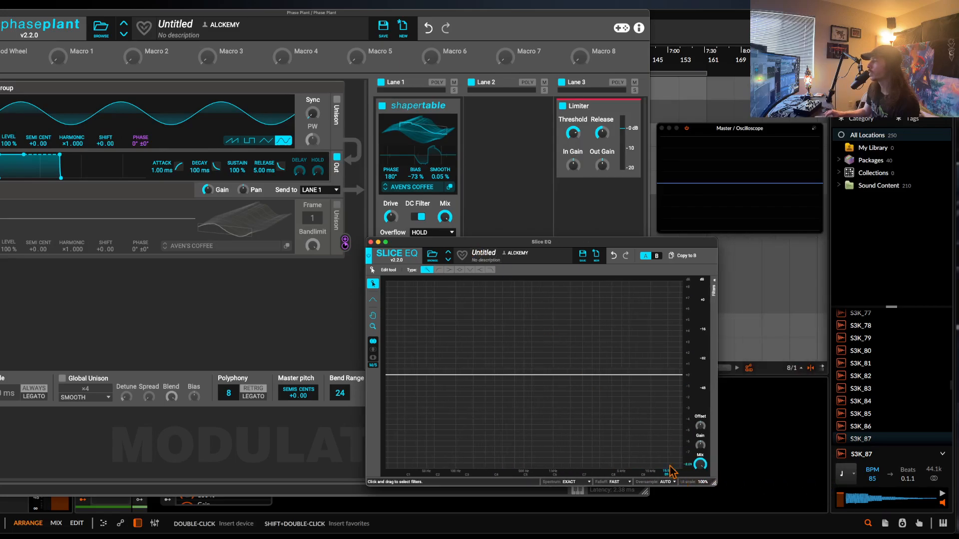
drag(549, 240, 800, 257)
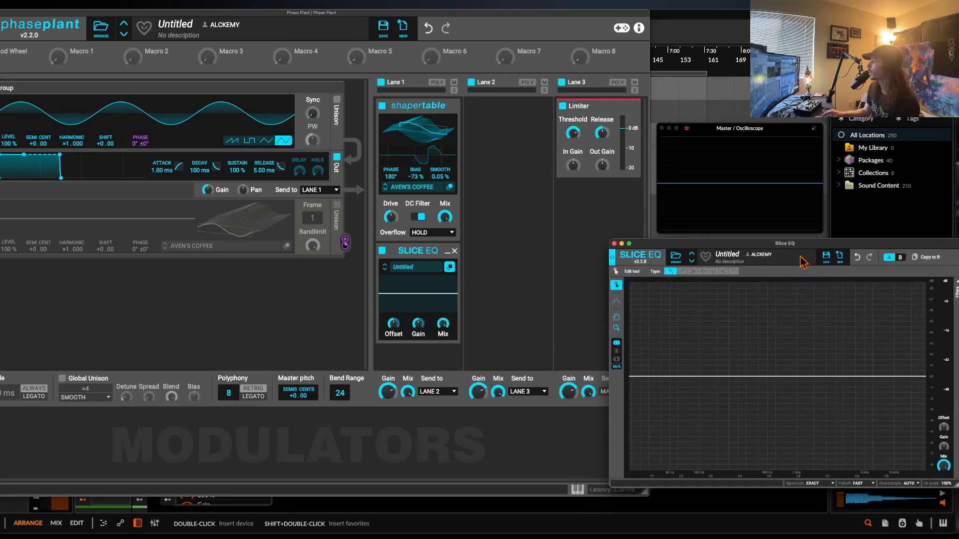
click(413, 257)
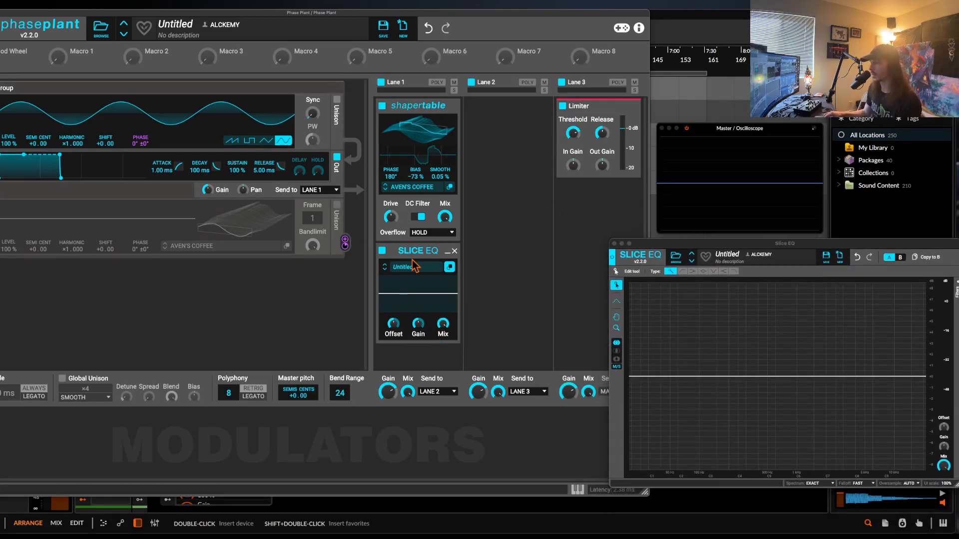
key(space)
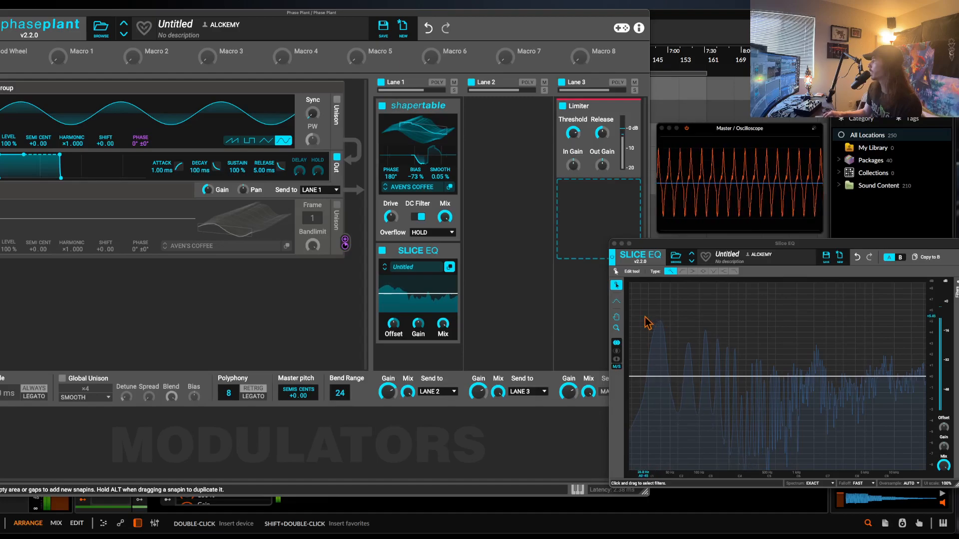
- Make the Slice EQ window taller and reposition it below the oscilloscope, clear of the Lane 1 effects
drag(648, 243, 40, 109)
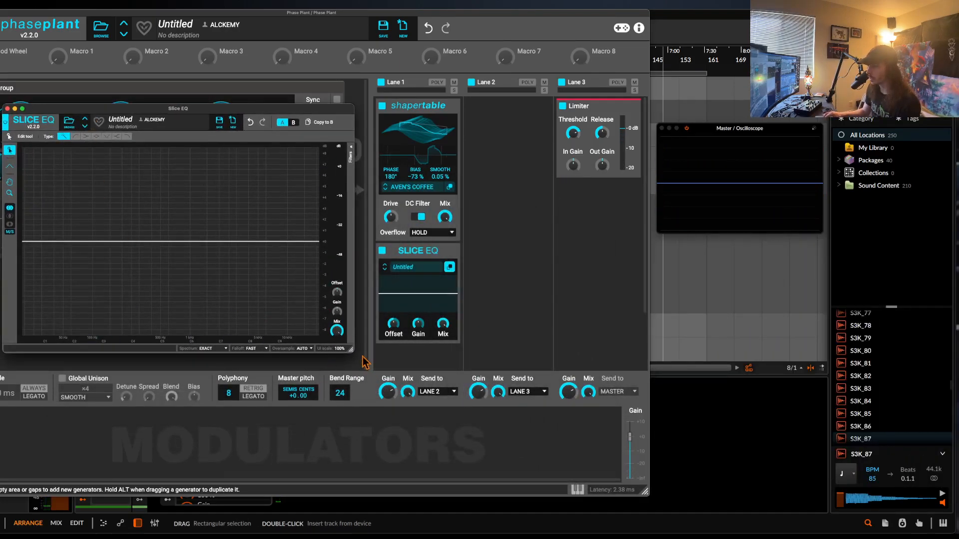
drag(352, 350, 619, 393)
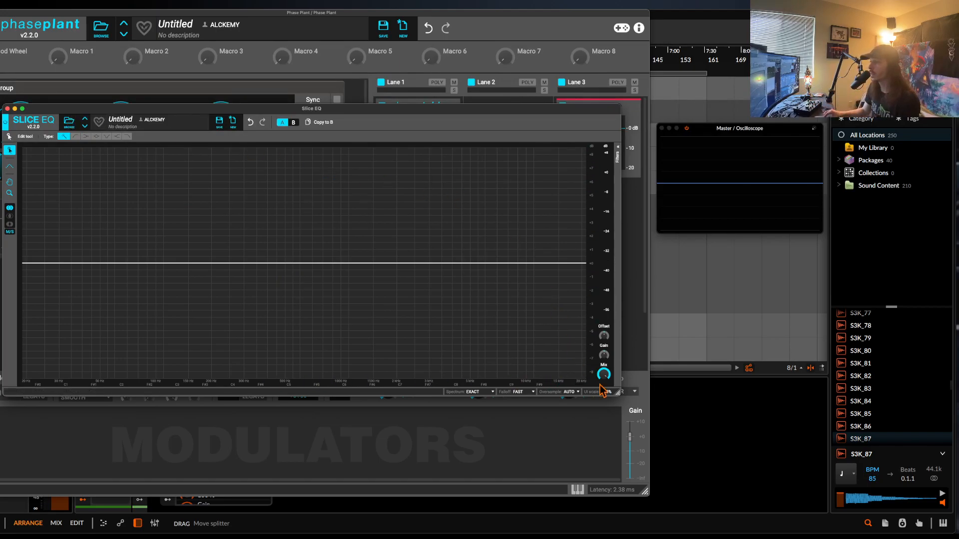
drag(618, 393, 353, 397)
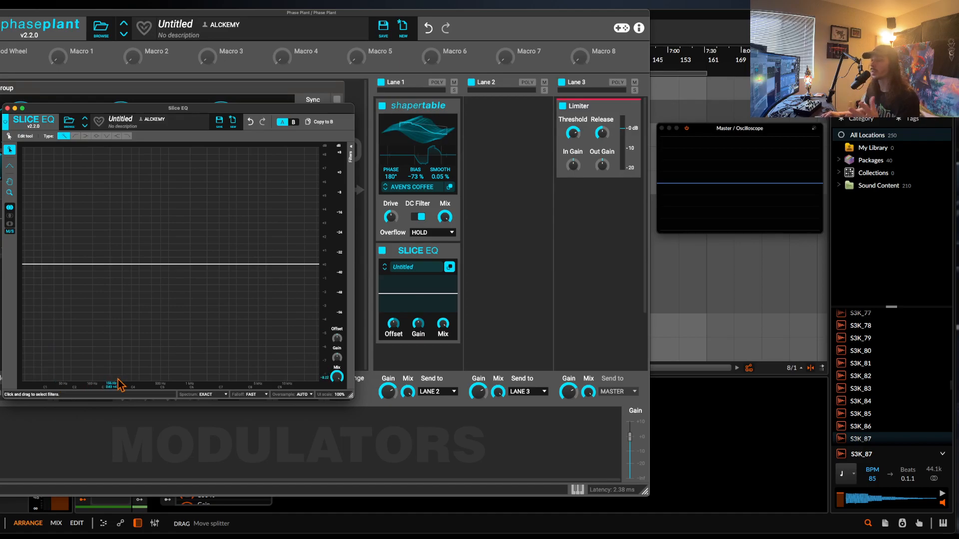
drag(44, 110, 688, 235)
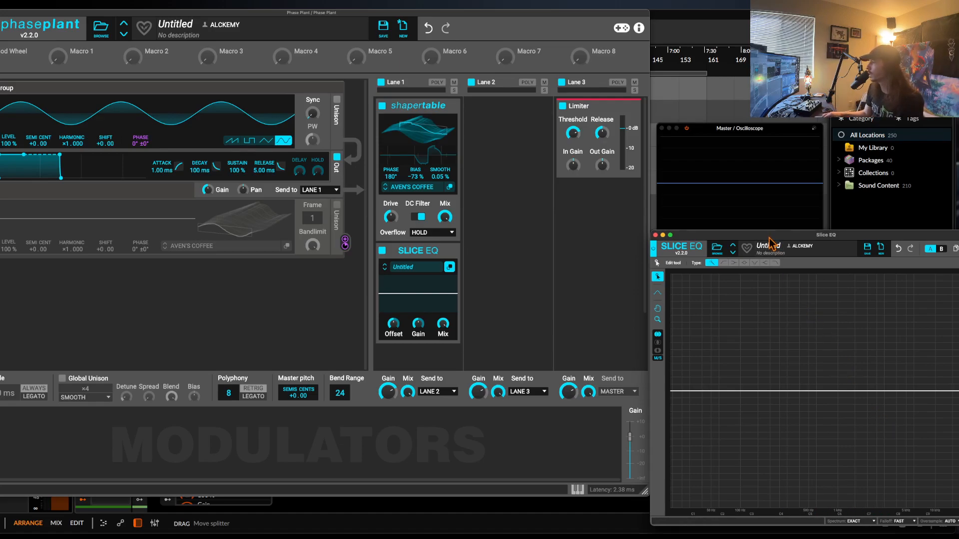
drag(766, 243, 719, 243)
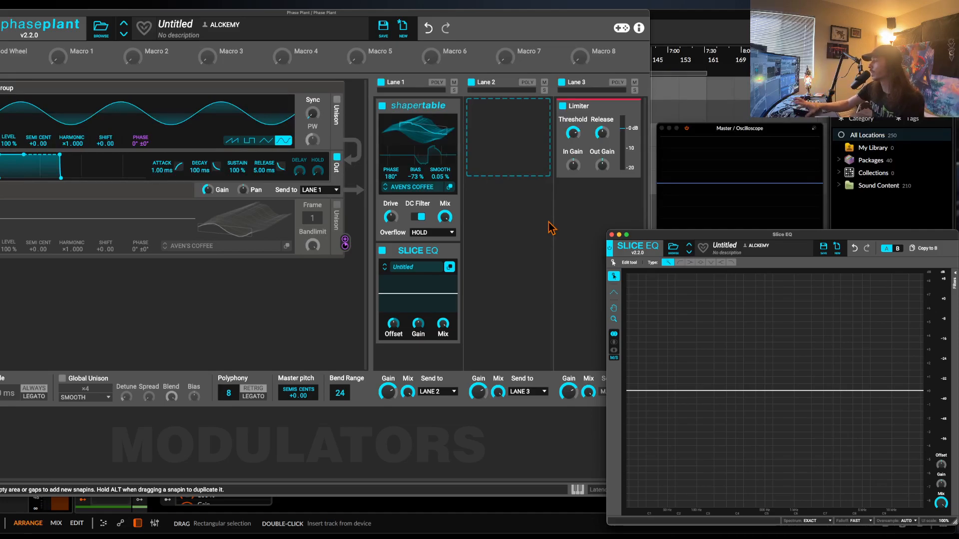
- Bypass the Shaper Table and re-enable the wavetable oscillator to examine phase modulation with the analyzers
click(417, 14)
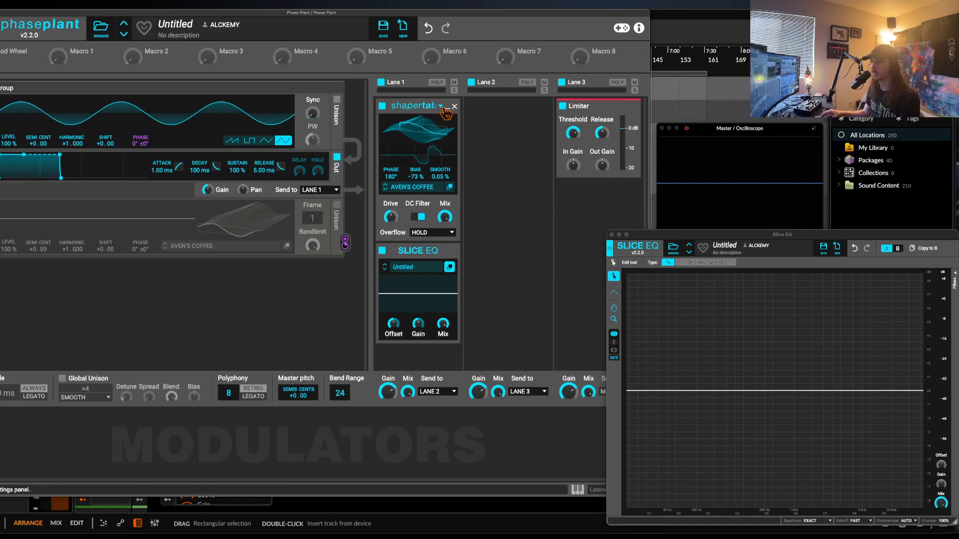
click(382, 106)
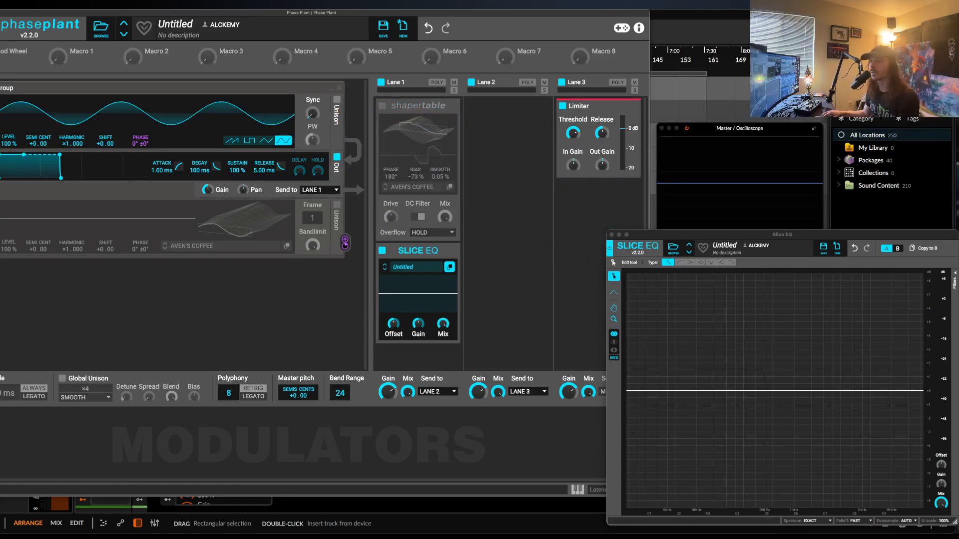
click(0, 205)
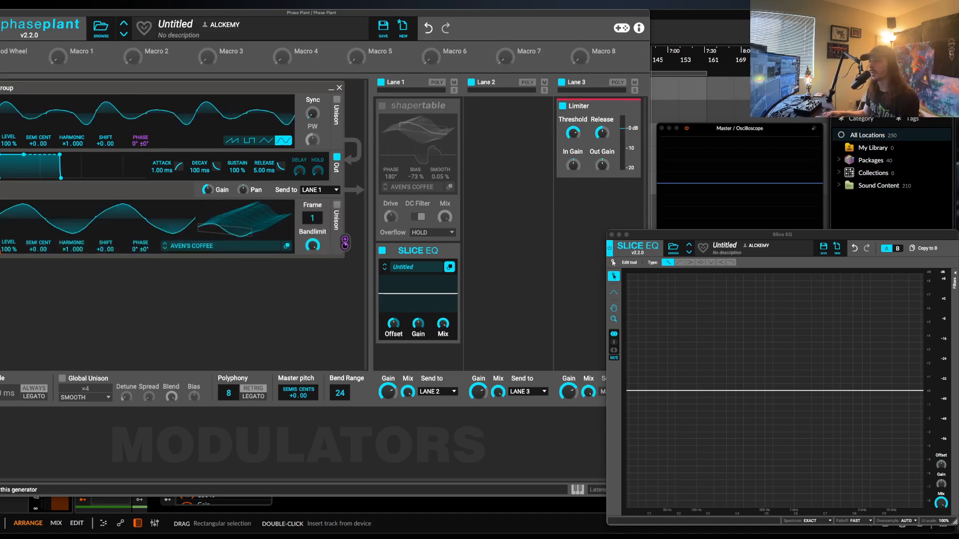
- Raise the wavetable oscillator's harmonic to ×4.000 and further to about ×7.932, playing the sound at each ratio
drag(73, 249, 73, 227)
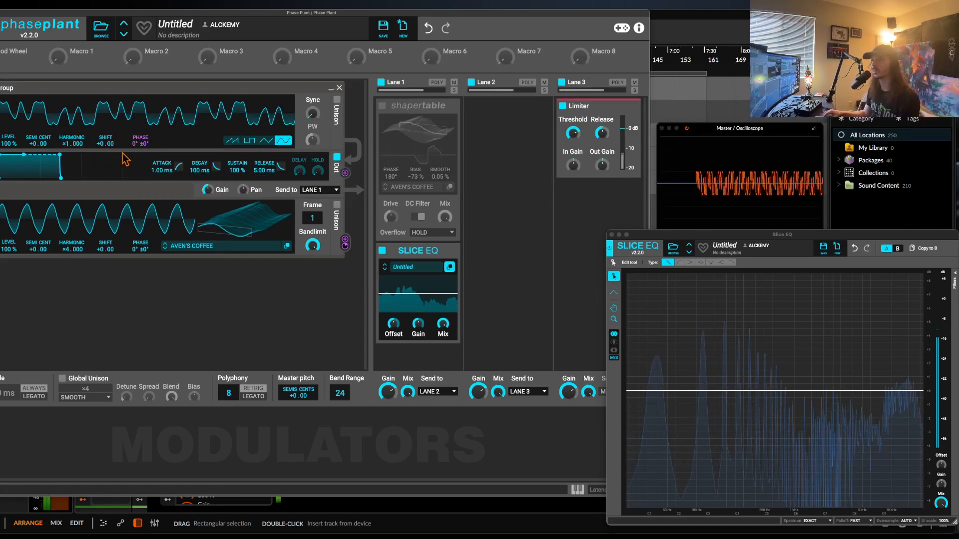
drag(70, 255, 80, 227)
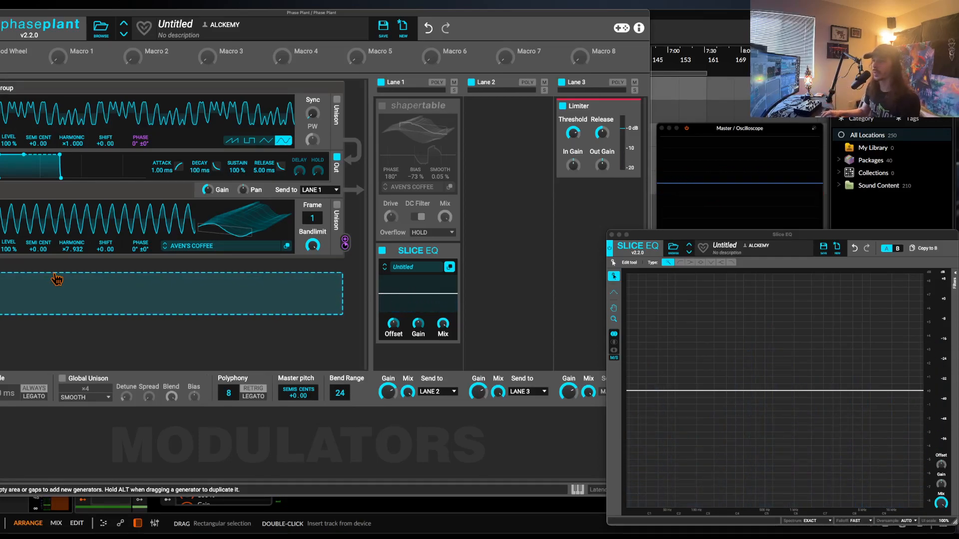
- Add an Analog generator in a new group below the wavetable oscillator and set its waveform to sine
click(56, 280)
click(90, 318)
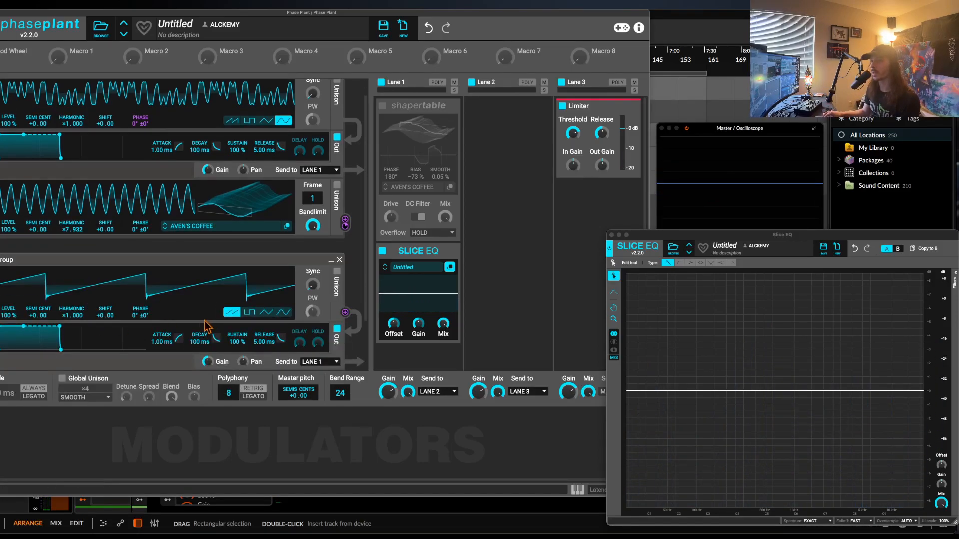
click(284, 313)
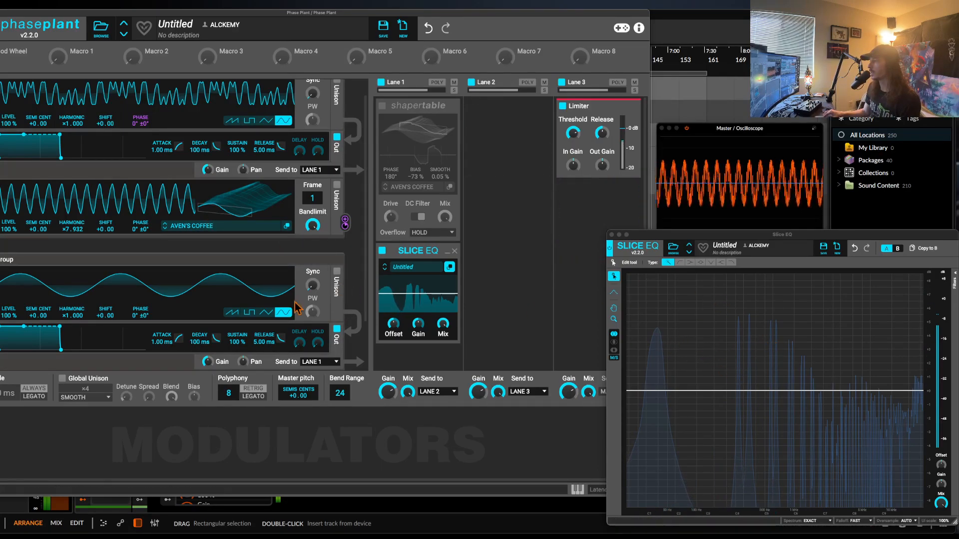
- Lower the phase-modulated sine oscillator's level to 31% and add an Overdrive distortion to the new sine group
drag(9, 123, 8, 168)
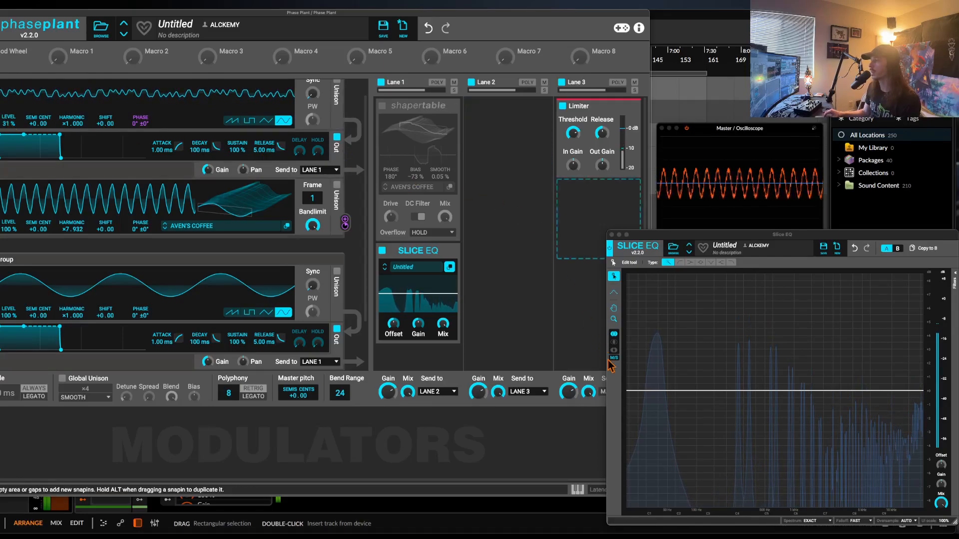
click(29, 328)
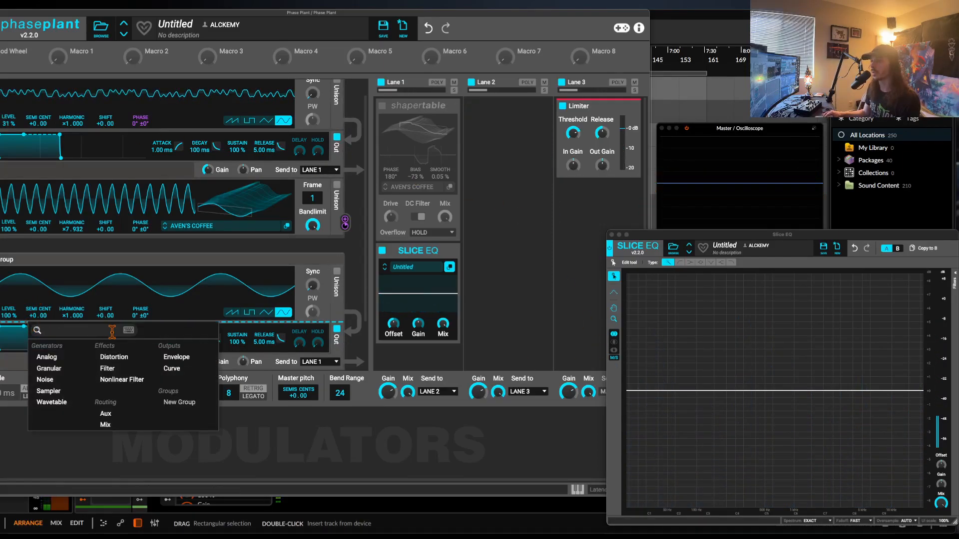
click(128, 358)
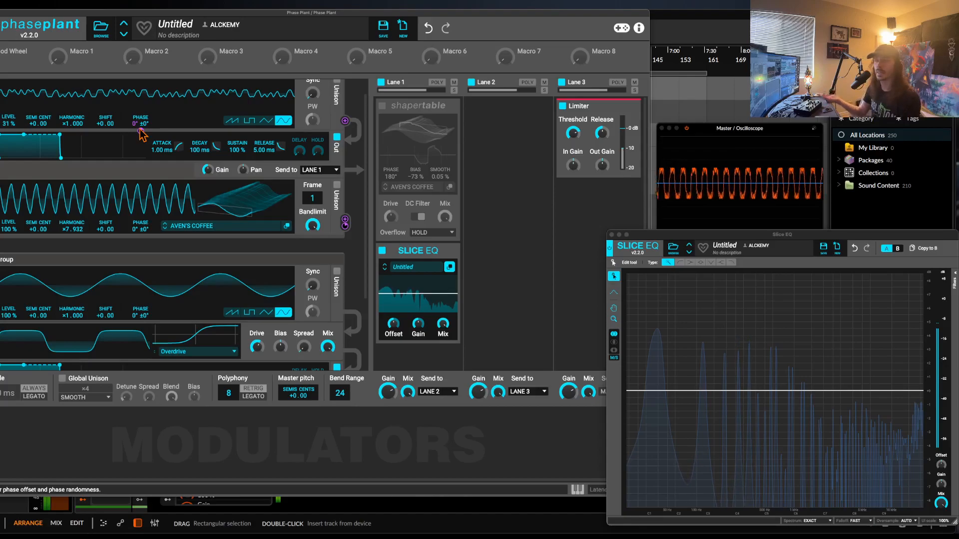
- Adjust the phase modulation amount on the upper sine and set the wavetable oscillator's harmonic to about ×8.572
mouse_move(141, 134)
mouse_down()
mouse_move(141, 113)
mouse_move(140, 134)
mouse_up()
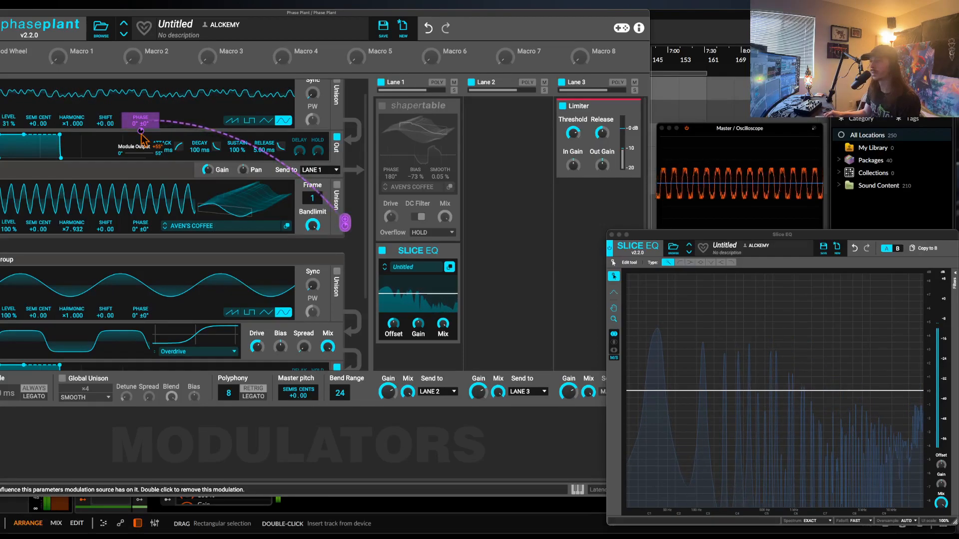
mouse_move(72, 229)
mouse_down()
mouse_move(71, 220)
mouse_move(71, 229)
mouse_up()
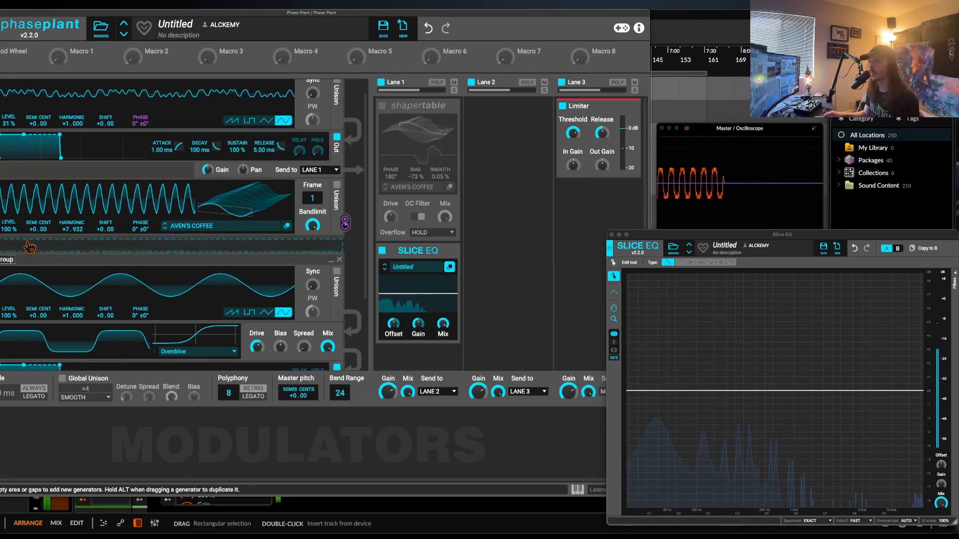
drag(68, 230, 67, 225)
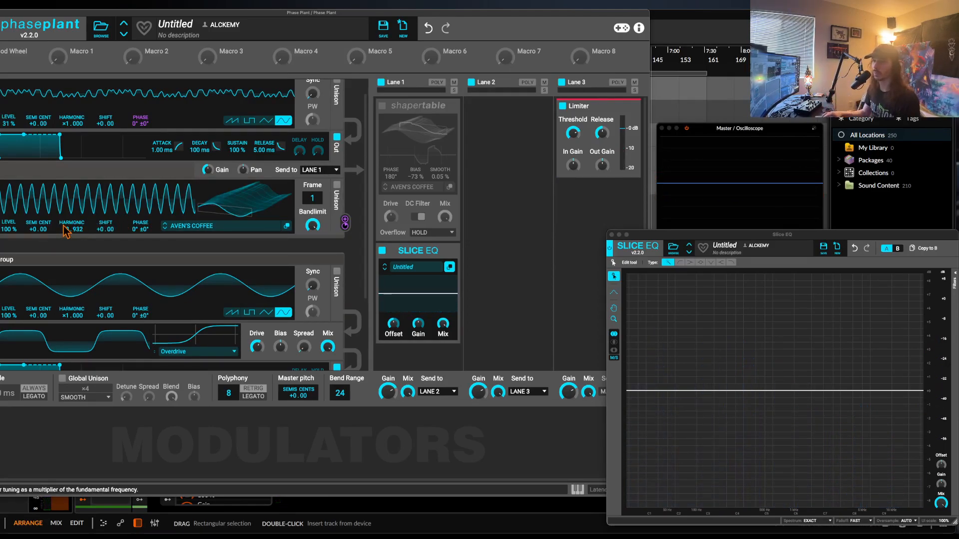
mouse_move(74, 237)
mouse_down()
mouse_move(74, 247)
mouse_move(77, 234)
mouse_up()
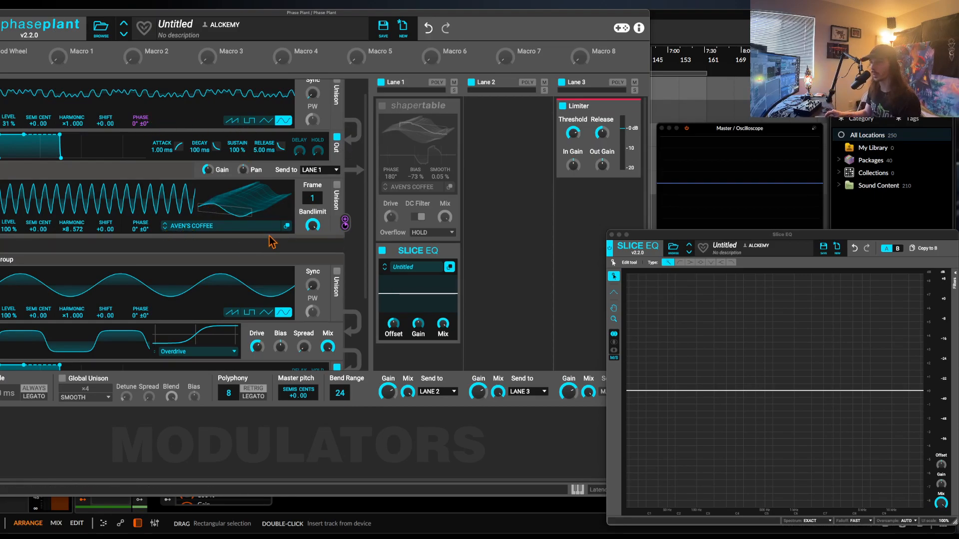
- Open the AVEN'S COFFEE wavetable in the Wavetable Editor, examine frame 1's waveform and spectrum, and close the editor
click(287, 226)
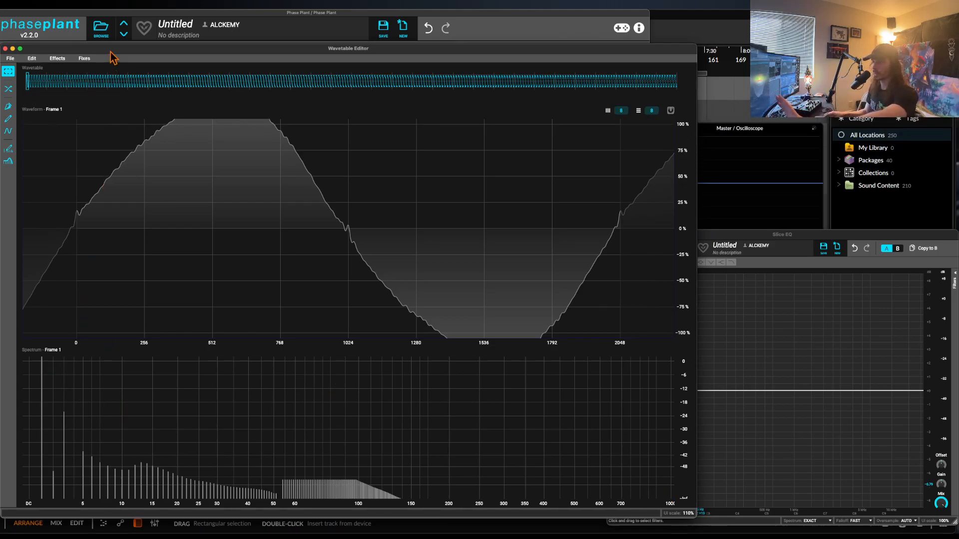
drag(110, 50, 85, 26)
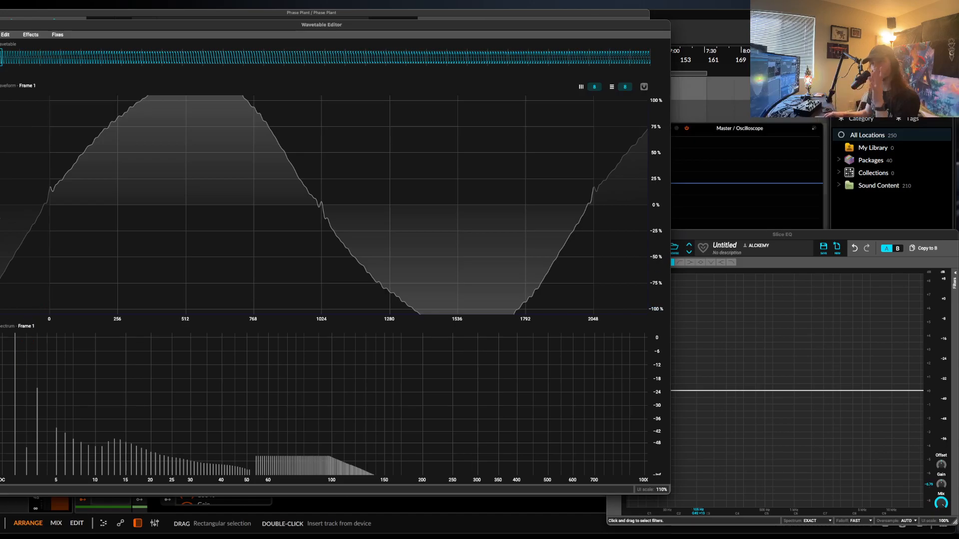
click(0, 24)
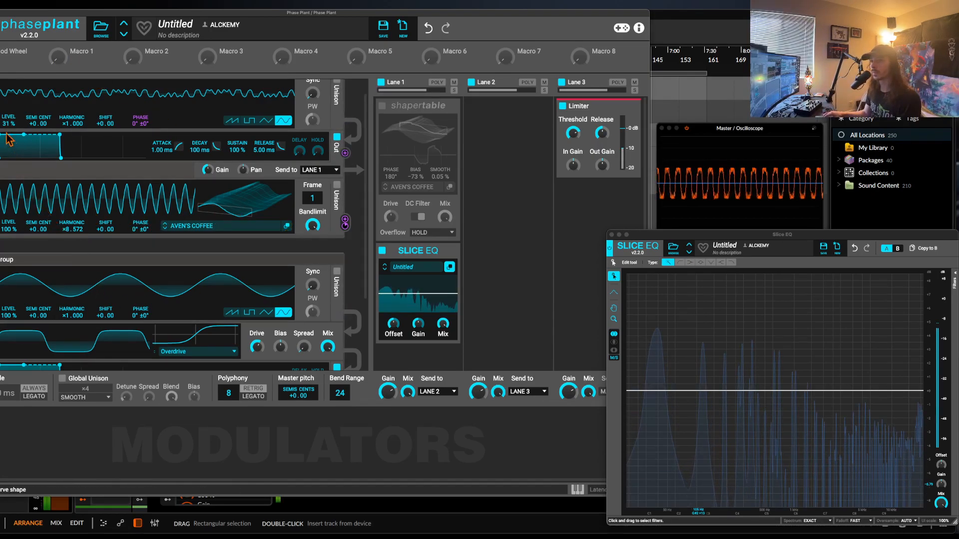
- Try wavetable oscillator harmonics of about ×4.240 and ×11.240, and nudge up the upper sine oscillator's sync
drag(70, 235, 69, 251)
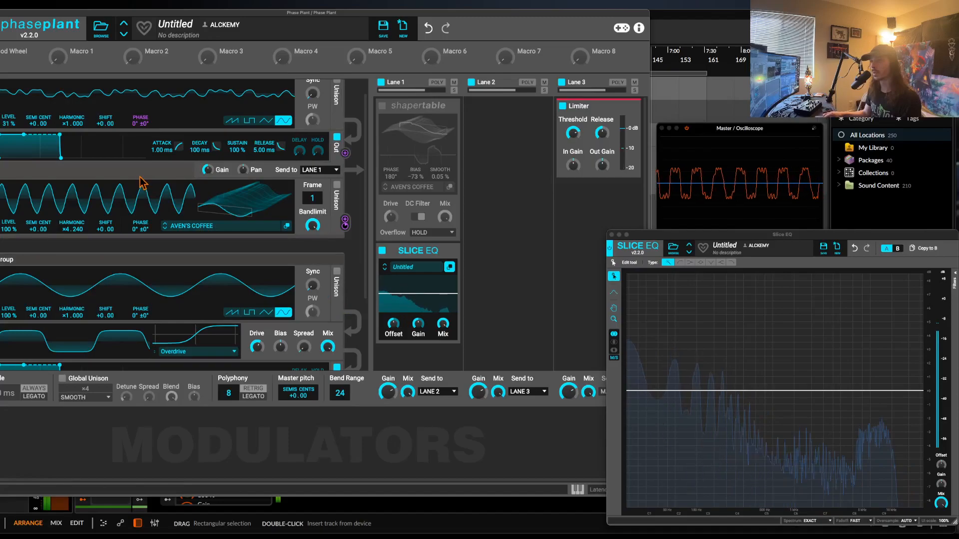
mouse_move(73, 226)
mouse_down()
mouse_move(72, 200)
mouse_move(72, 215)
mouse_up()
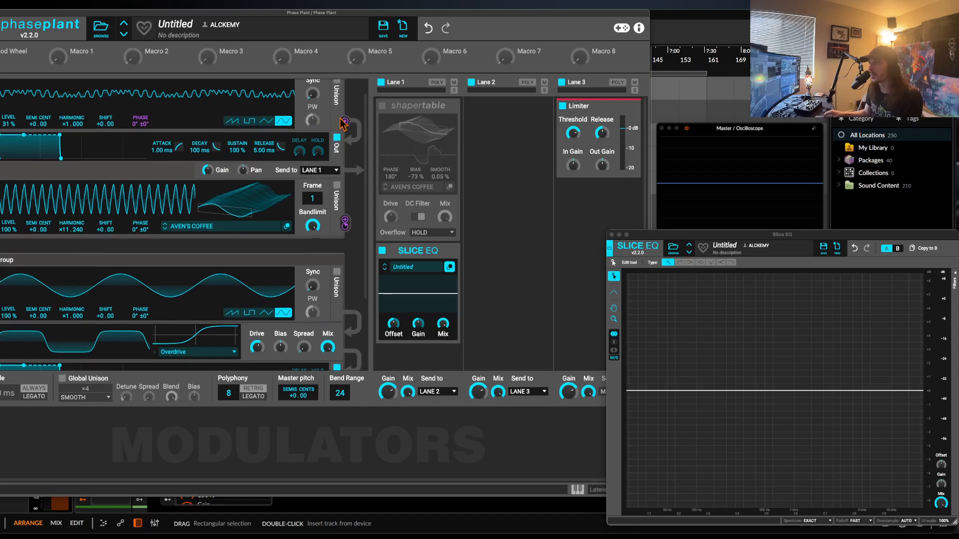
scroll(341, 123, up, 1)
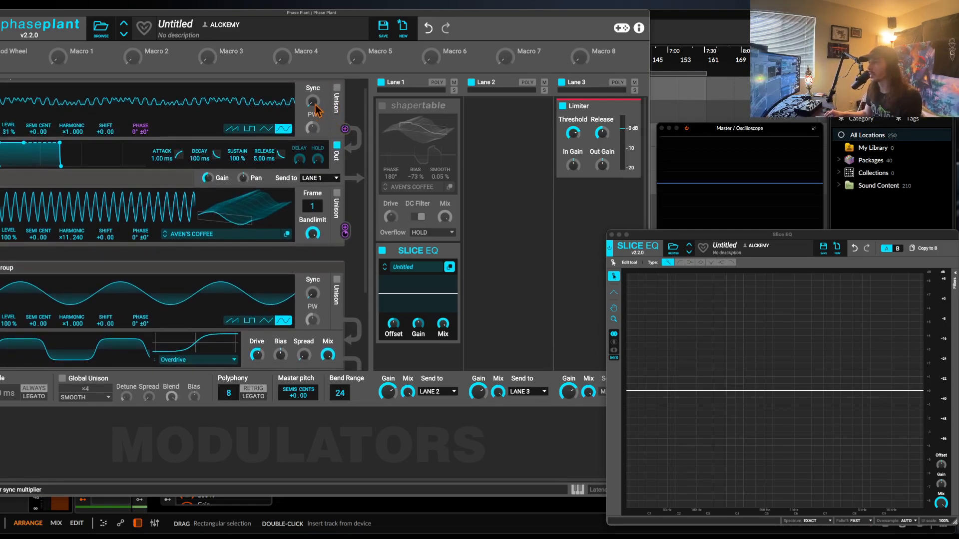
mouse_move(313, 101)
mouse_down()
mouse_move(313, 81)
mouse_move(312, 97)
mouse_up()
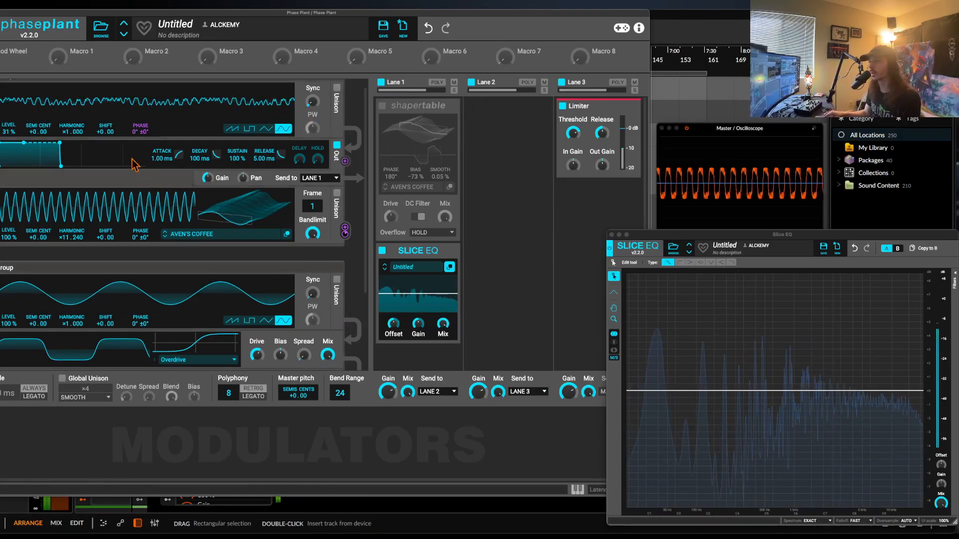
- Add an Overdrive distortion after the upper sine oscillator and lower the wavetable oscillator's harmonic to about ×4.108
click(120, 140)
click(202, 174)
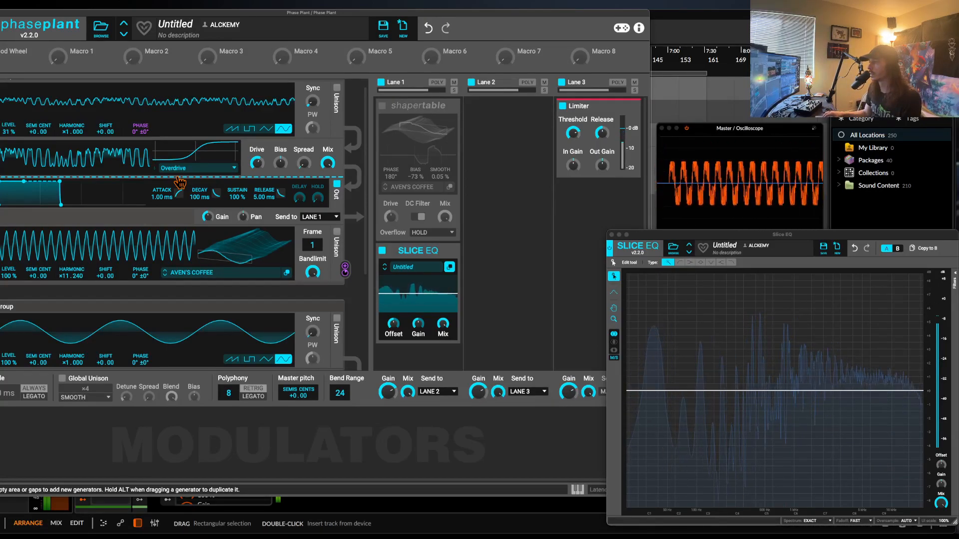
drag(179, 184, 65, 313)
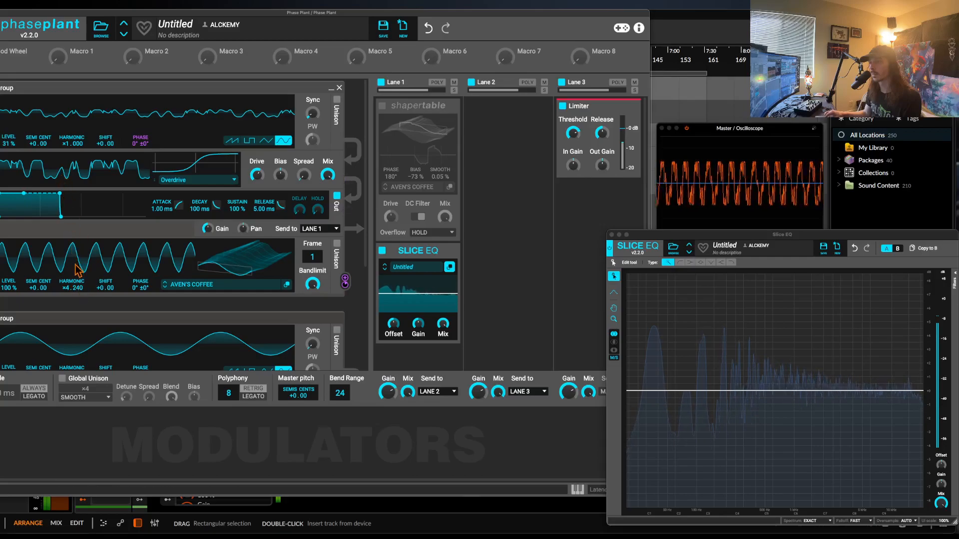
drag(75, 287, 75, 293)
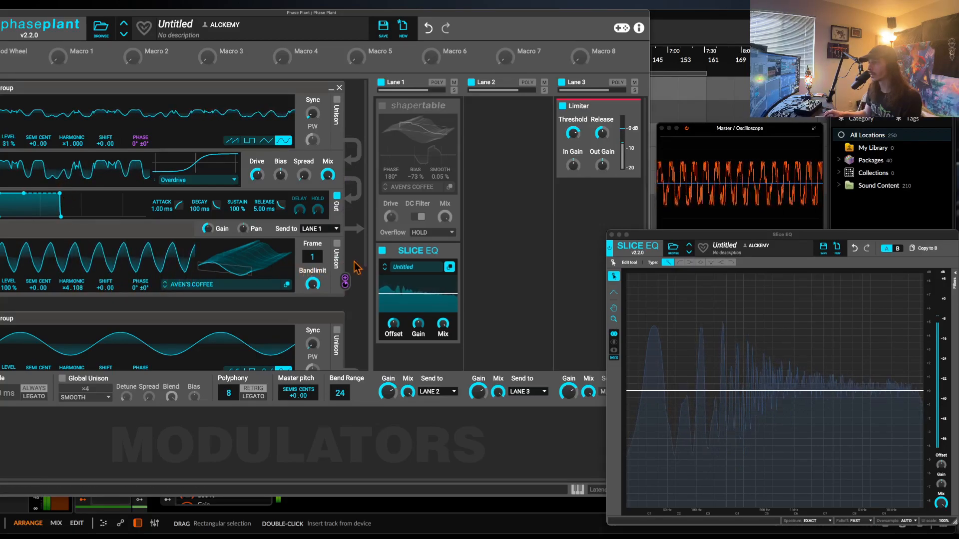
- Pull the Slice EQ curve down into a peak cut at about 140 Hz
drag(716, 390, 714, 410)
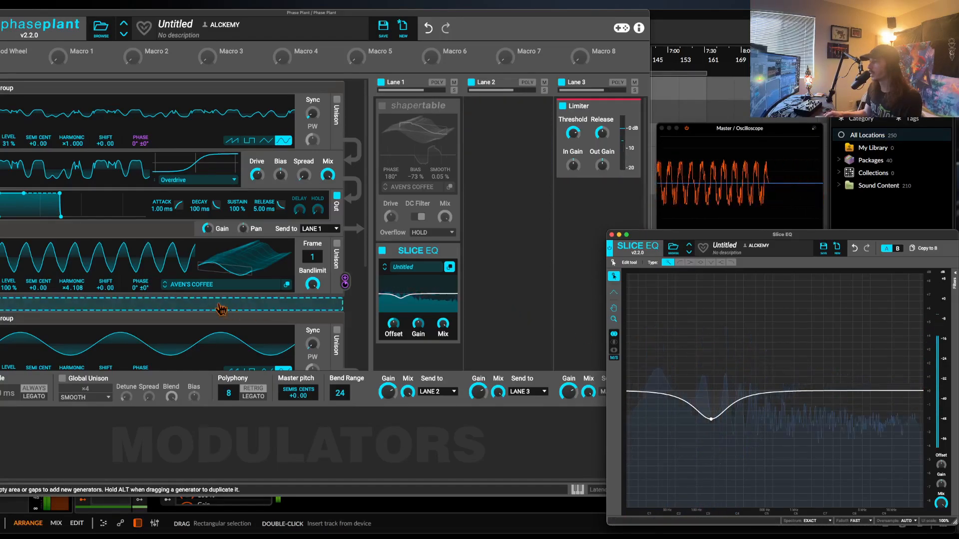
- Change the lower sine group's distortion type to Saturate and increase its drive
scroll(127, 291, down, 5)
click(198, 308)
click(224, 322)
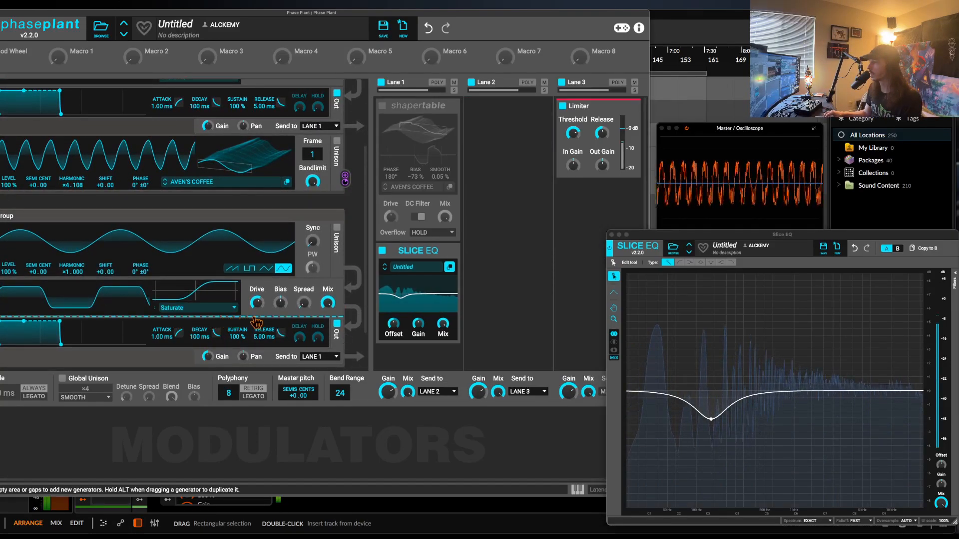
drag(256, 302, 256, 302)
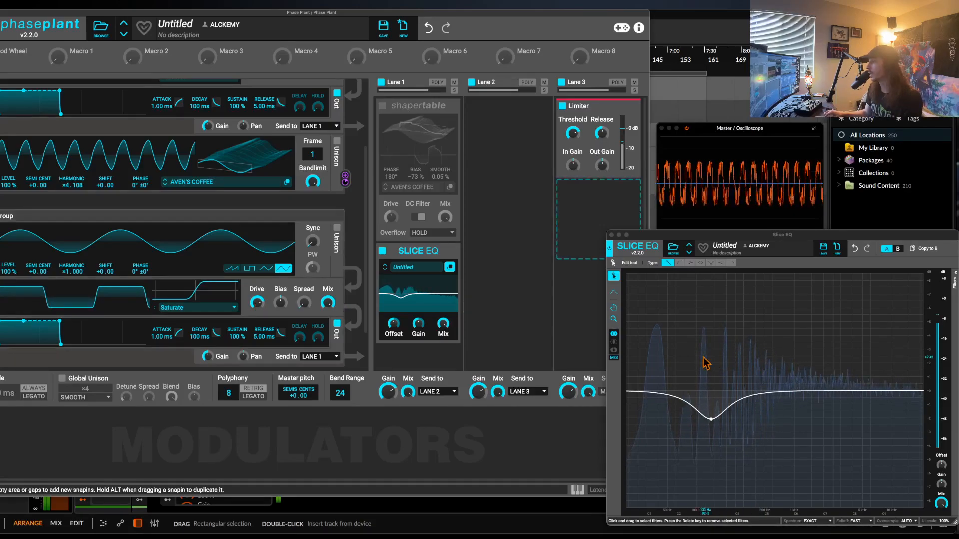
- Add a peak boost at about 41.0 Hz in Slice EQ, expand its filter list, and move the window clear of the modulators
click(782, 396)
drag(782, 391, 661, 334)
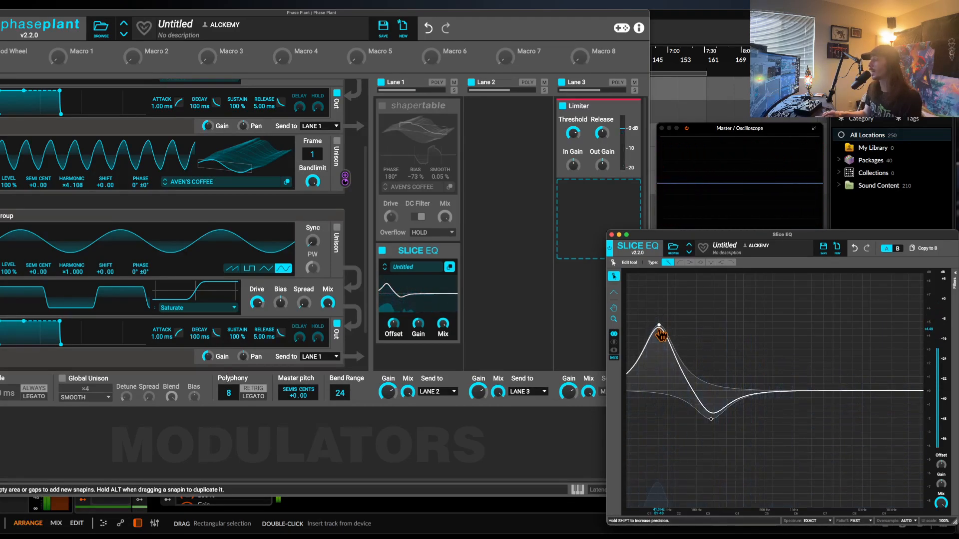
drag(704, 236, 588, 202)
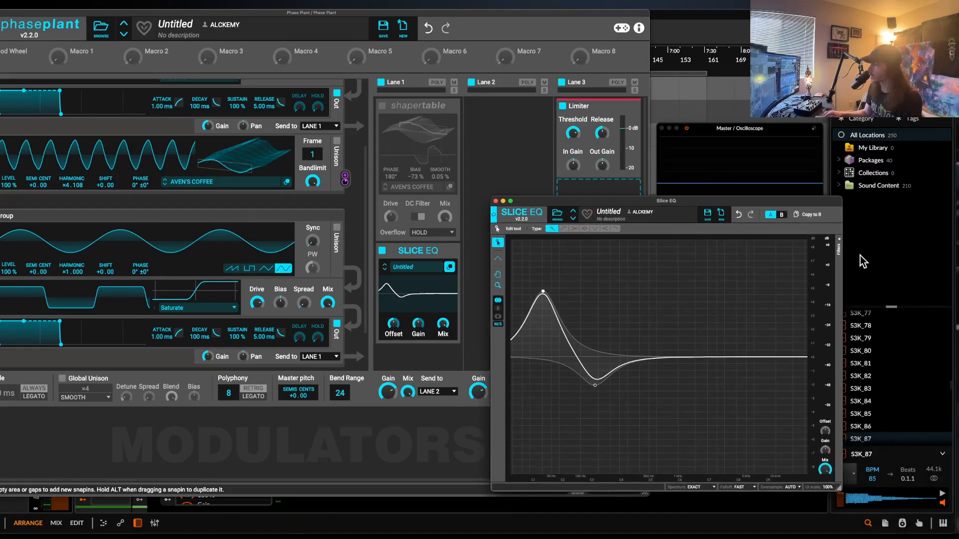
click(842, 247)
drag(696, 200, 616, 51)
- Add a Note modulator and set its range to 24 notes
click(128, 449)
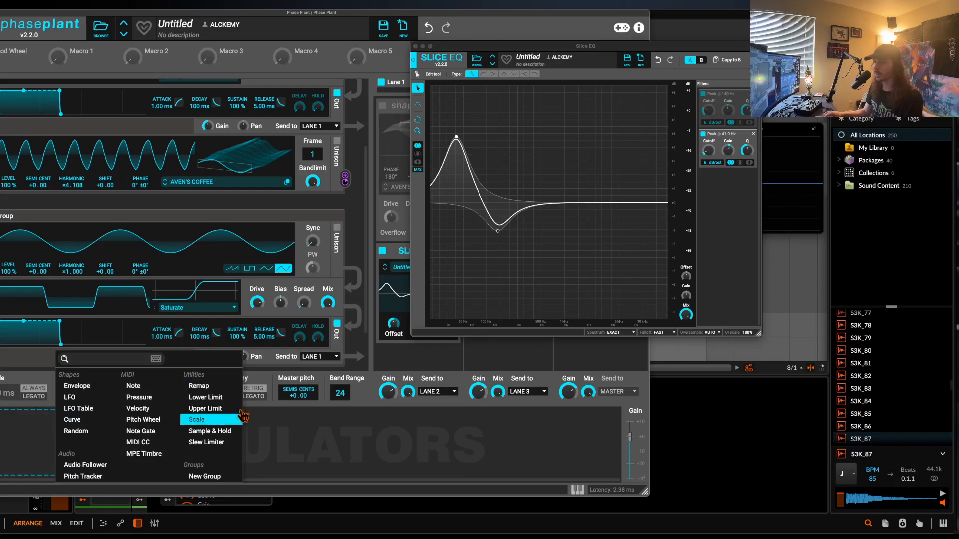
click(123, 394)
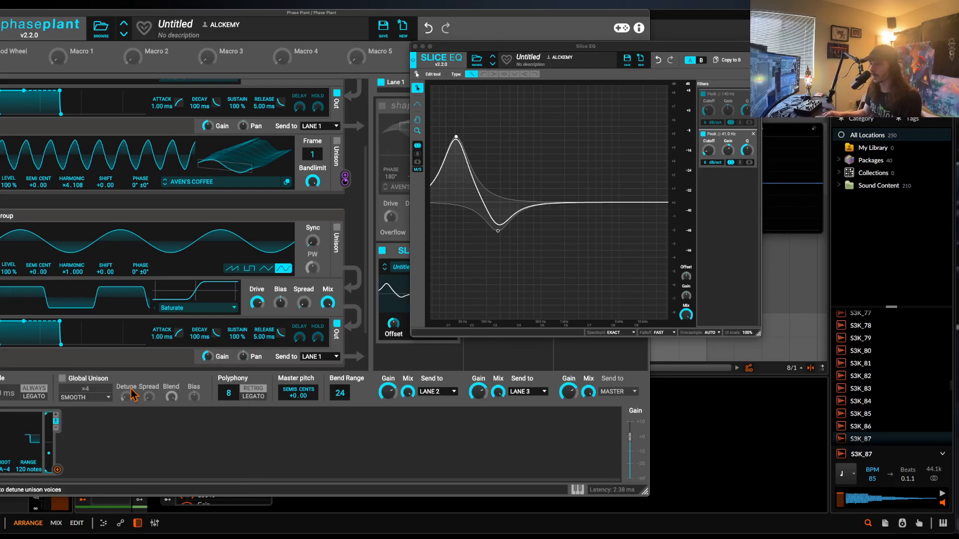
right_click(20, 472)
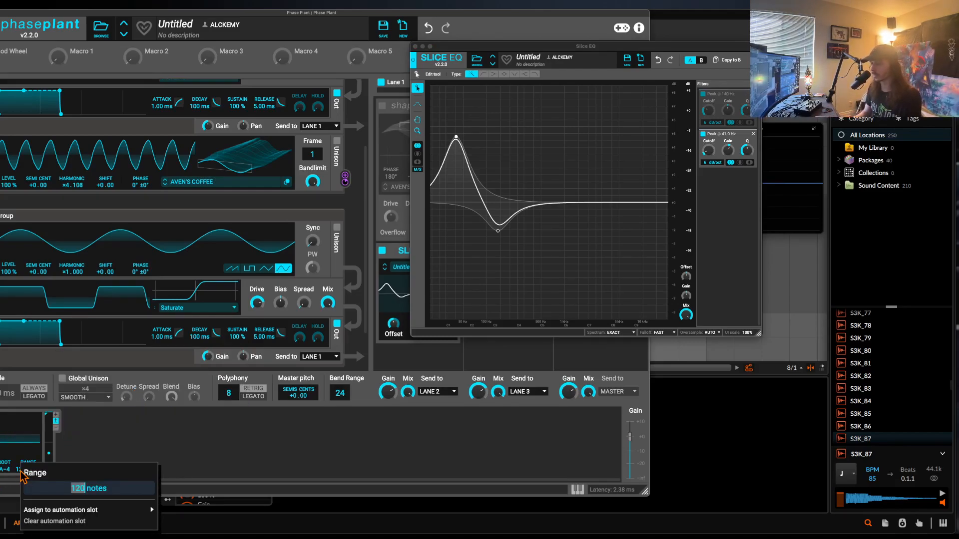
text(24)
key(Return)
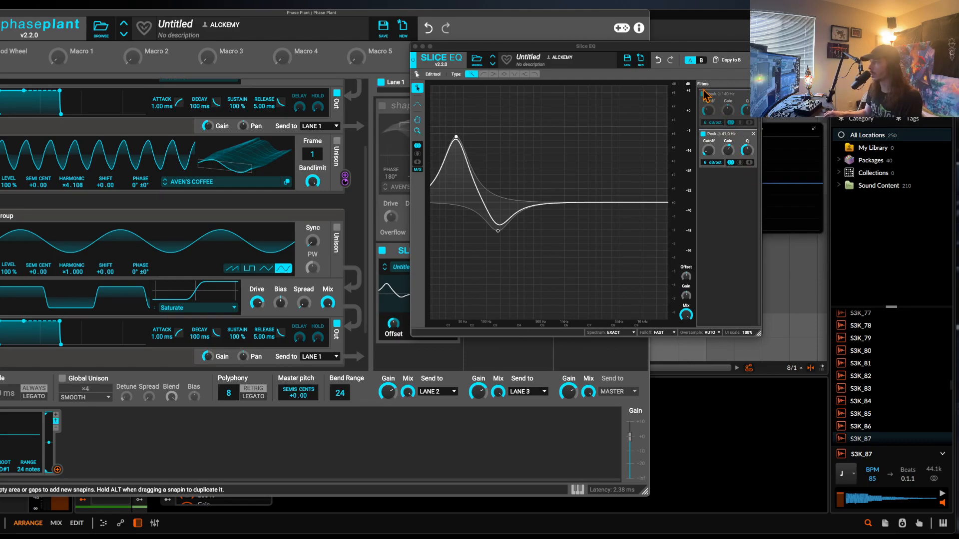
- Assign the Note modulator to the cutoff of Slice EQ's 41.0 Hz peak filter
click(455, 138)
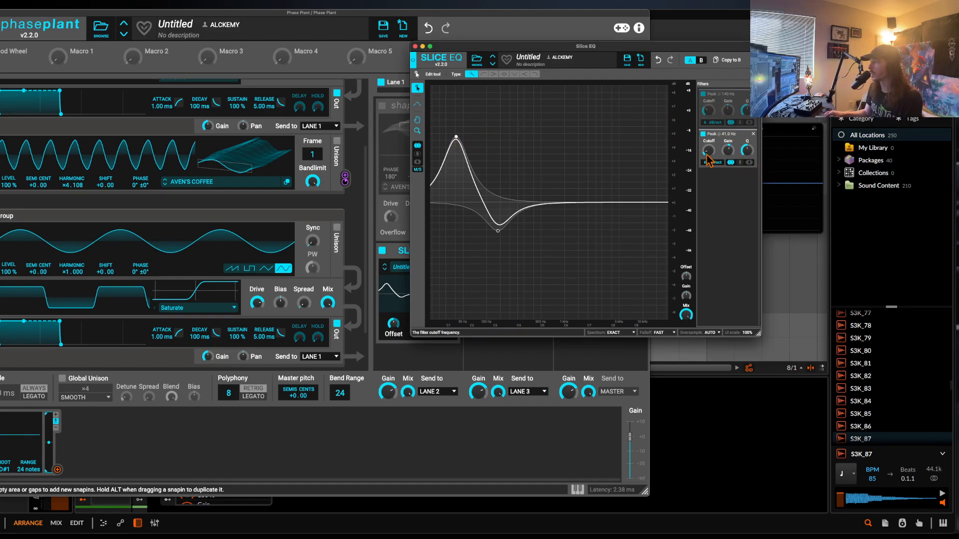
click(57, 469)
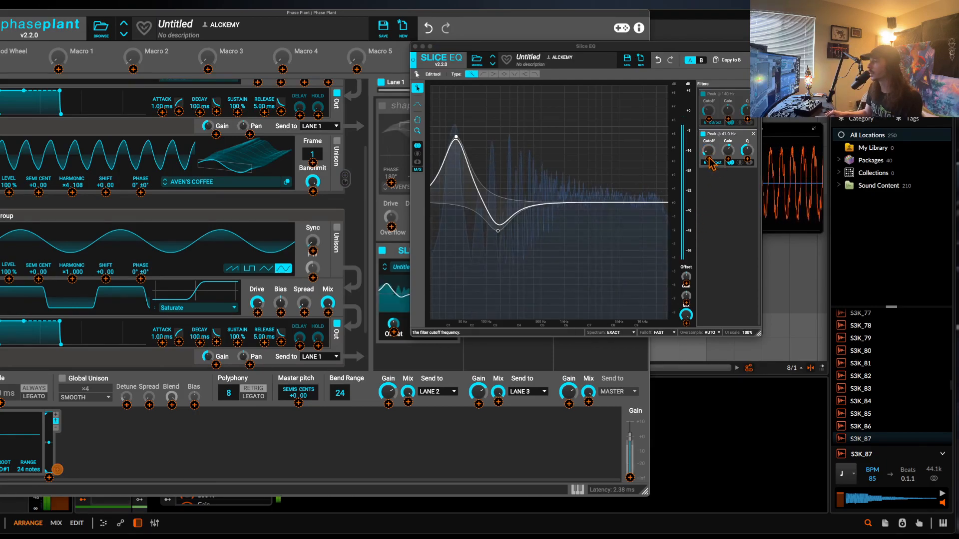
drag(709, 161, 709, 131)
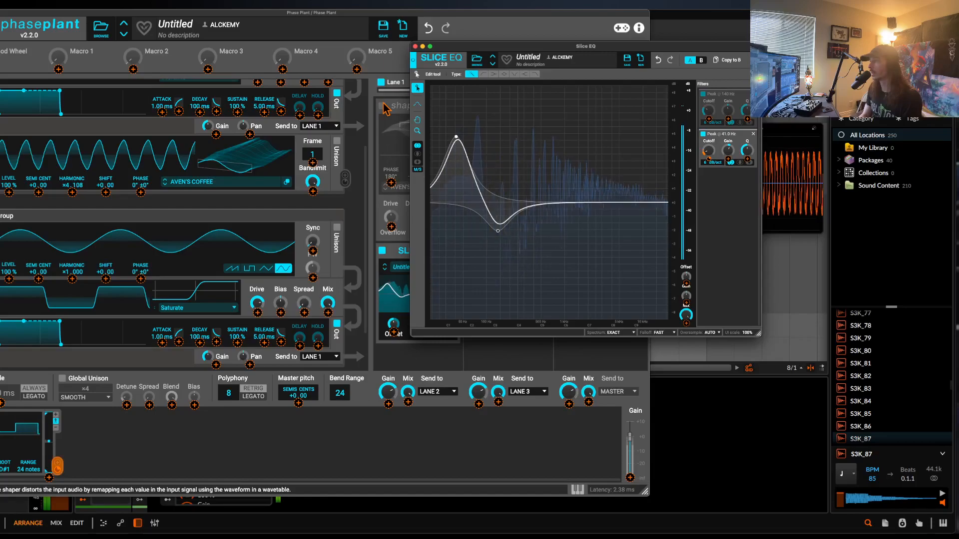
- Close the Slice EQ window and move Slice EQ ahead of the Shaper Table in Lane 1
click(414, 46)
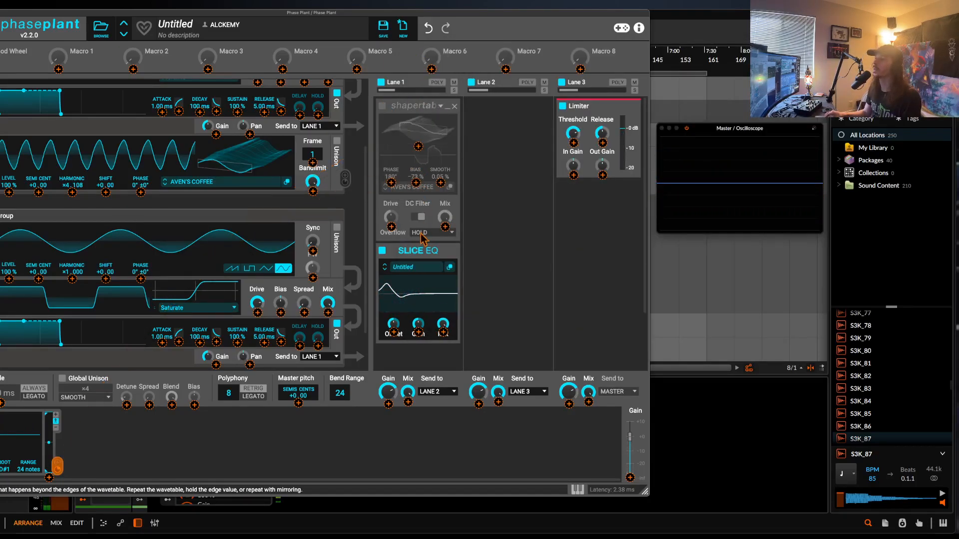
drag(416, 251, 412, 148)
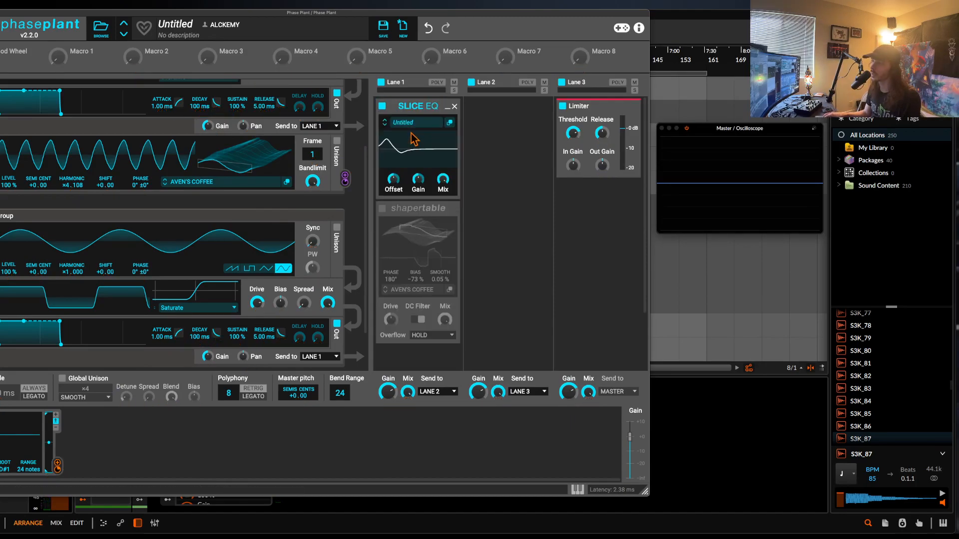
- Add a second Slice EQ after the Shaper Table in Lane 1 and open it in its own window beside the lanes
click(411, 367)
click(601, 386)
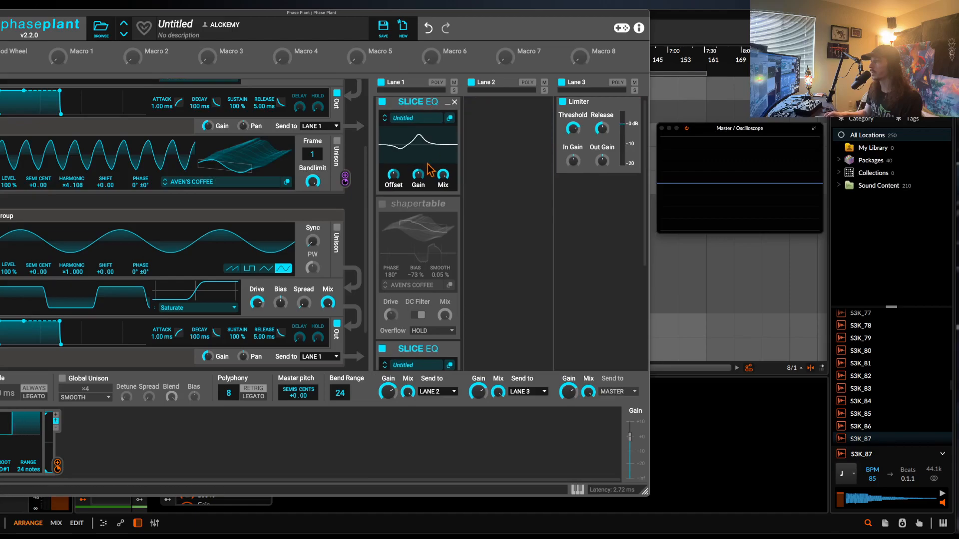
scroll(429, 210, down, 1)
scroll(432, 240, down, 1)
click(450, 288)
drag(459, 300, 709, 247)
scroll(502, 209, up, 2)
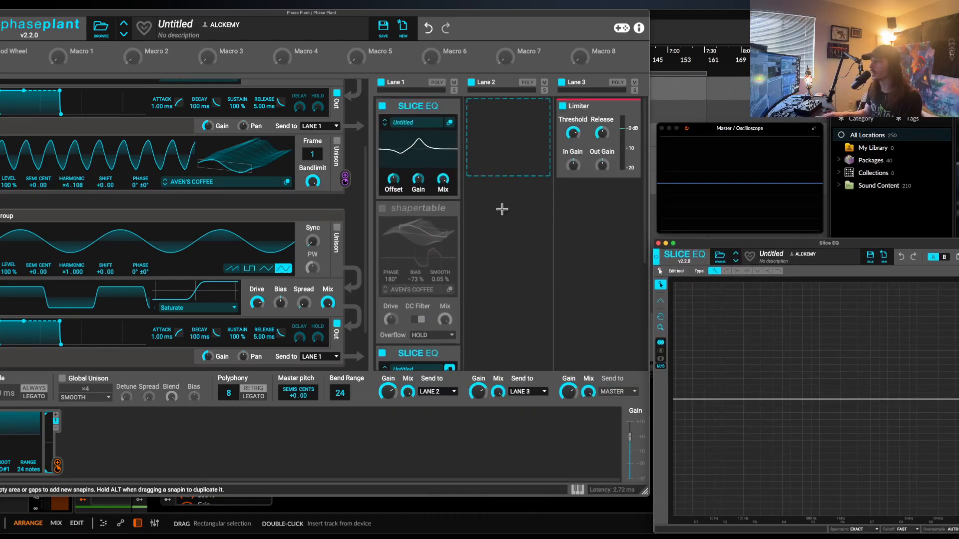
- Raise the Limiter's input gain to about 3.74 dB and re-enable the Shaper Table
drag(573, 164, 573, 151)
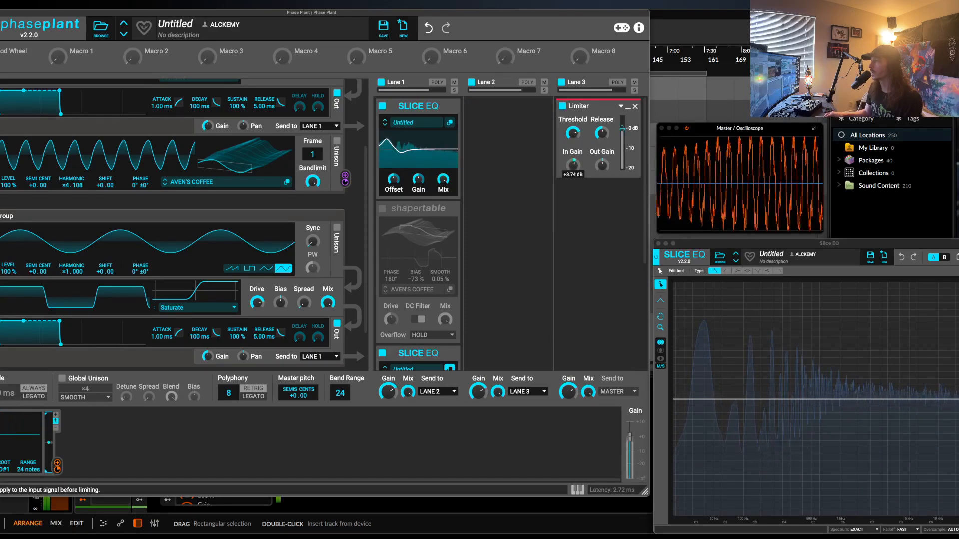
click(380, 208)
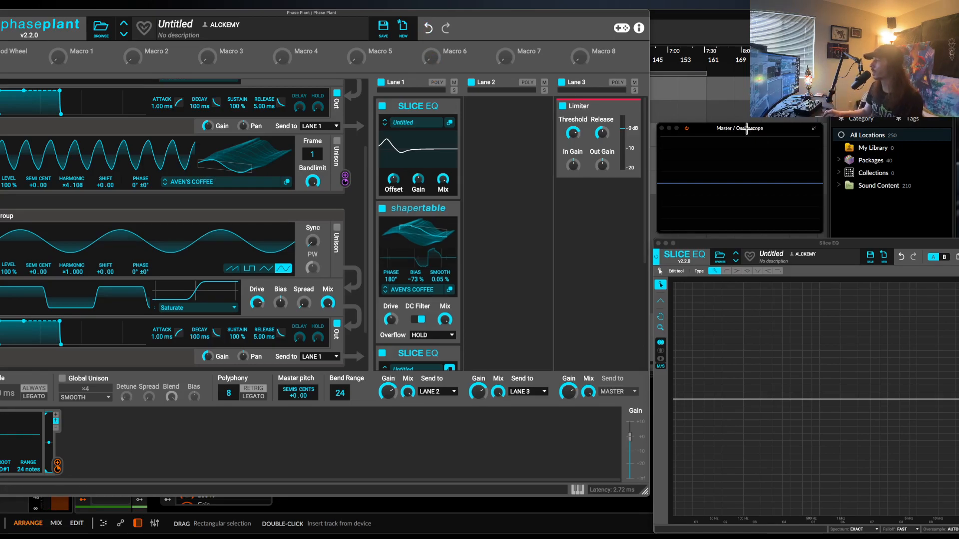
- Keep the Slice EQ window clear of Lane 1 and reset the Shaper Table's bias to 0% and phase to 0°
drag(759, 245, 529, 245)
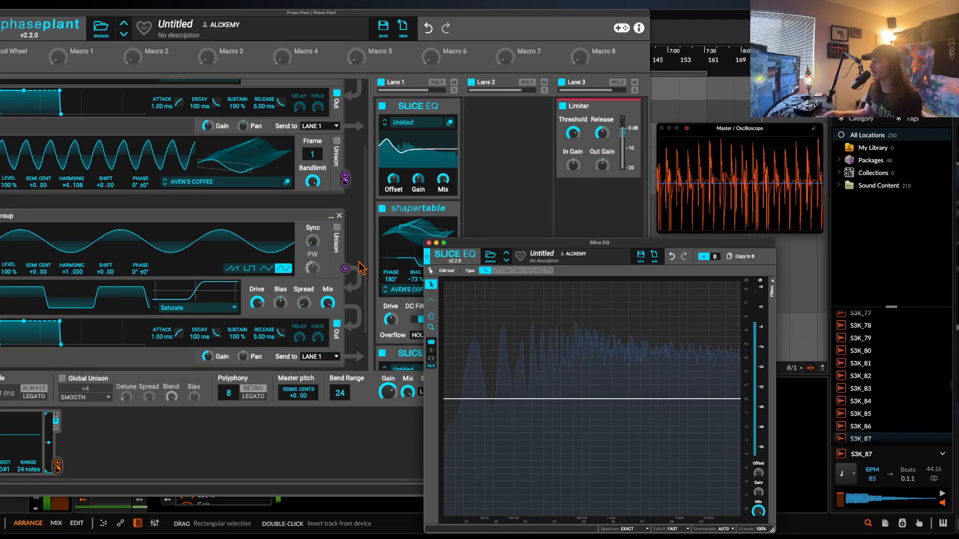
drag(451, 244, 553, 244)
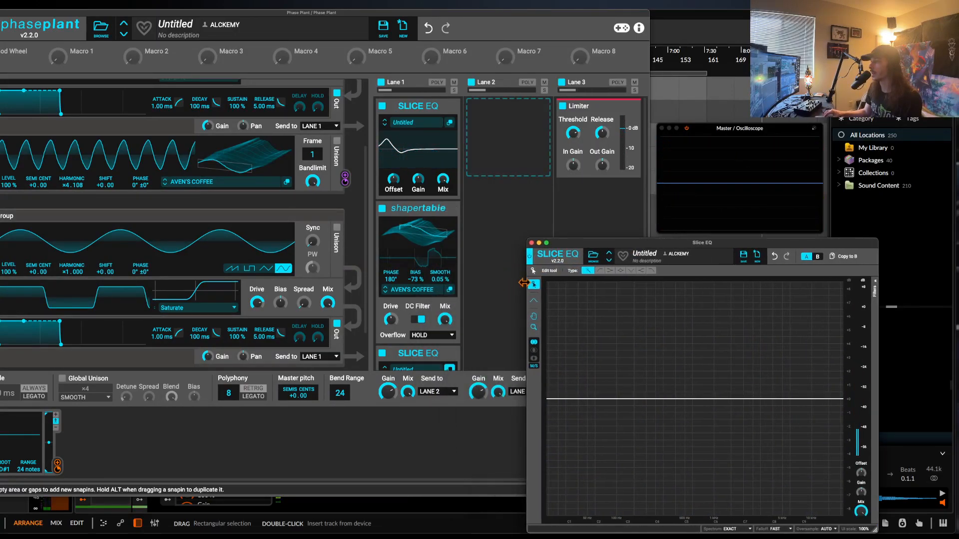
mouse_move(415, 277)
mouse_down()
mouse_move(414, 240)
mouse_move(415, 295)
mouse_move(415, 275)
mouse_up()
double_click(413, 279)
double_click(388, 281)
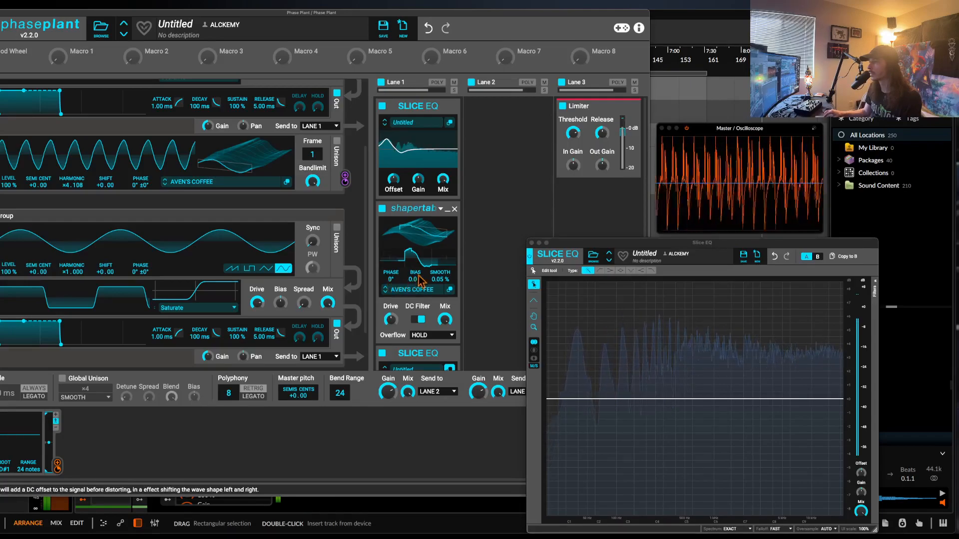
- Sweep the Shaper Table's wavetable frame and try smoothing at 7.2%, returning smoothing to 0.05% and bias to 0%
drag(418, 237, 418, 250)
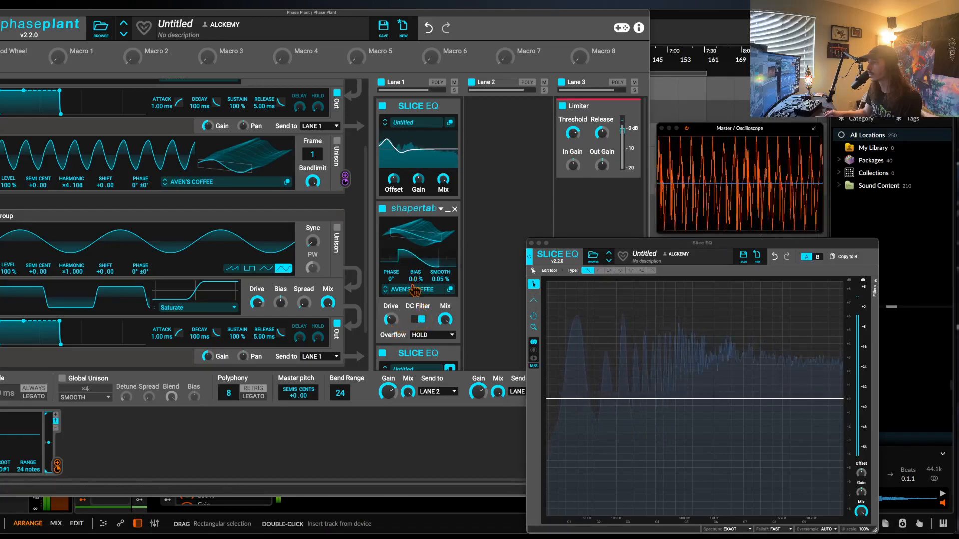
drag(418, 246, 418, 270)
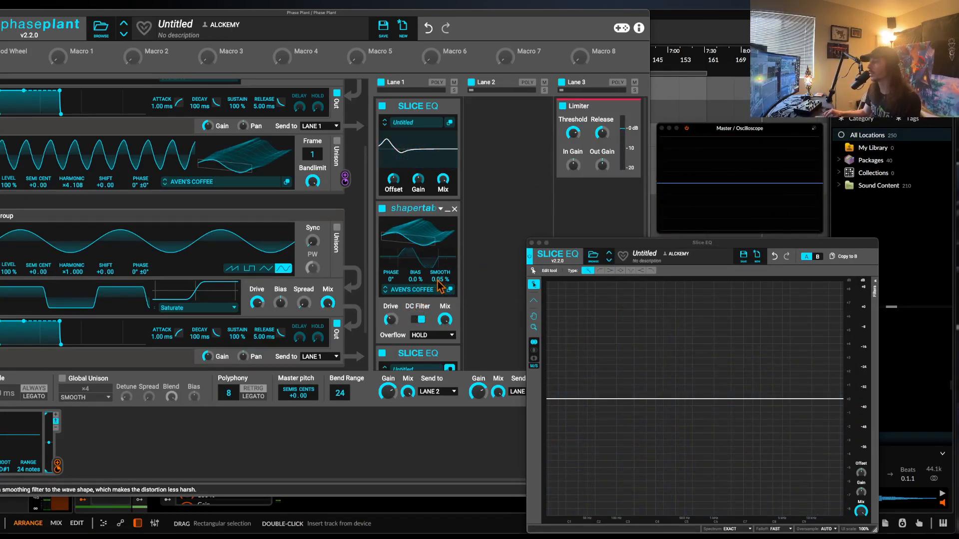
drag(438, 281, 438, 262)
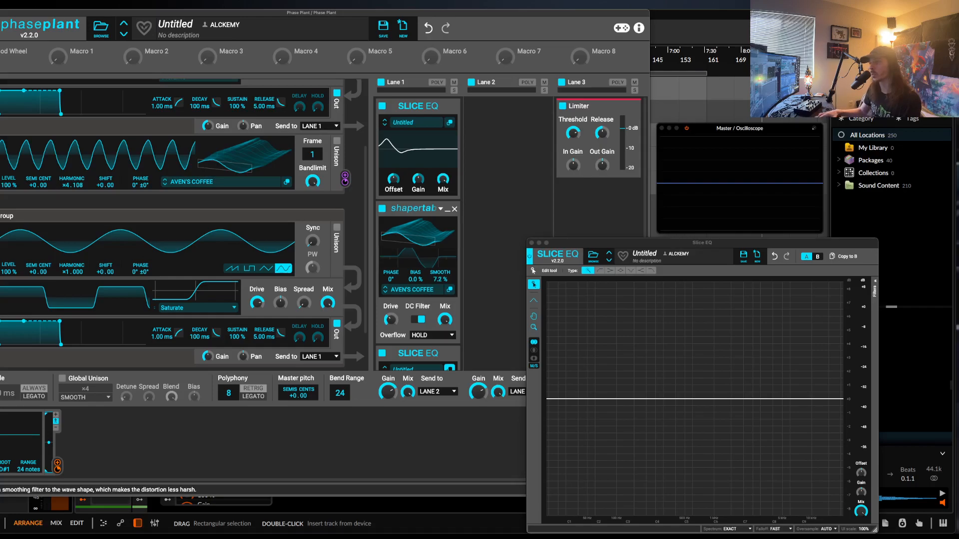
drag(442, 283, 419, 262)
double_click(416, 280)
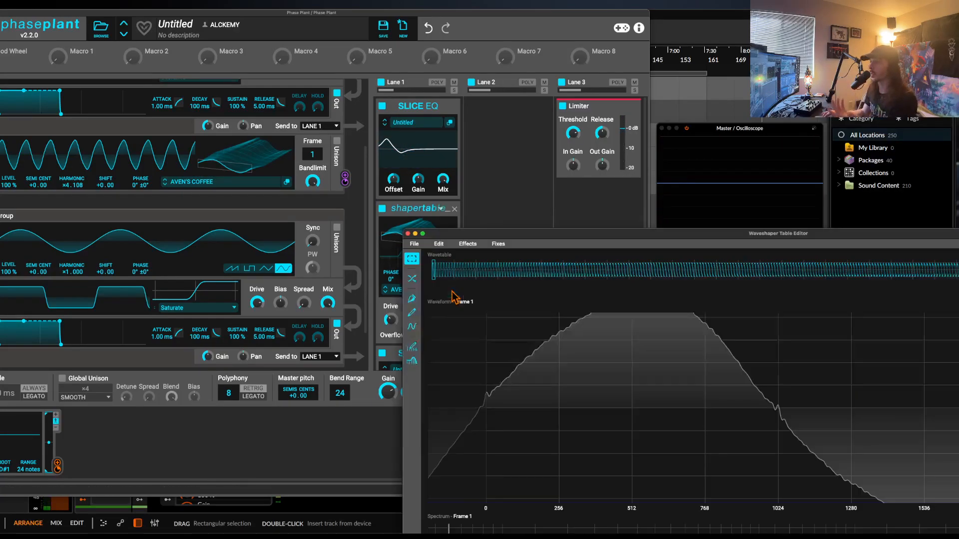
- Examine the Shaper Table's waveform in the Waveshaper Table Editor and close the editor
click(450, 290)
click(407, 233)
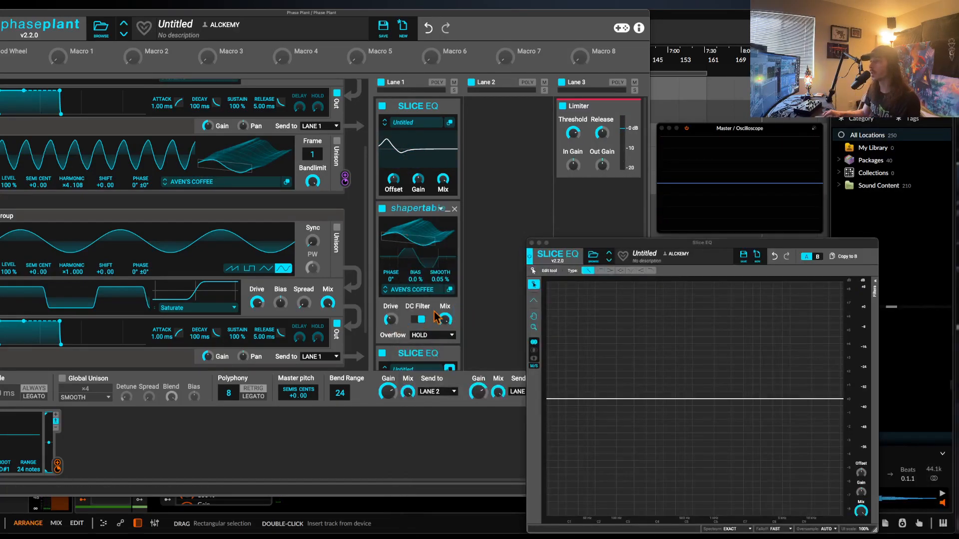
- Vary the Shaper Table's drive, bias and smoothing, settling on a phase of 51°, bias of 0% and smoothing of 0.05%
drag(391, 319, 391, 295)
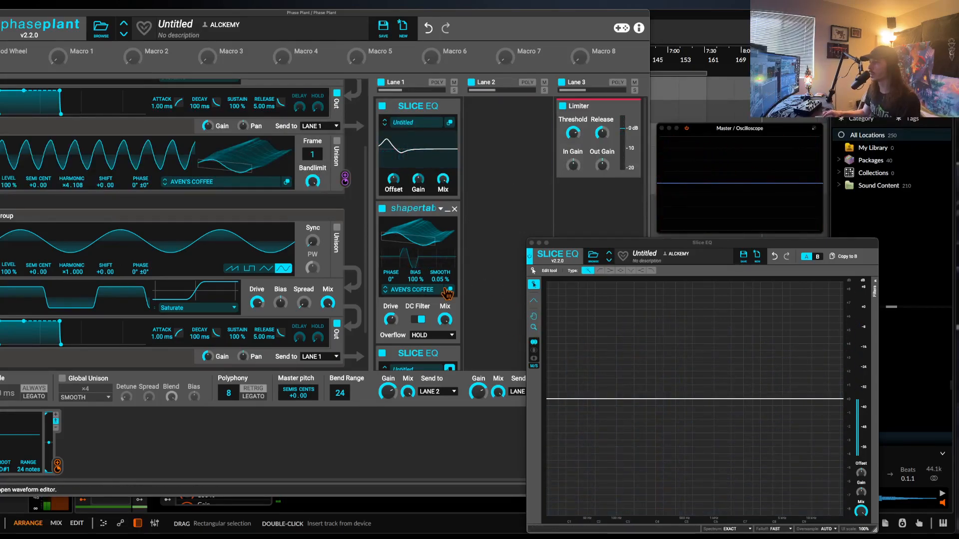
drag(392, 280, 391, 233)
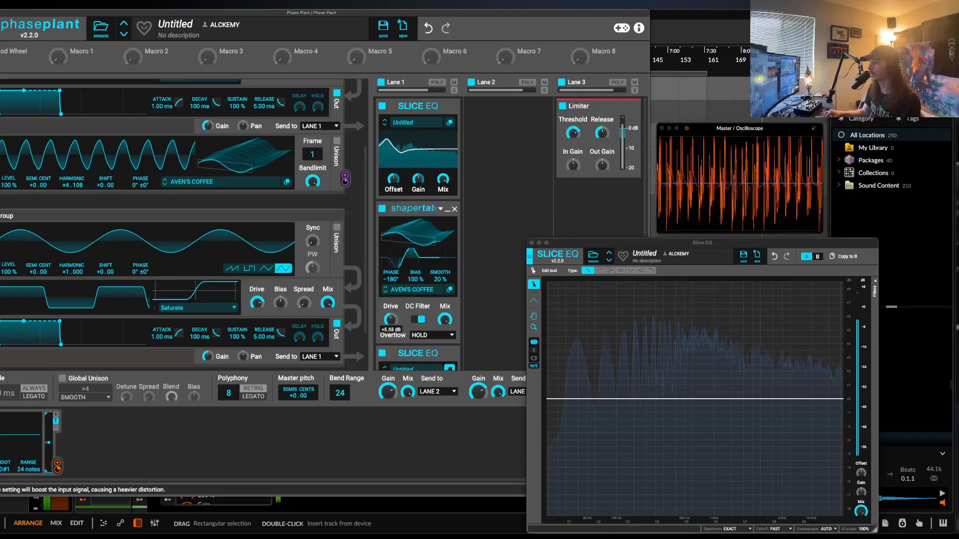
drag(390, 319, 391, 287)
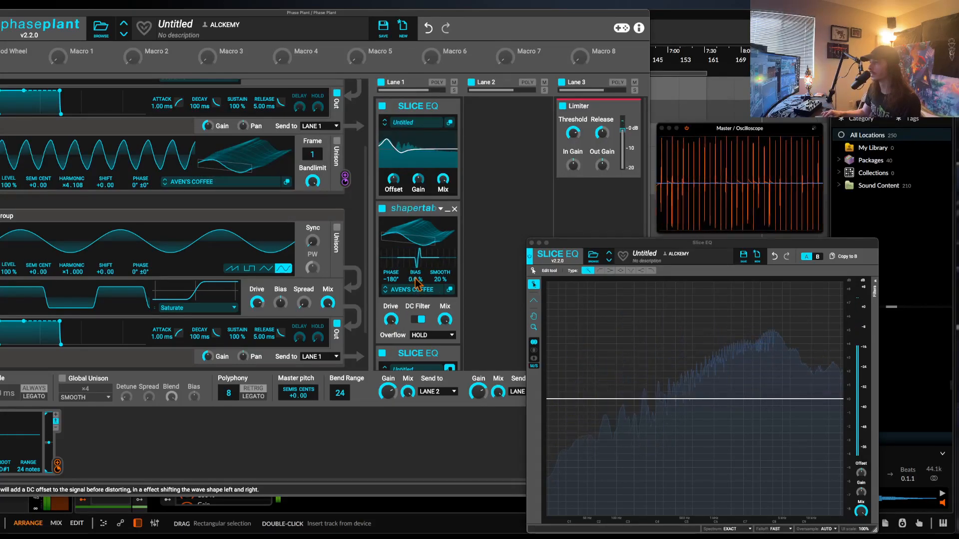
drag(390, 279, 390, 246)
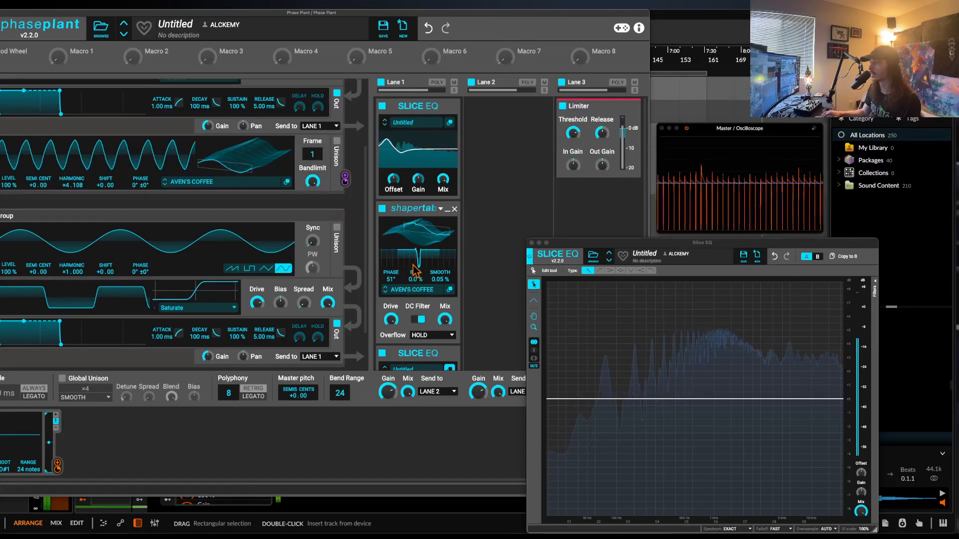
mouse_move(391, 320)
mouse_down()
mouse_move(390, 307)
mouse_move(391, 322)
mouse_up()
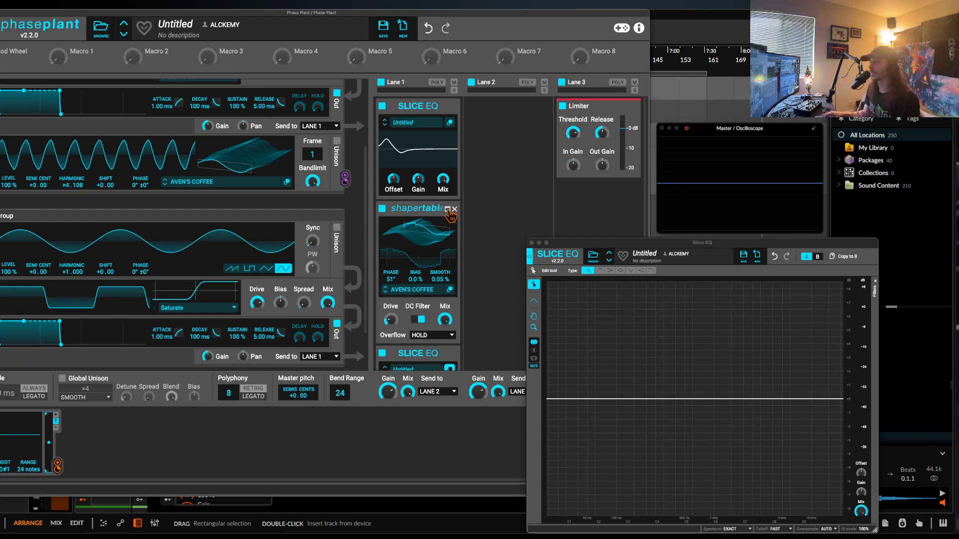
click(448, 209)
click(448, 209)
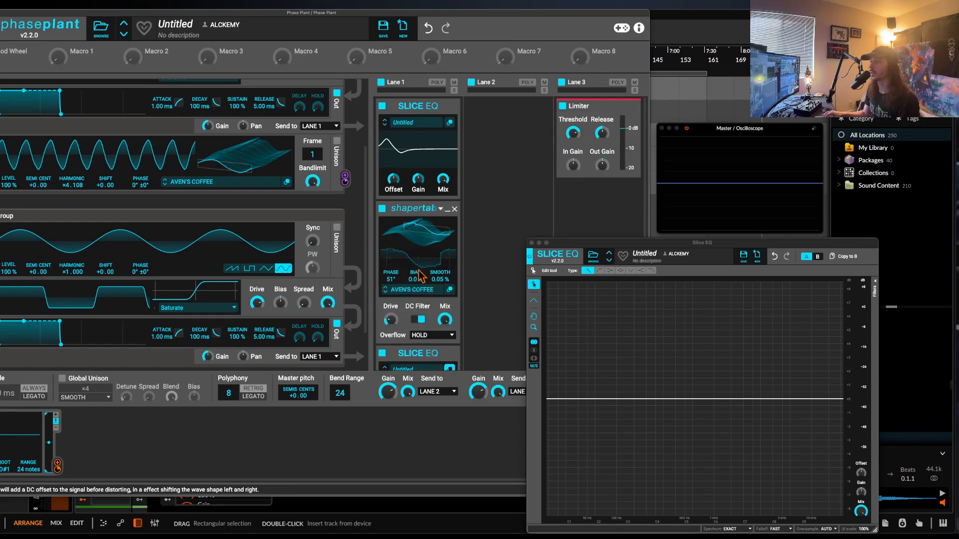
drag(391, 320, 391, 367)
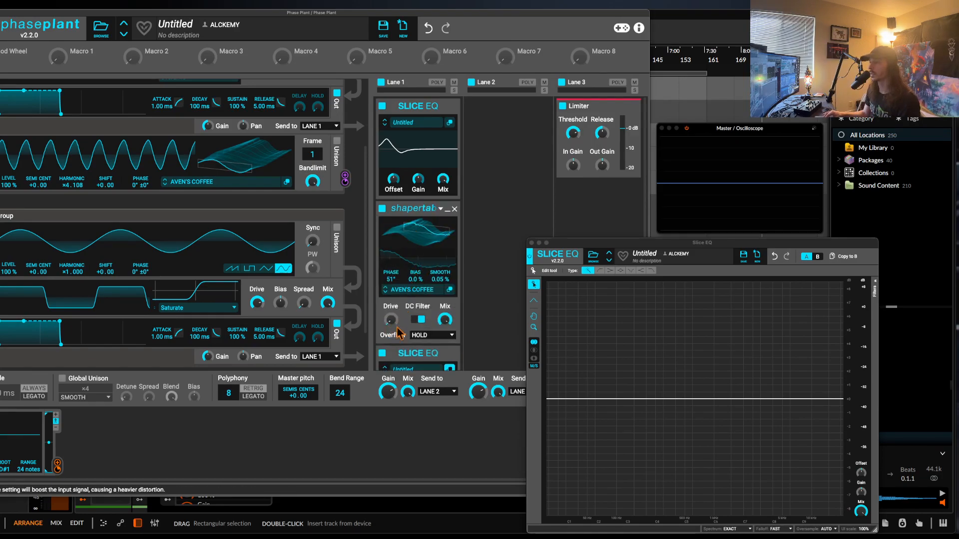
click(428, 29)
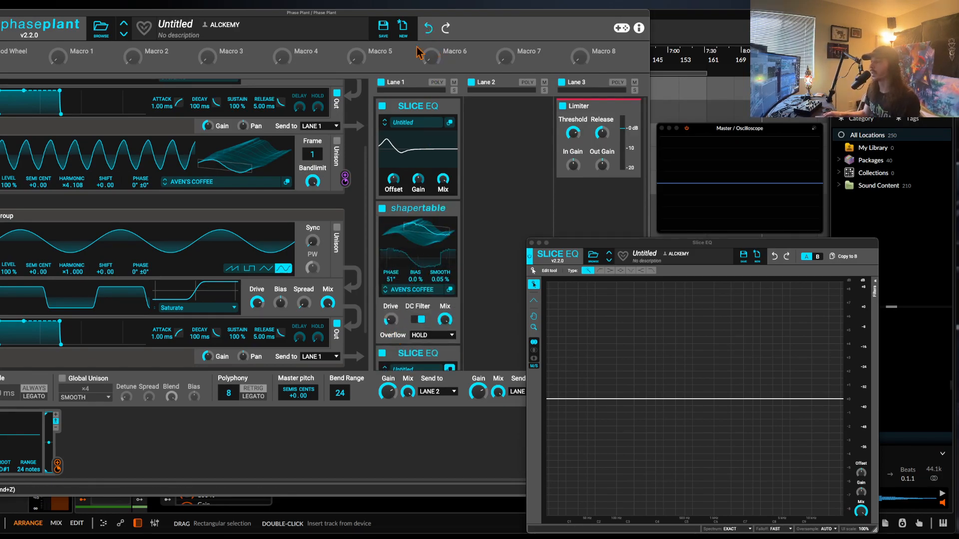
- Duplicate the Shaper Table in Lane 1 so the copy follows the original
key(super+d)
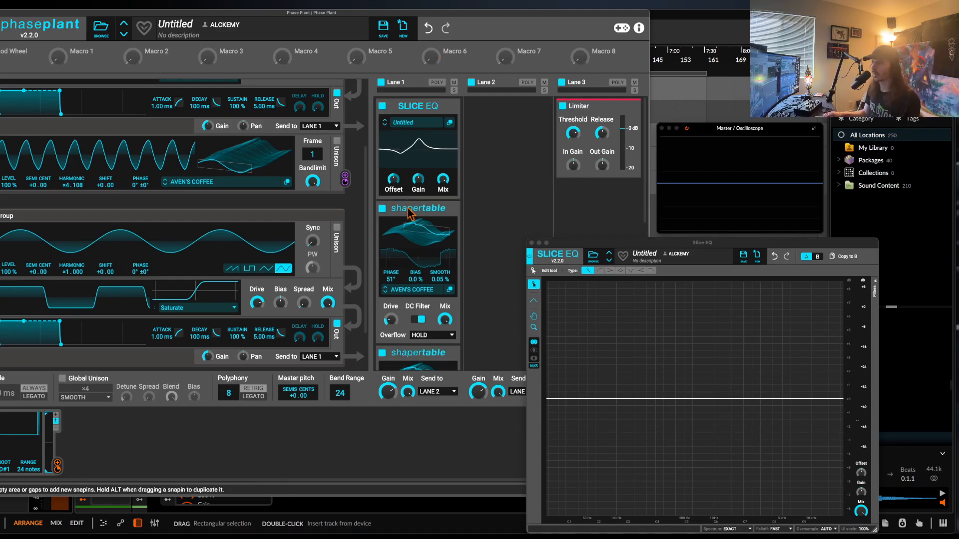
scroll(407, 210, down, 3)
scroll(411, 240, down, 3)
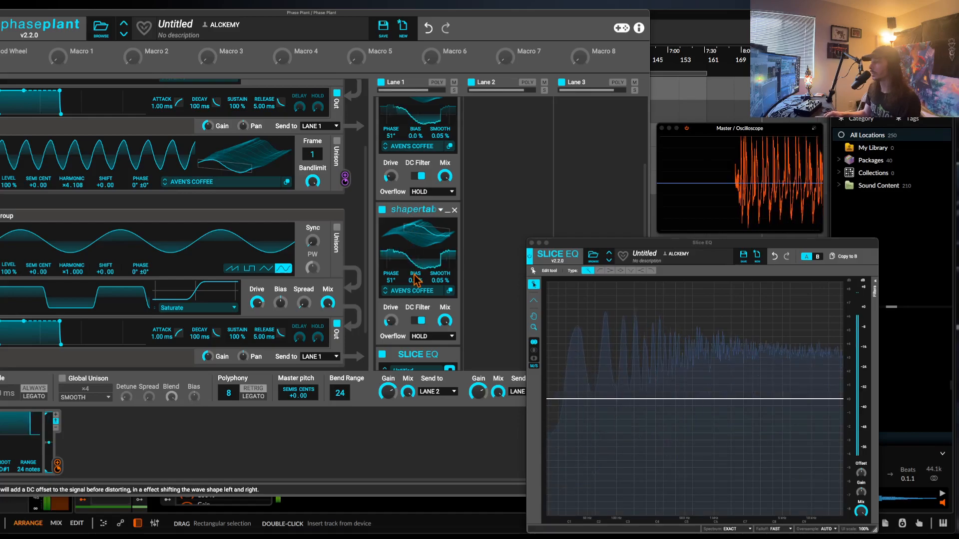
- Adjust the duplicated Shaper Table's drive and reset its phase to 0°
drag(391, 321, 390, 320)
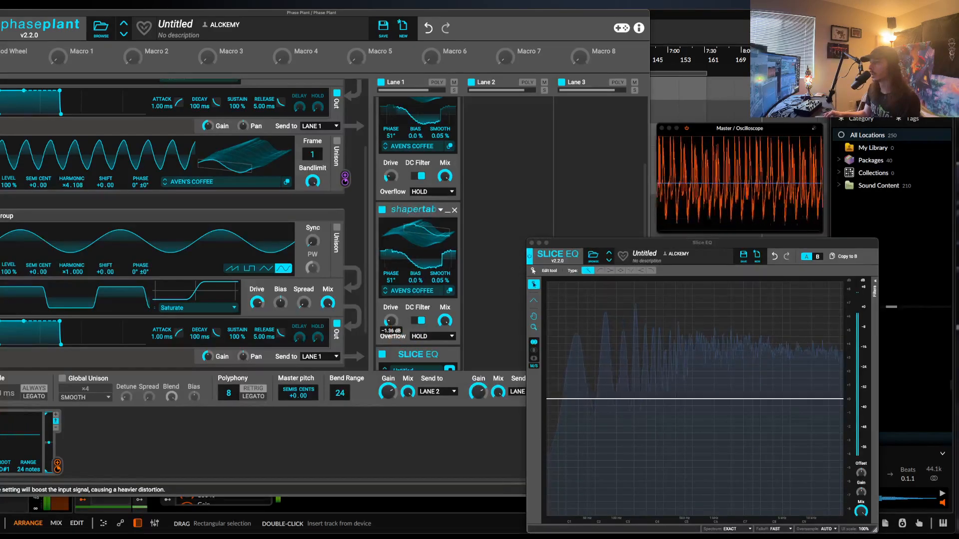
double_click(394, 282)
drag(390, 321, 391, 319)
- Turn off the DC filter on both Shaper Tables in Lane 1
click(418, 321)
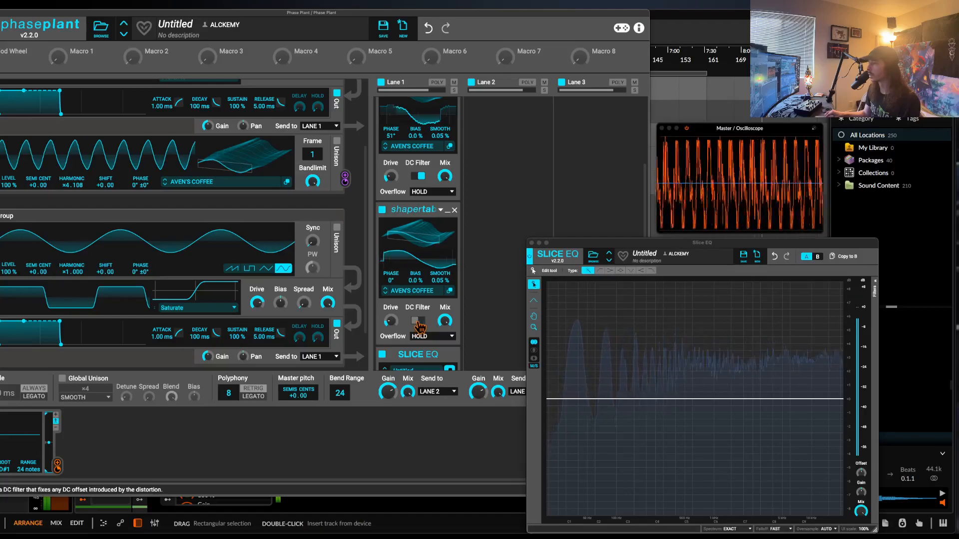
click(421, 177)
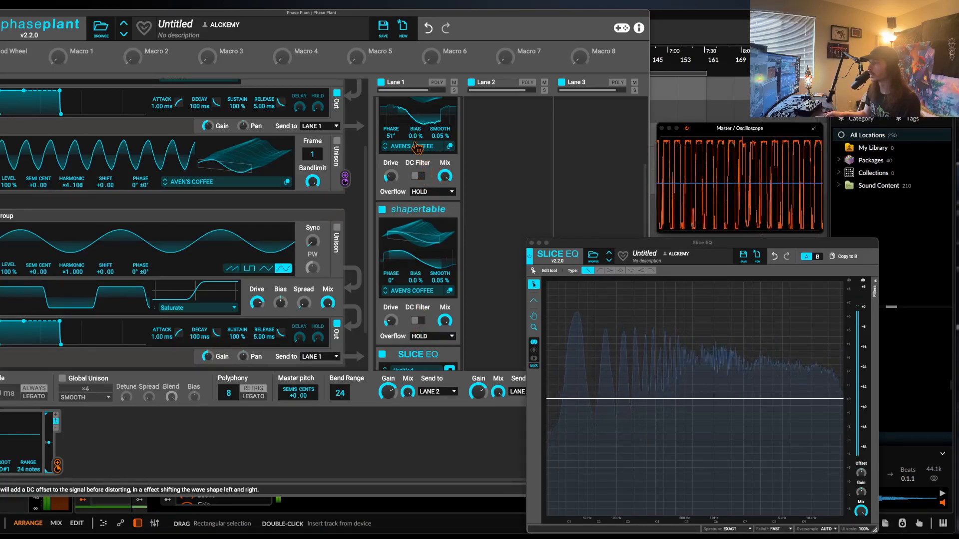
scroll(417, 164, up, 2)
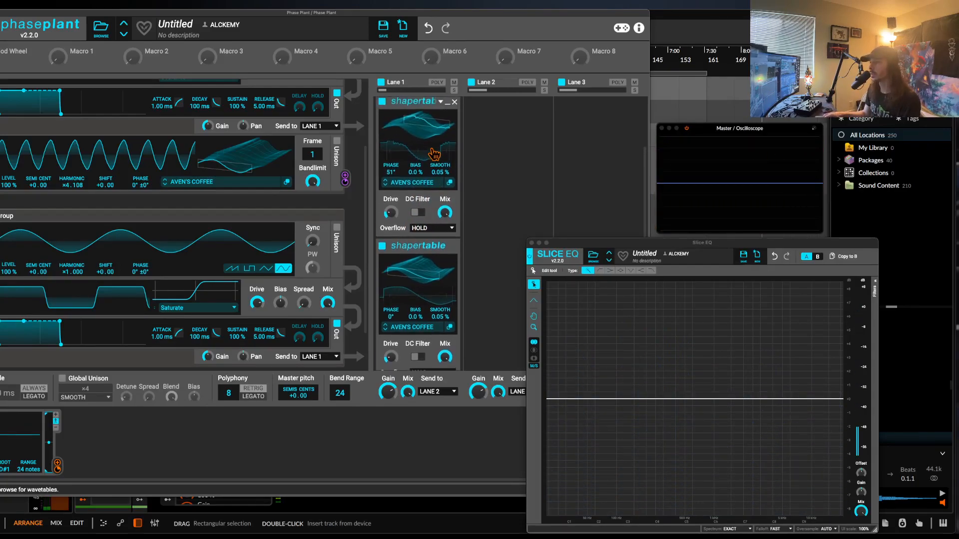
- Switch to Bitwig Studio, try a DC Offset device after Phase Plant, and delete it from the chain again
drag(590, 242, 580, 229)
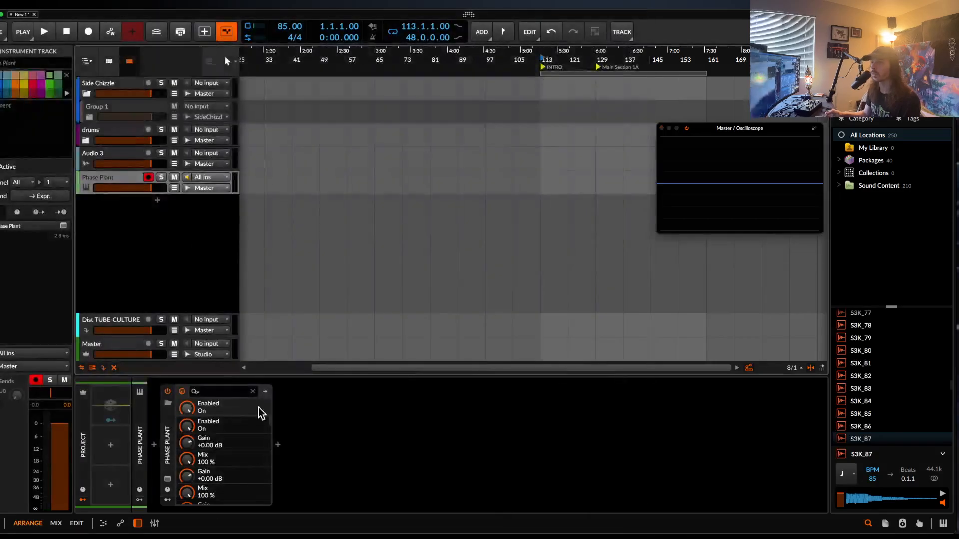
click(278, 445)
text(DC)
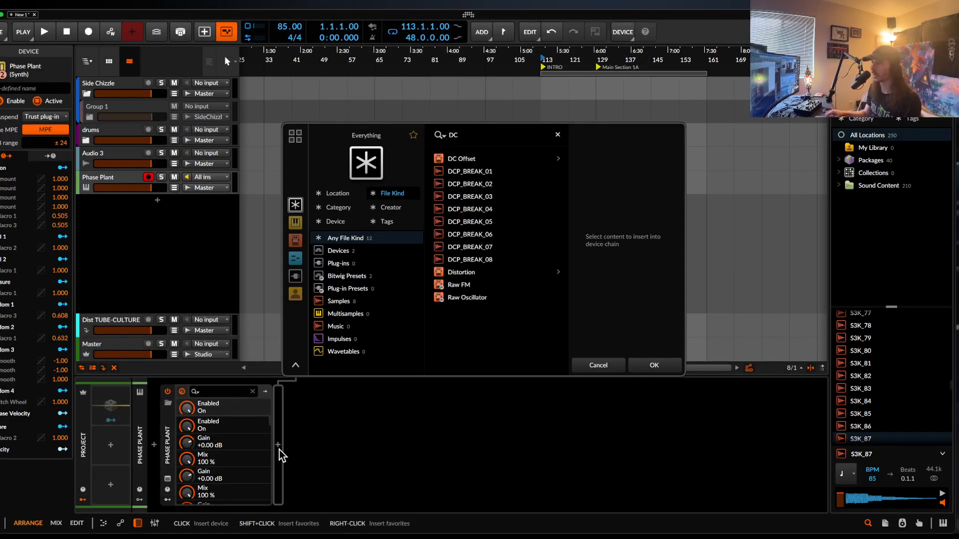
click(449, 161)
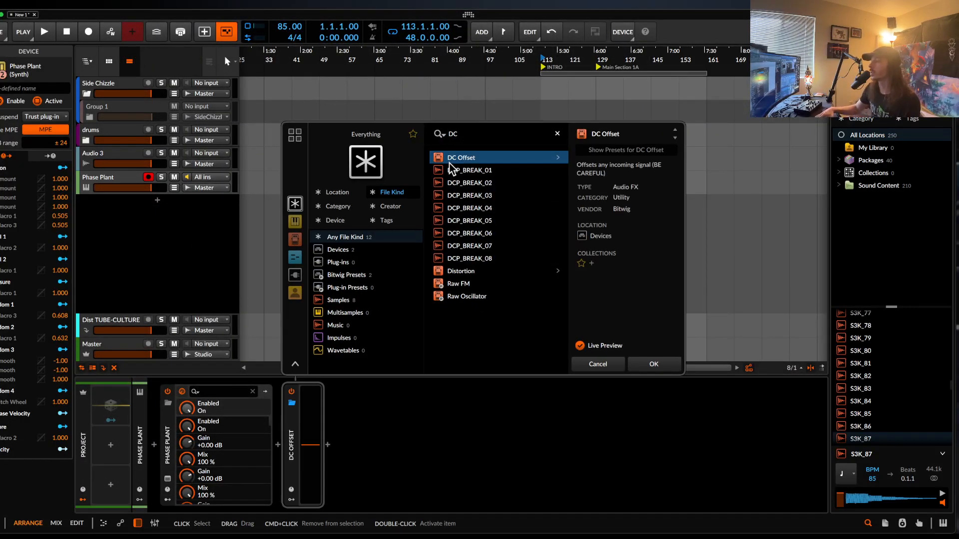
click(649, 362)
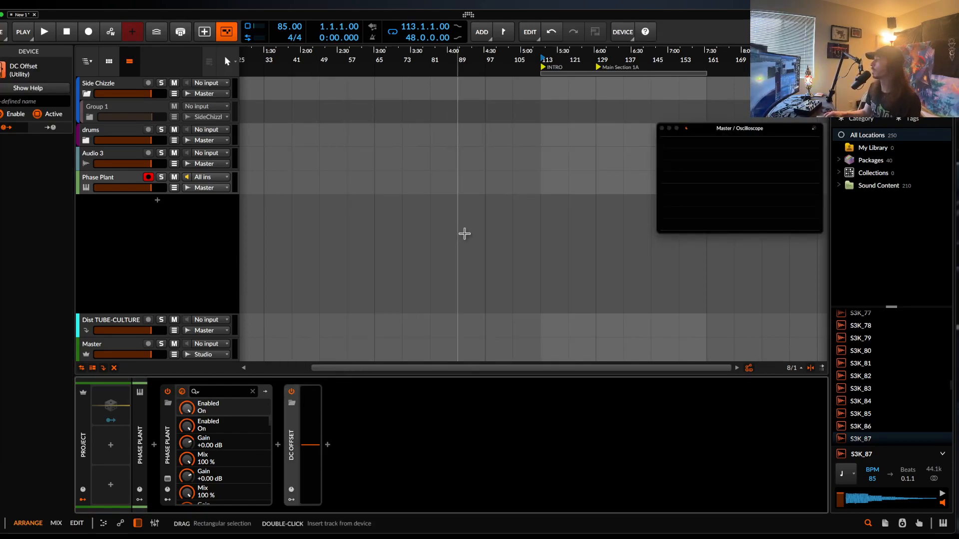
drag(732, 130, 738, 129)
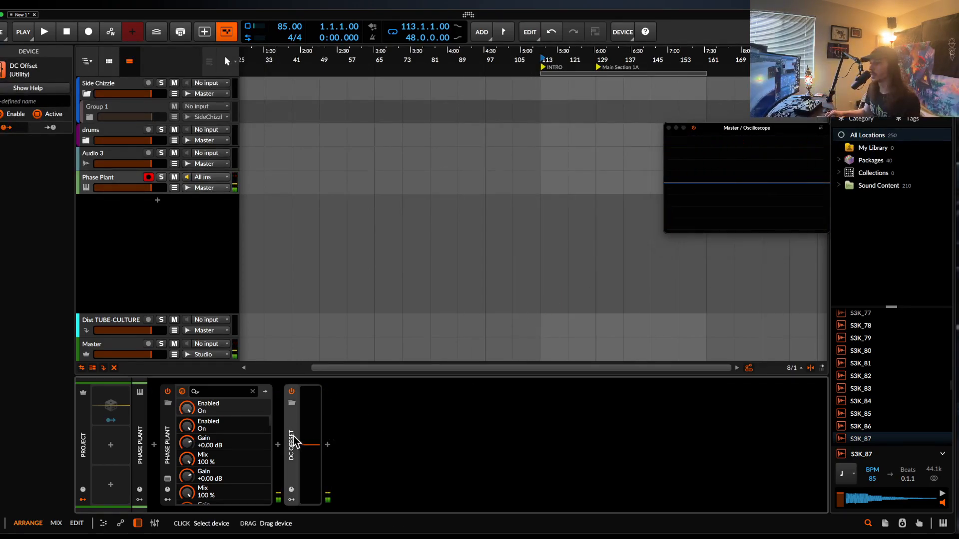
key(Delete)
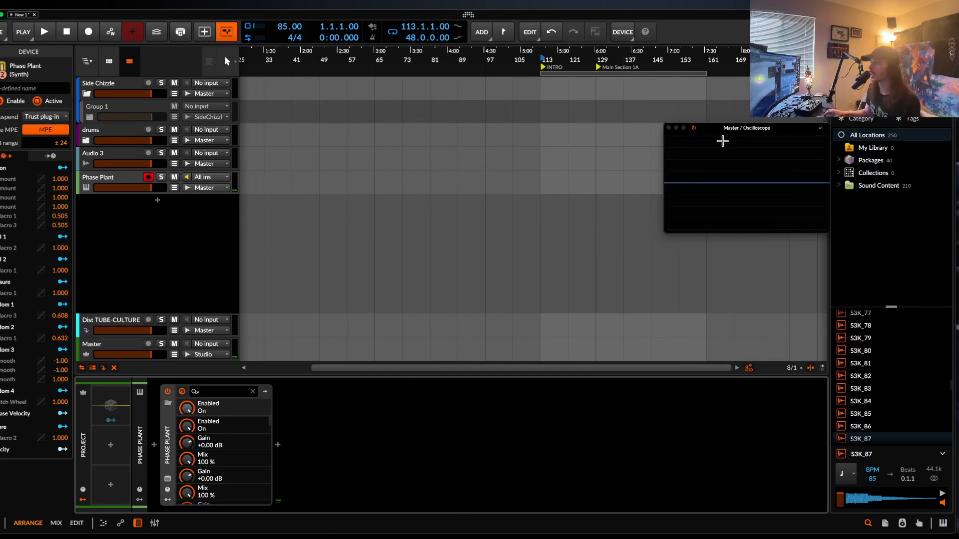
- Set the scaling of the Oscilloscope on the Master track to 2.35 Hz
click(721, 129)
click(123, 346)
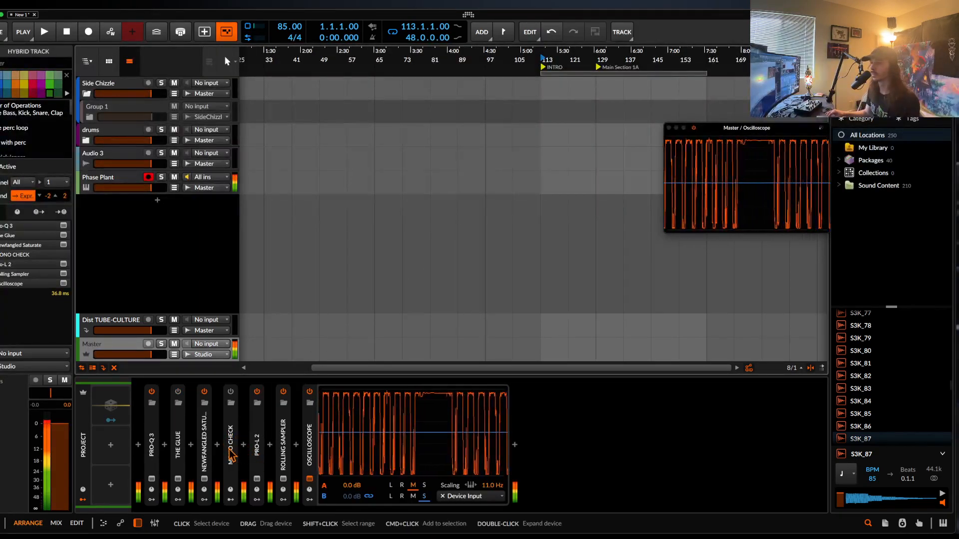
click(309, 444)
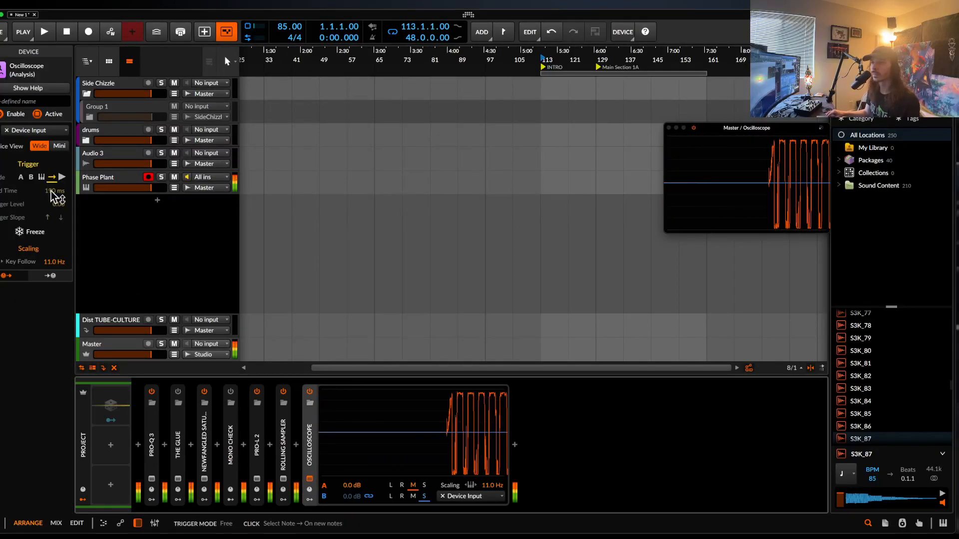
drag(51, 264, 53, 263)
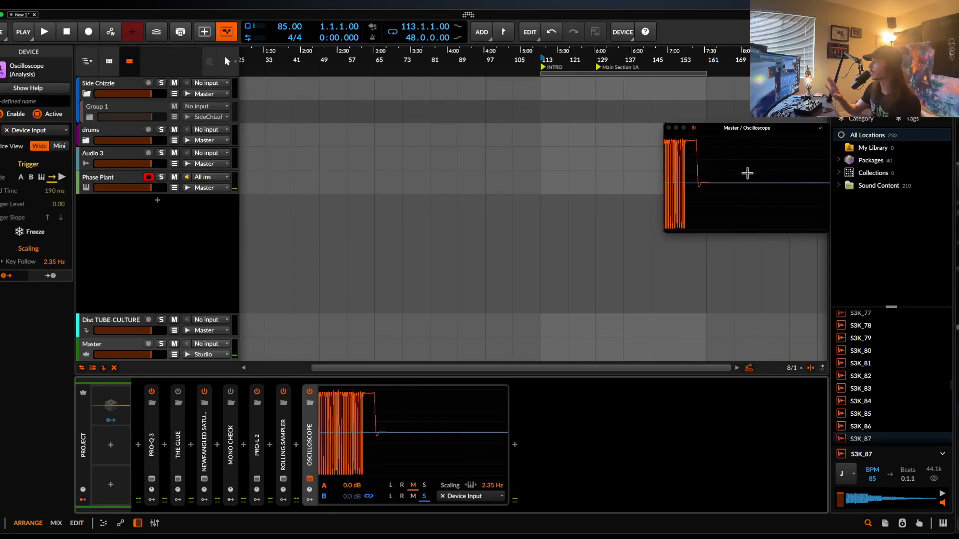
- Reopen the Phase Plant window from its track, collapse the upper Shaper Table in Lane 1 and check the lower Slice EQ's curve
click(103, 174)
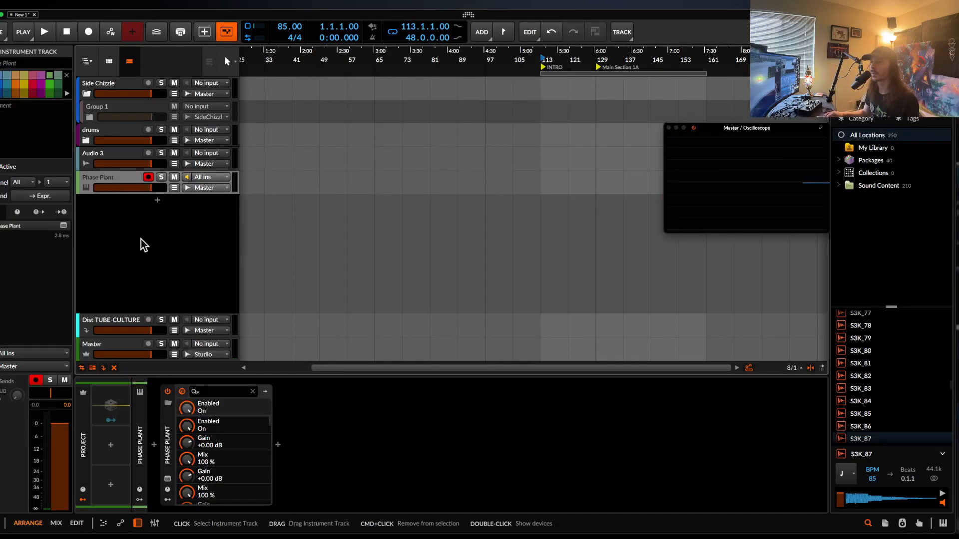
click(169, 483)
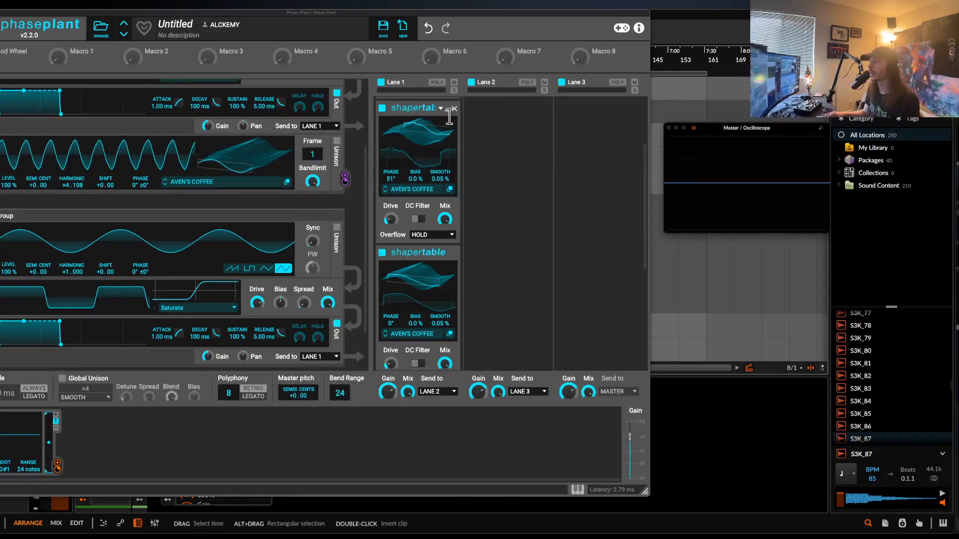
click(447, 110)
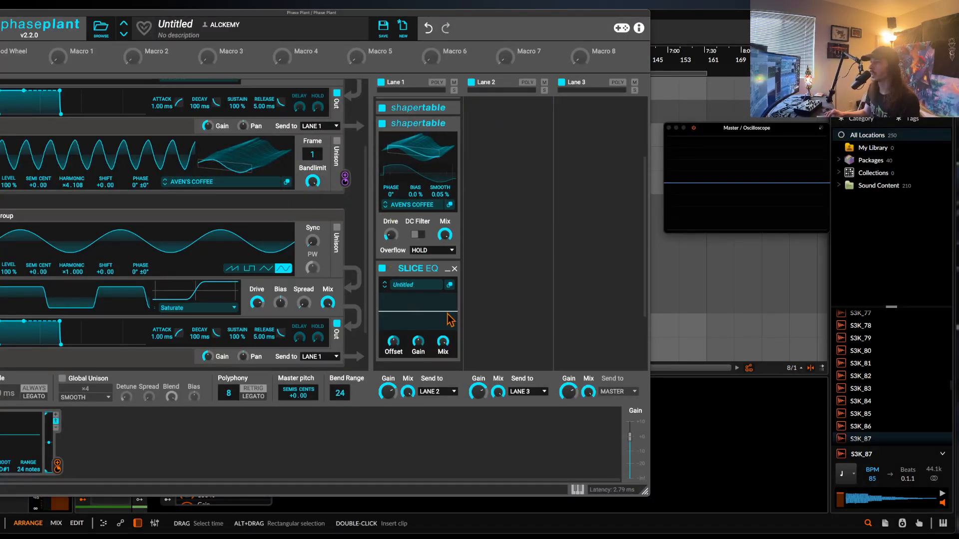
click(450, 285)
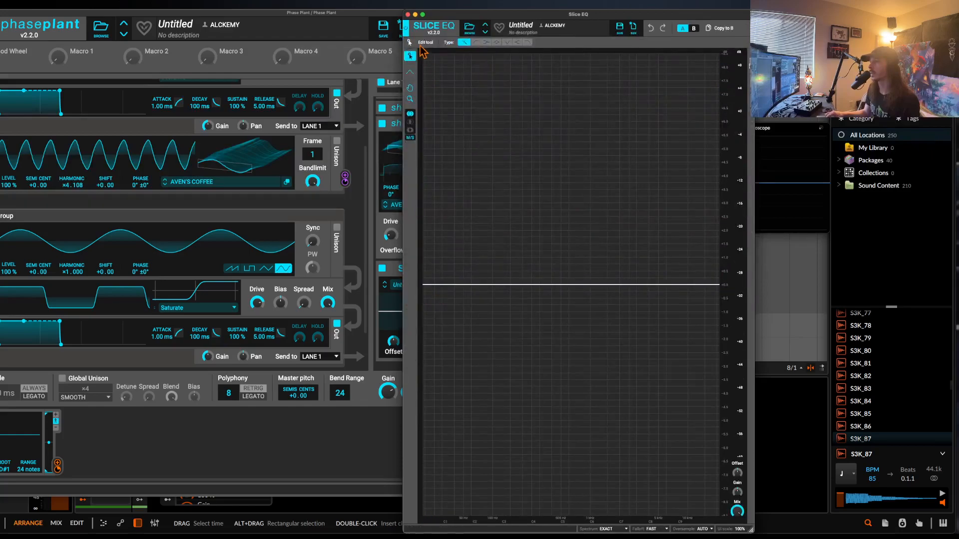
click(407, 14)
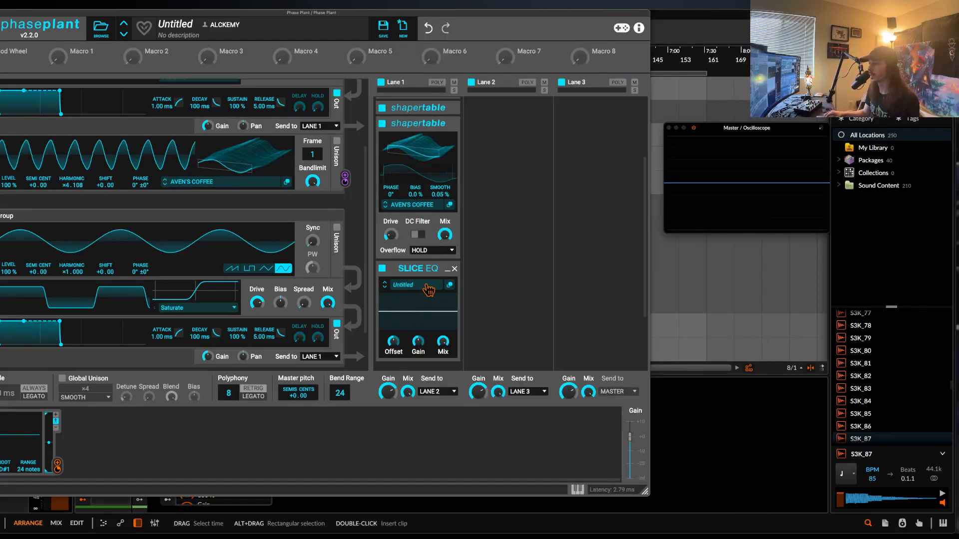
- Load the Penitence 3 wavetable into the lower Shaper Table in Lane 1 and lower its drive
drag(393, 242, 393, 234)
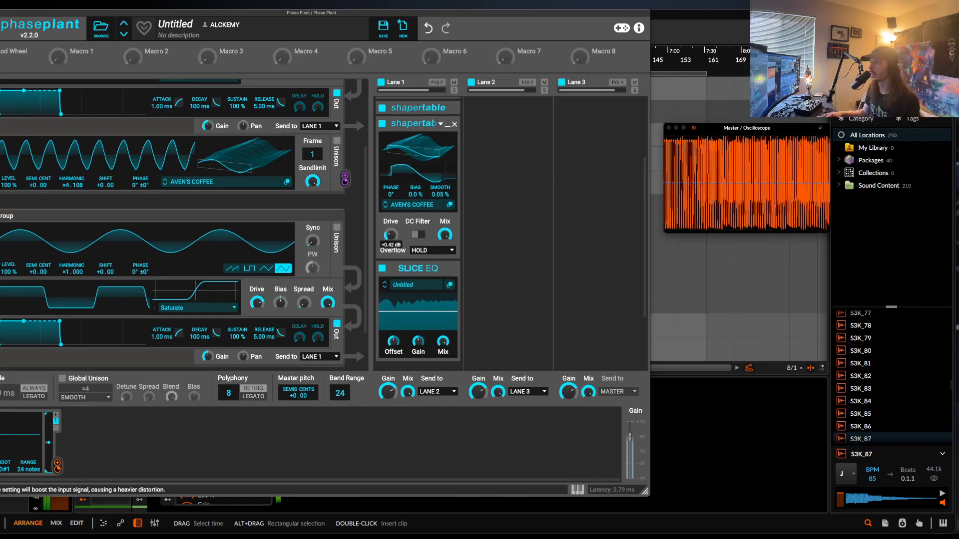
scroll(426, 232, up, 3)
scroll(426, 232, down, 1)
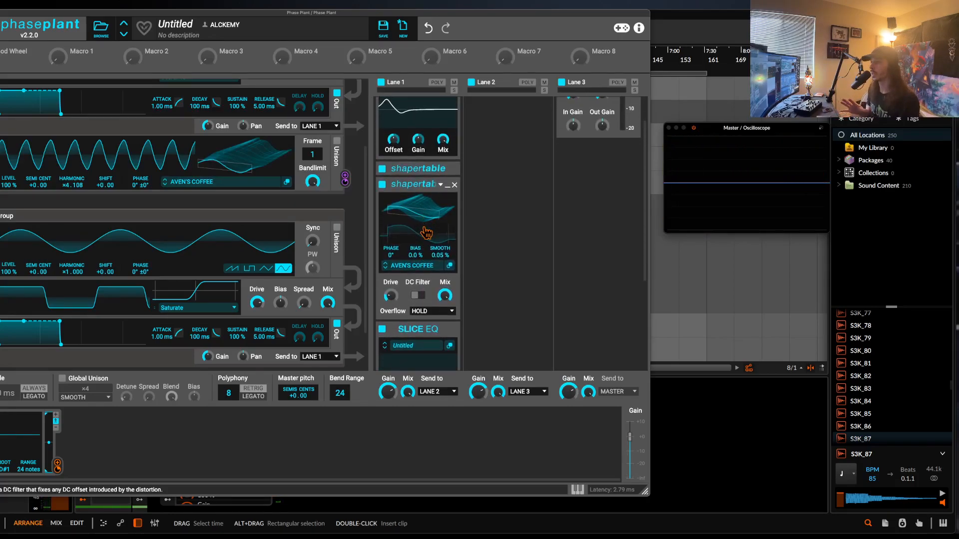
click(424, 265)
click(649, 429)
click(435, 265)
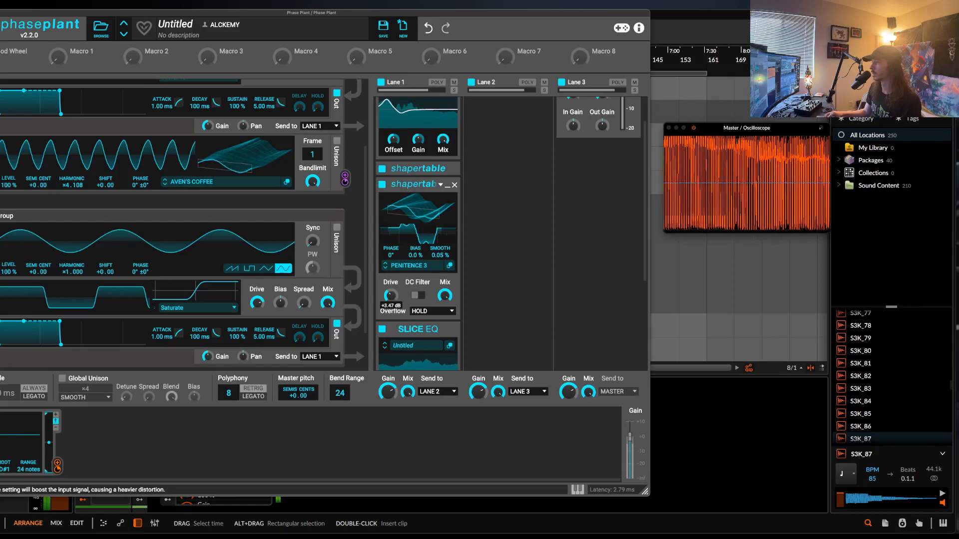
drag(391, 294, 390, 309)
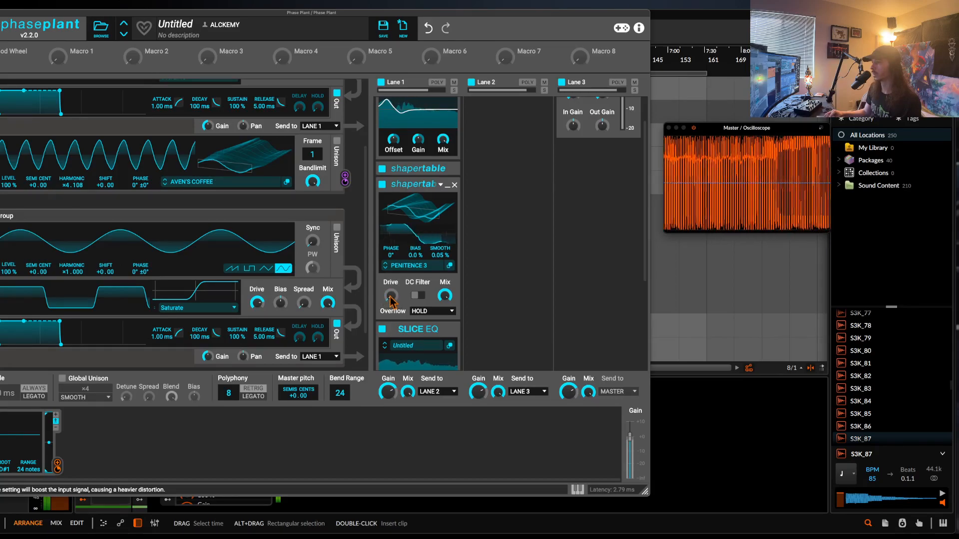
- Examine the distorted signal's spectrum in the lower Slice EQ after the Shaper Tables
click(449, 346)
drag(554, 357, 650, 243)
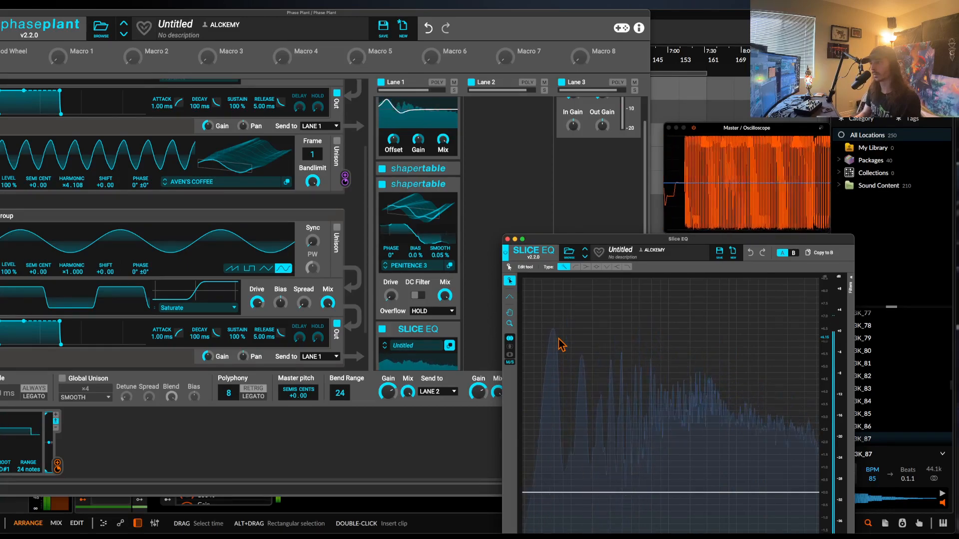
click(507, 241)
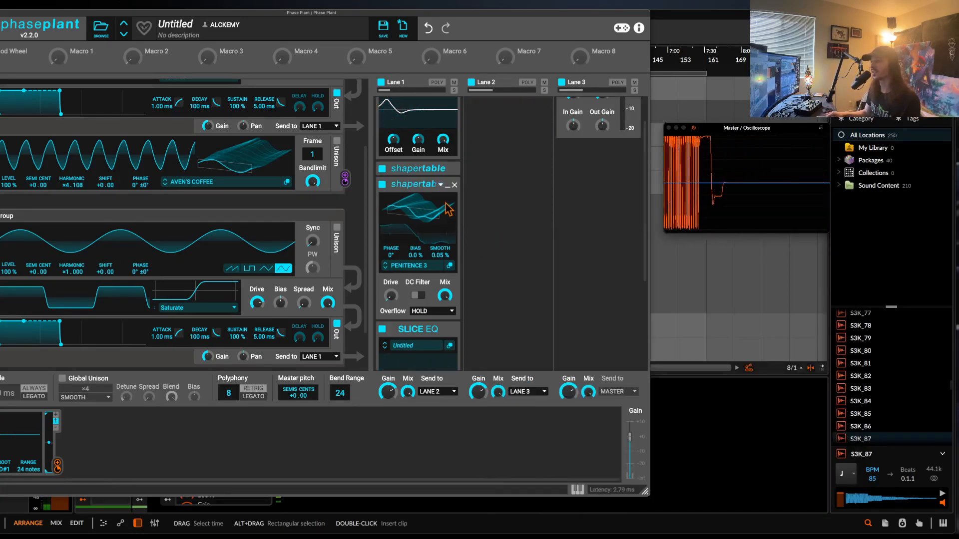
- Add an LFO Table modulator and route it to the wavetable frame of the lower Shaper Table
scroll(436, 130, up, 2)
scroll(224, 160, up, 2)
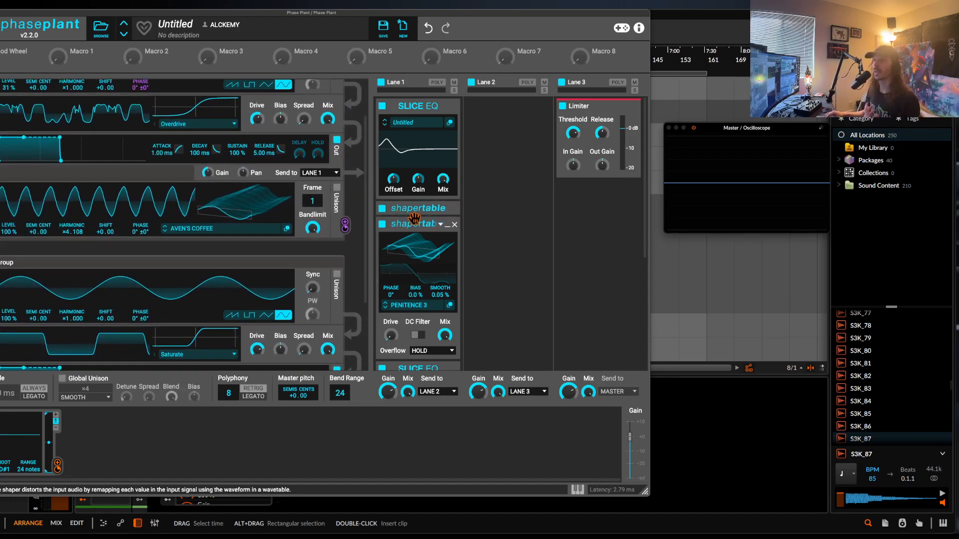
click(189, 447)
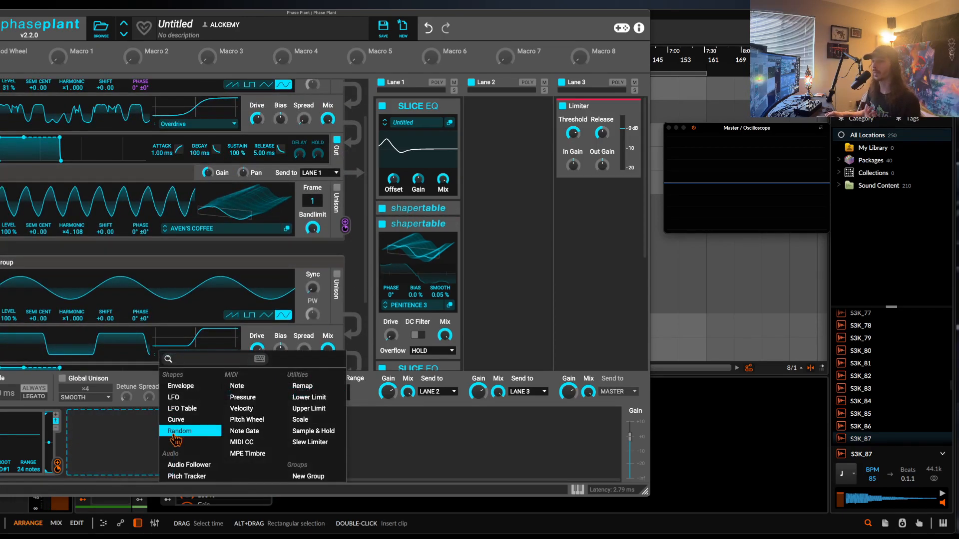
click(178, 408)
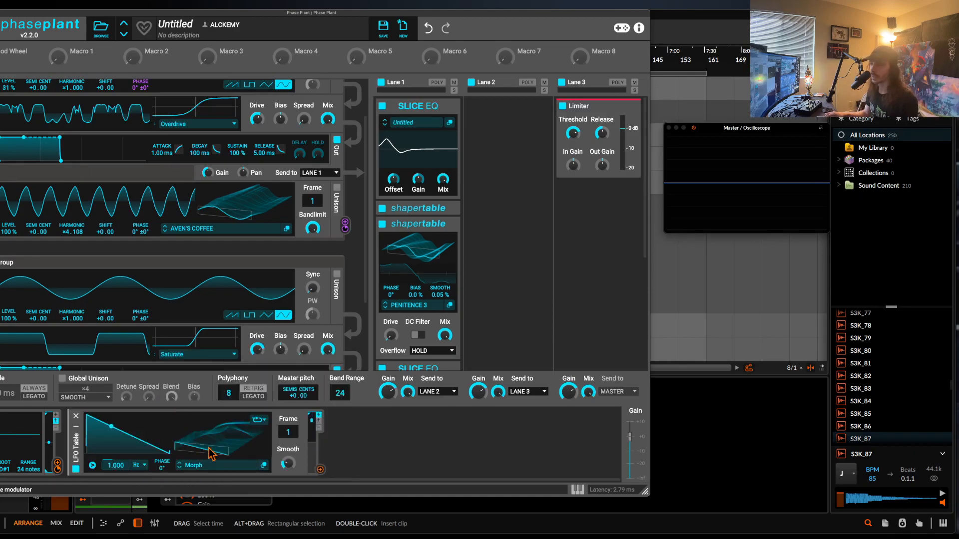
drag(320, 469, 418, 264)
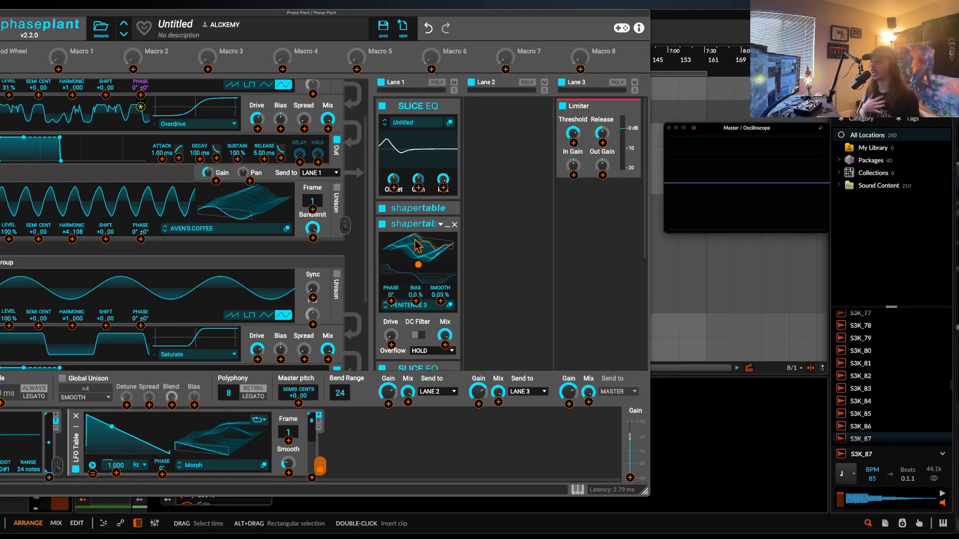
scroll(418, 246, down, 1)
scroll(417, 245, down, 2)
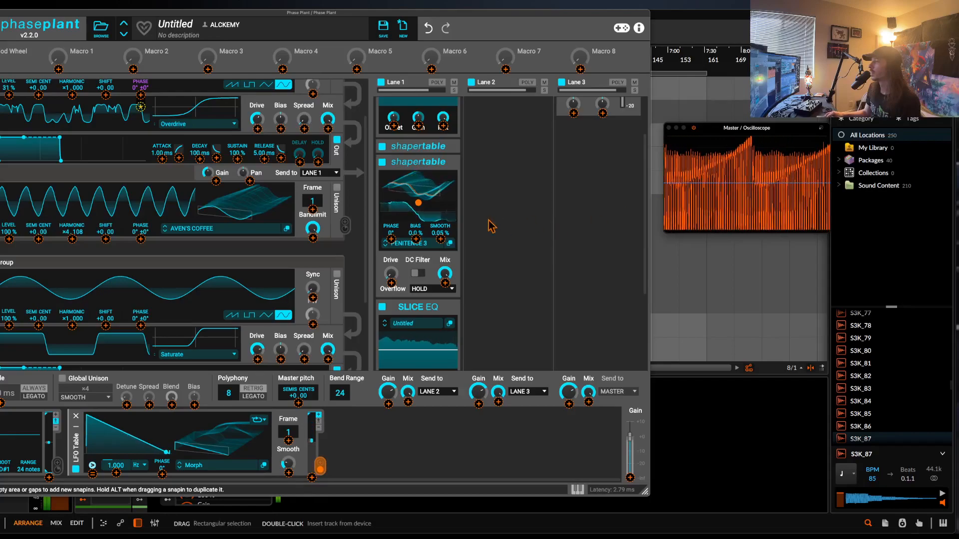
- Try the LFO Table at frame 190 as a modulation shape, and remove the modulator again
click(220, 434)
drag(288, 433, 288, 385)
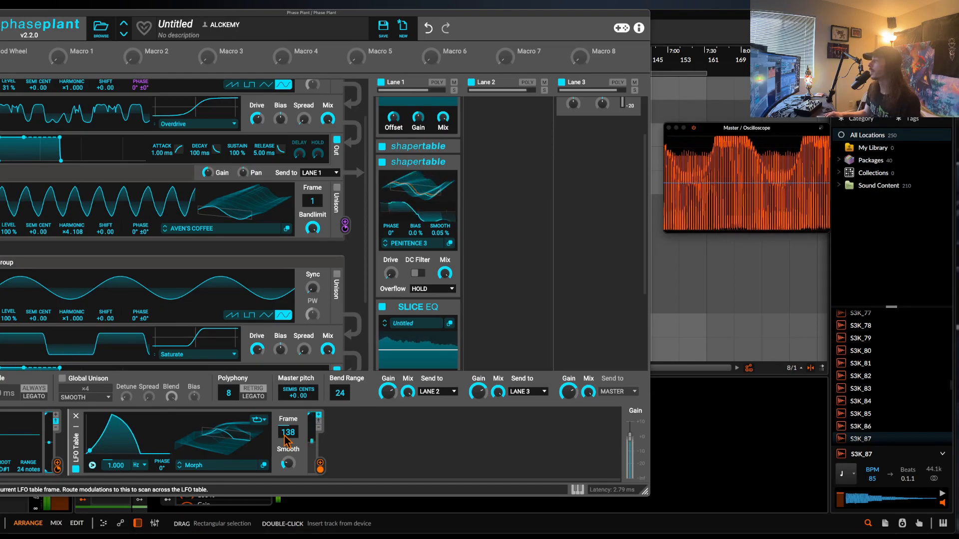
drag(288, 439, 288, 422)
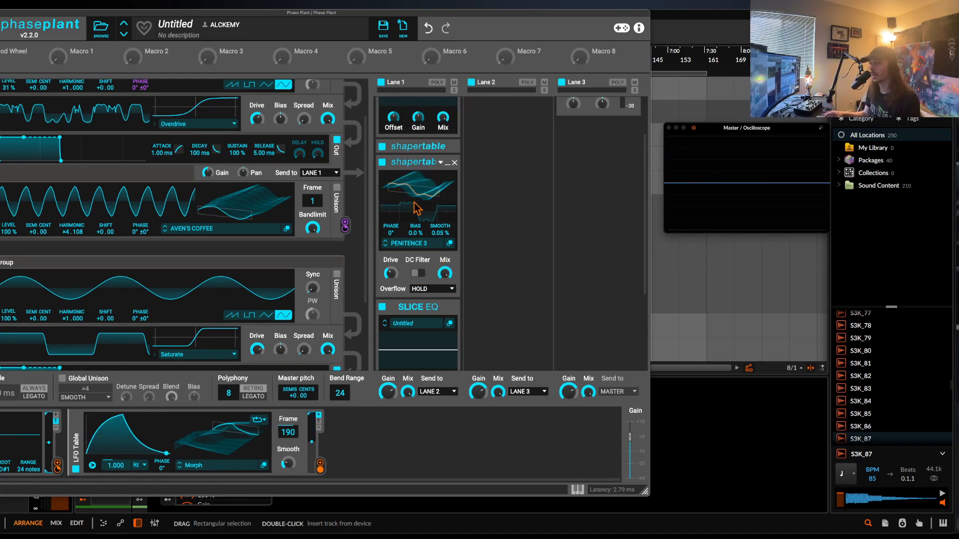
click(77, 417)
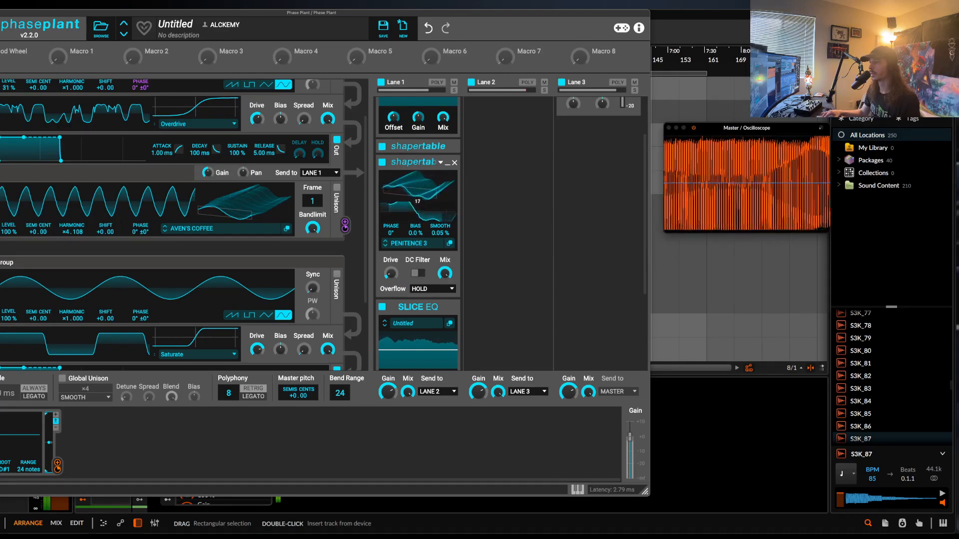
- Set the lower Shaper Table's drive to about -4 dB while checking the spectrum in the Slice EQ below it
drag(391, 274, 391, 272)
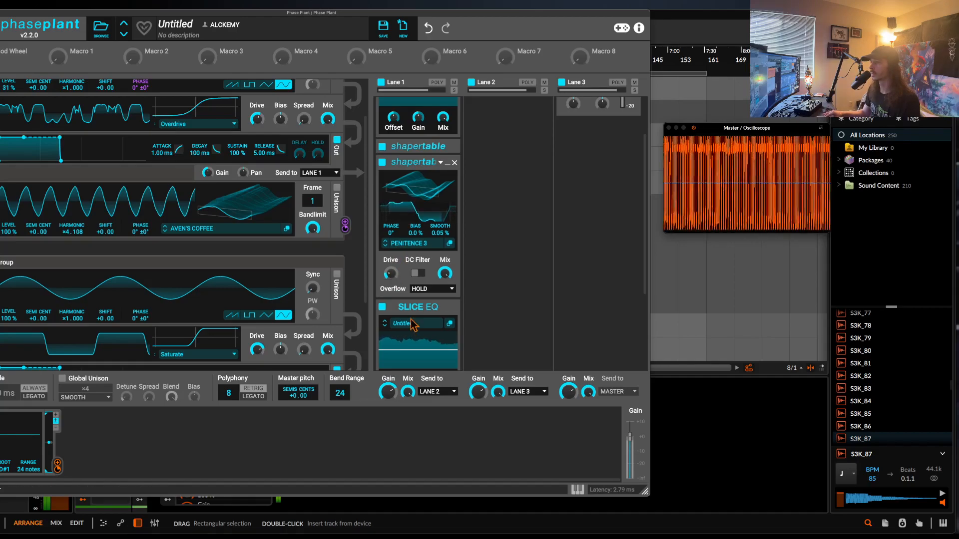
click(450, 324)
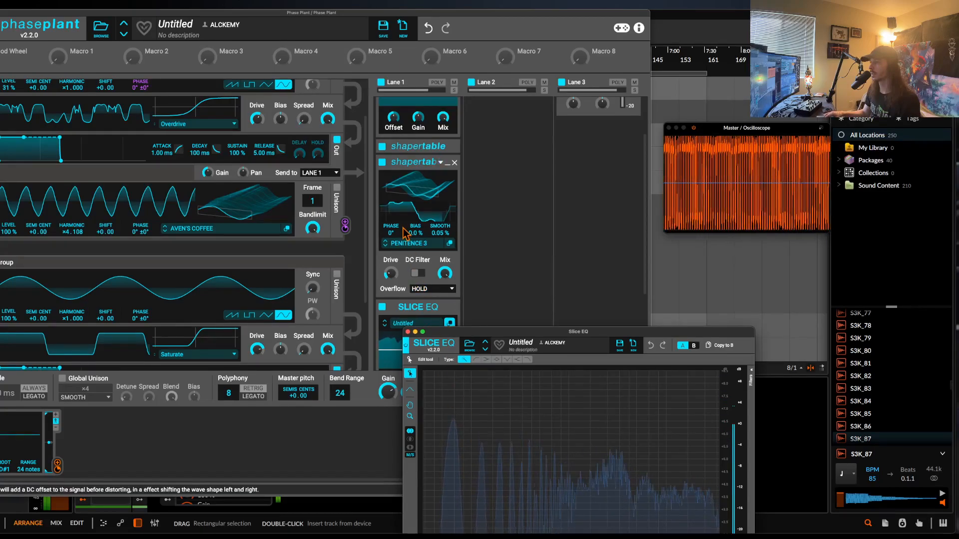
drag(391, 273, 391, 275)
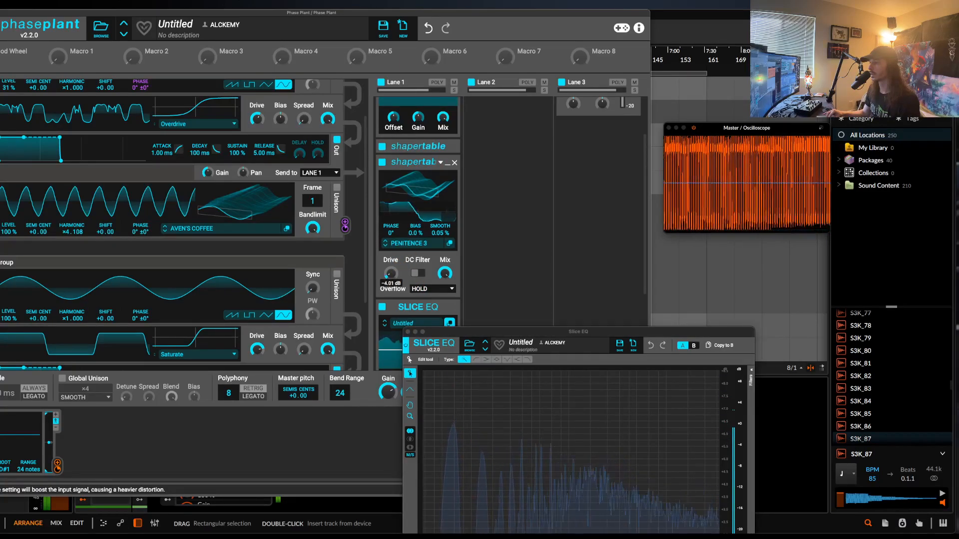
click(408, 332)
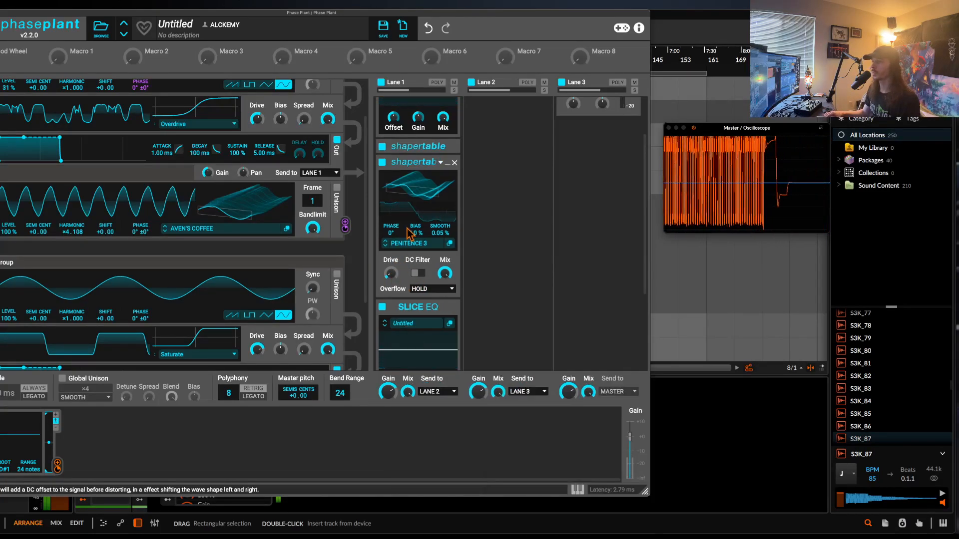
- Collapse the lower Slice EQ and Shaper Table, and move the upper Slice EQ's cut band to a deeper dip at 567 Hz
click(435, 306)
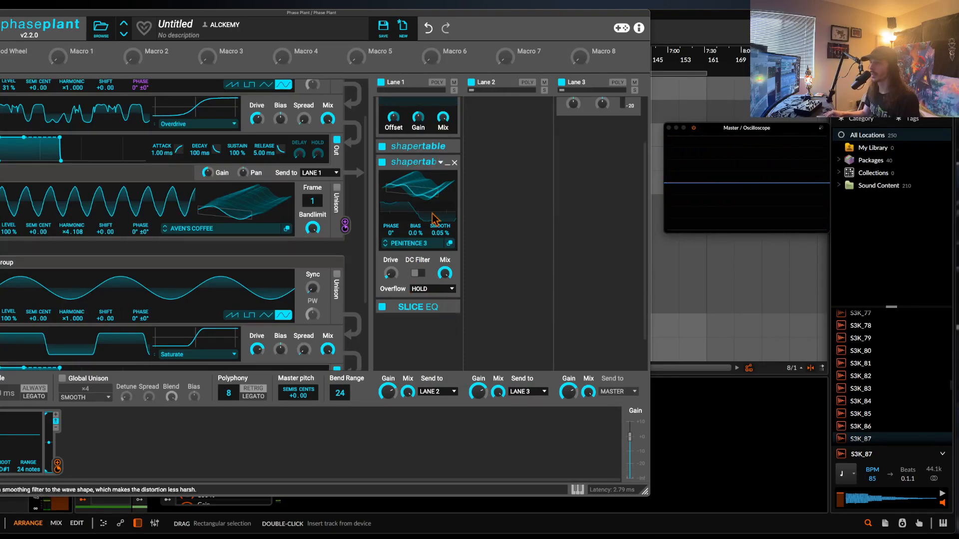
click(440, 162)
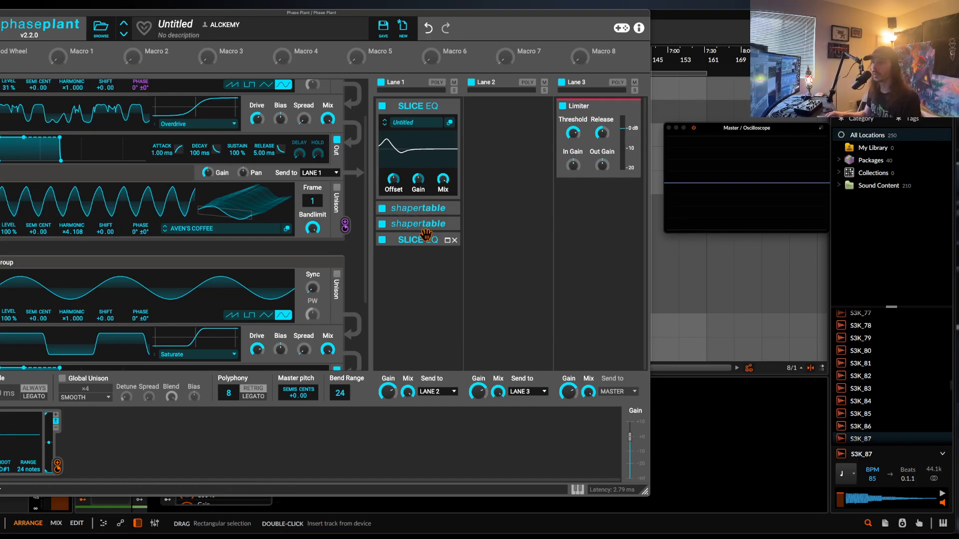
click(450, 123)
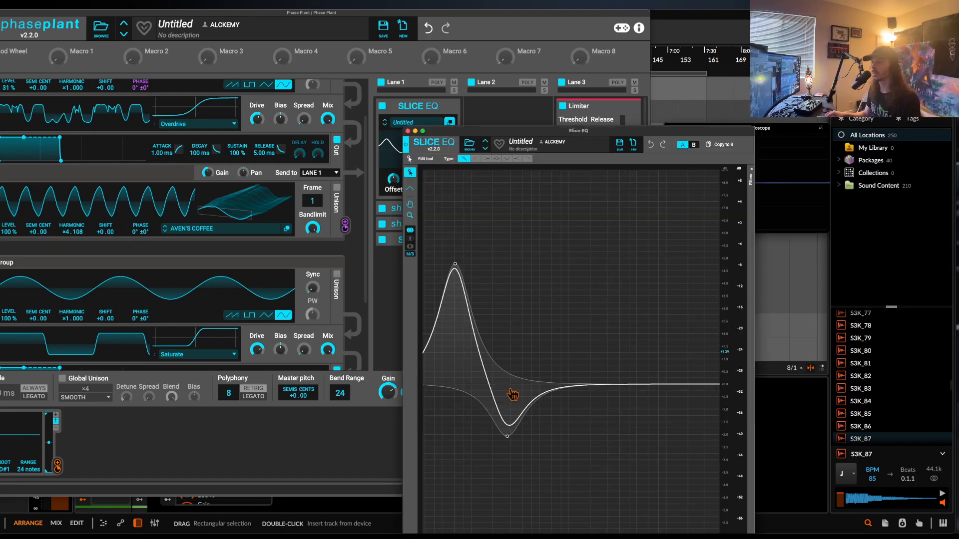
drag(509, 438, 570, 491)
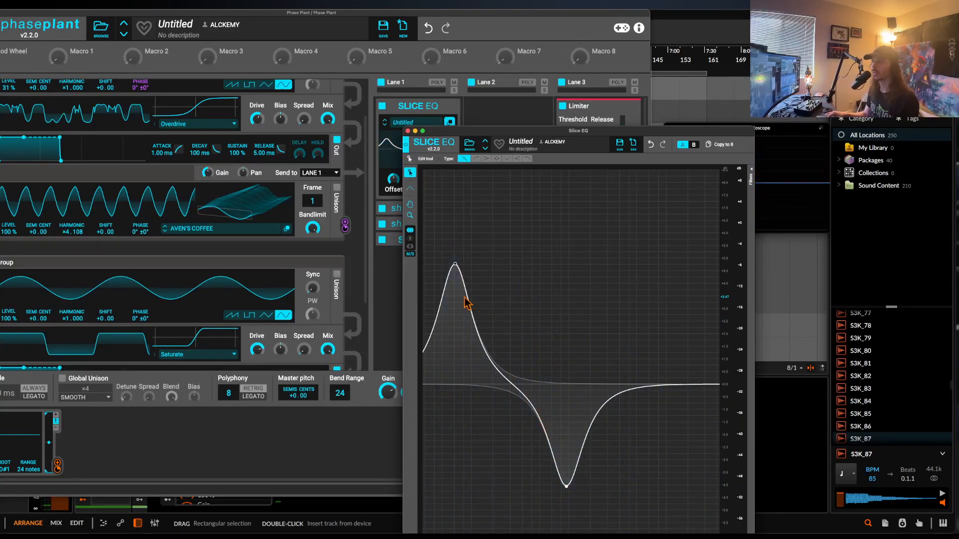
- Assign the Note modulator to the cutoff of the upper Slice EQ's 567 Hz peak filter at 23 %
click(751, 177)
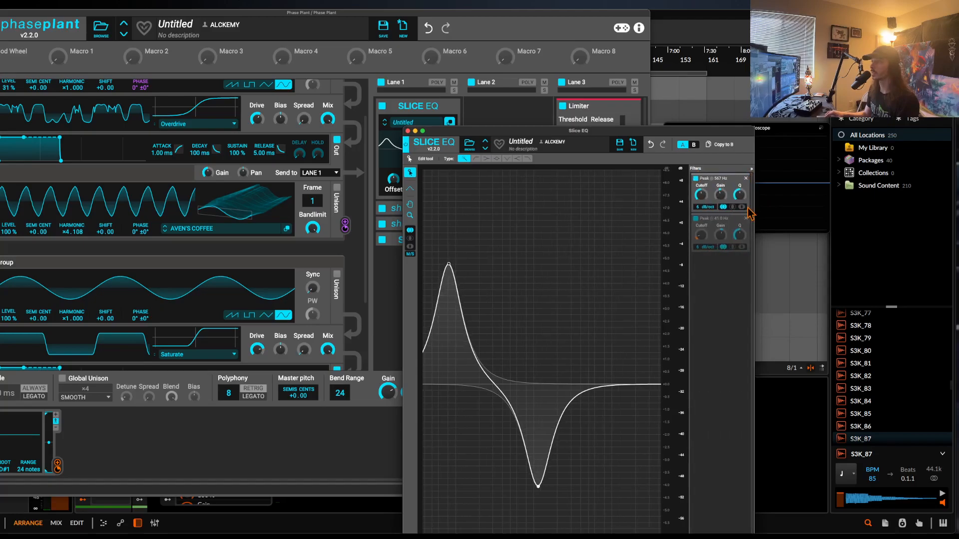
drag(706, 250, 703, 251)
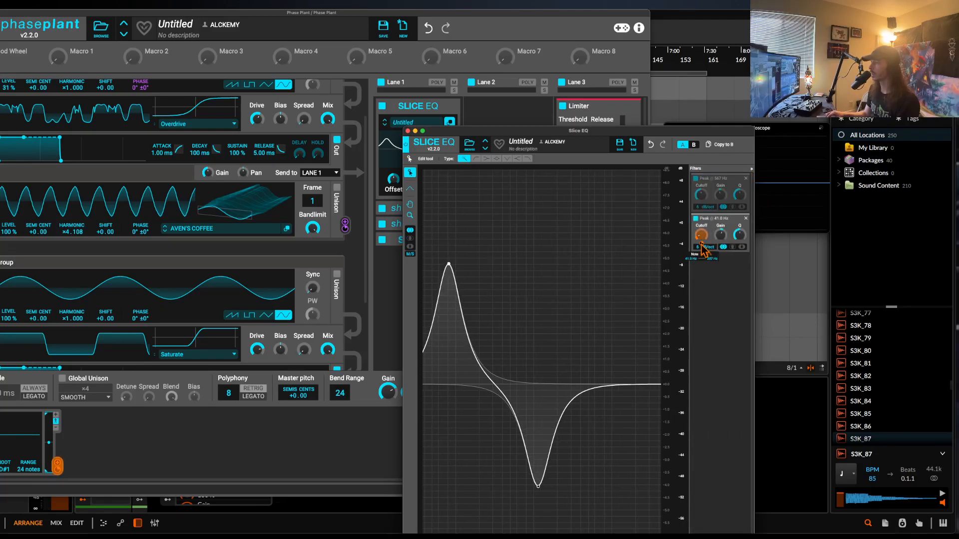
right_click(702, 248)
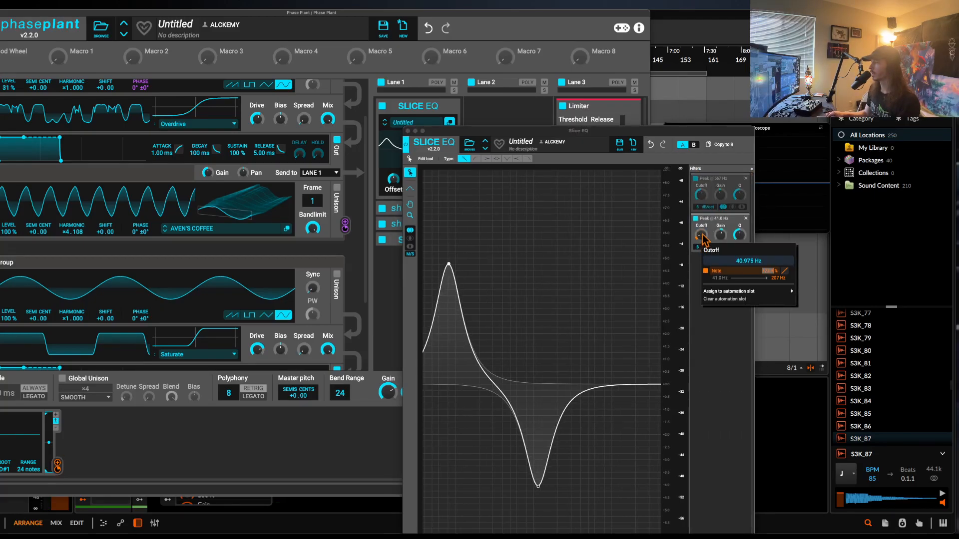
click(702, 236)
drag(57, 467, 700, 209)
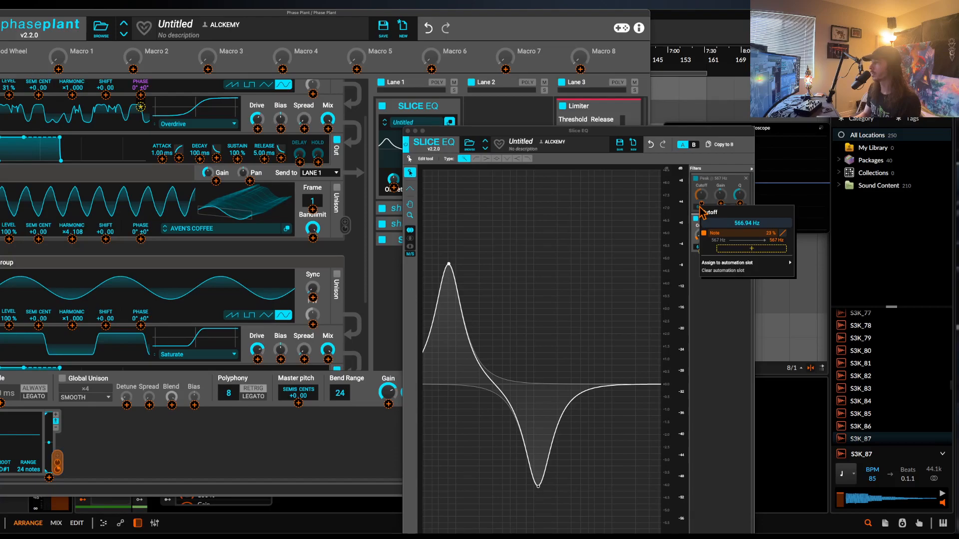
click(700, 207)
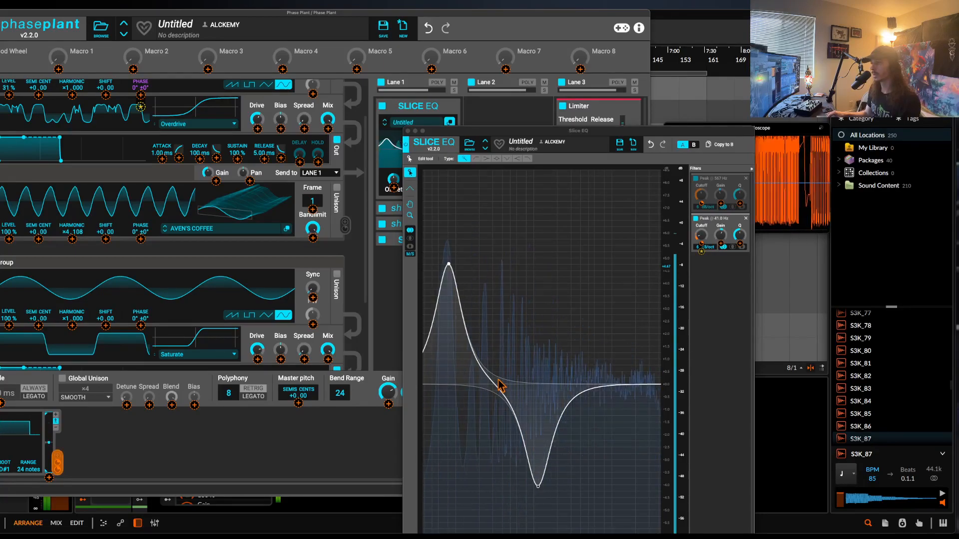
click(449, 122)
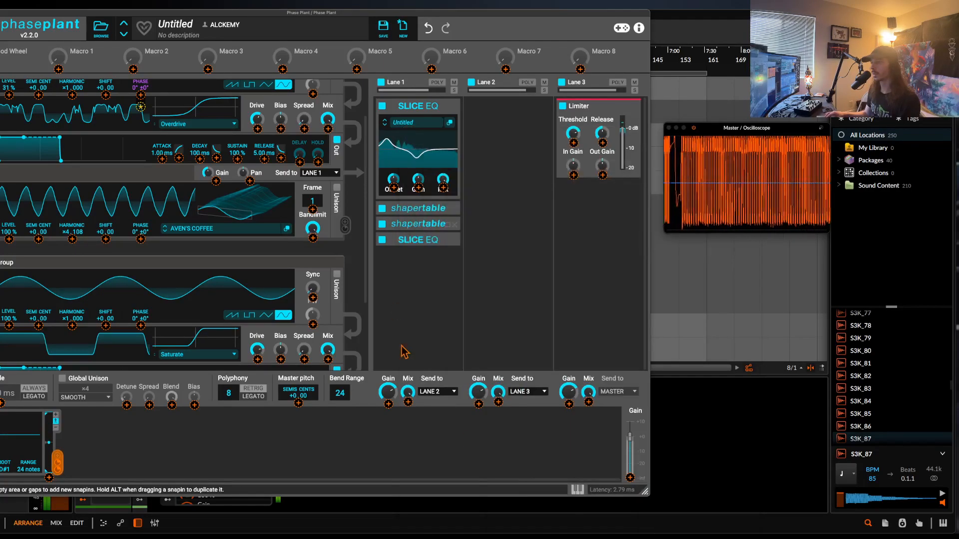
- Show Phase Plant's on-screen keyboard and collapse the upper Slice EQ in Lane 1
click(577, 489)
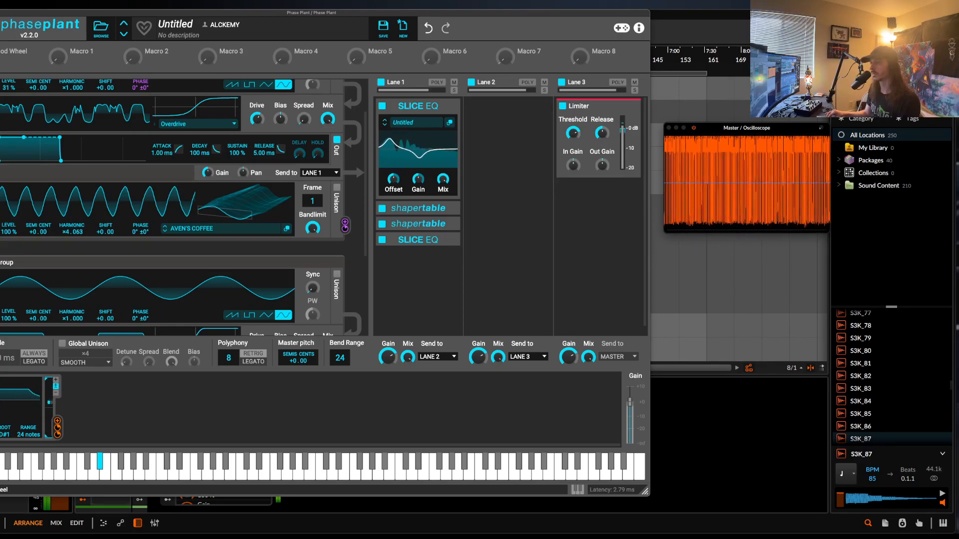
drag(418, 106, 418, 183)
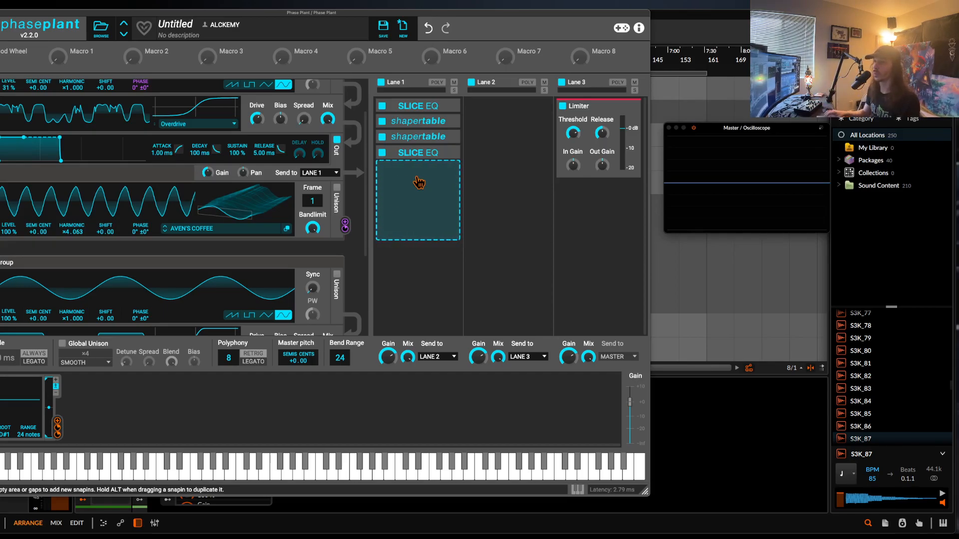
- Set the AVEN'S COFFEE wavetable oscillator's frame to 71 and briefly try unison on the sine oscillator above it
drag(247, 213, 247, 237)
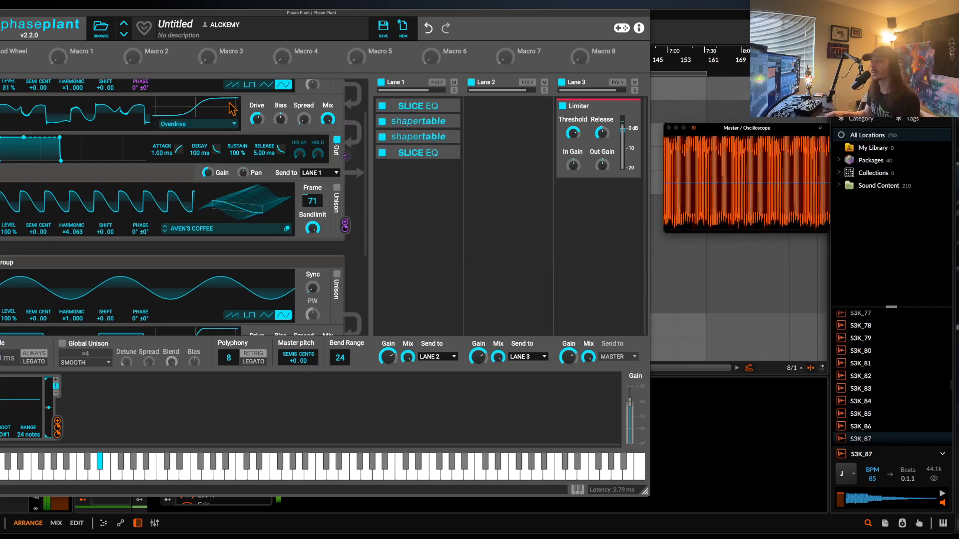
scroll(229, 131, up, 1)
scroll(226, 141, up, 1)
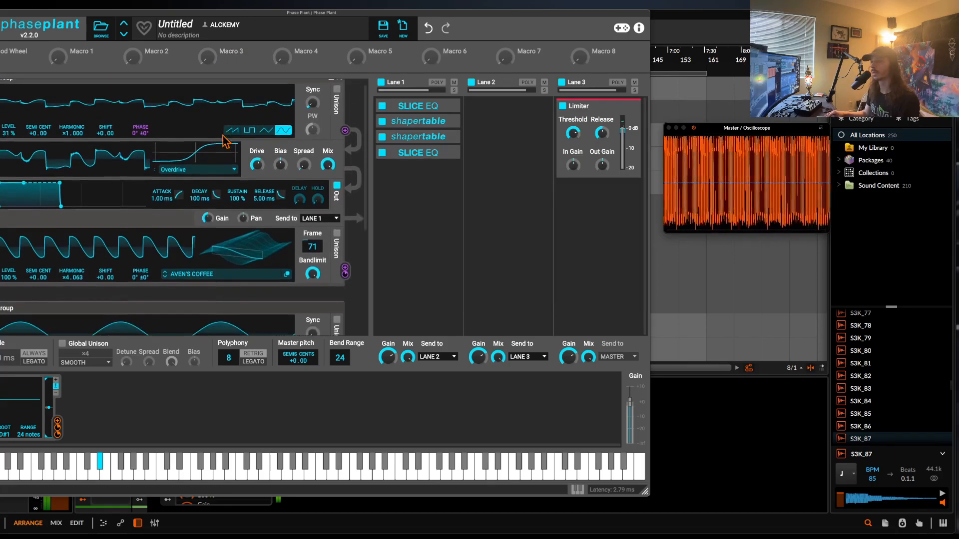
scroll(226, 141, down, 1)
scroll(334, 94, up, 2)
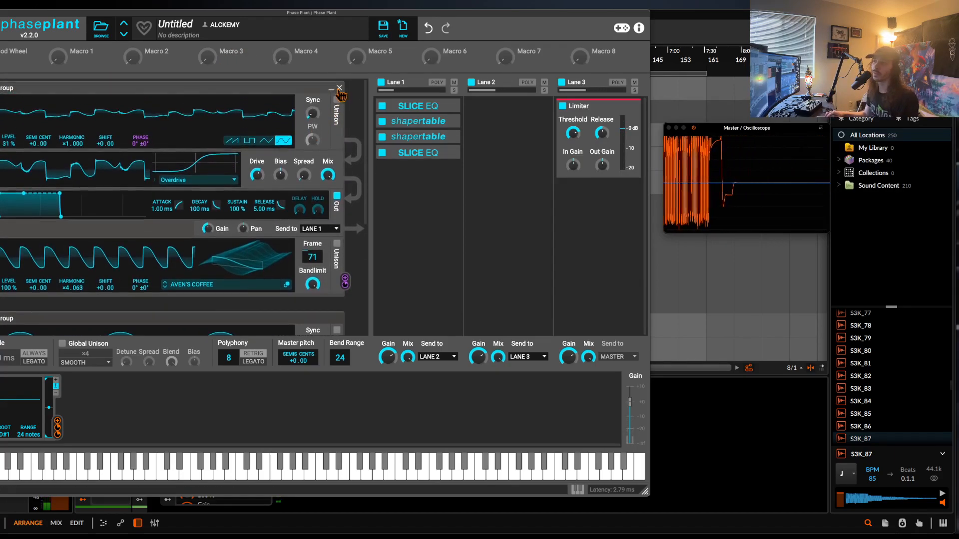
click(337, 100)
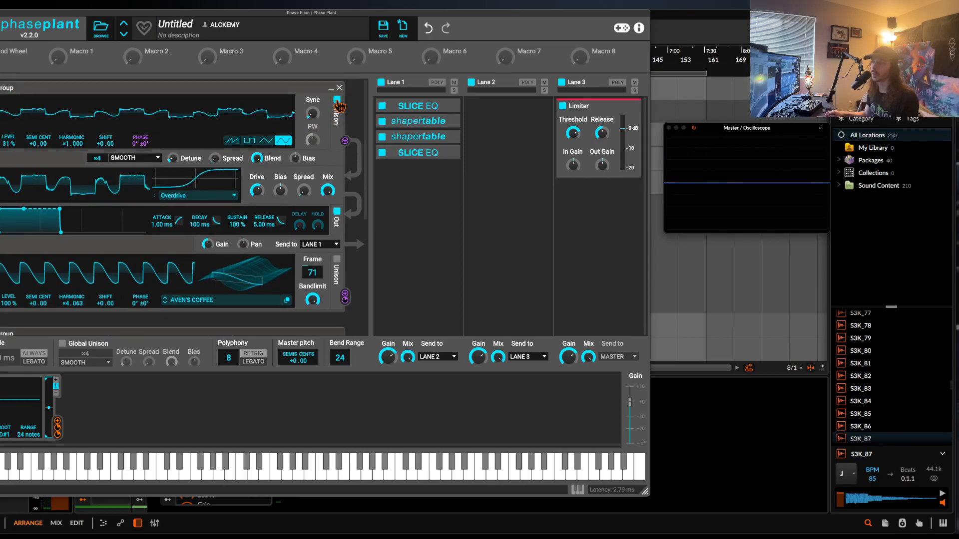
click(337, 102)
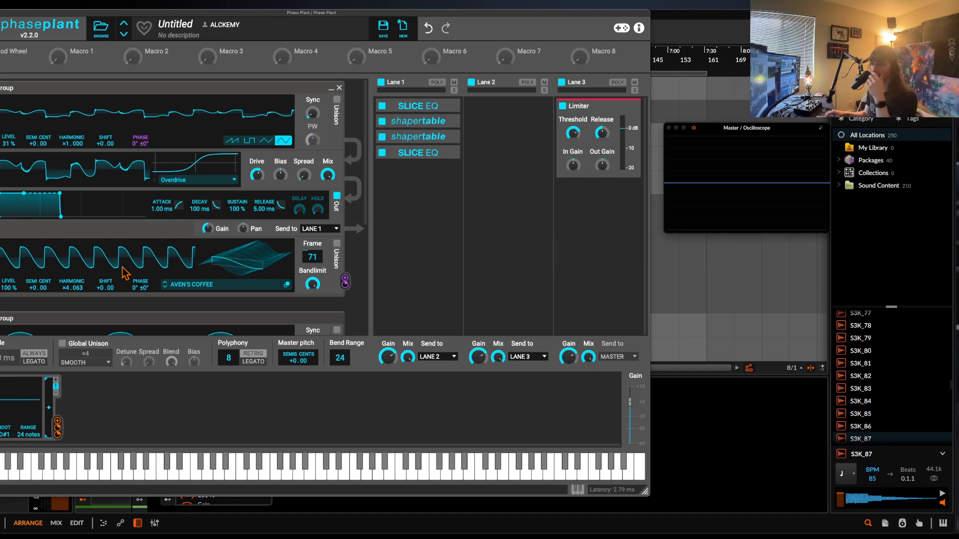
- Turn off the AVEN'S COFFEE wavetable oscillator and set the sine oscillator's harmonic to ×4.000
click(0, 244)
drag(72, 144, 72, 125)
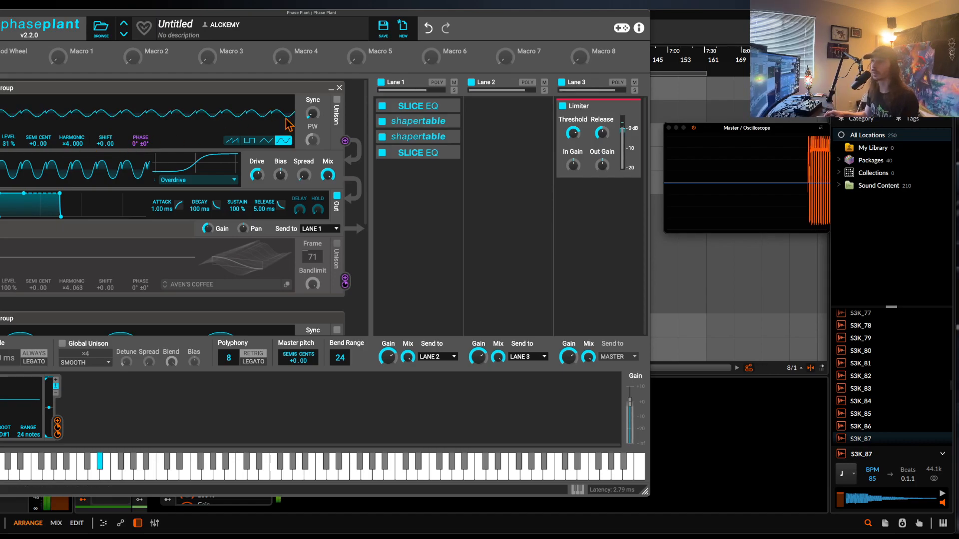
- Enable two-voice SMOOTH unison on the sine oscillator and set its harmonic to ×1.000
click(338, 105)
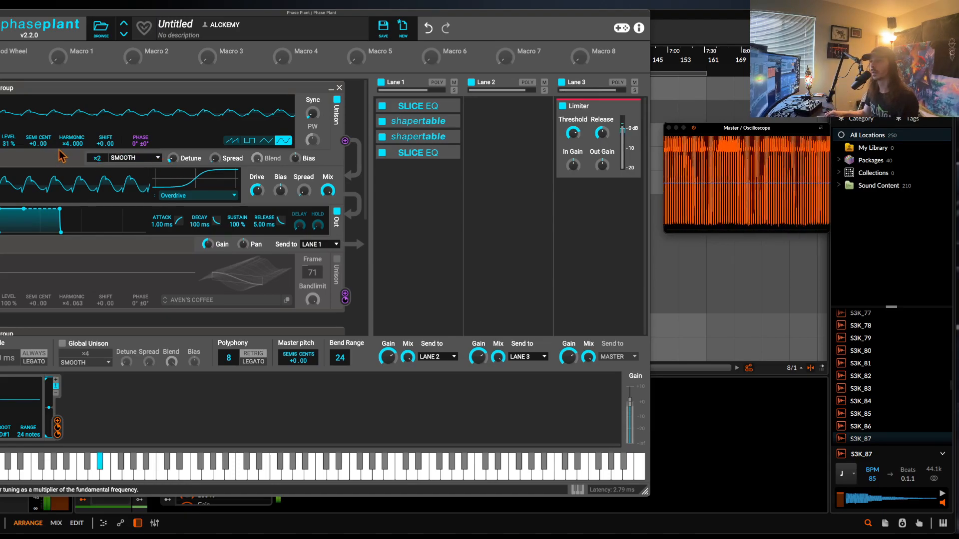
mouse_move(65, 145)
mouse_down()
mouse_move(65, 61)
mouse_move(66, 161)
mouse_up()
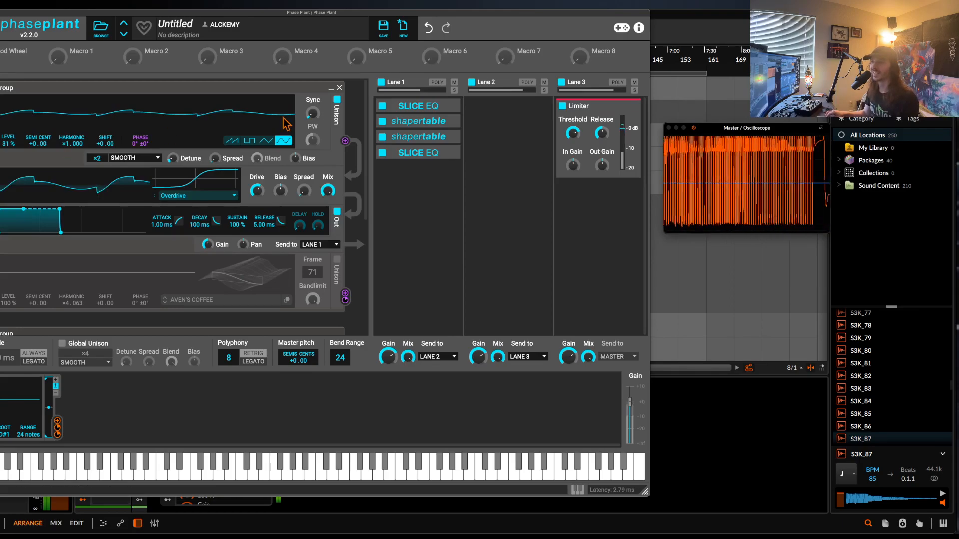
scroll(185, 139, down, 4)
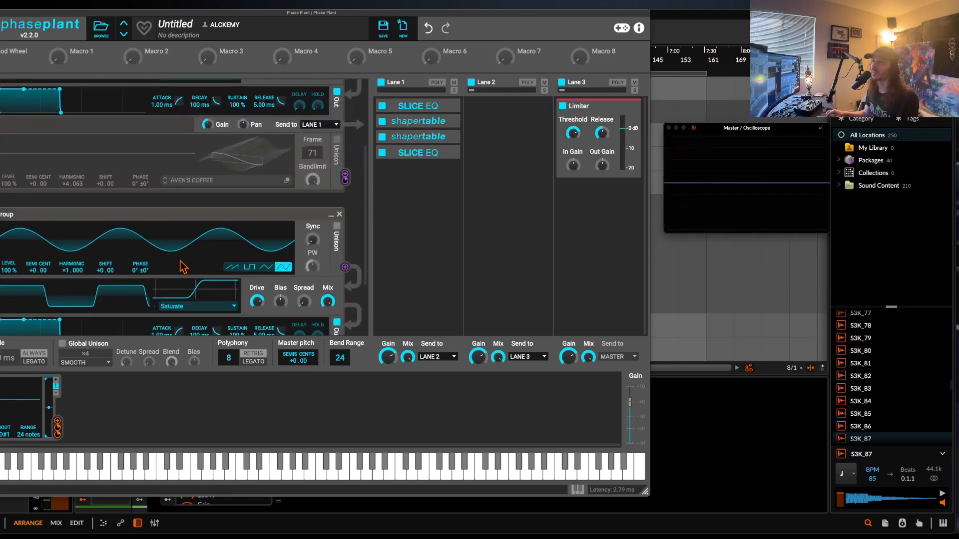
scroll(77, 232, up, 4)
scroll(90, 261, down, 4)
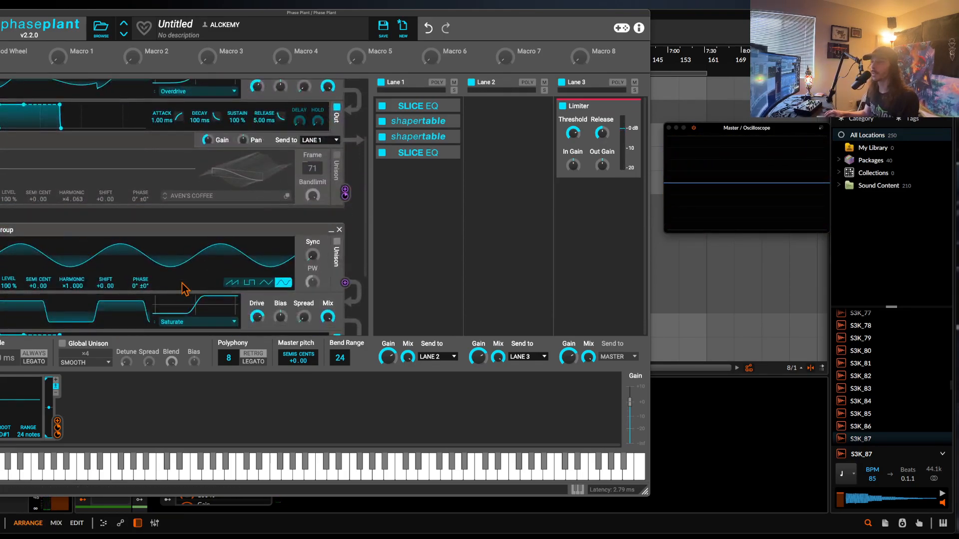
scroll(184, 288, up, 4)
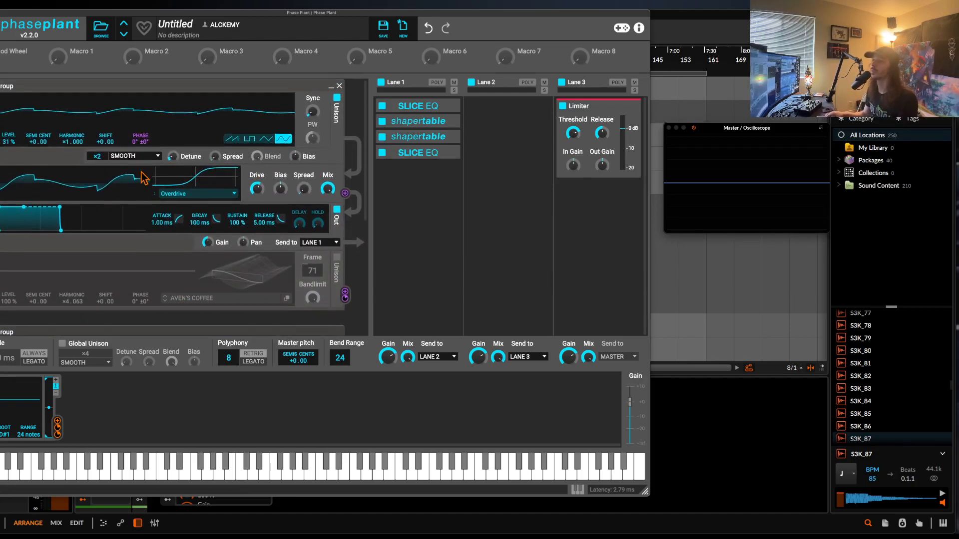
scroll(143, 178, down, 3)
scroll(143, 178, up, 3)
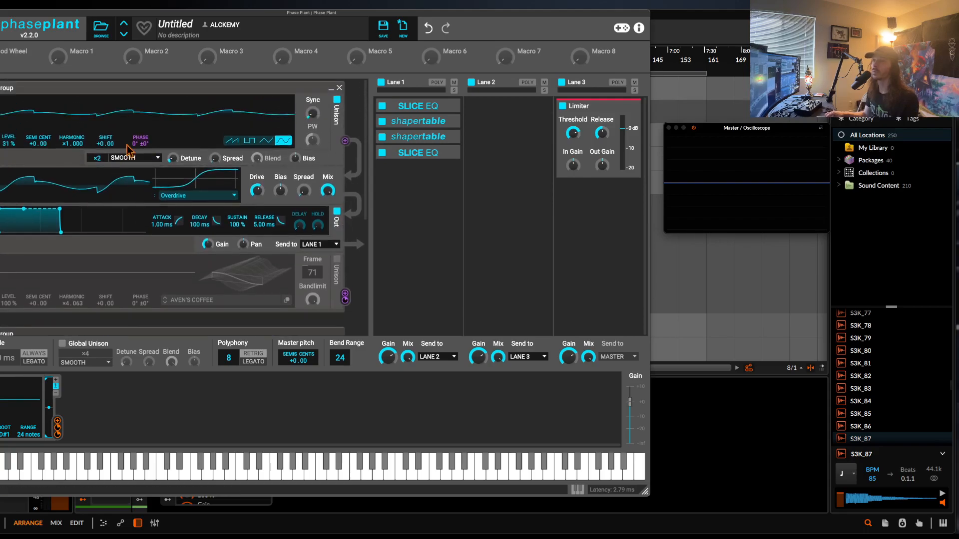
scroll(60, 243, down, 2)
scroll(60, 243, down, 1)
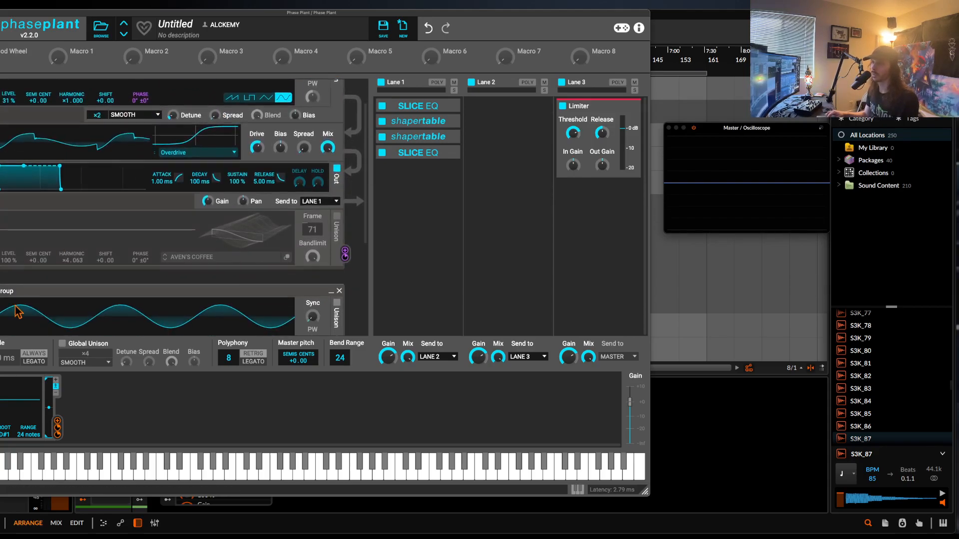
scroll(199, 156, up, 2)
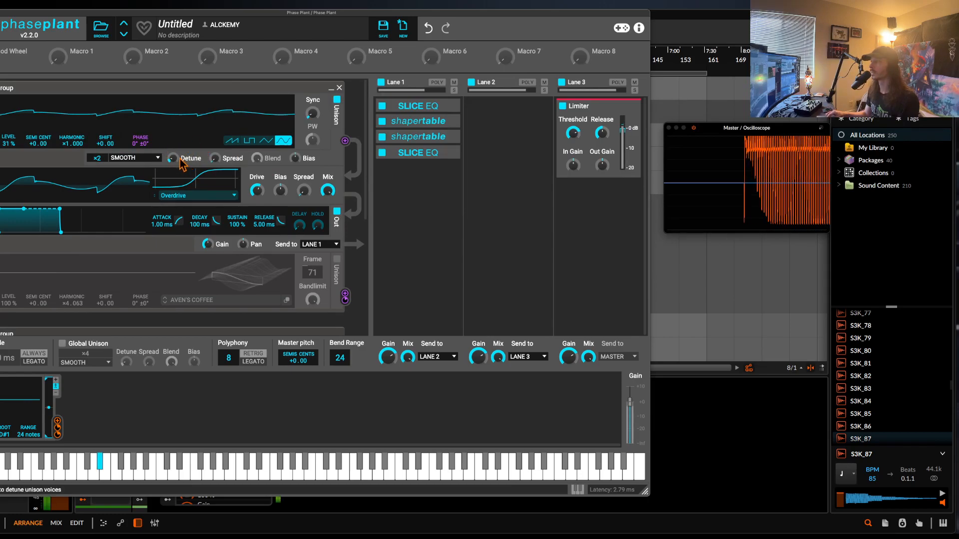
- Adjust the sine oscillator's unison detune and turn the AVEN'S COFFEE wavetable oscillator back on
drag(175, 158, 174, 152)
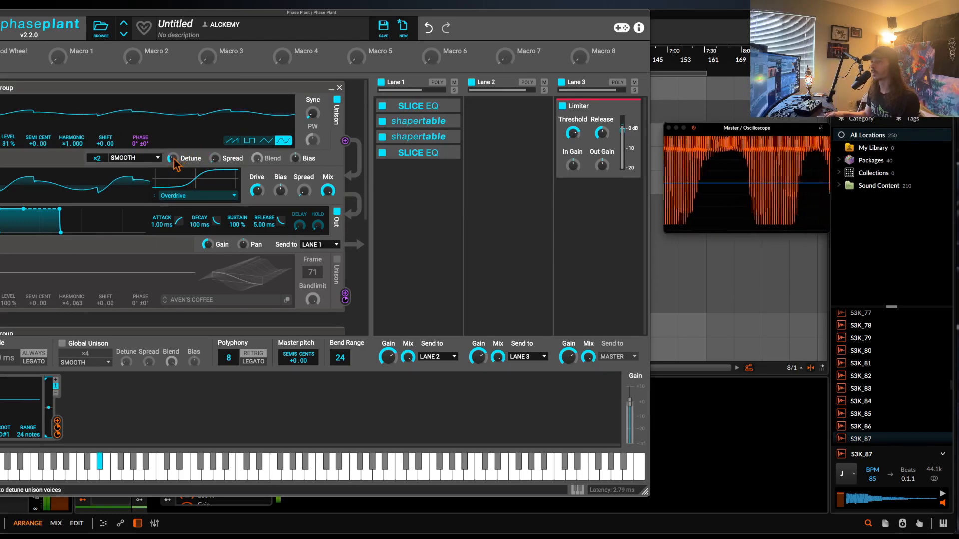
click(1, 260)
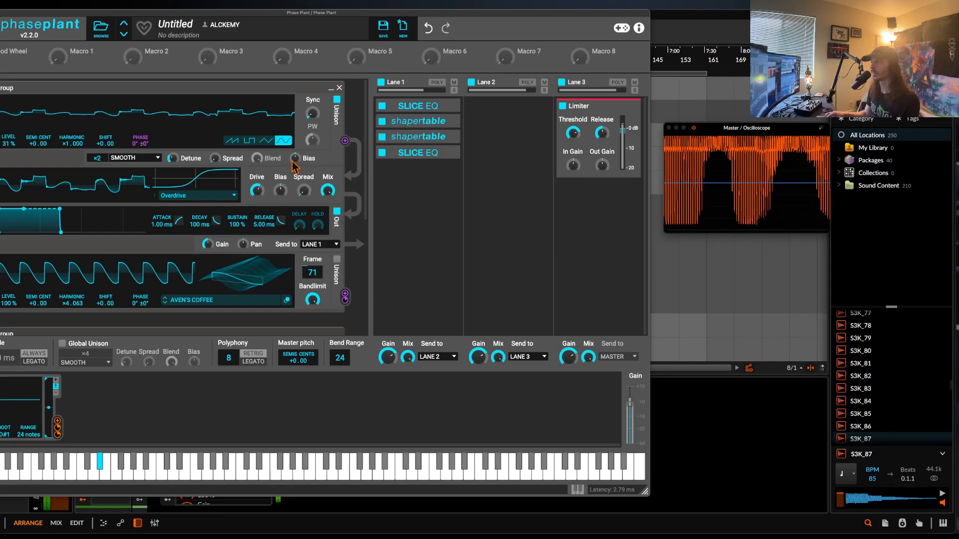
- Raise the sine oscillator's sync to about ×1.57 while checking the spectrum in Lane 1's lower Slice EQ editor
click(451, 153)
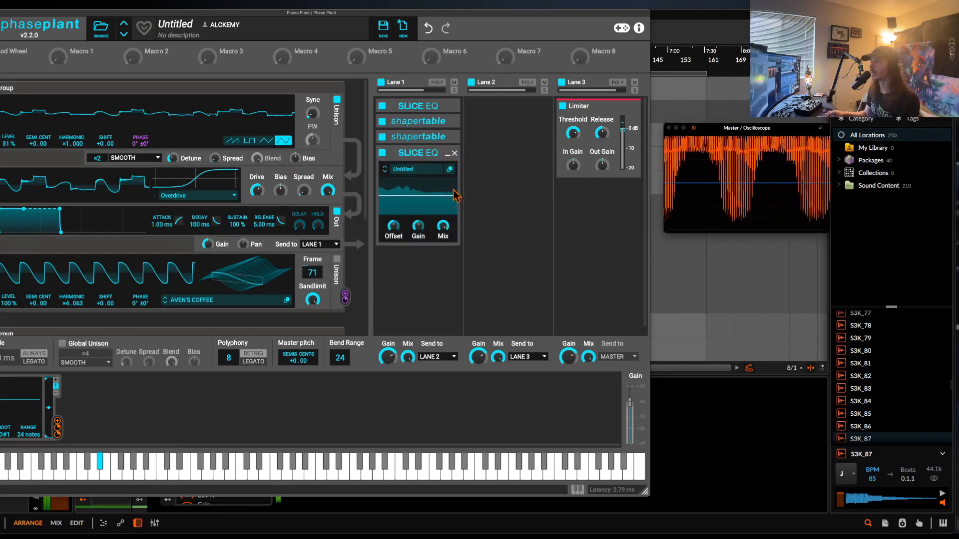
click(452, 170)
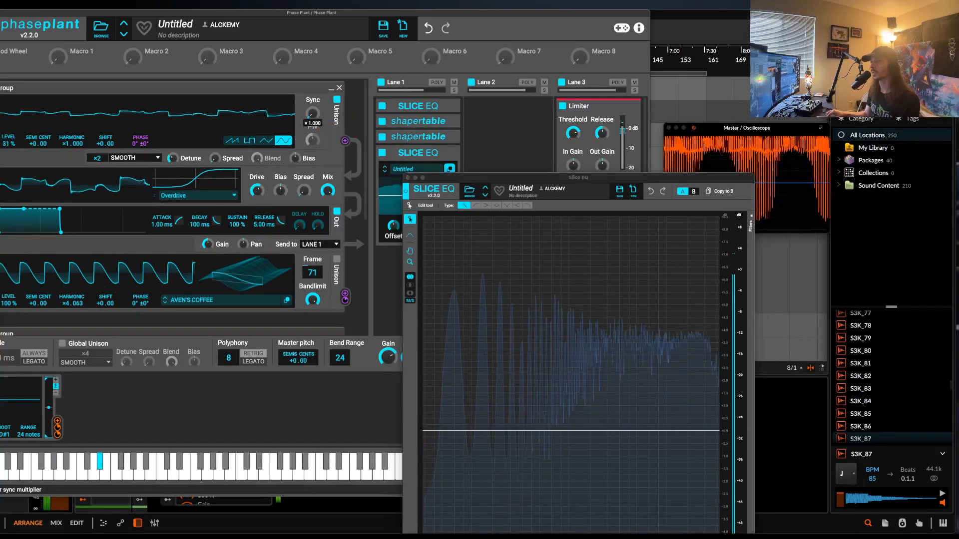
drag(313, 113, 313, 99)
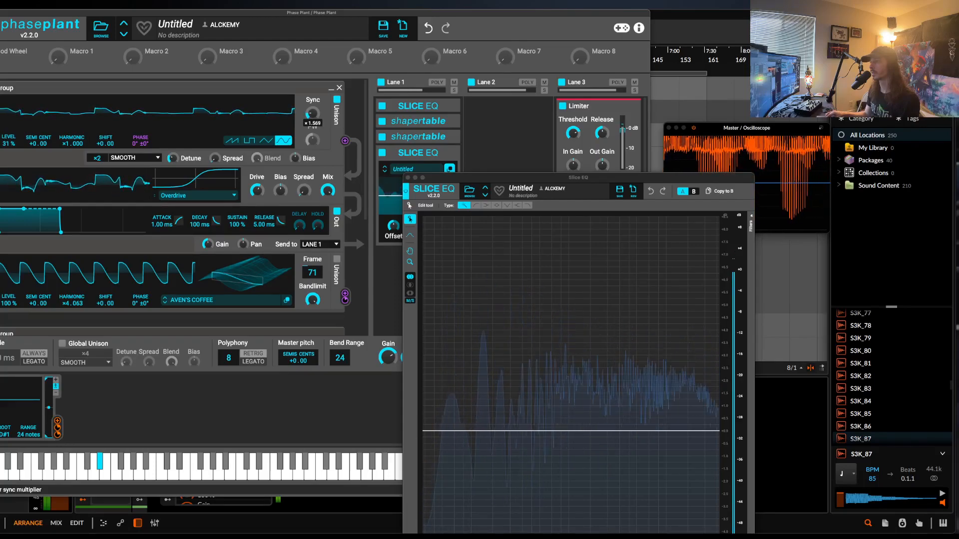
drag(314, 118, 315, 114)
click(408, 179)
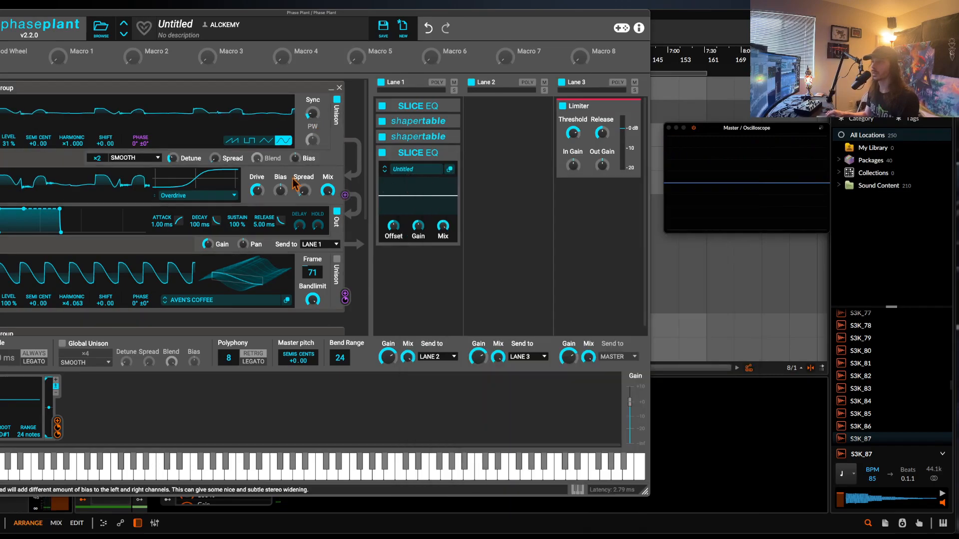
- Switch off unison on the sine oscillator and collapse the lower Slice EQ in Lane 1
scroll(30, 208, down, 5)
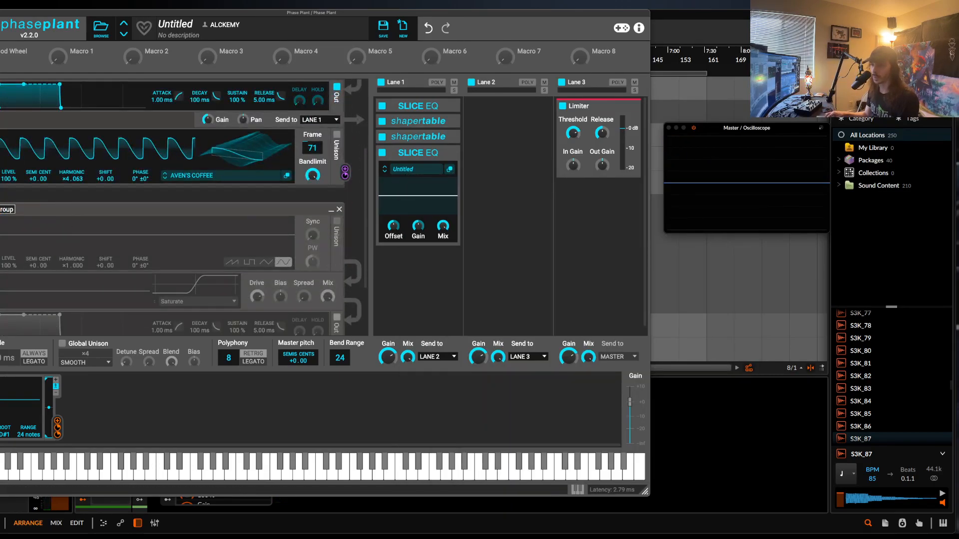
scroll(344, 158, up, 5)
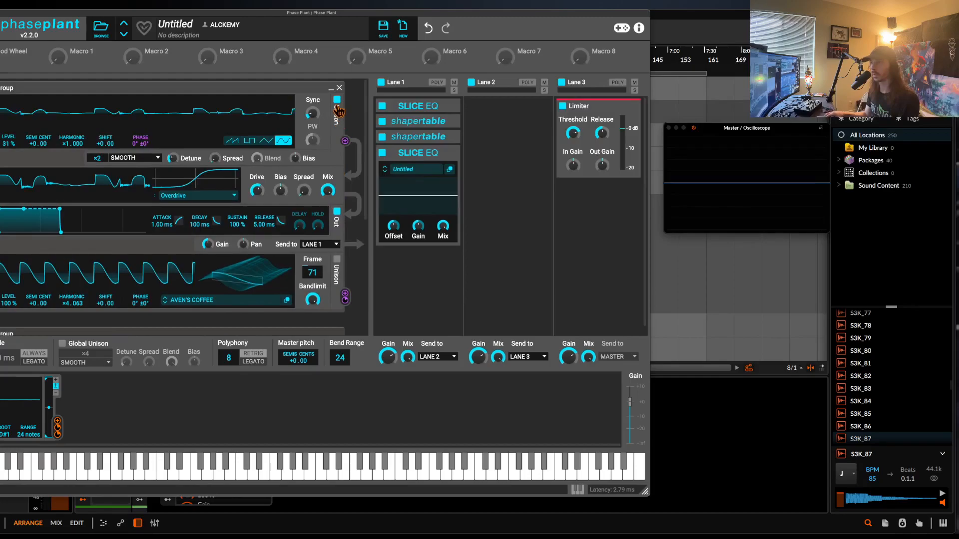
click(337, 101)
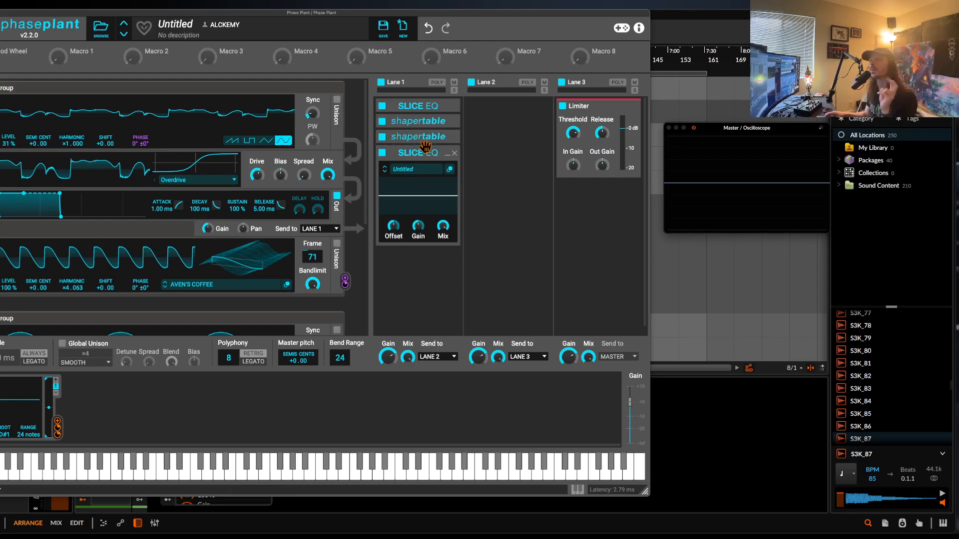
click(447, 157)
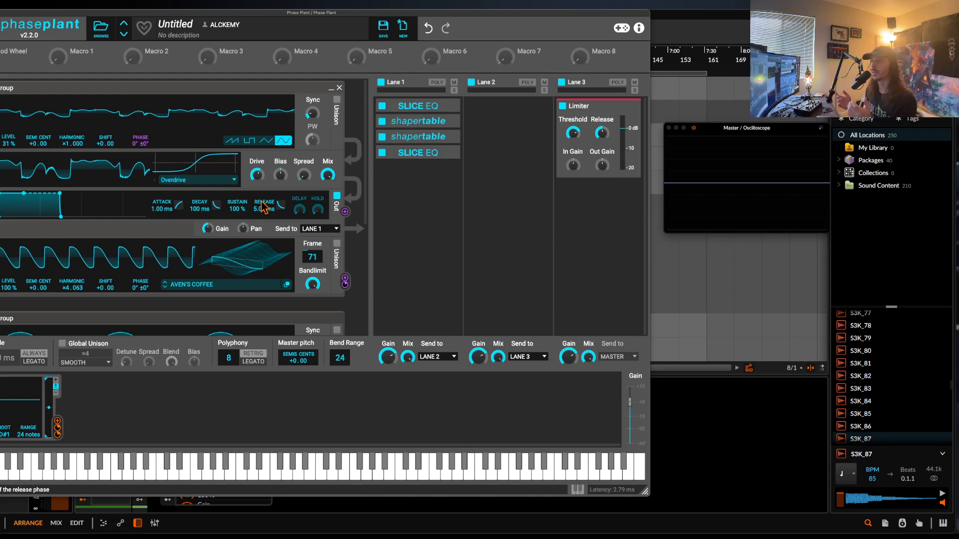
click(430, 197)
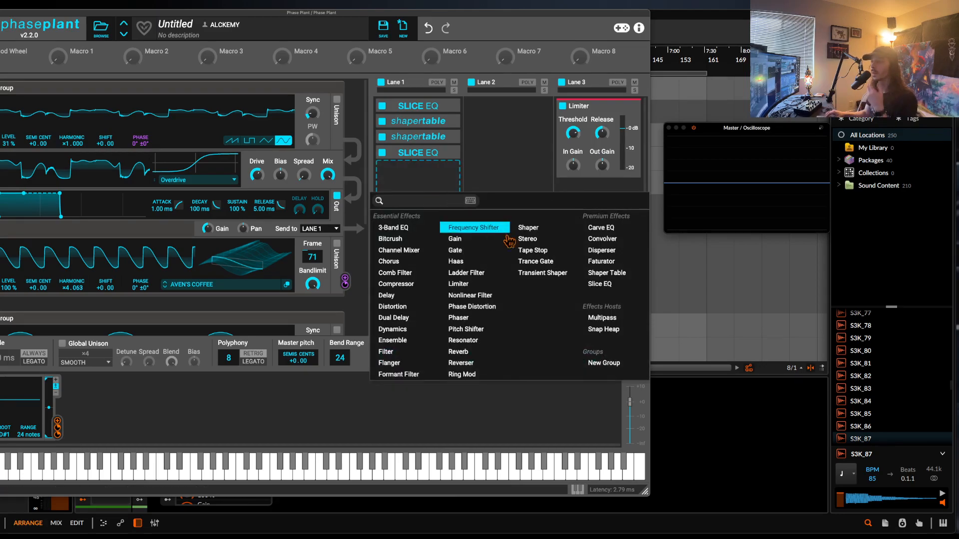
click(416, 171)
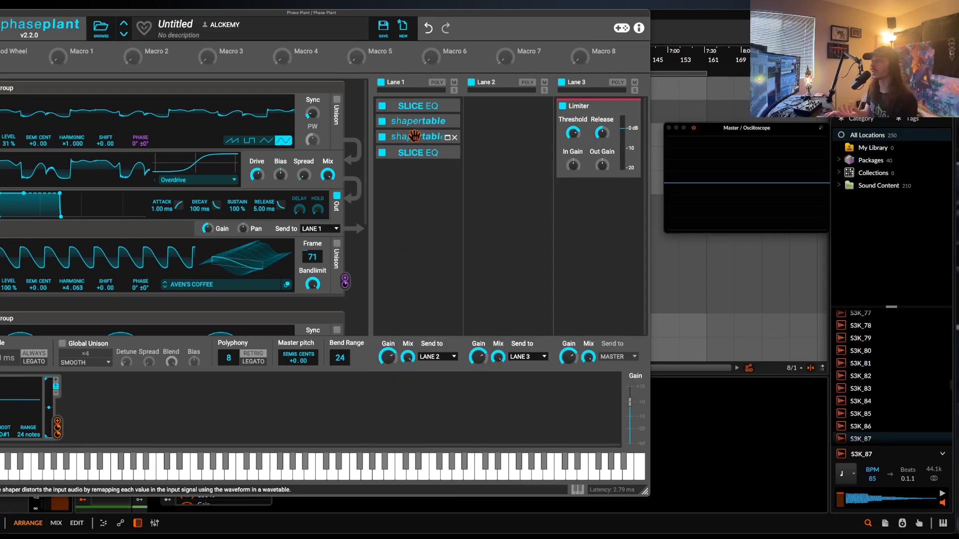
drag(412, 135, 426, 177)
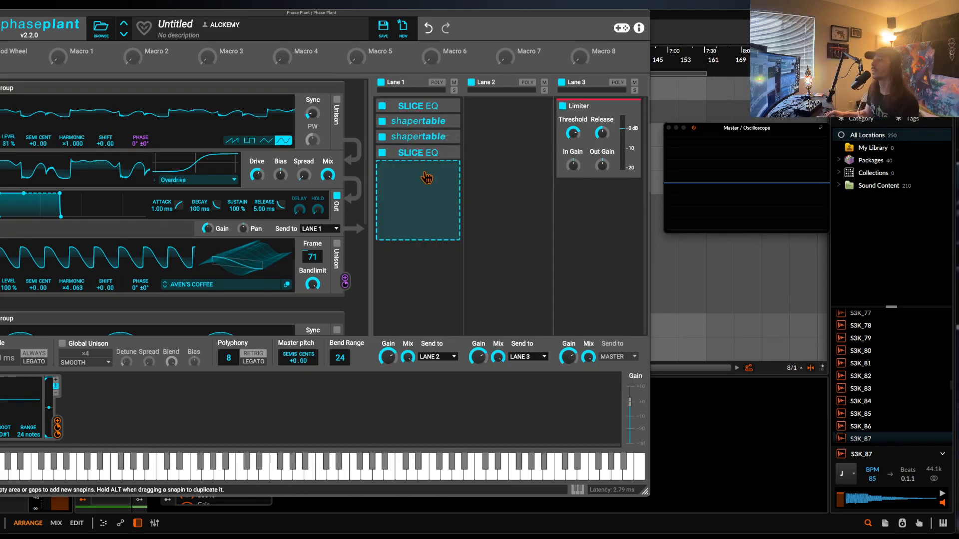
- Add a Shaper effect to Lane 1 and place it between the lower Shaper Table and the lower Slice EQ
click(426, 179)
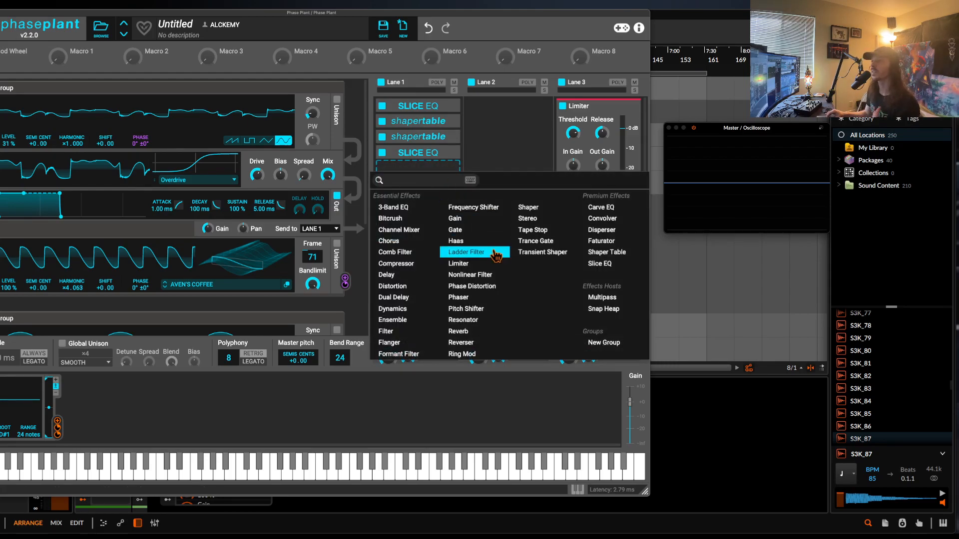
click(529, 208)
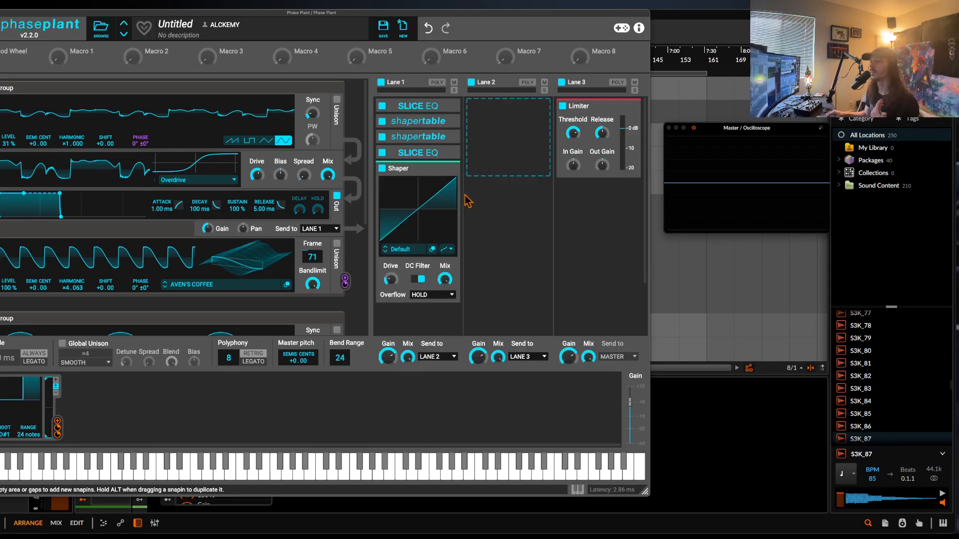
drag(424, 168, 442, 296)
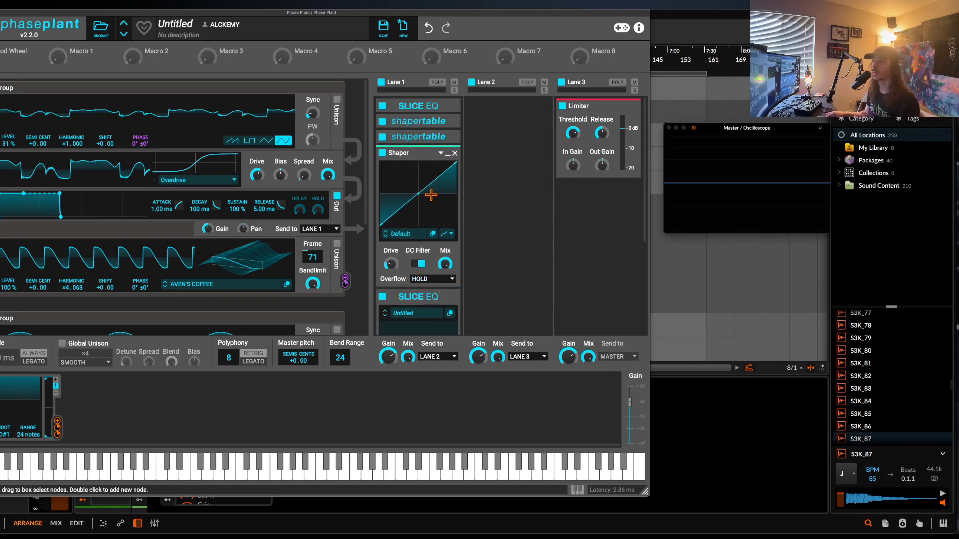
- Open the lower Slice EQ's editor clear of the effect lanes and fine-tune the sine oscillator's sync against its spectrum
click(450, 314)
drag(469, 330, 547, 234)
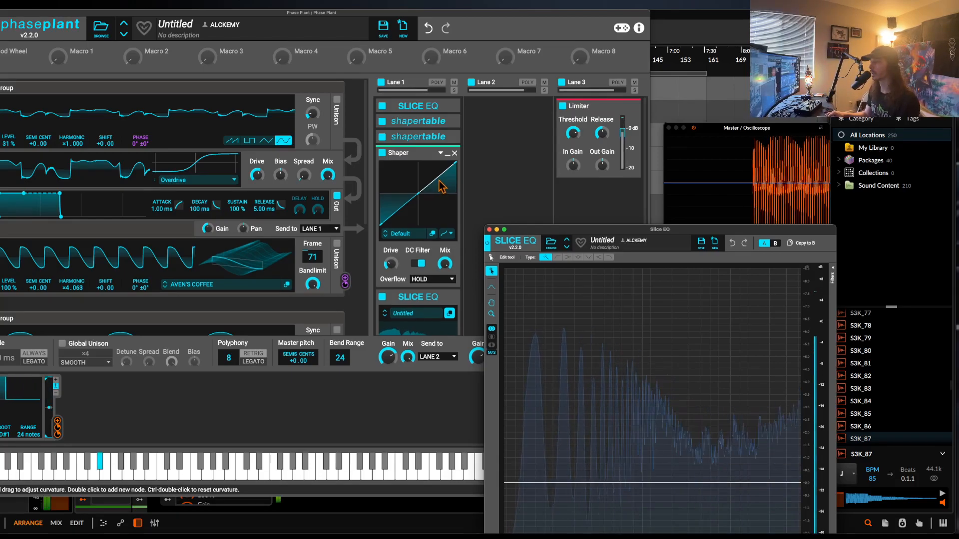
drag(313, 114, 313, 112)
scroll(210, 225, down, 5)
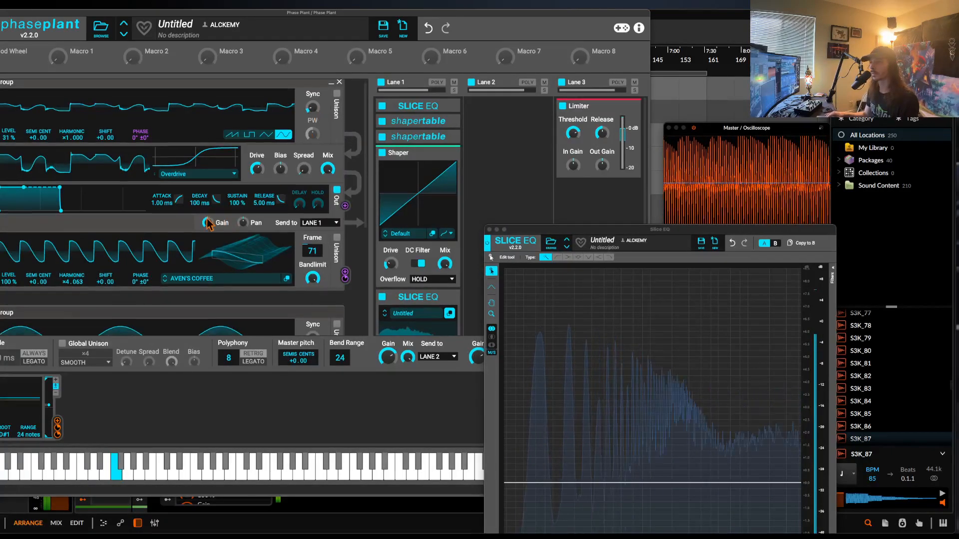
scroll(209, 224, up, 5)
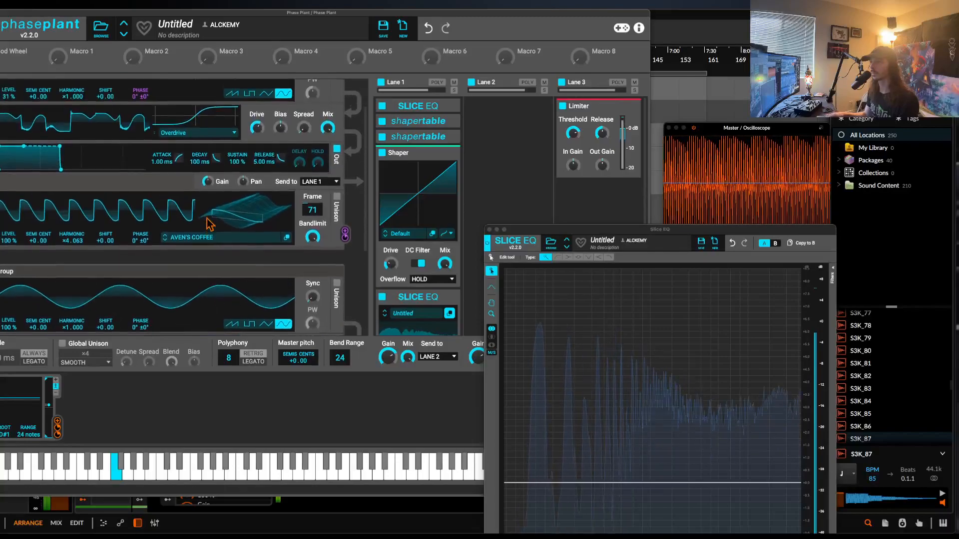
- Compare the sound with the Shaper bypassed and active, and bend its transfer curve into an S shape
click(383, 154)
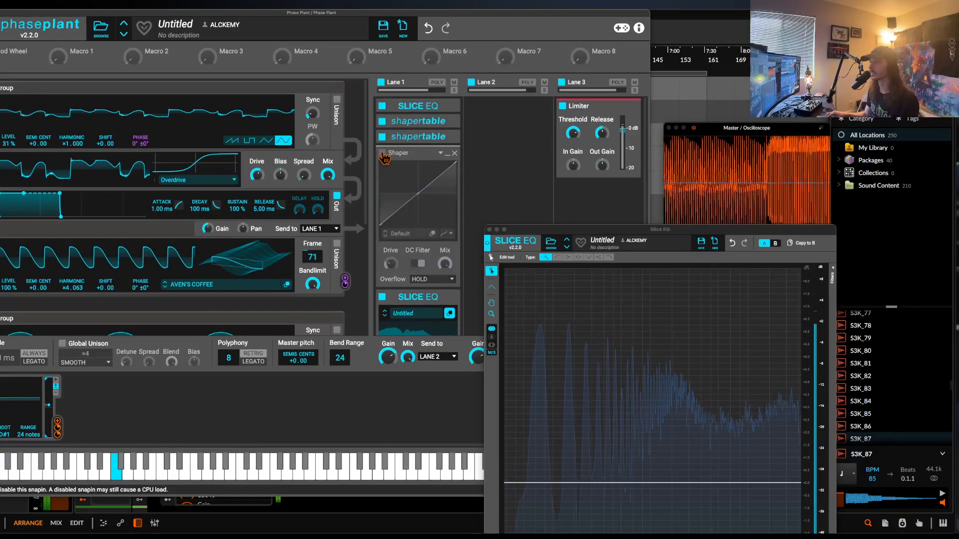
click(383, 155)
drag(437, 188, 433, 162)
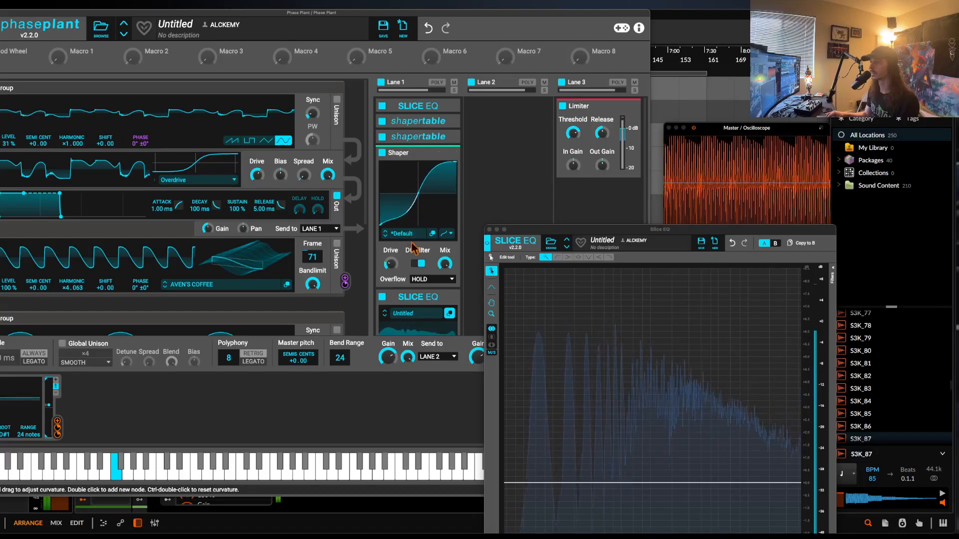
- Switch off the Shaper's DC filter and set its drive to 9.03 dB, keeping the overflow mode on Hold
drag(404, 237, 411, 265)
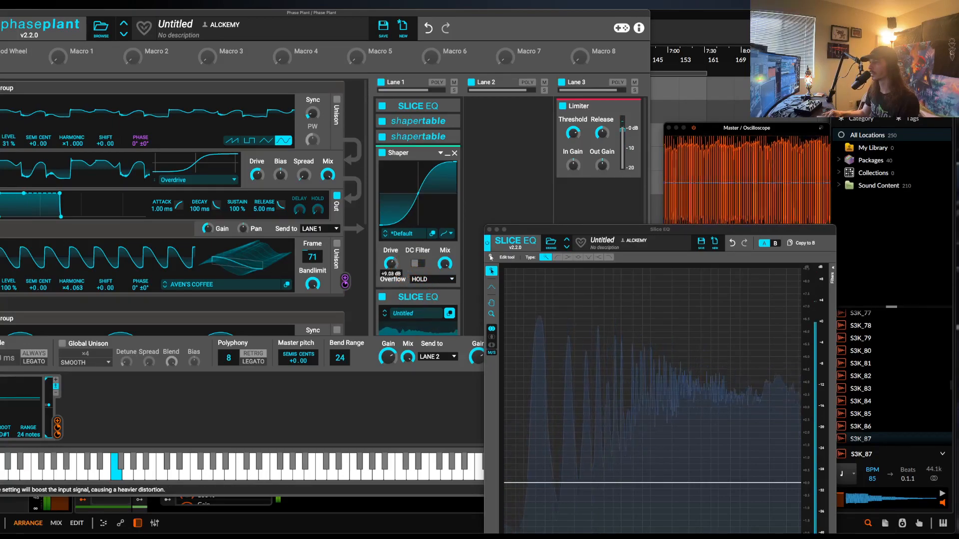
click(430, 279)
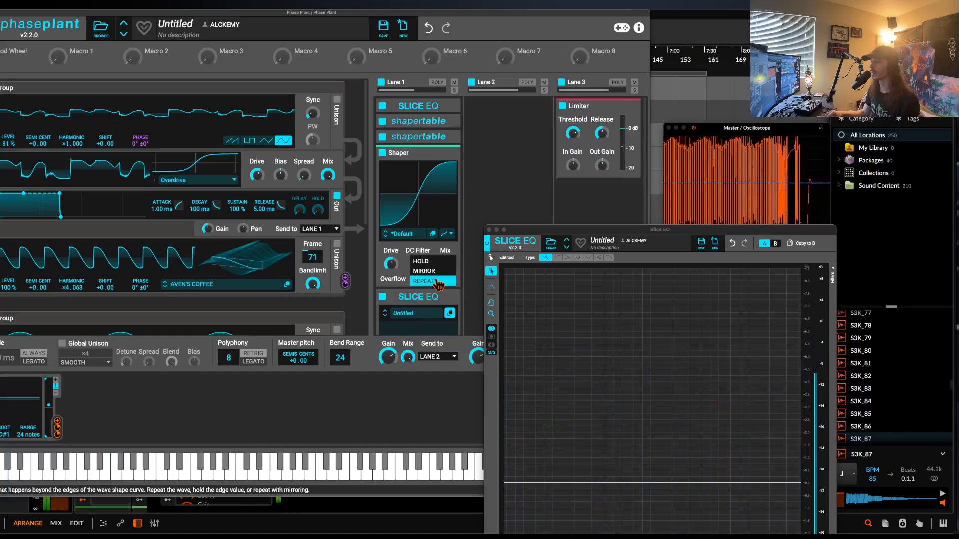
click(431, 261)
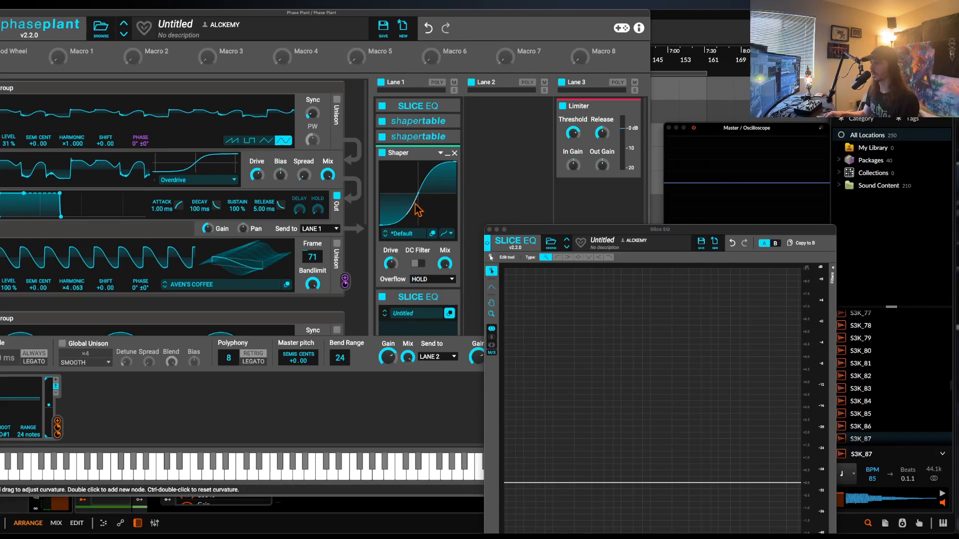
- Keep the Shaper curve in Free Form mode and bend its lower and upper segments separately into an S shape
click(444, 233)
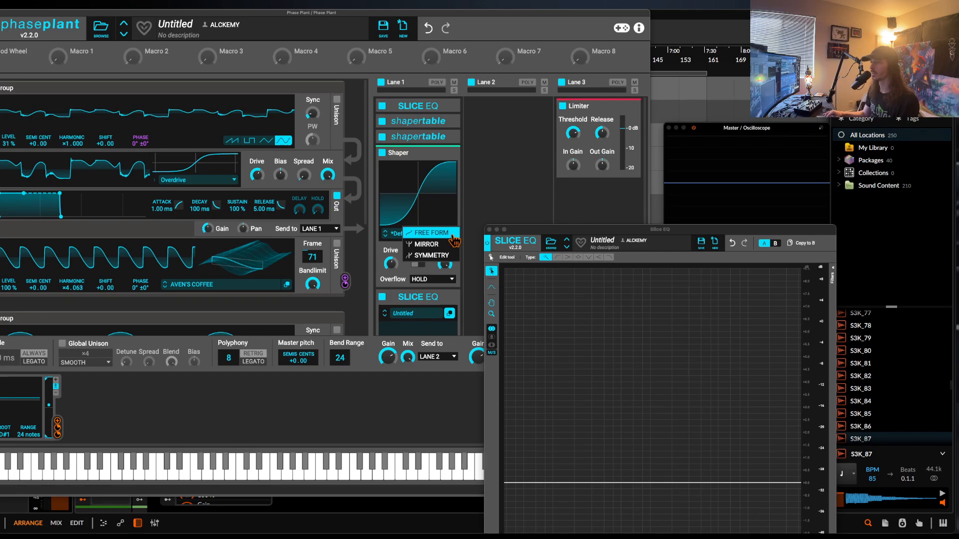
click(421, 233)
drag(413, 227, 386, 167)
drag(403, 220, 399, 217)
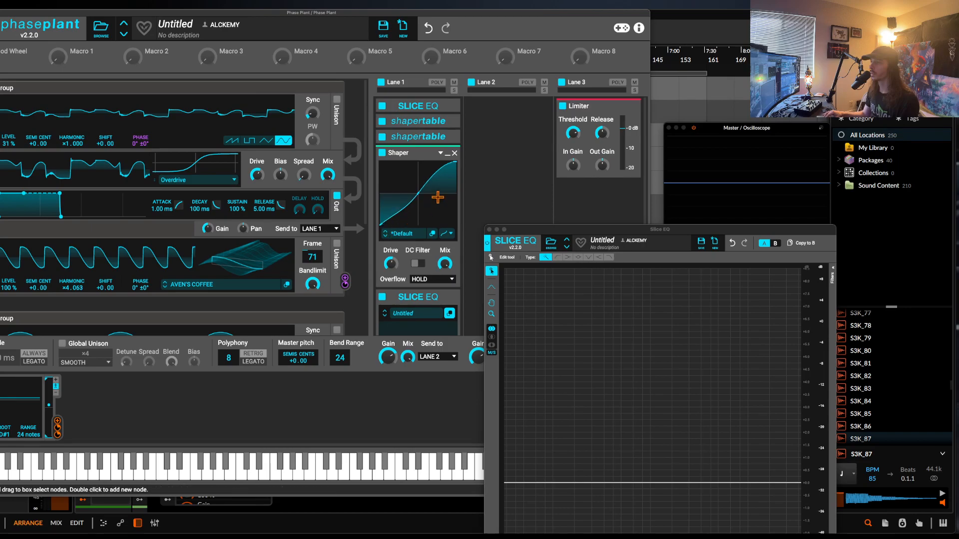
drag(441, 181, 437, 170)
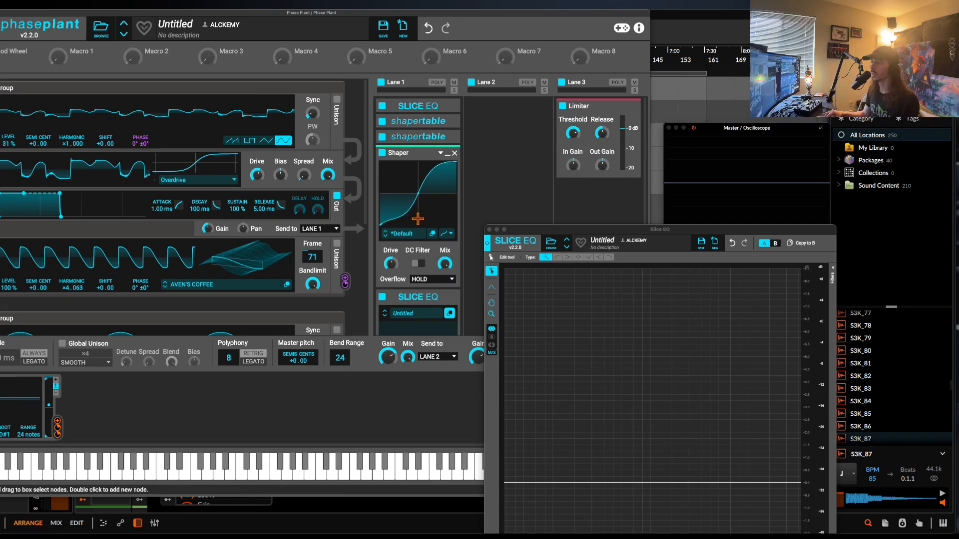
- Try the Shaper curve in Mirror mode and lower its end node to form a shallow dip
click(446, 233)
click(446, 250)
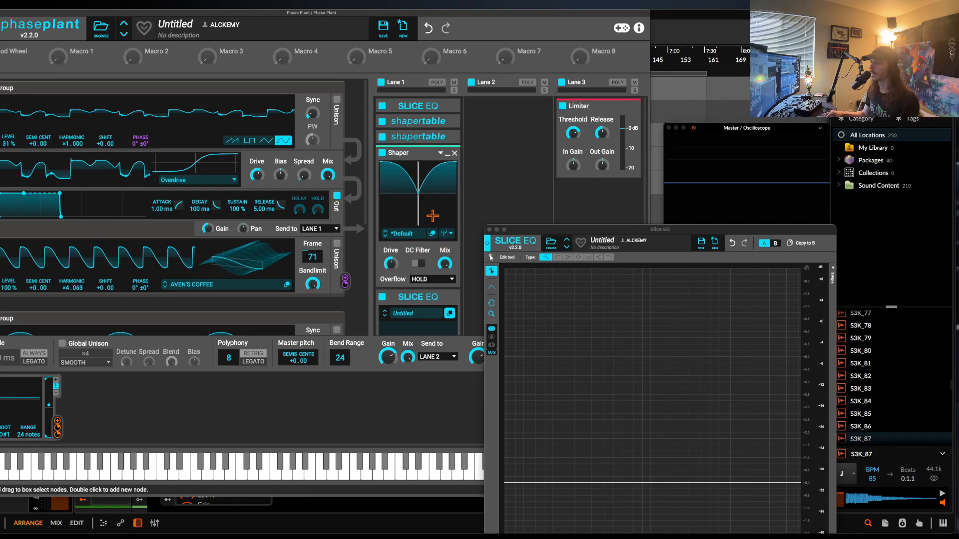
drag(402, 179, 456, 189)
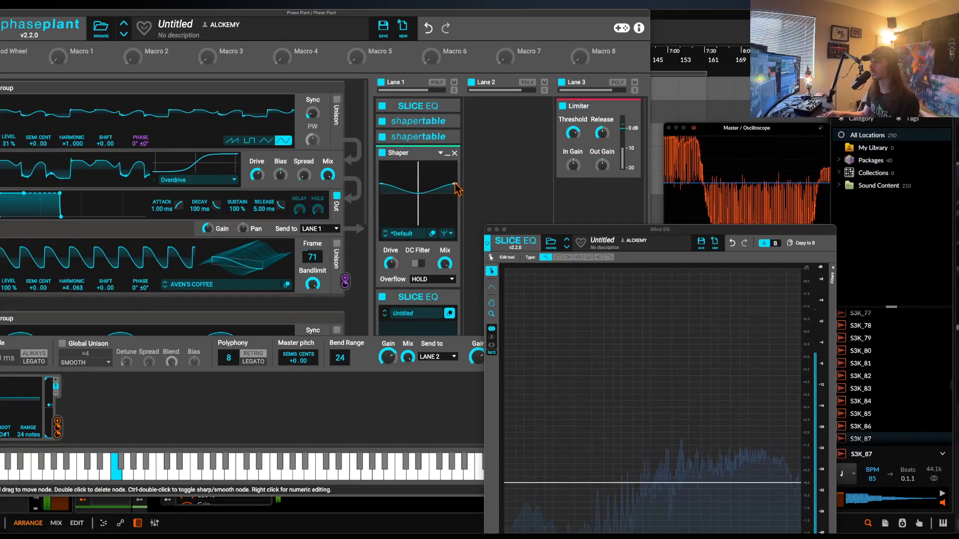
- Switch the Shaper curve to Symmetry, make it rise with a flat centre and steep ends, and adjust the drive around 4.48 dB
click(445, 233)
click(444, 261)
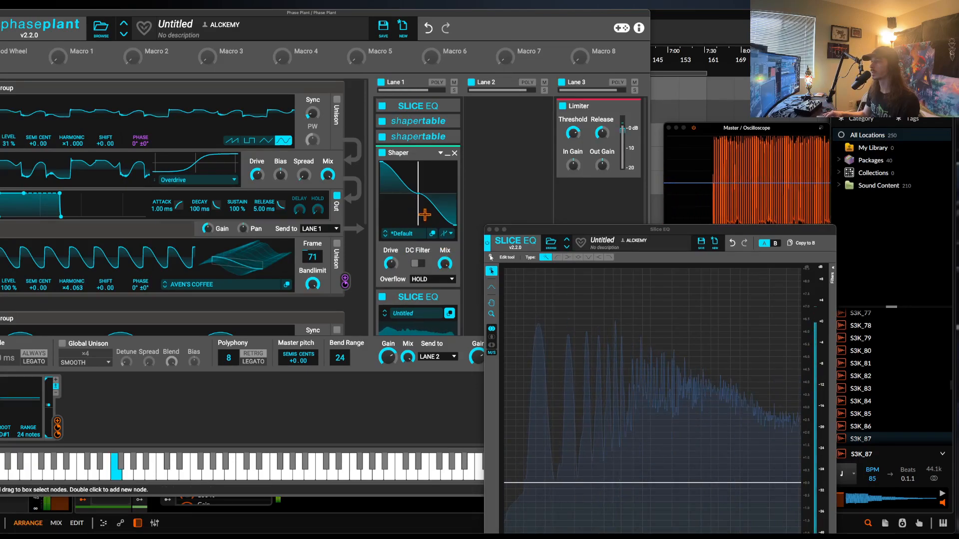
click(446, 234)
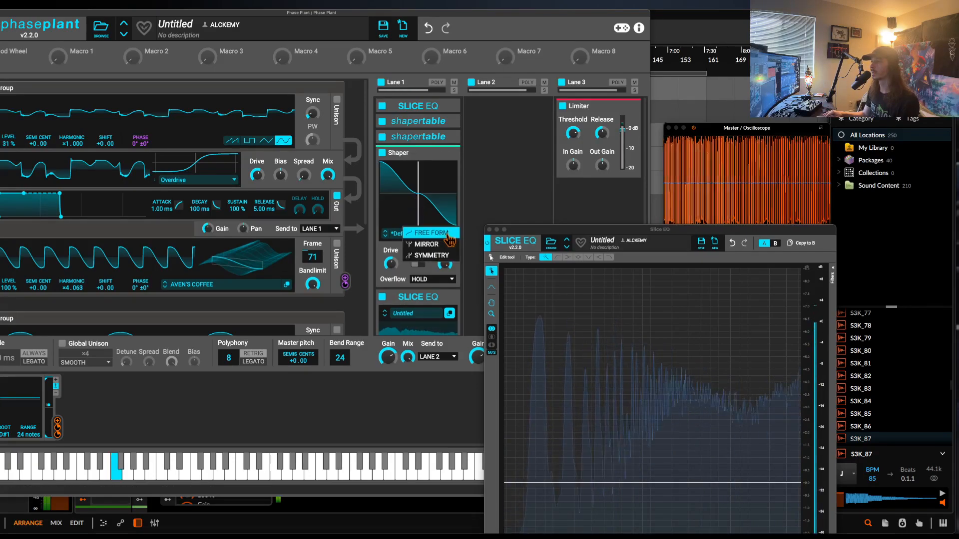
click(404, 188)
drag(381, 162, 383, 247)
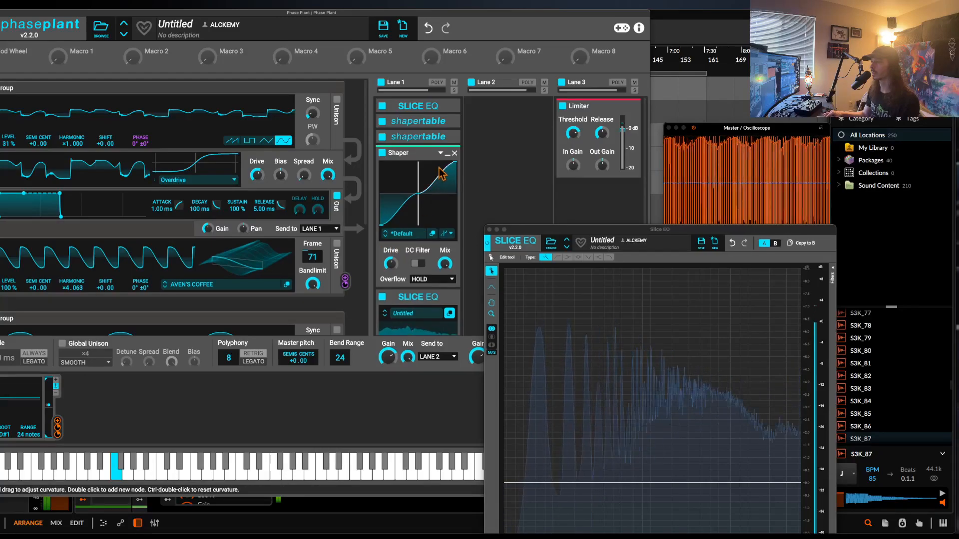
drag(441, 174, 453, 222)
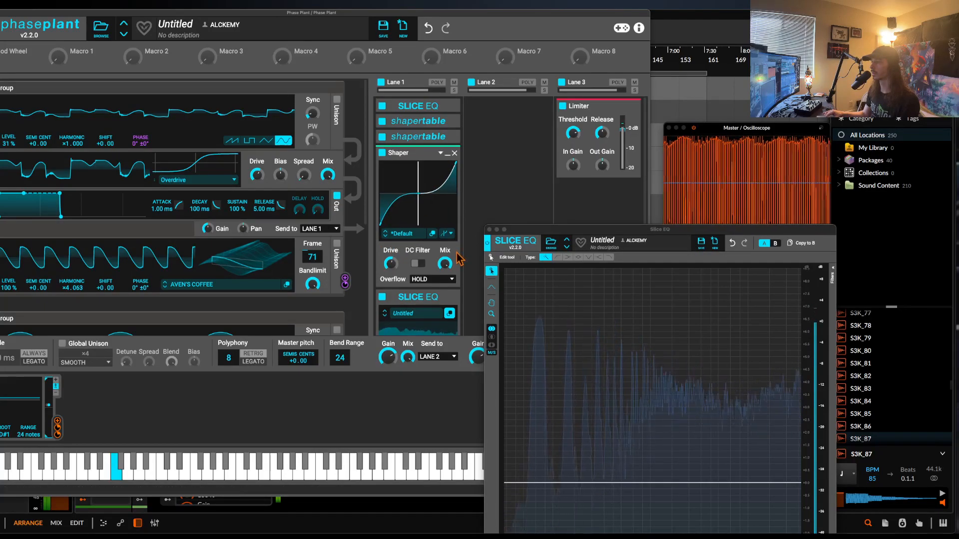
drag(391, 263, 391, 260)
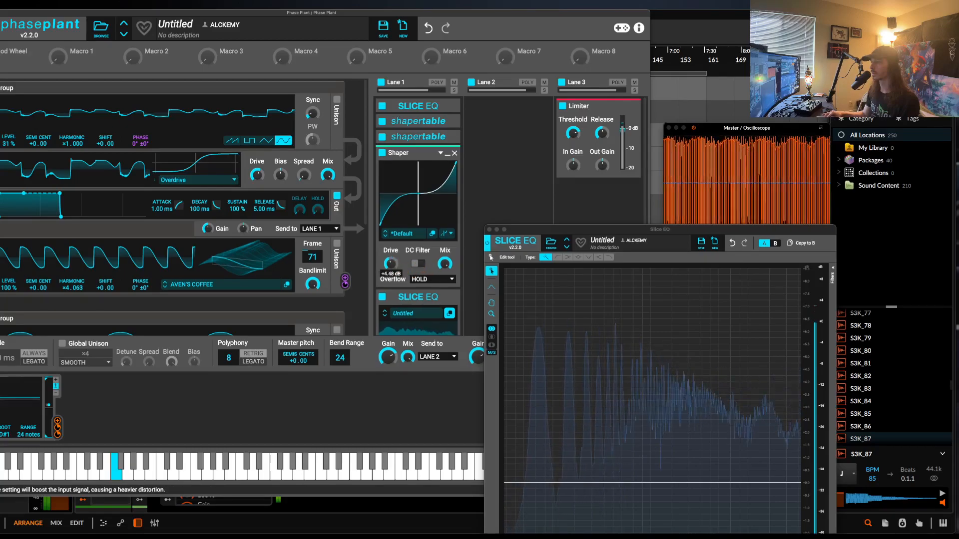
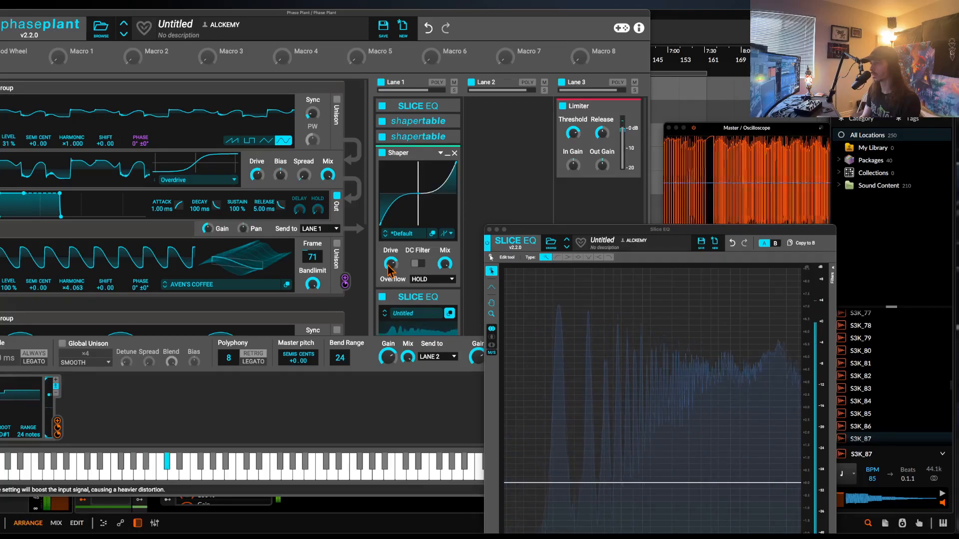
- Enable seven-voice Smooth unison on the sine oscillator with a wider spread, and try harmonic ×2.000 before resetting it to ×1.000
click(337, 100)
drag(105, 162, 105, 139)
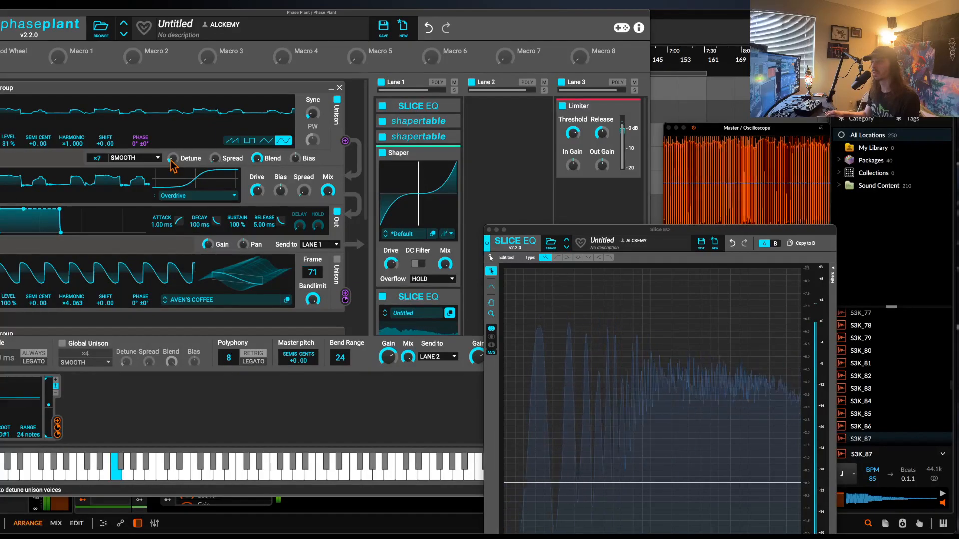
drag(214, 160, 214, 110)
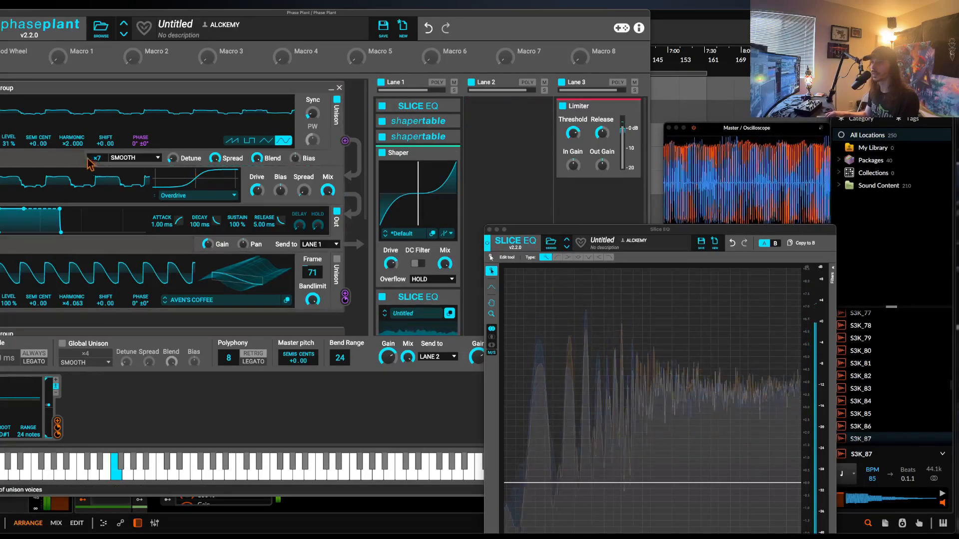
double_click(66, 146)
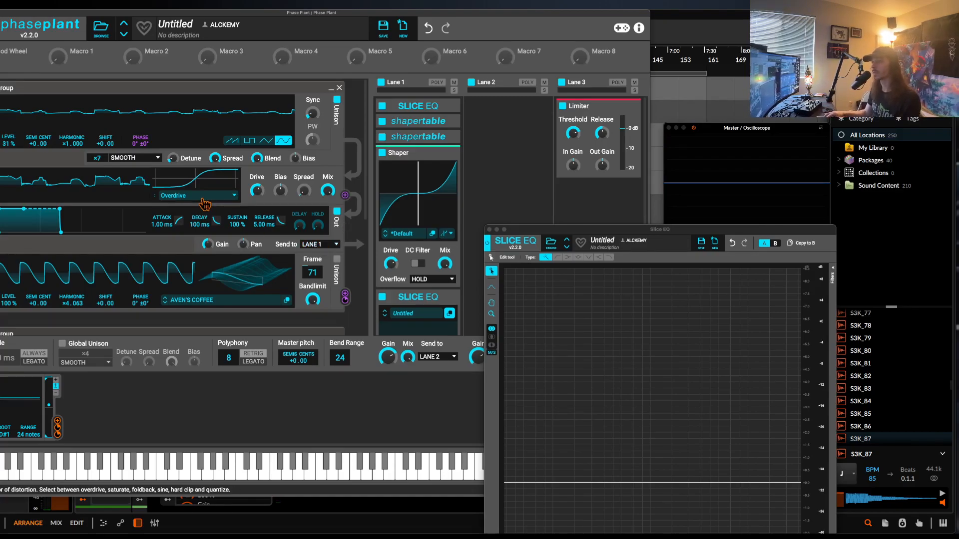
- Reduce the sine oscillator's unison to two voices in Hard mode and set its harmonic to ×4.000
scroll(100, 165, down, 5)
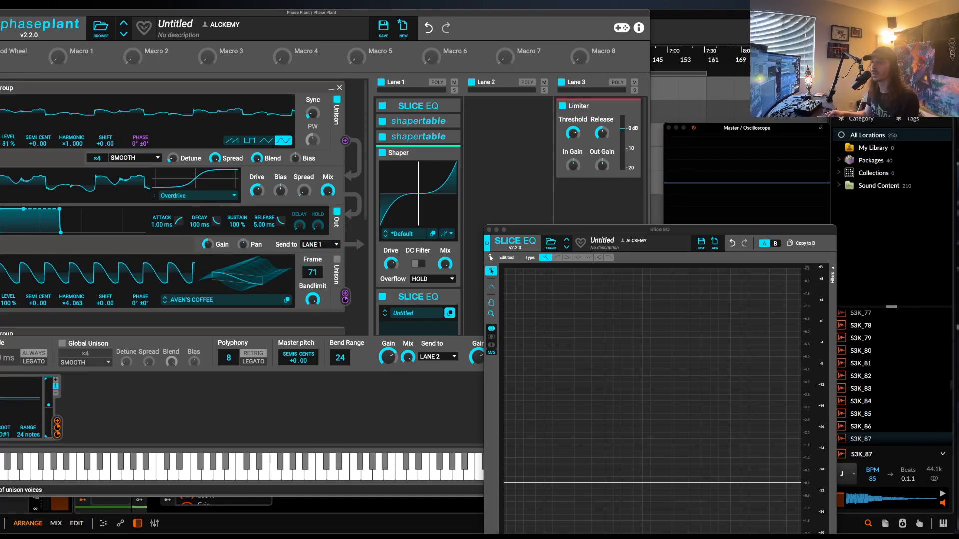
click(147, 158)
click(145, 170)
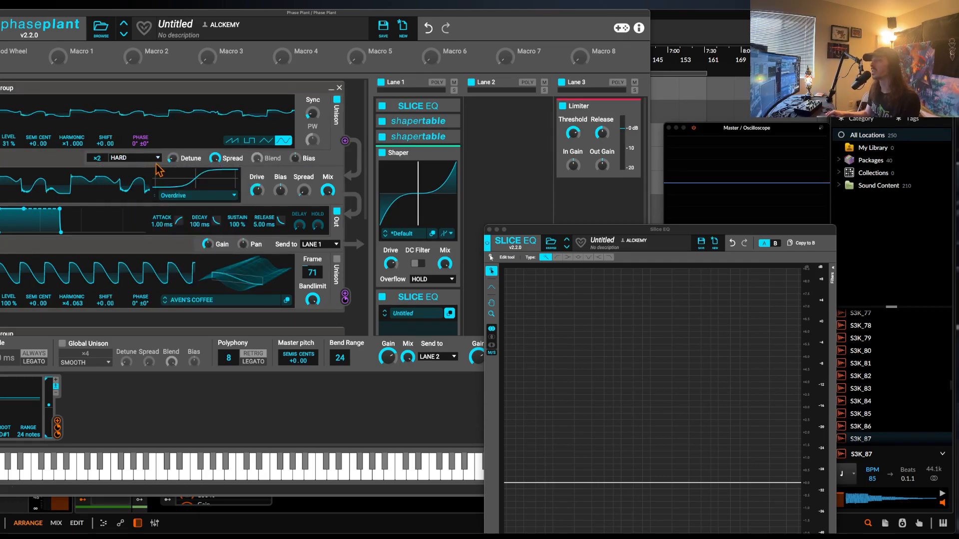
drag(72, 143, 72, 124)
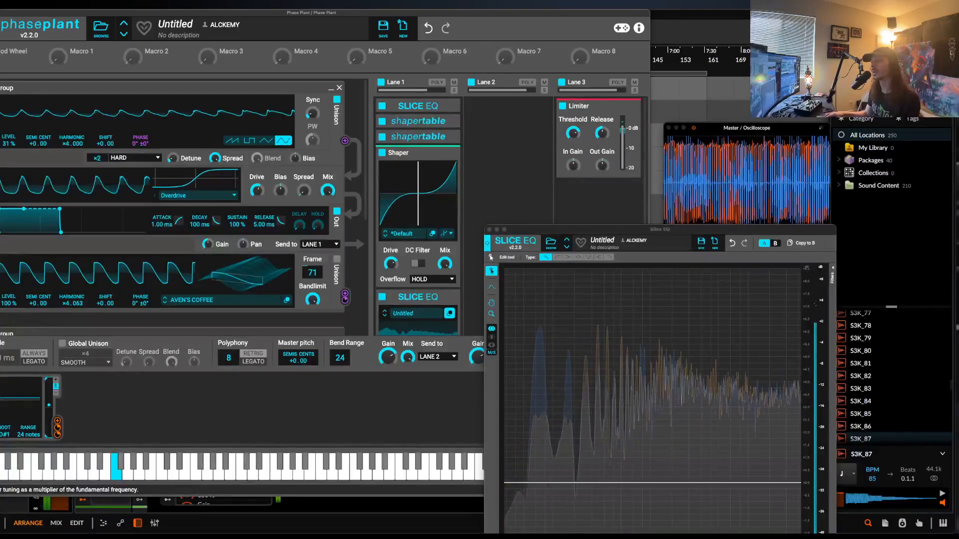
- Change the sine oscillator's waveform to saw and reset its sync to ×1.000
scroll(77, 168, down, 2)
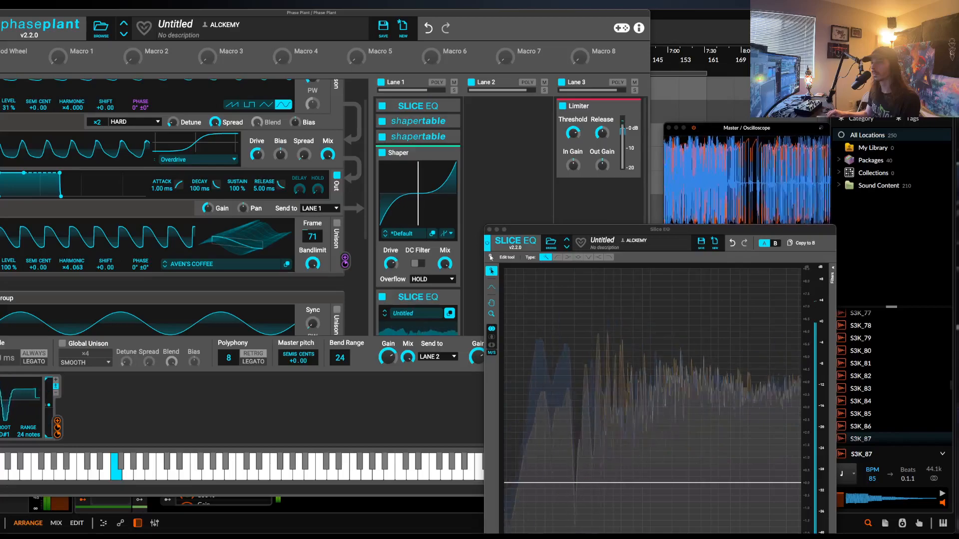
scroll(229, 151, up, 3)
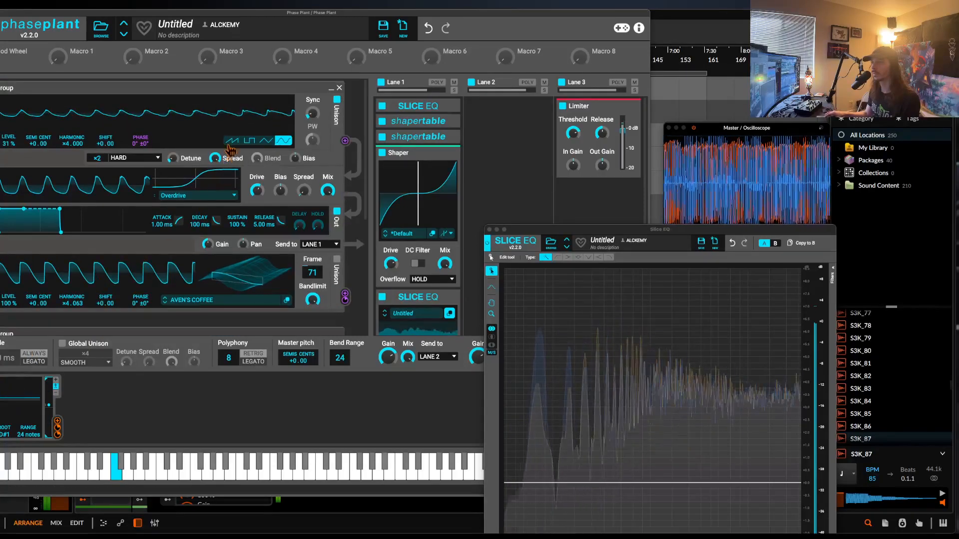
click(231, 141)
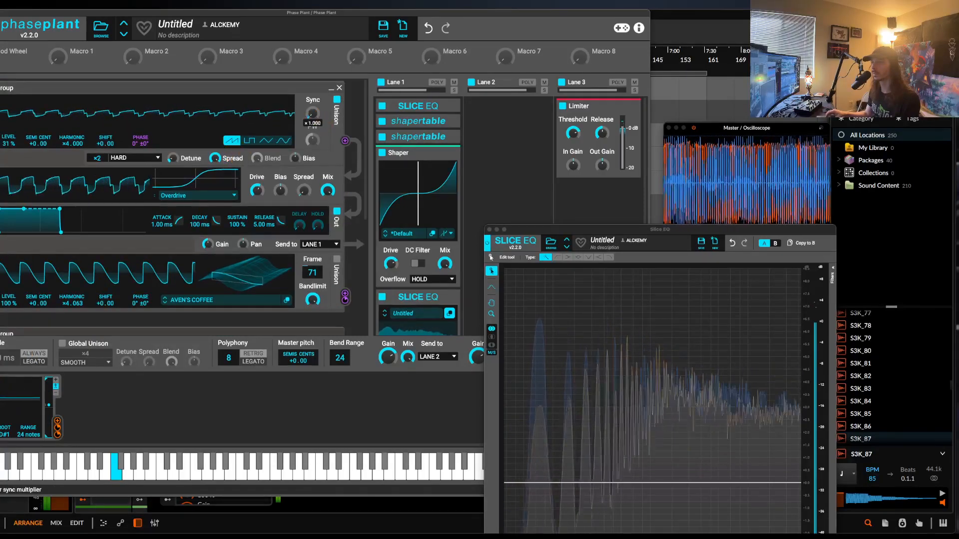
- Compare the Hard and Synthetic unison modes on the saw oscillator, choosing Synthetic with a detune of 79.9 ct
click(135, 159)
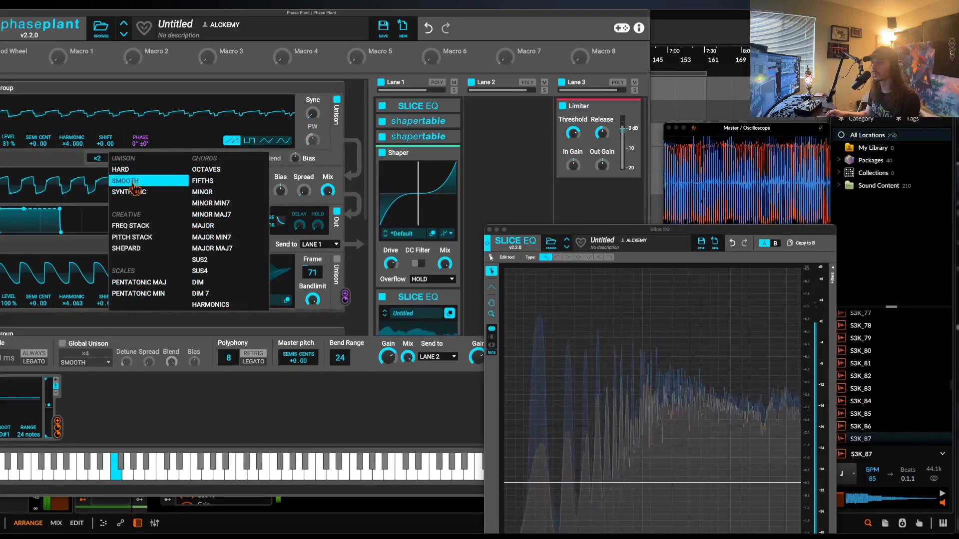
click(125, 168)
click(134, 159)
click(129, 192)
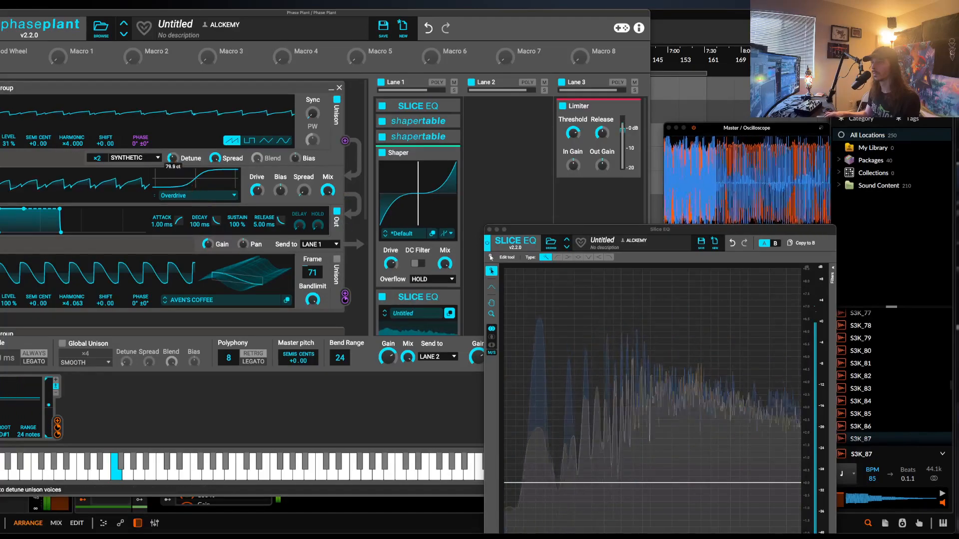
- Return the saw oscillator's harmonic to ×1.000 and try resetting and lowering its output level
drag(72, 143, 72, 162)
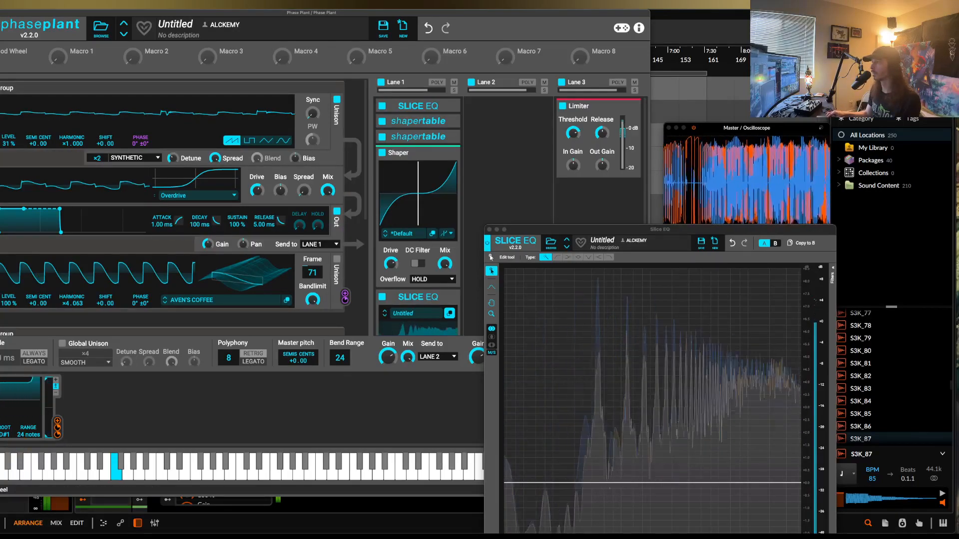
double_click(8, 146)
drag(8, 145, 8, 185)
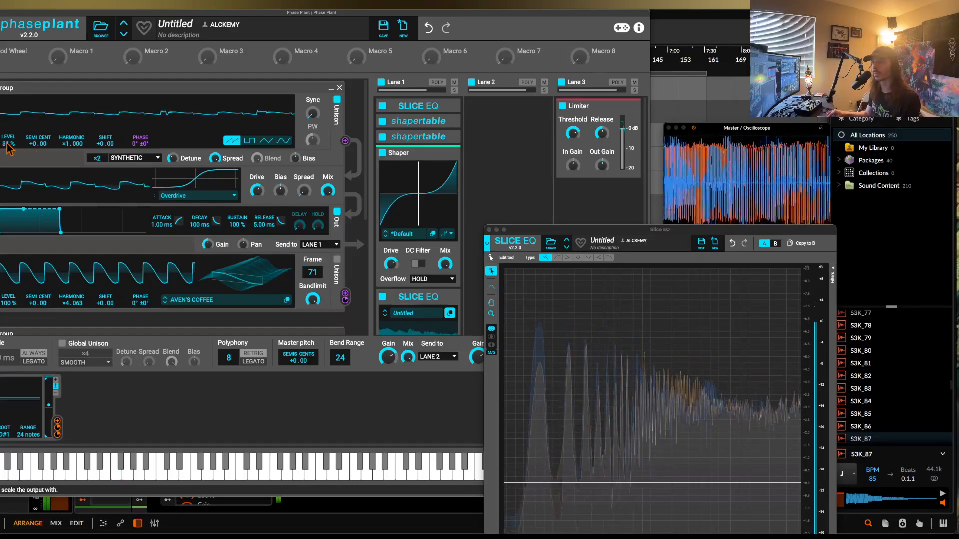
- Switch off unison on the saw oscillator and set its sync to ×1.279
click(337, 99)
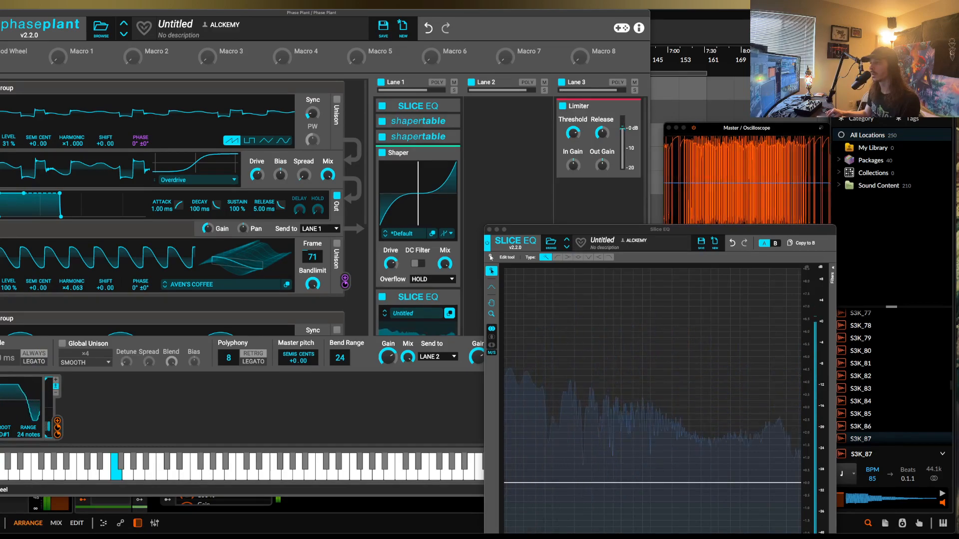
drag(312, 115, 312, 112)
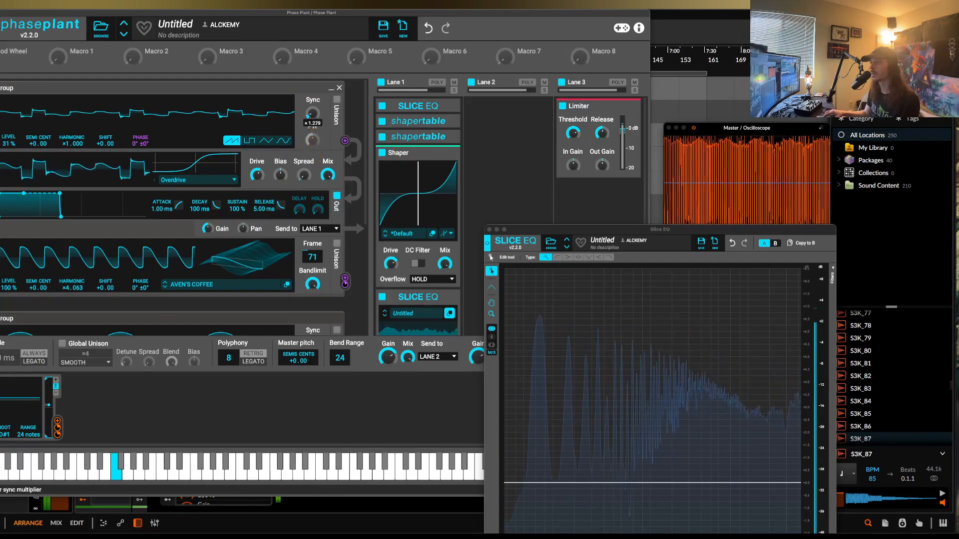
- Set the frame of the AVEN'S COFFEE wavetable oscillator to 139
mouse_move(1, 467)
mouse_down()
mouse_move(1, 455)
mouse_move(1, 477)
mouse_up()
mouse_move(312, 257)
mouse_down()
mouse_move(313, 220)
mouse_move(312, 238)
mouse_up()
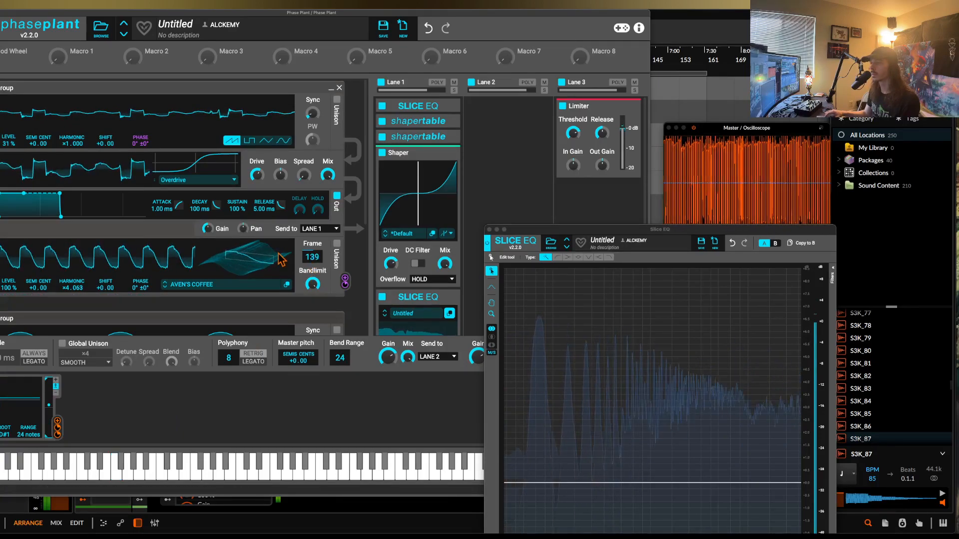
- Readjust the Shaper's drive and set its mix to 41 %, comparing the sound with the effect bypassed and active
scroll(280, 260, down, 5)
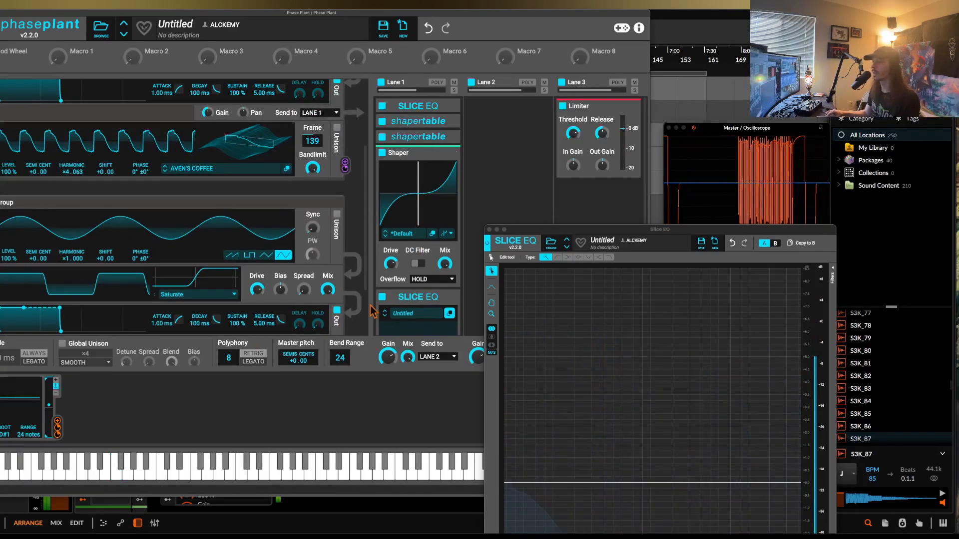
drag(444, 264, 444, 232)
mouse_move(391, 264)
mouse_down()
mouse_move(390, 272)
mouse_move(391, 262)
mouse_up()
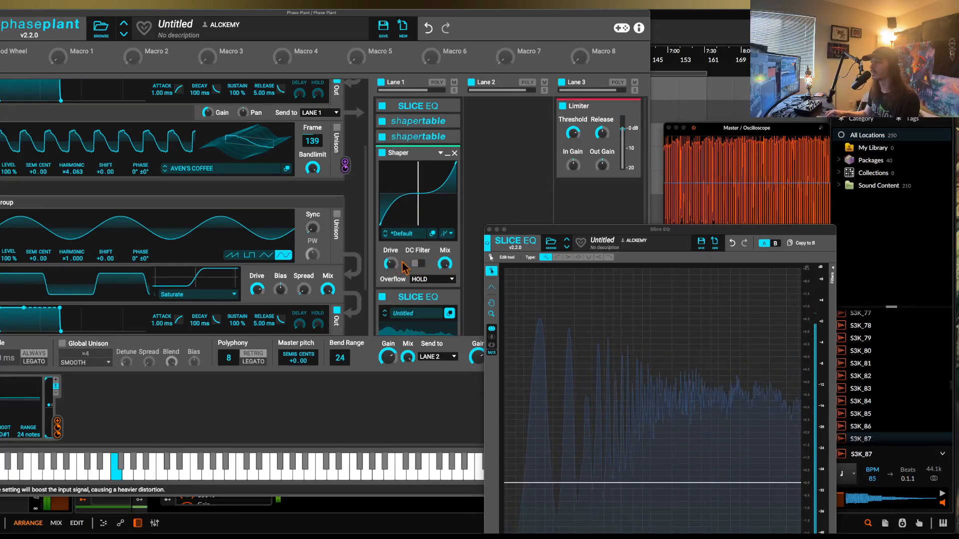
drag(444, 264, 445, 273)
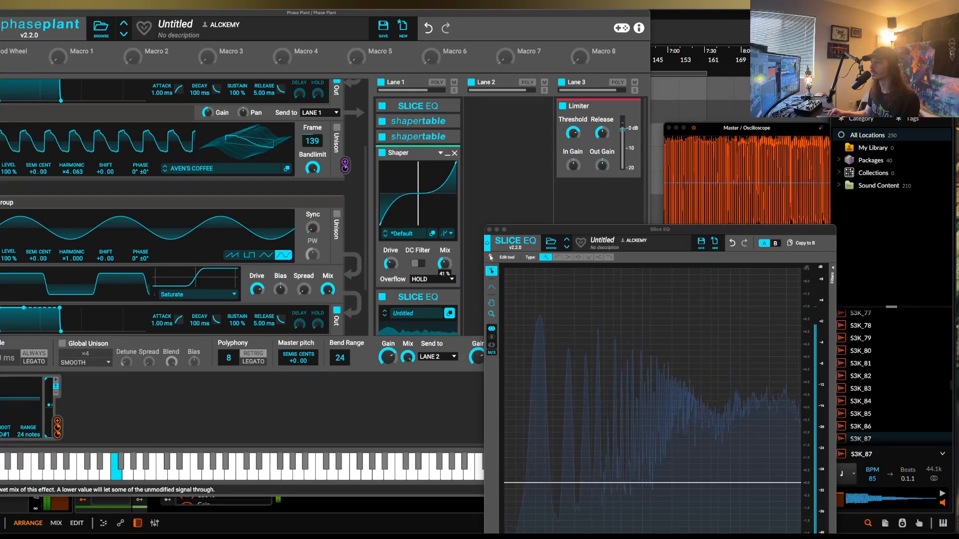
click(383, 154)
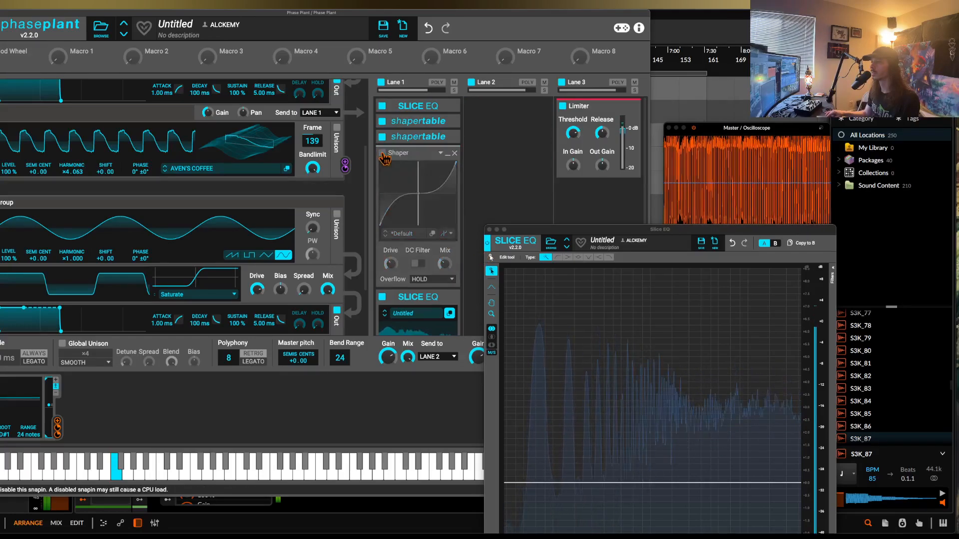
click(383, 153)
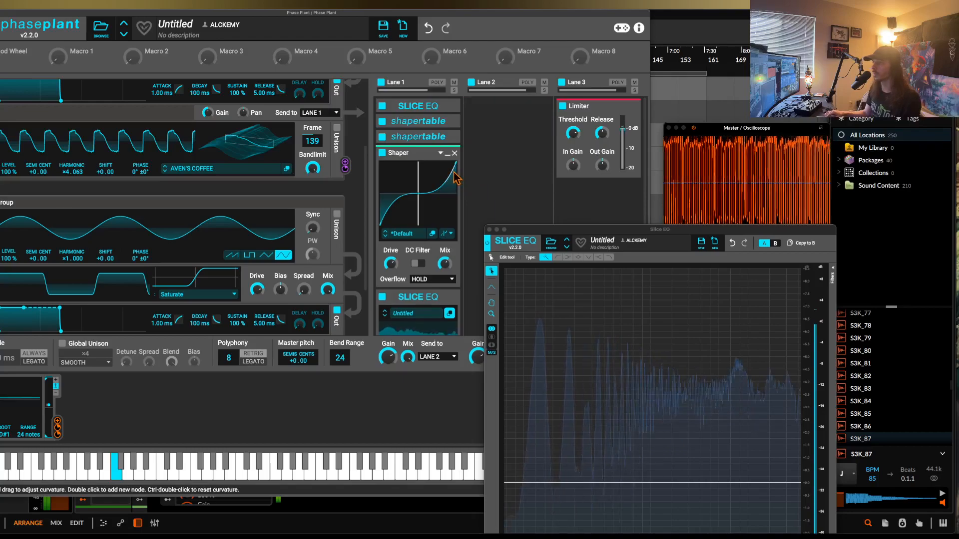
- Add a dip between the low boost and the existing cut in Lane 1's first Slice EQ, close both EQ windows and collapse that EQ
click(448, 106)
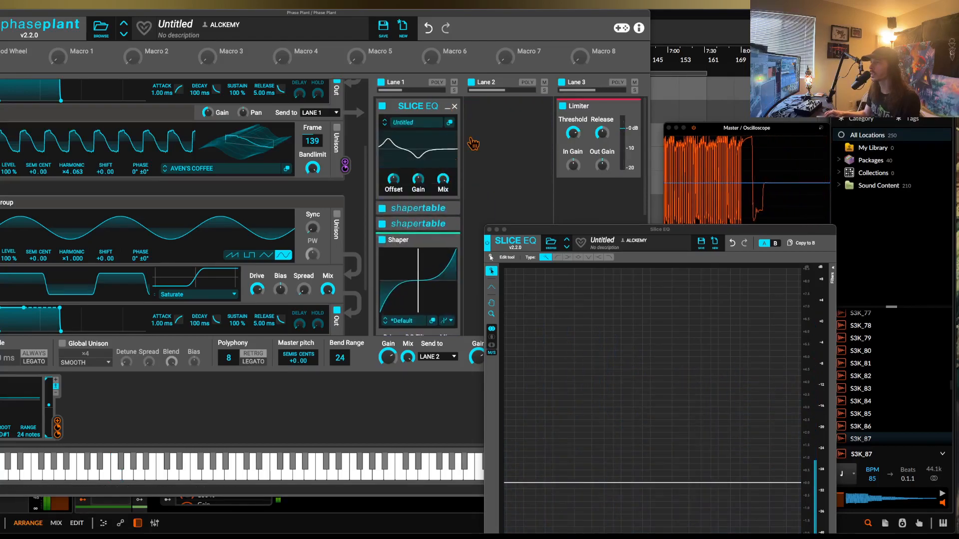
click(449, 122)
drag(500, 136, 117, 98)
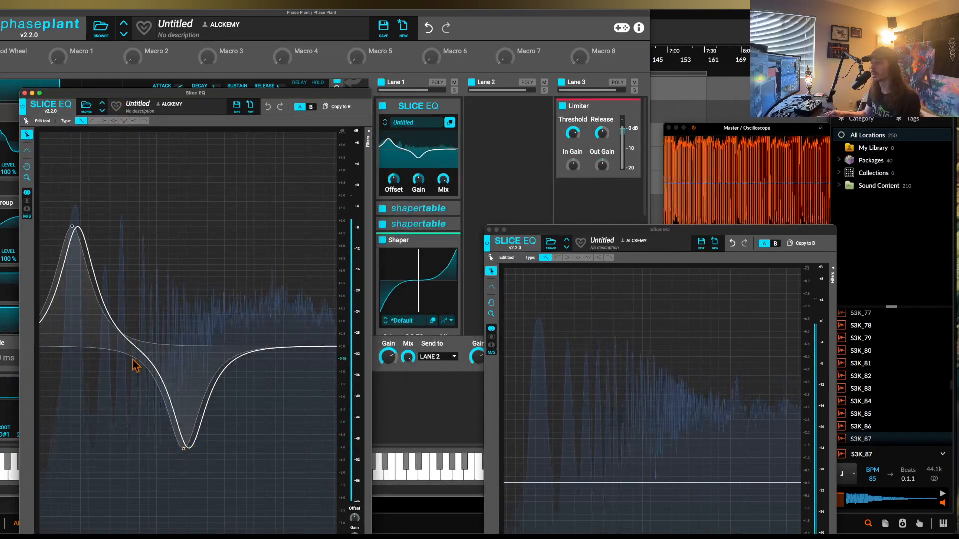
drag(133, 347, 109, 409)
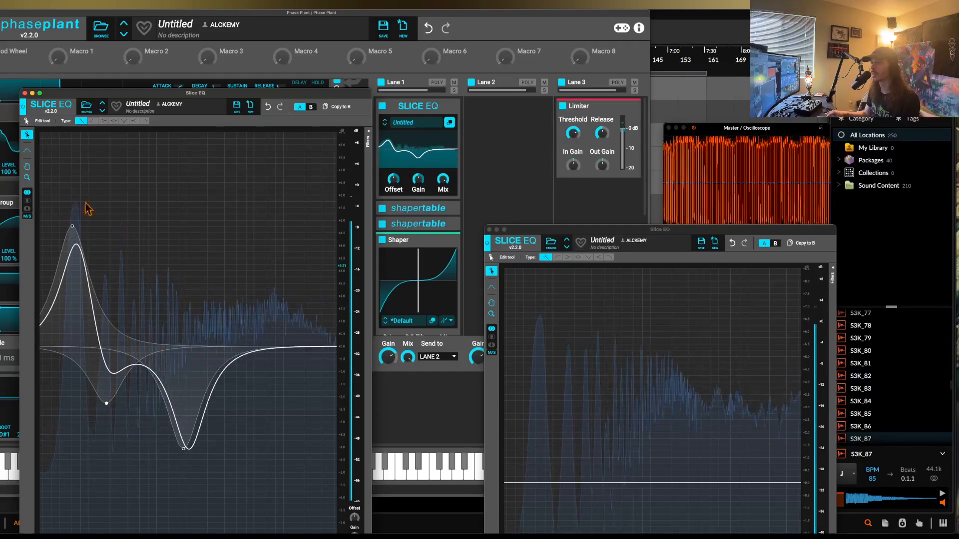
click(25, 93)
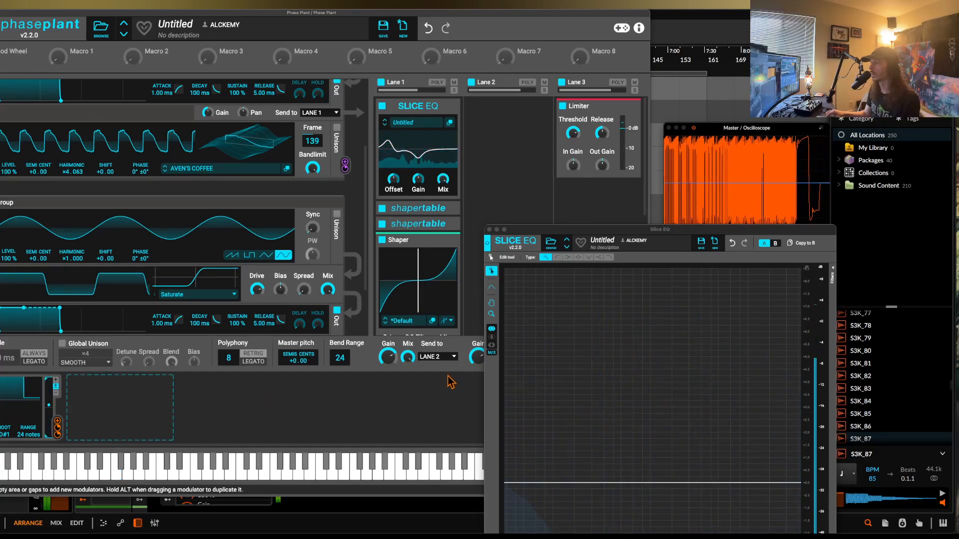
click(490, 230)
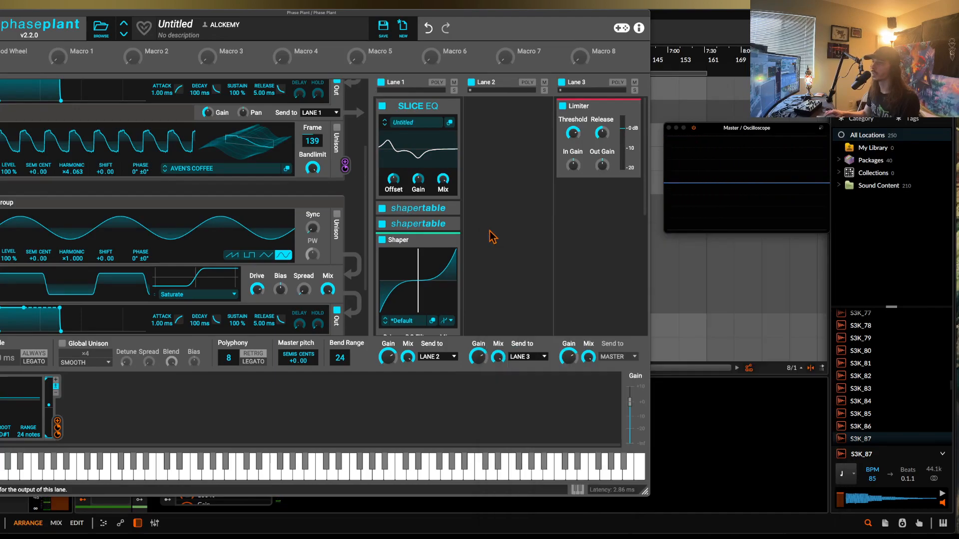
drag(449, 111, 449, 159)
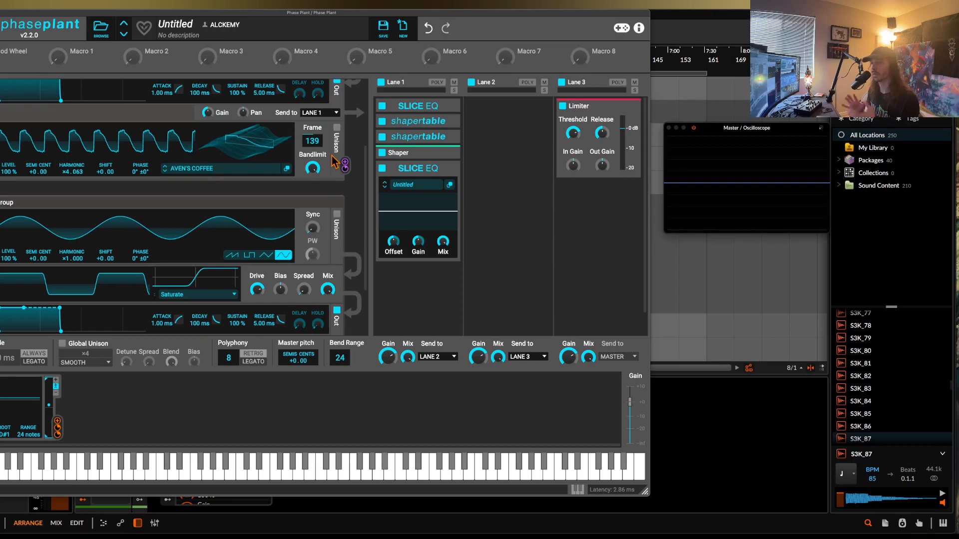
- Set the frame of the AVEN'S COFFEE wavetable oscillator to 74 and add an LFO modulator
drag(259, 145, 259, 170)
click(130, 395)
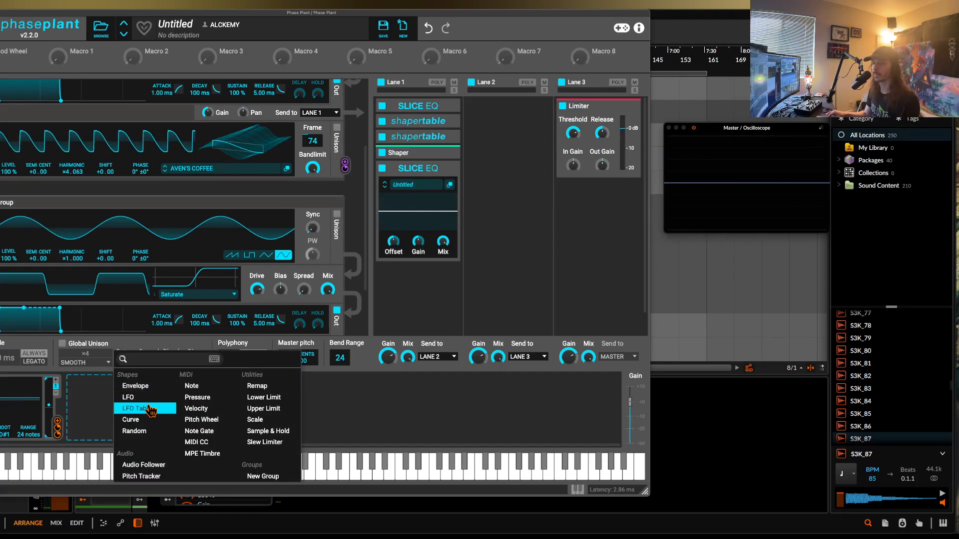
click(149, 409)
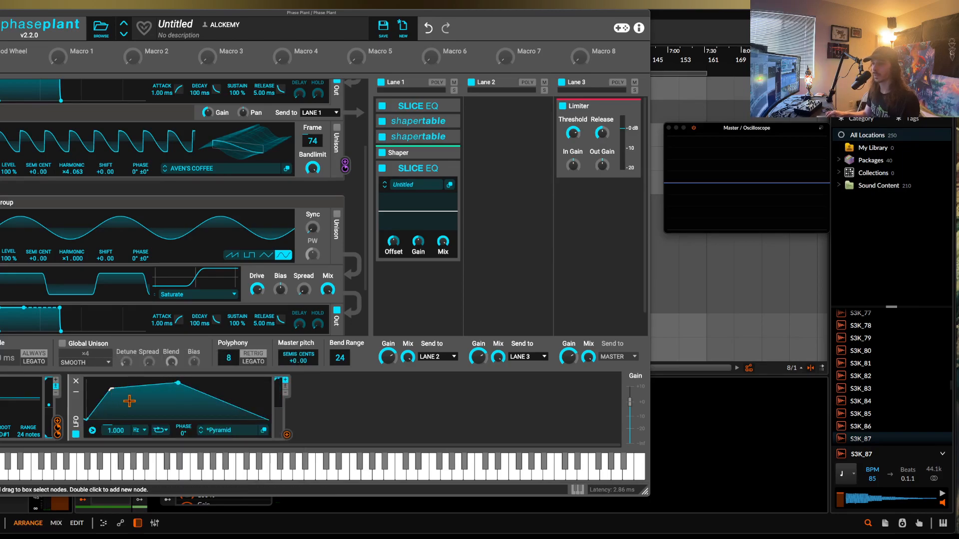
- Reshape the LFO's Pyramid curve with a low central node and a late second peak, and sync its rate at 16/8t
double_click(145, 413)
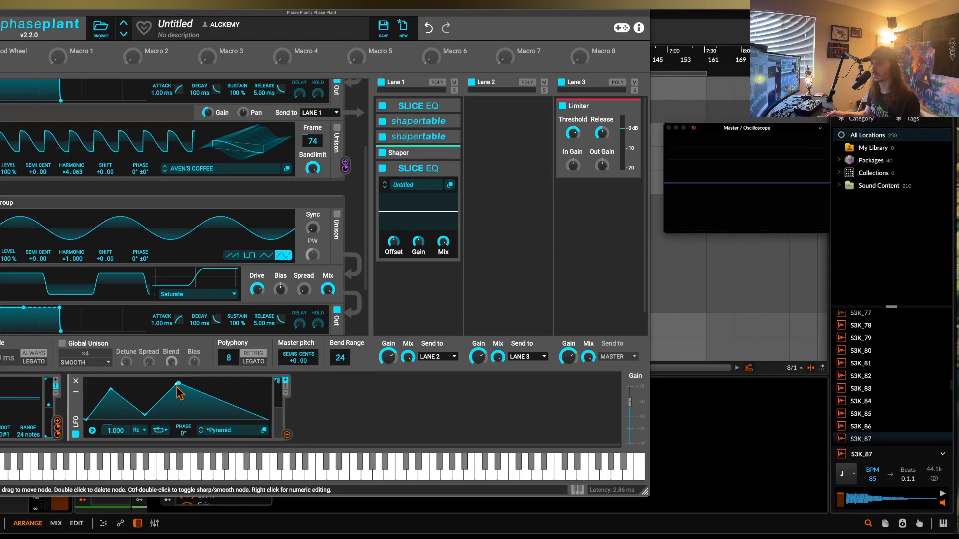
drag(178, 385, 245, 383)
click(140, 436)
click(145, 442)
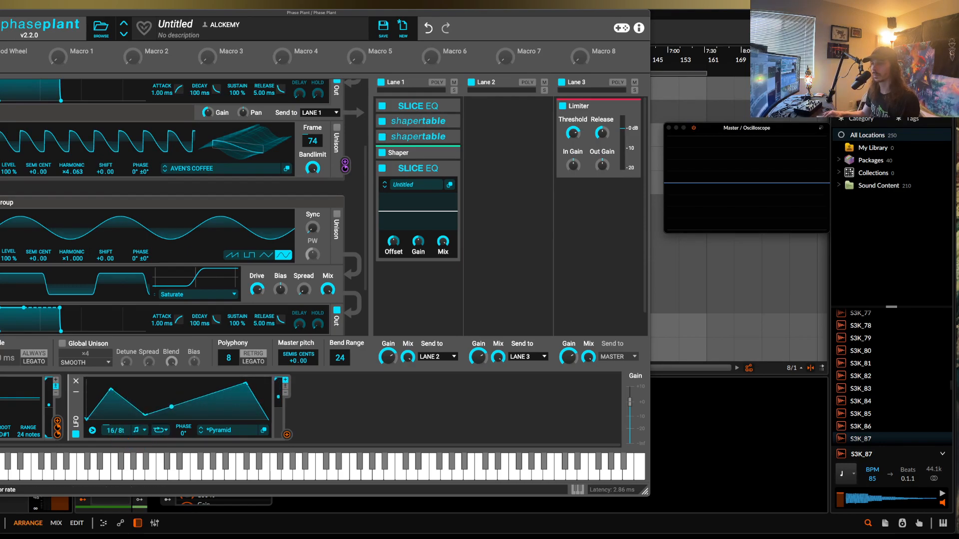
- Modulate the wavetable's frame (base 1) and the second Shaper Table's mix with the LFO at 16/4, leaving that table and the last Slice EQ collapsed
drag(287, 434, 312, 152)
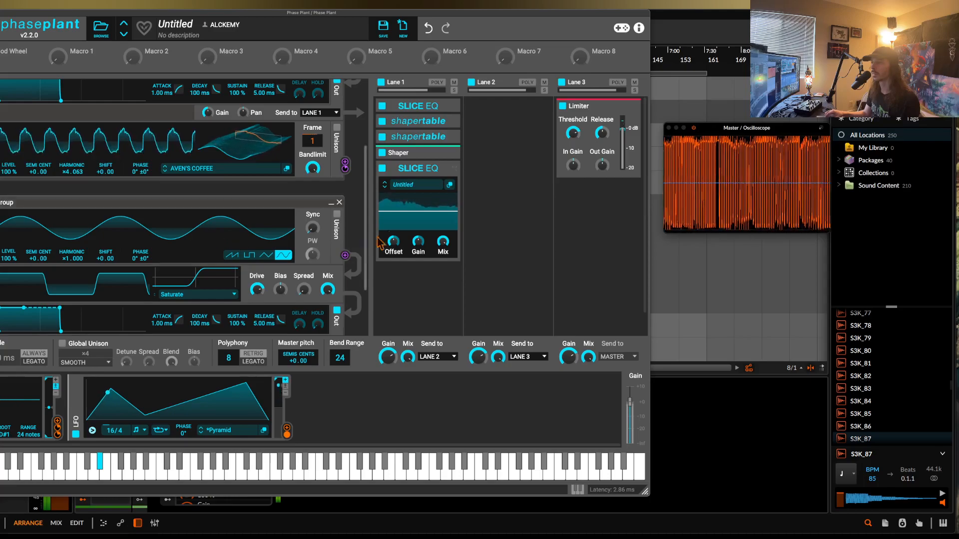
click(429, 136)
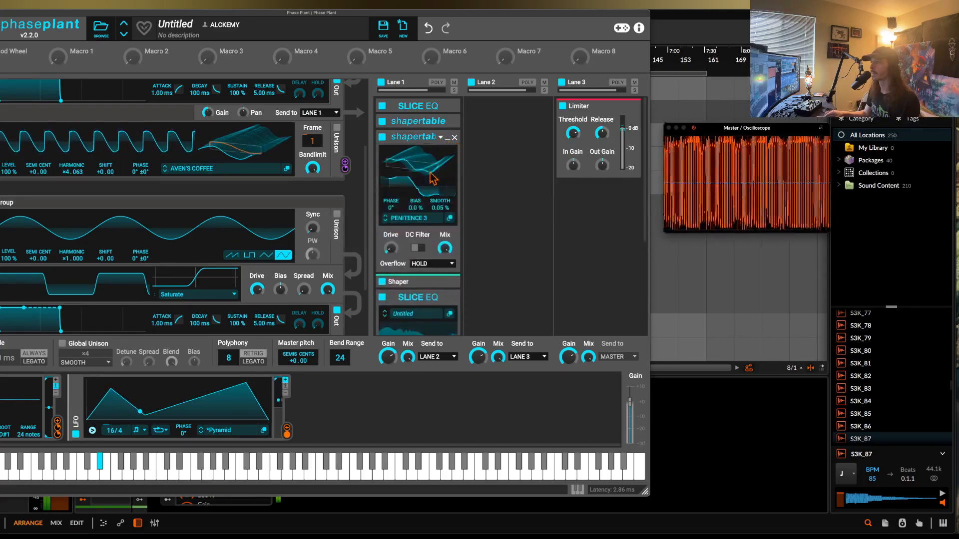
drag(287, 429, 442, 251)
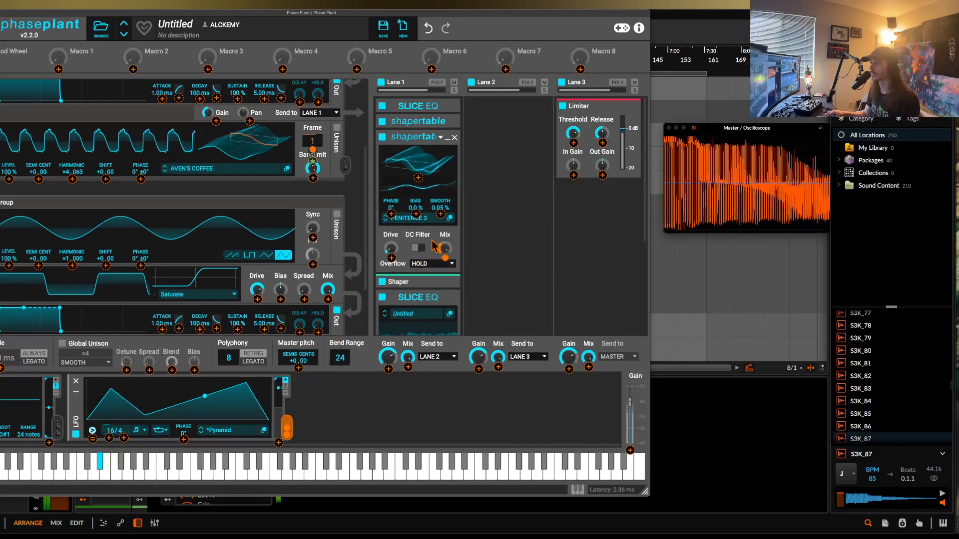
mouse_move(445, 266)
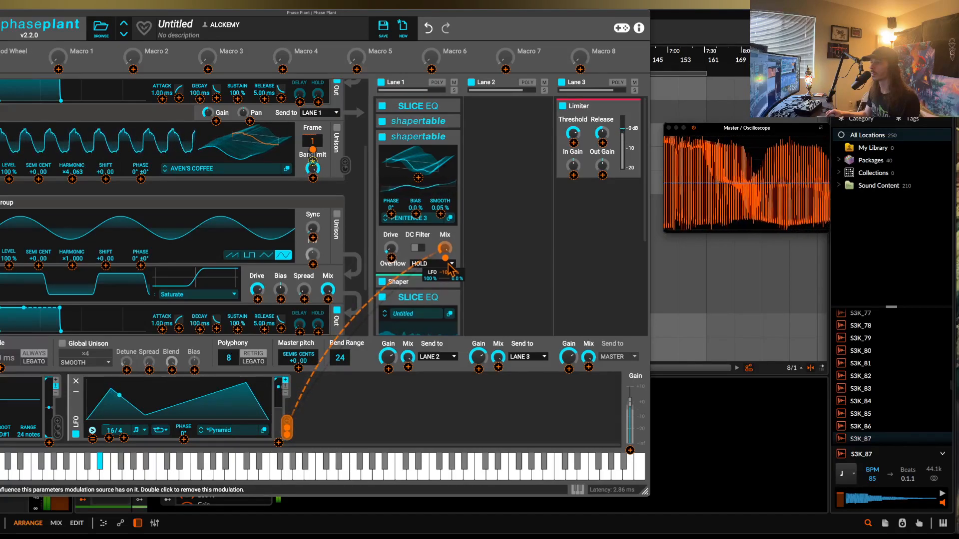
key(Escape)
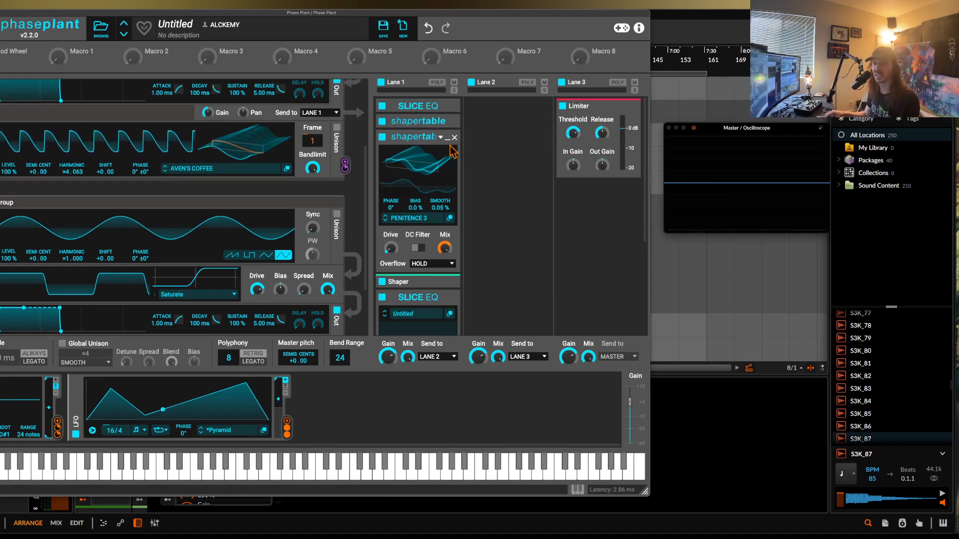
click(448, 137)
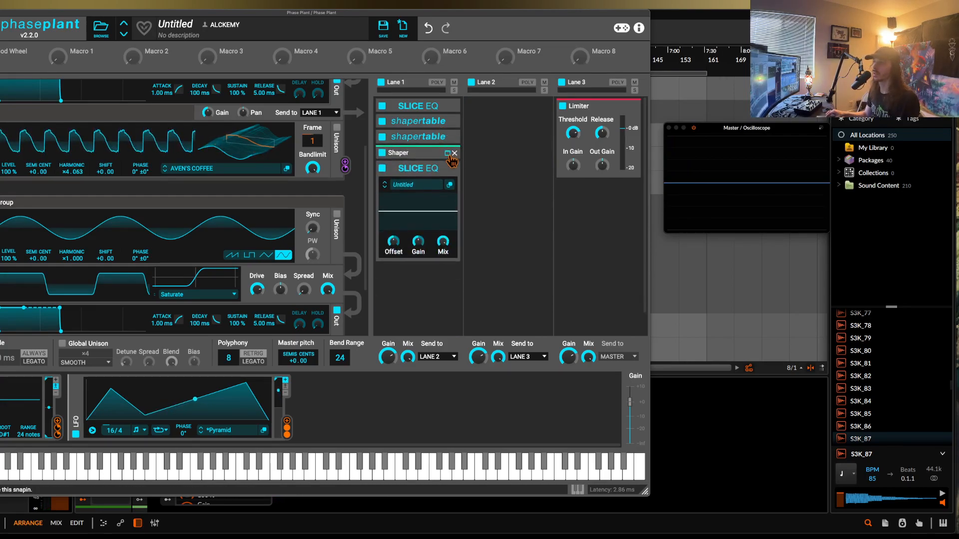
click(433, 168)
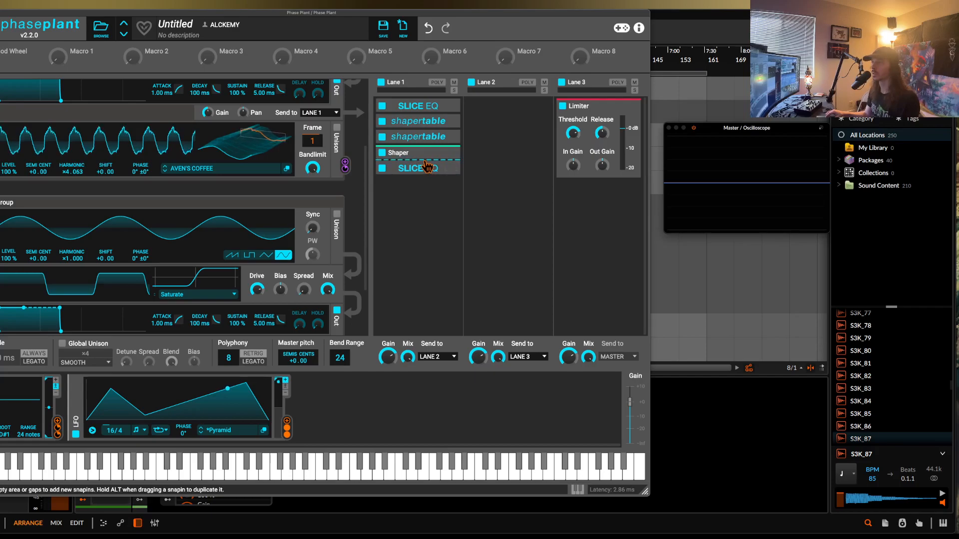
click(425, 166)
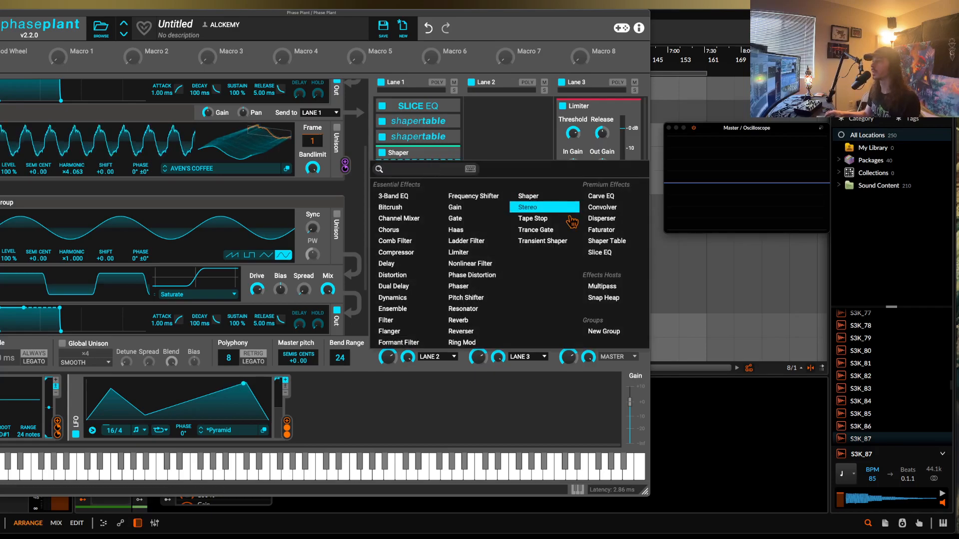
click(603, 286)
click(449, 186)
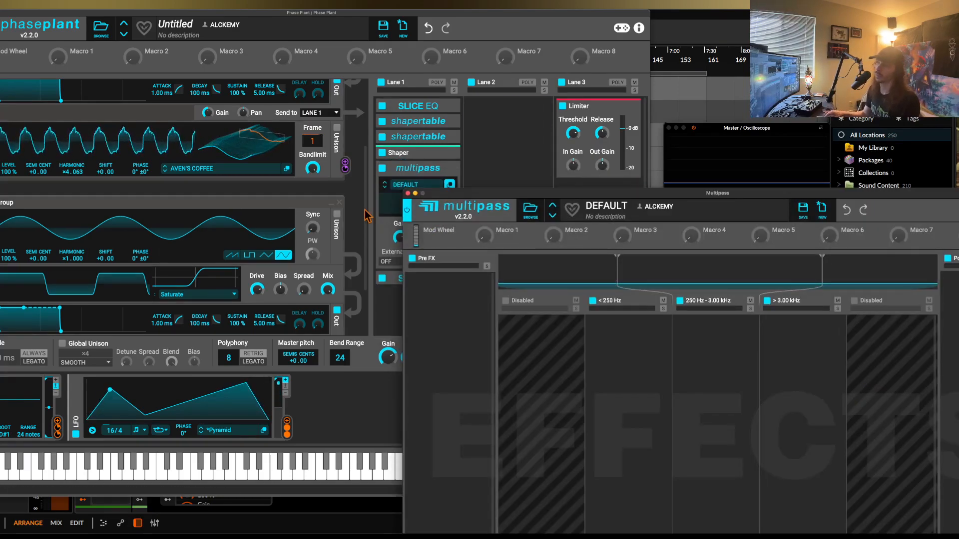
drag(524, 196, 91, 24)
click(1, 21)
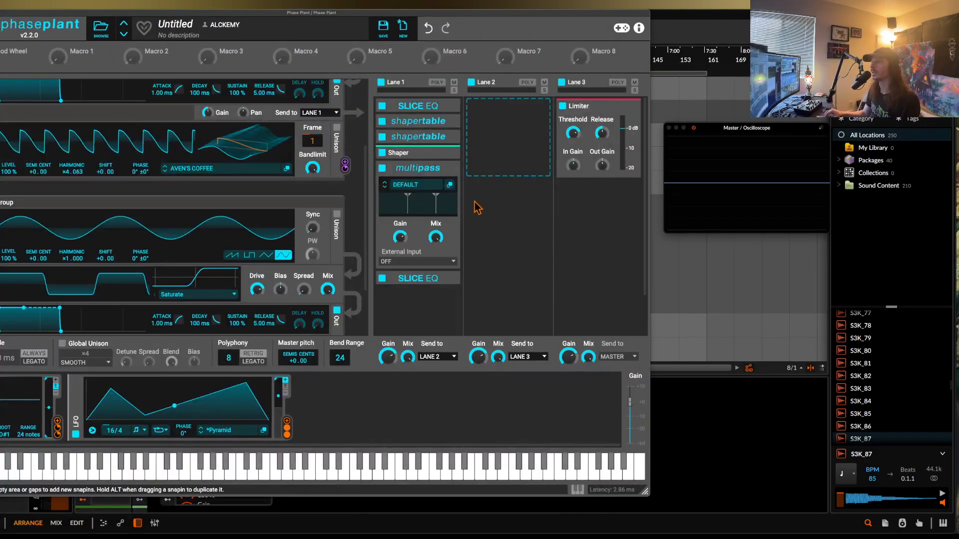
click(455, 169)
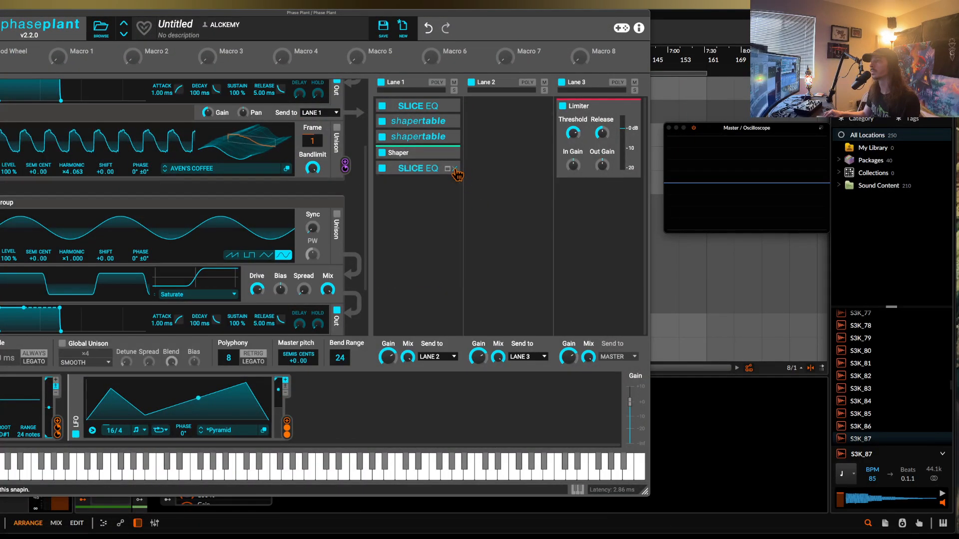
- Insert a Multipass between the Shaper and the last Slice EQ in Lane 1, view its default bands and close its window
click(430, 161)
click(607, 287)
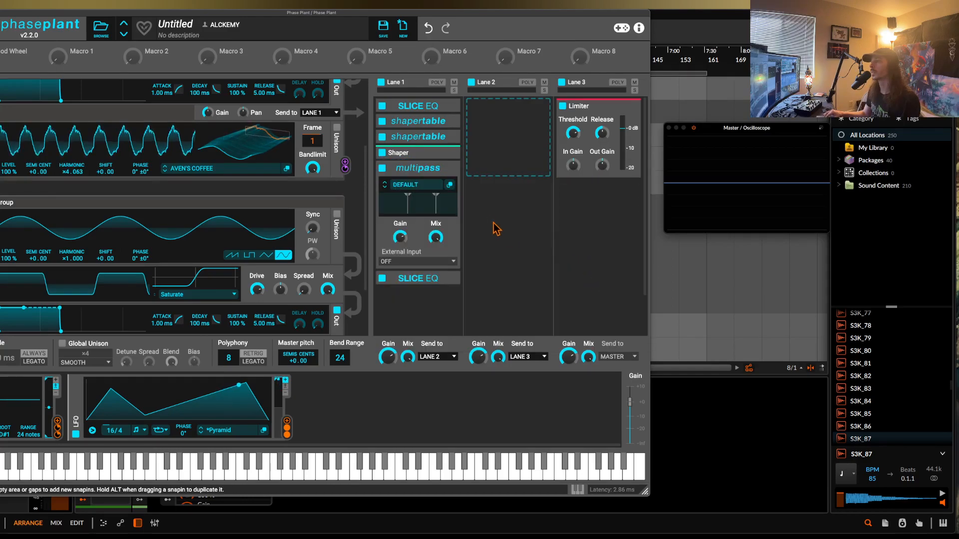
click(450, 187)
drag(714, 192, 143, 14)
drag(0, 20, 20, 106)
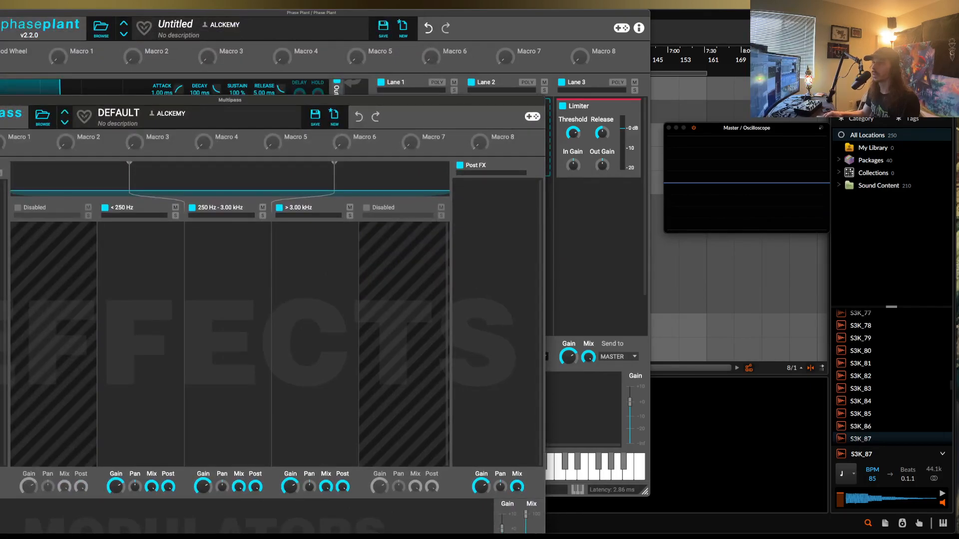
click(0, 100)
- Add a Multipass to Lane 2 and load the favorite preset FINAL NEURO CHAIN
click(539, 126)
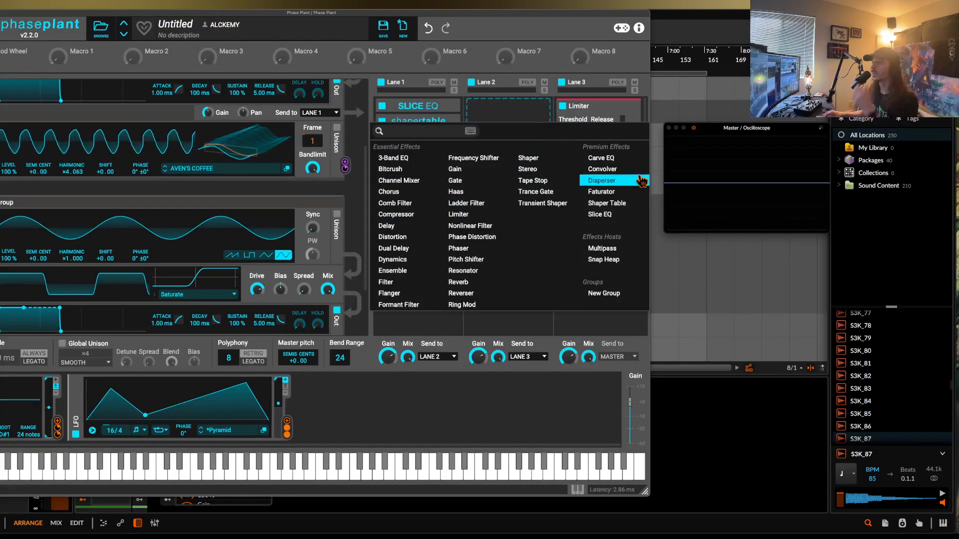
click(601, 240)
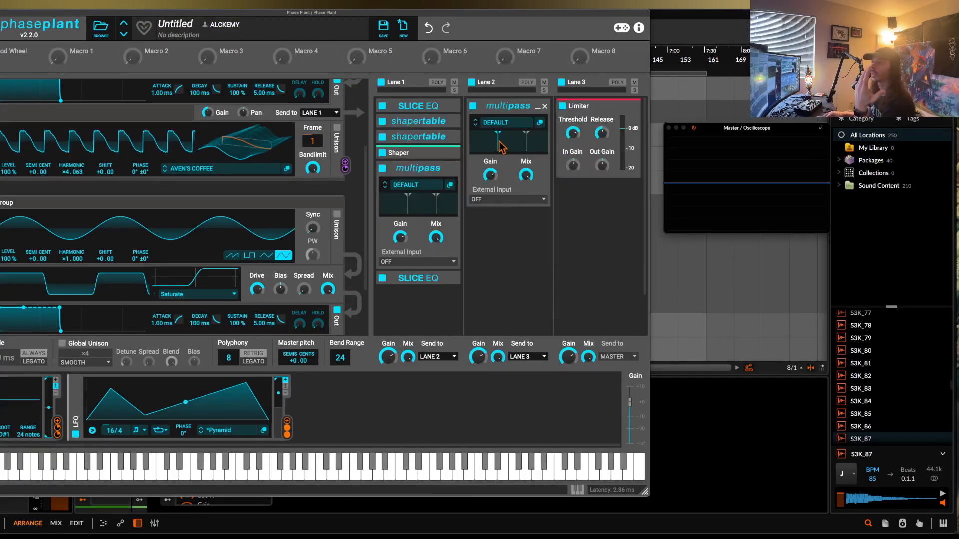
click(496, 124)
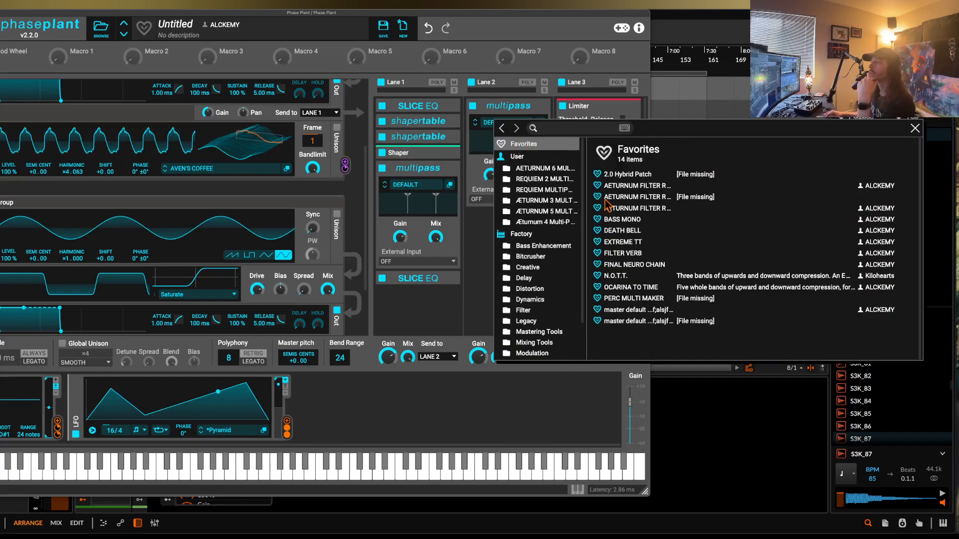
double_click(625, 269)
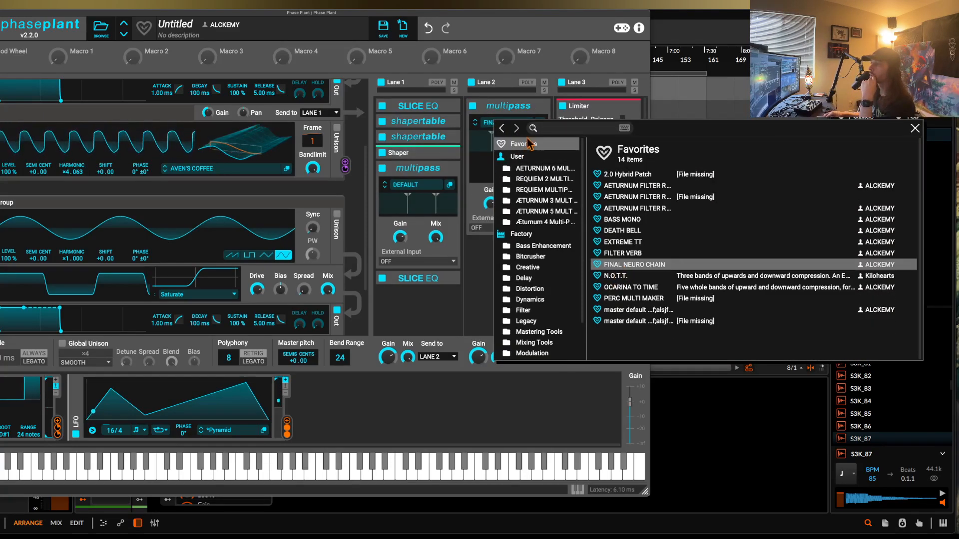
- Examine the Lane 2 Multipass chain and its Post FX Slice EQ, trying that EQ's mix, and close the windows and collapse the Multipass
click(540, 124)
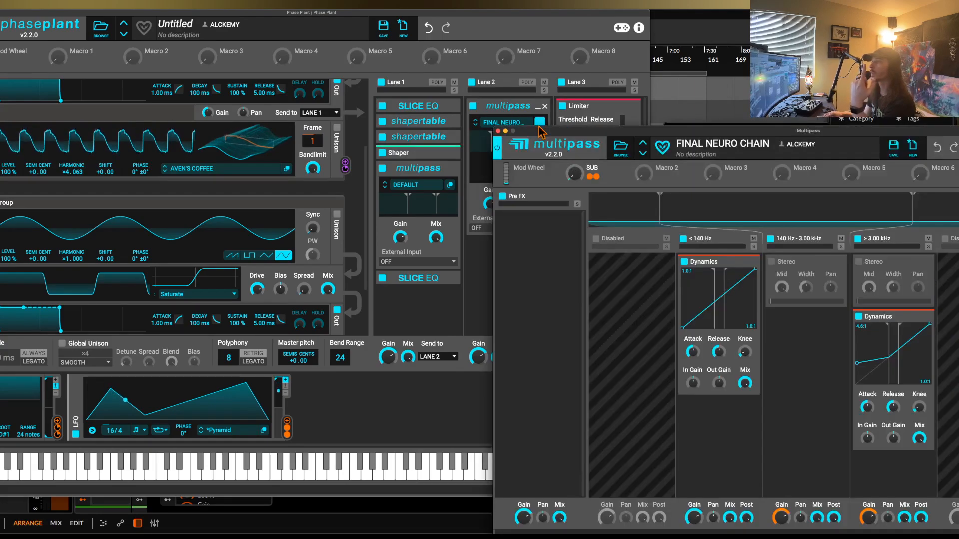
drag(673, 139, 167, 72)
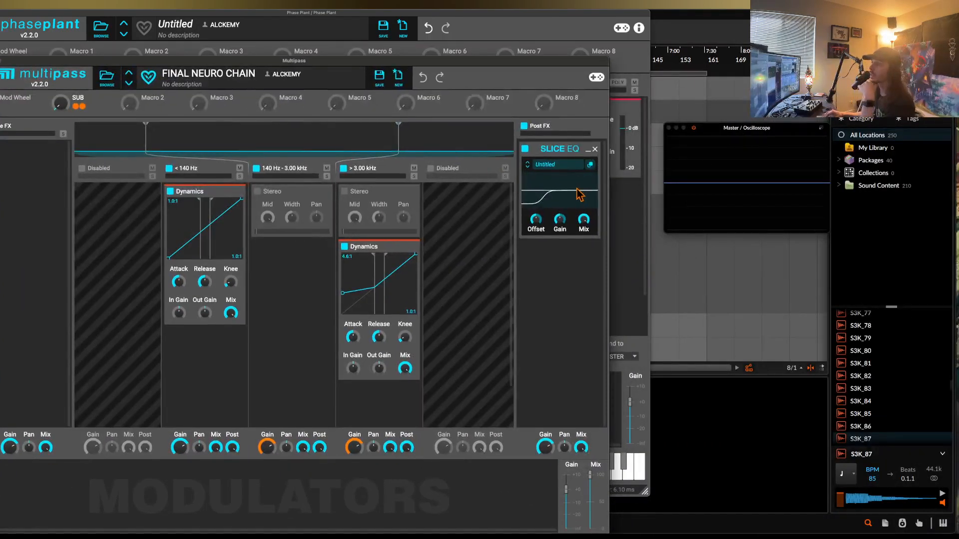
click(590, 164)
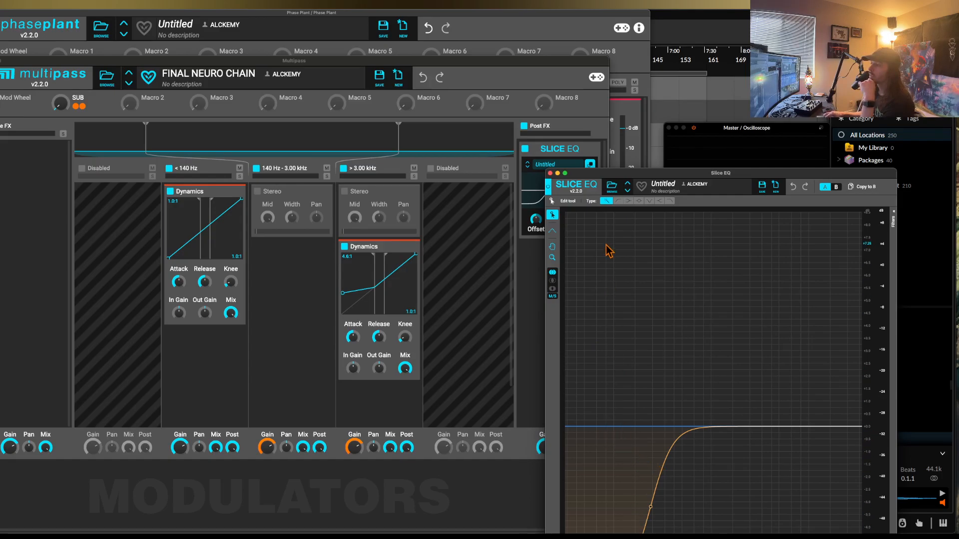
drag(625, 173, 454, 14)
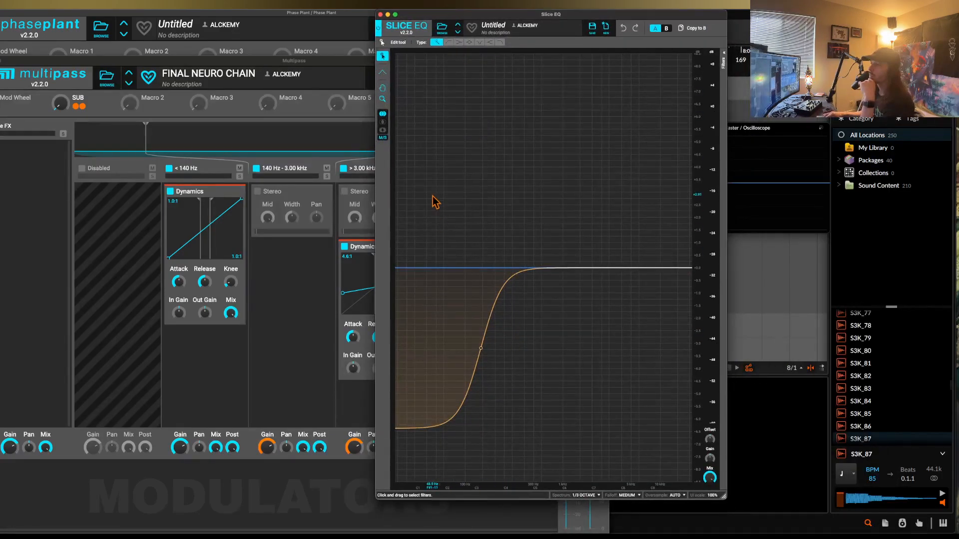
drag(709, 477, 710, 519)
drag(710, 477, 709, 434)
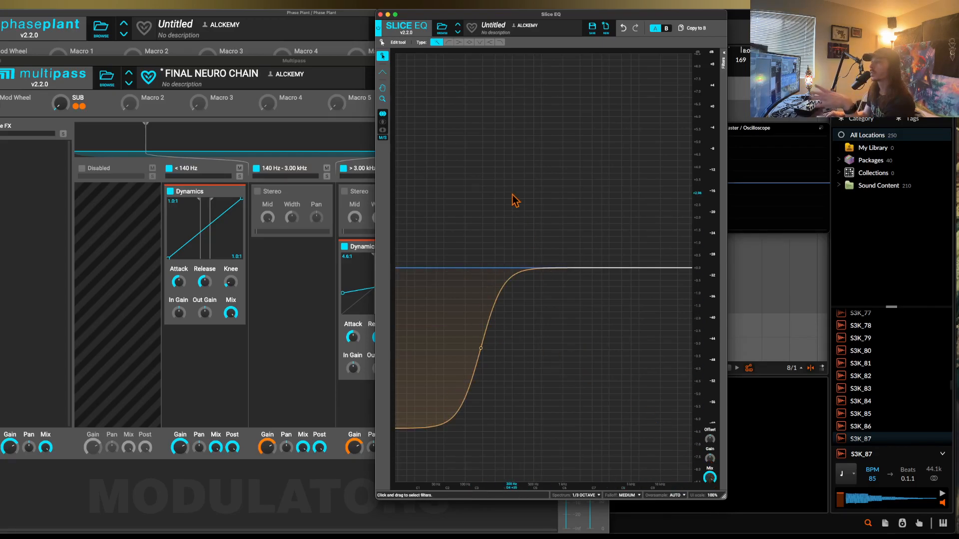
click(380, 15)
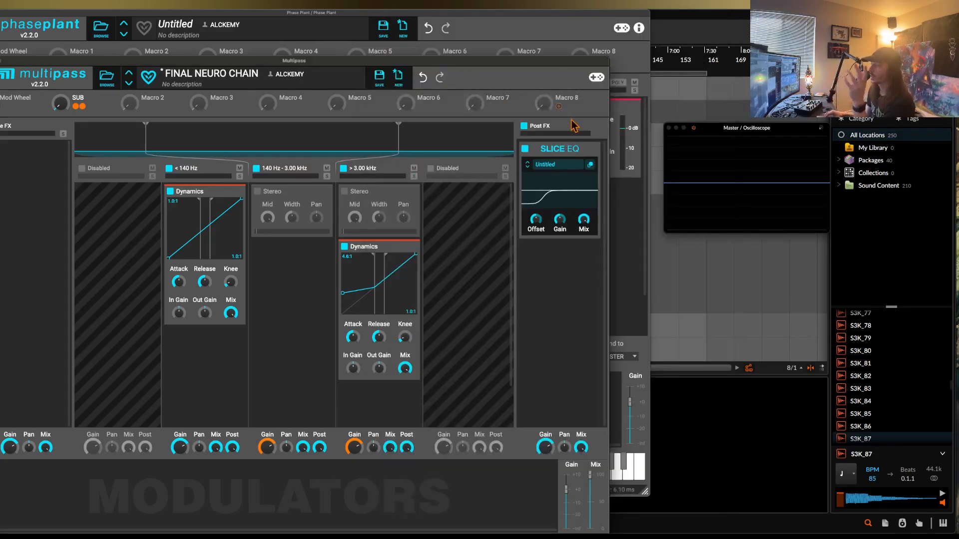
click(0, 61)
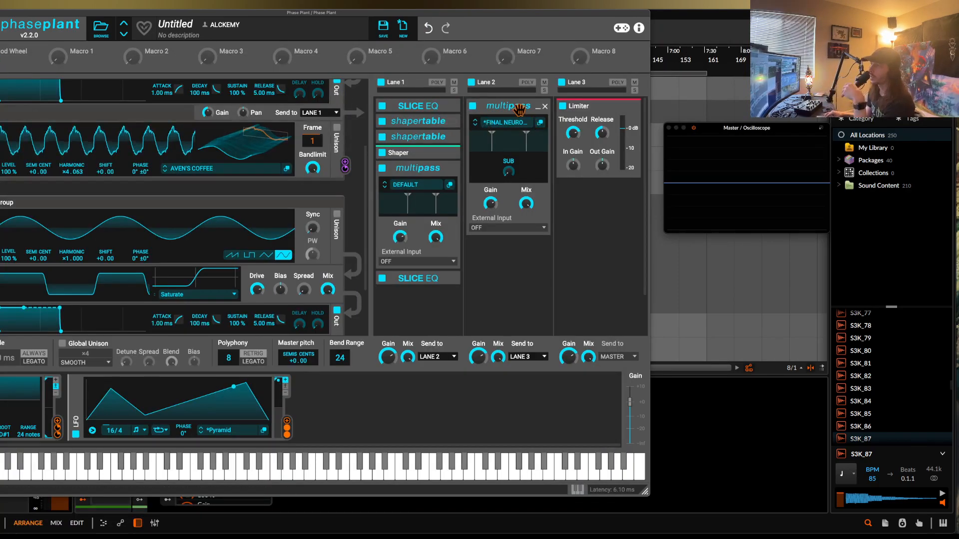
click(537, 107)
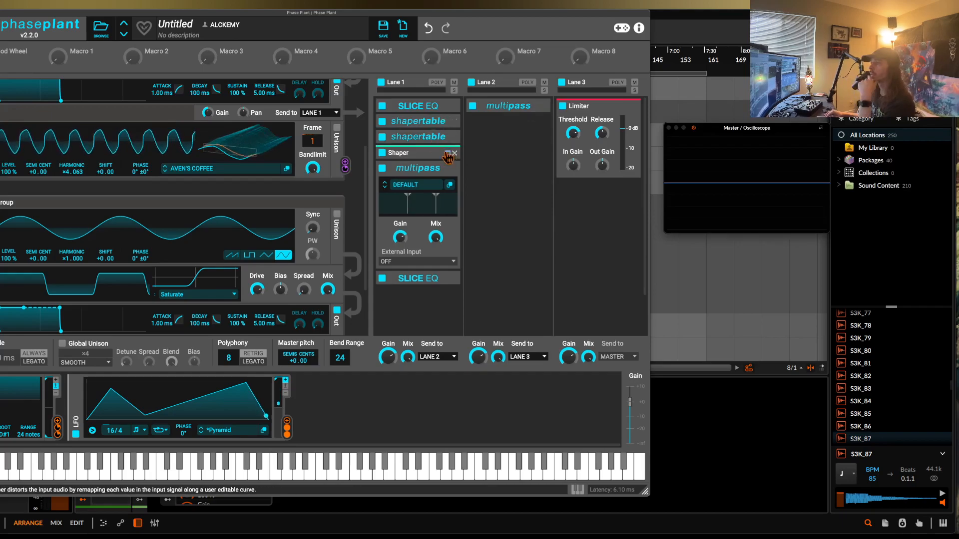
- Replace the Multipass below the Shaper in Lane 1 with a Snap Heap and open its window in full view
click(450, 185)
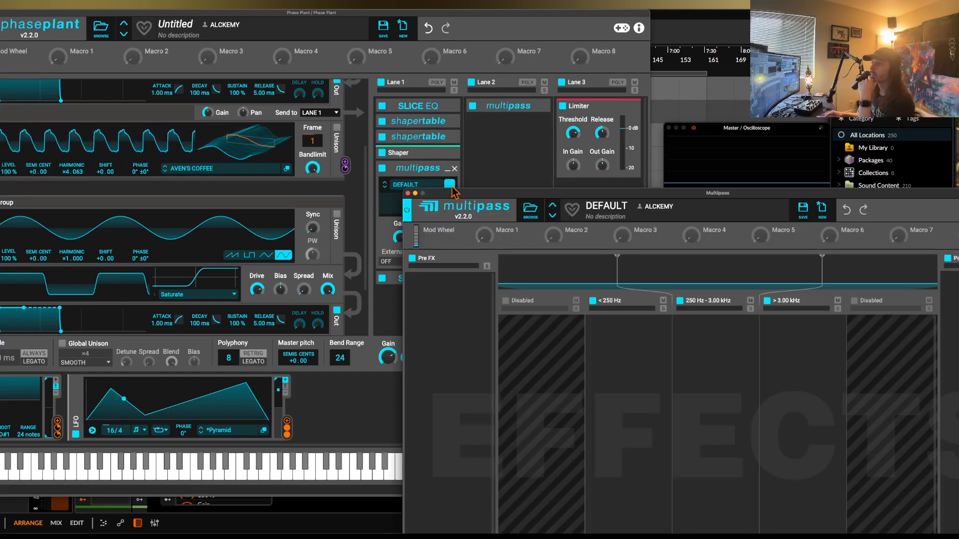
click(408, 193)
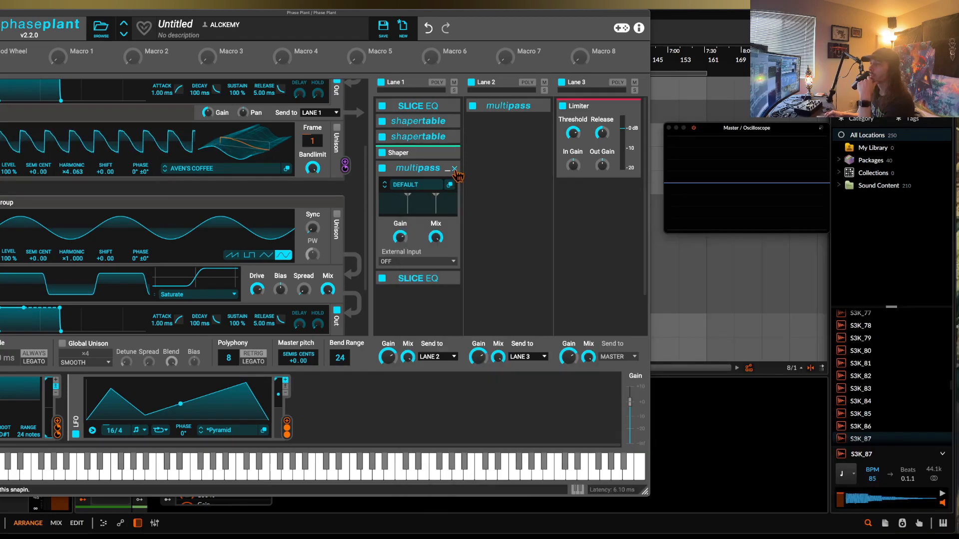
click(455, 169)
click(432, 165)
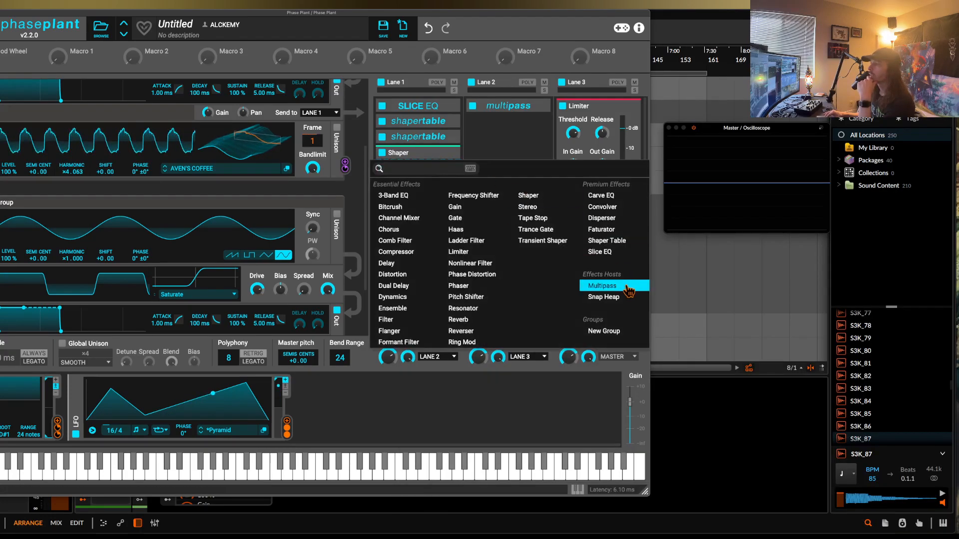
click(603, 296)
click(449, 185)
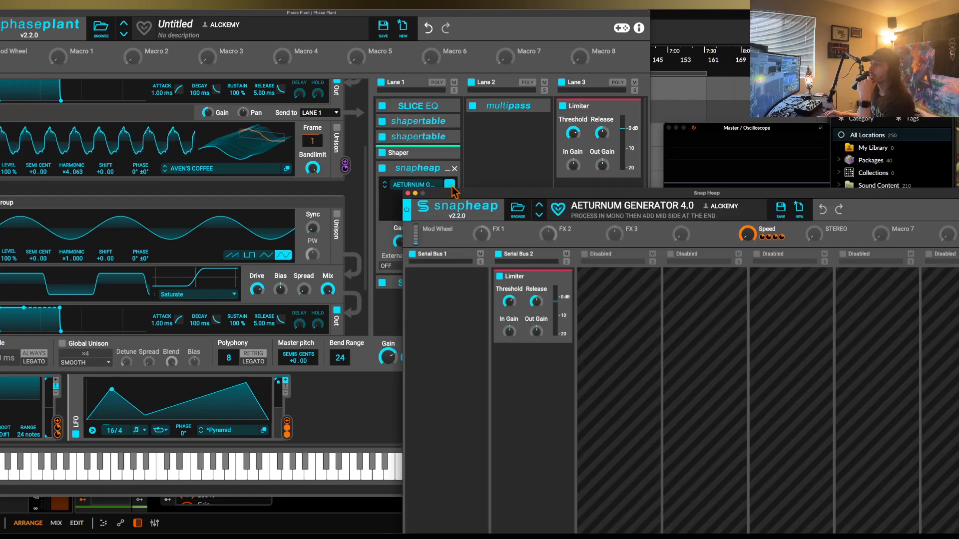
drag(509, 195, 165, 45)
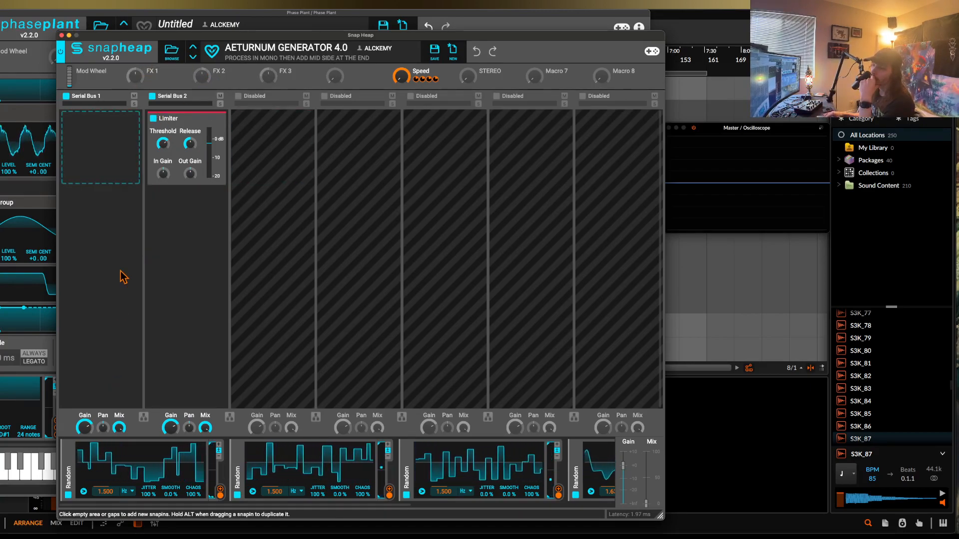
drag(235, 38, 165, 18)
- Set the first Random modulator's smoothing to 28% and the first three Random rates to 1.201, 1.004 and 0.875 Hz
drag(103, 473, 103, 470)
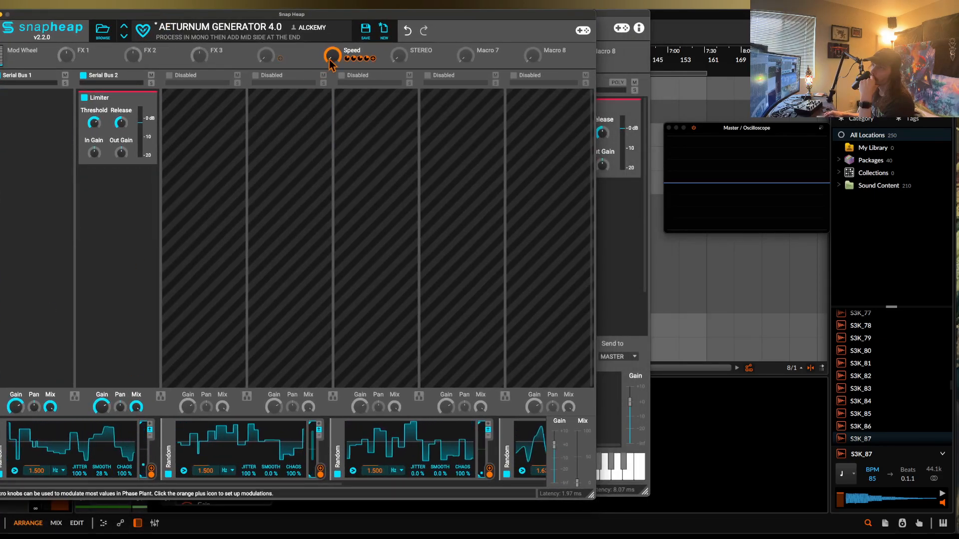
drag(333, 57, 41, 457)
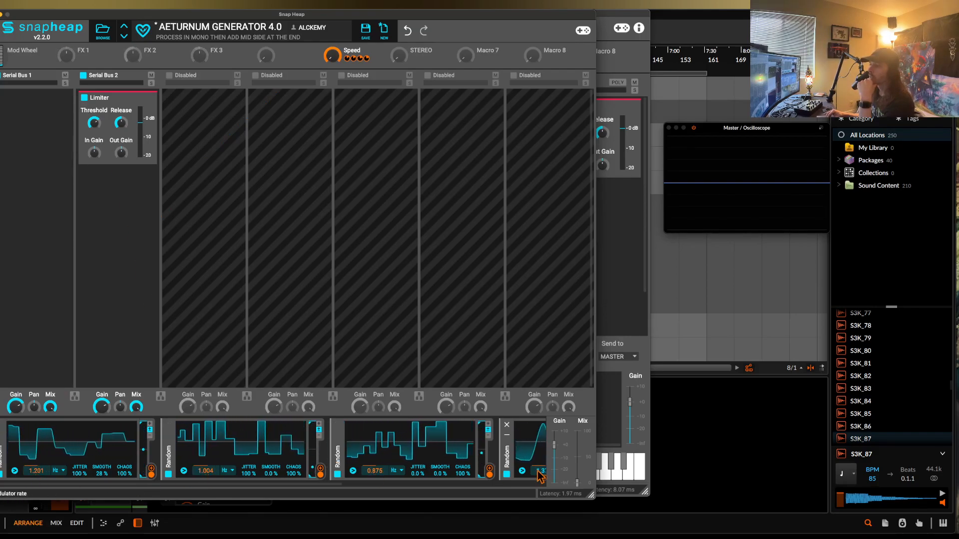
- Add a Slice EQ to Serial Bus 1 of the Snap Heap and open its editor in a widened window
click(33, 118)
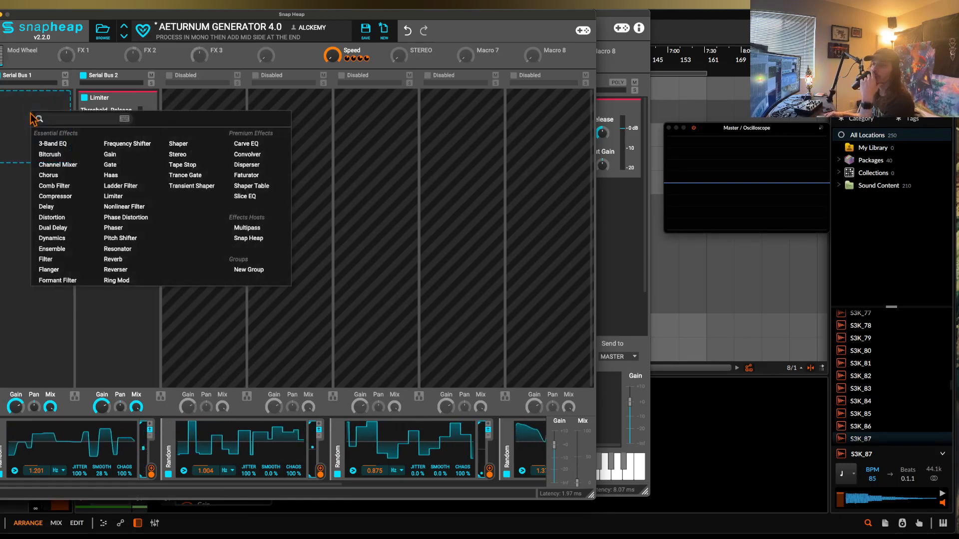
click(249, 197)
click(62, 114)
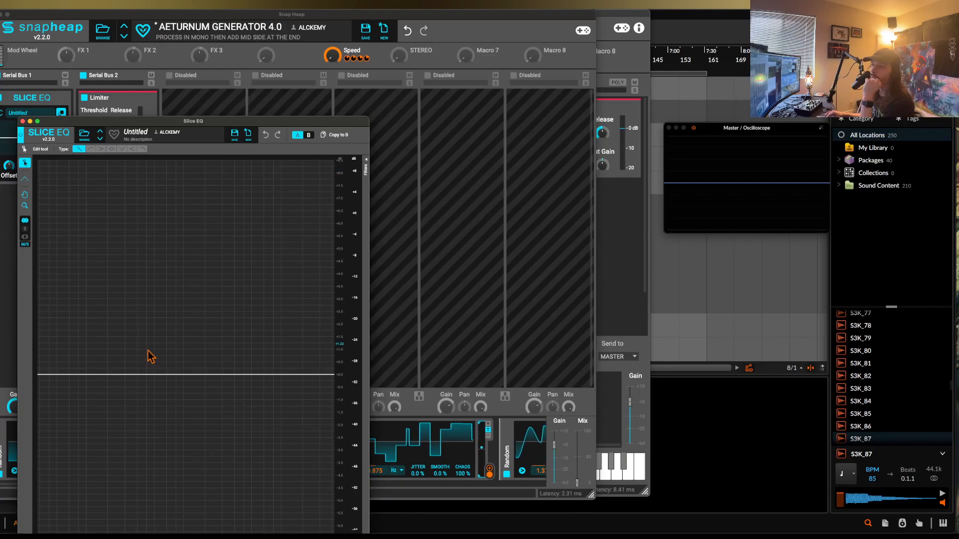
drag(291, 121, 254, 14)
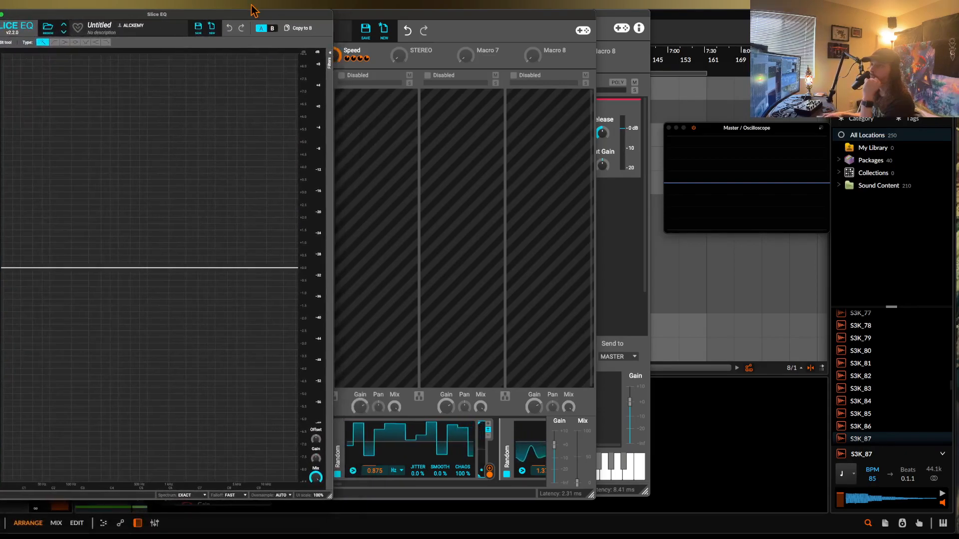
drag(336, 496, 683, 491)
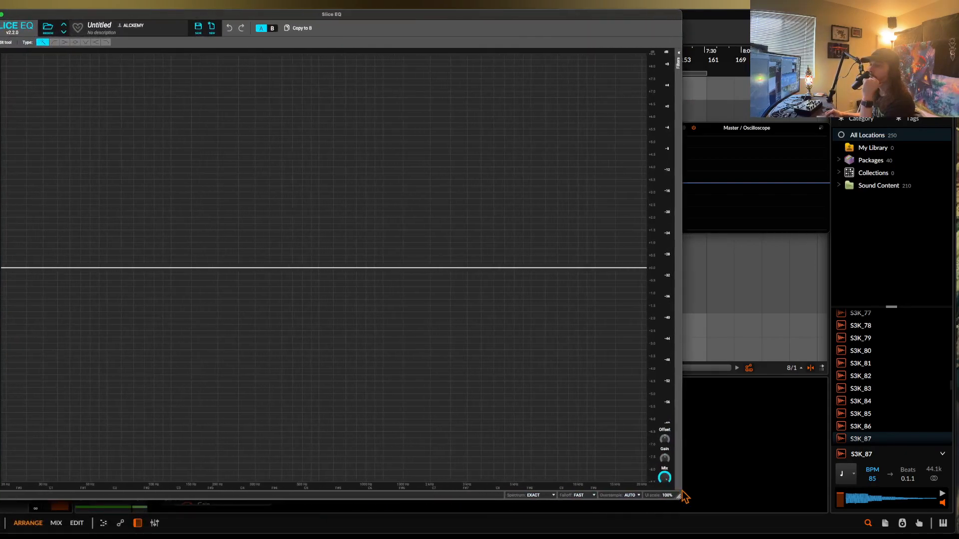
- Shape the Slice EQ curve with three boosts alternating with three narrow cuts across the low and middle frequencies and close its editor
drag(186, 277, 118, 79)
drag(320, 270, 162, 419)
drag(300, 268, 237, 200)
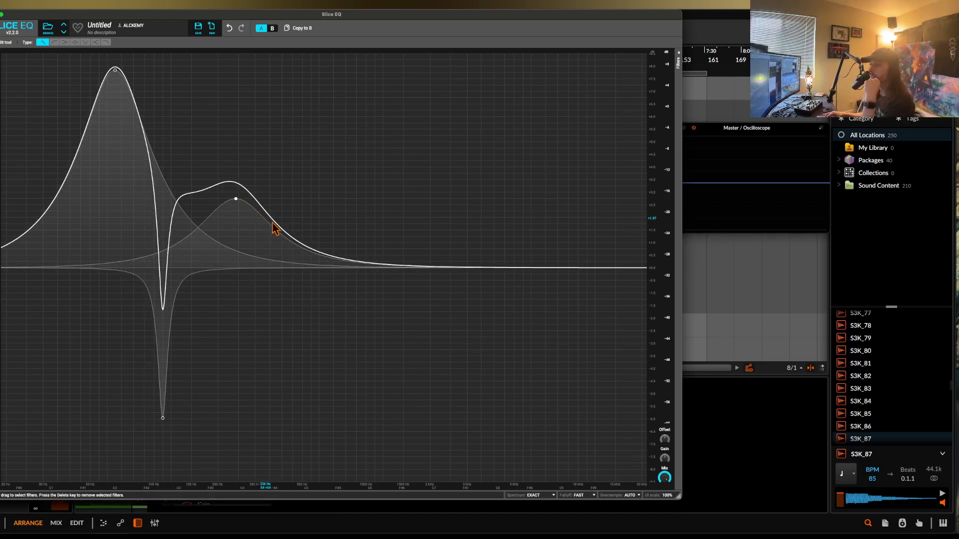
drag(342, 270, 211, 391)
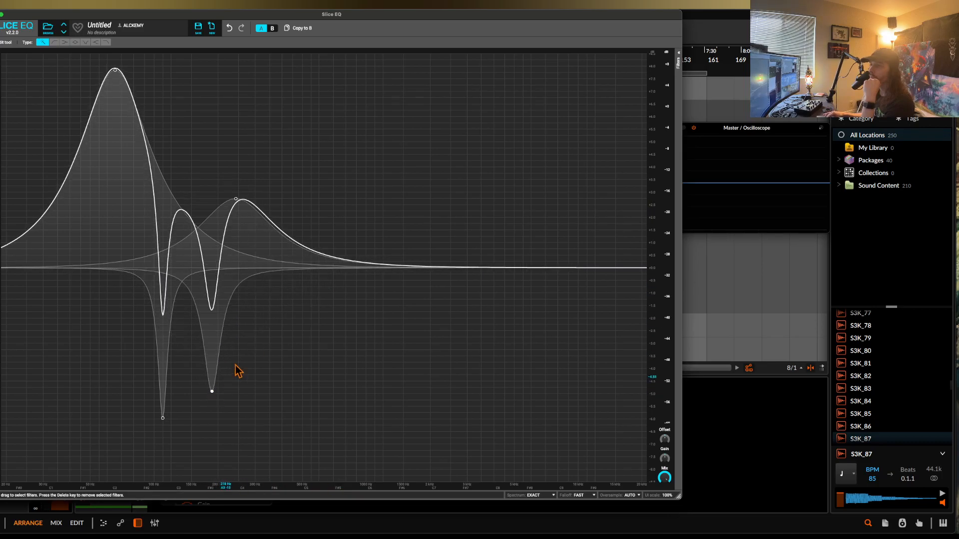
drag(353, 269, 312, 163)
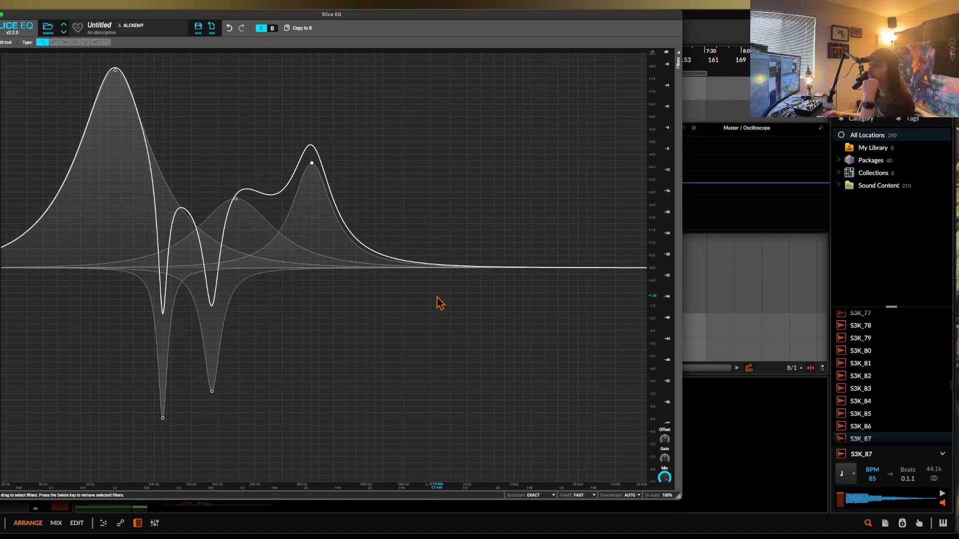
drag(421, 274, 335, 402)
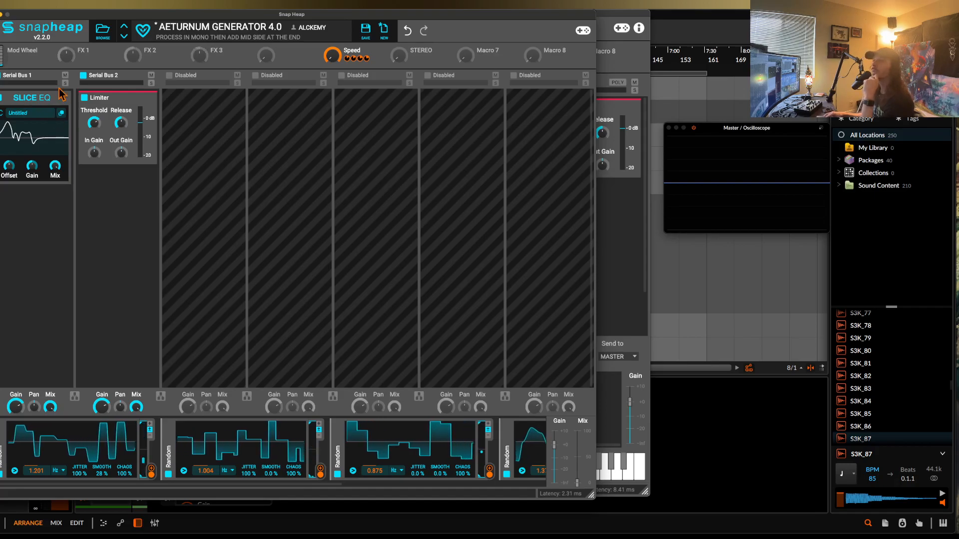
- Modulate the new Slice EQ's Offset with the FX 1 macro and play the sound
click(81, 59)
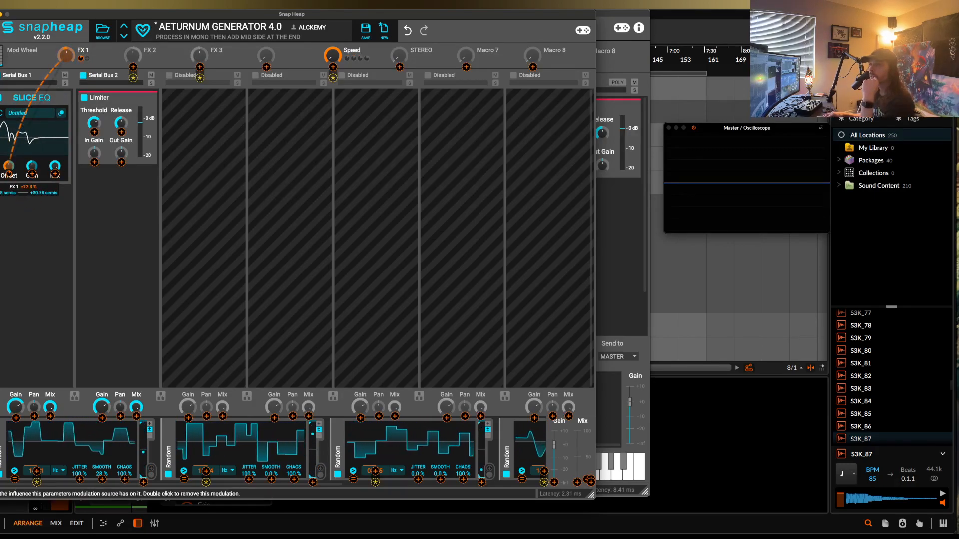
drag(9, 178, 15, 152)
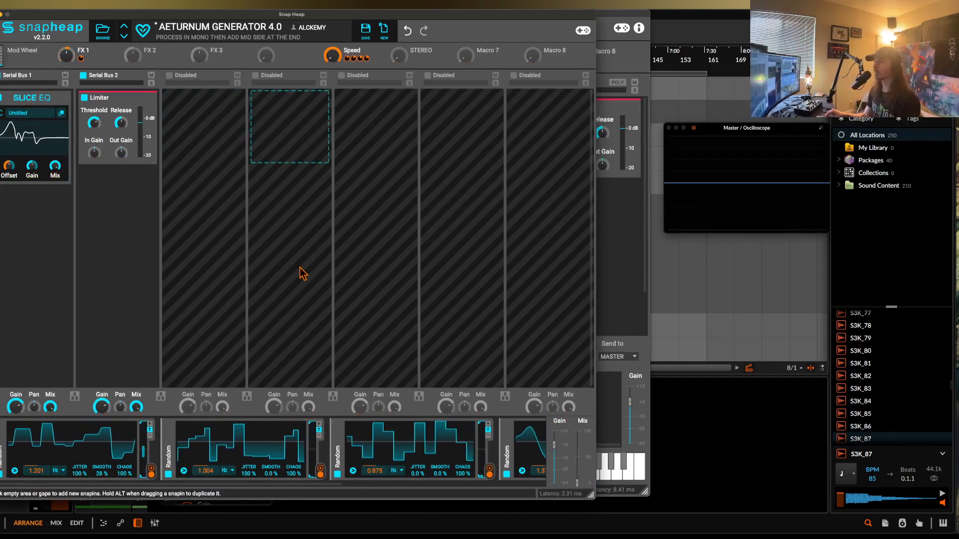
key(space)
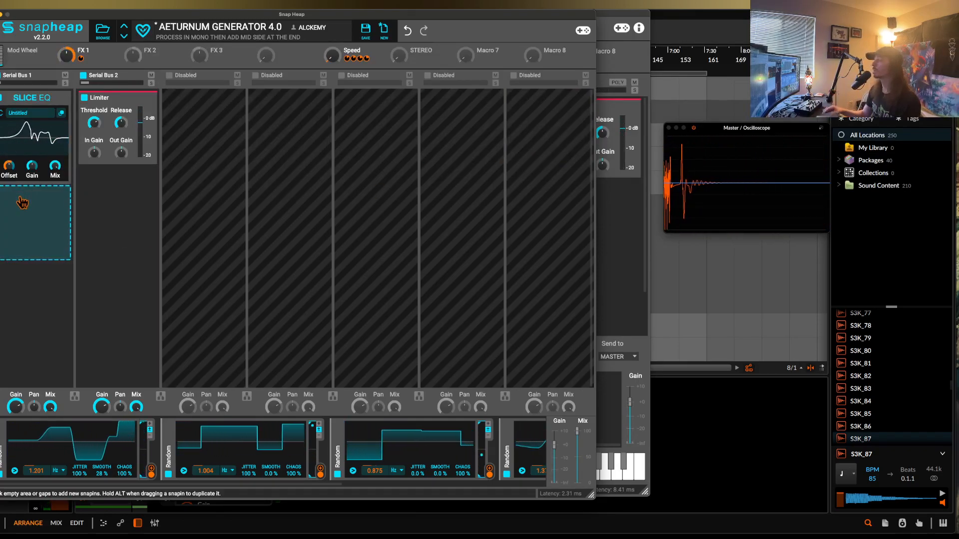
- Add an Overdrive Distortion below the Slice EQ in Serial Bus 1 and collapse it
click(22, 203)
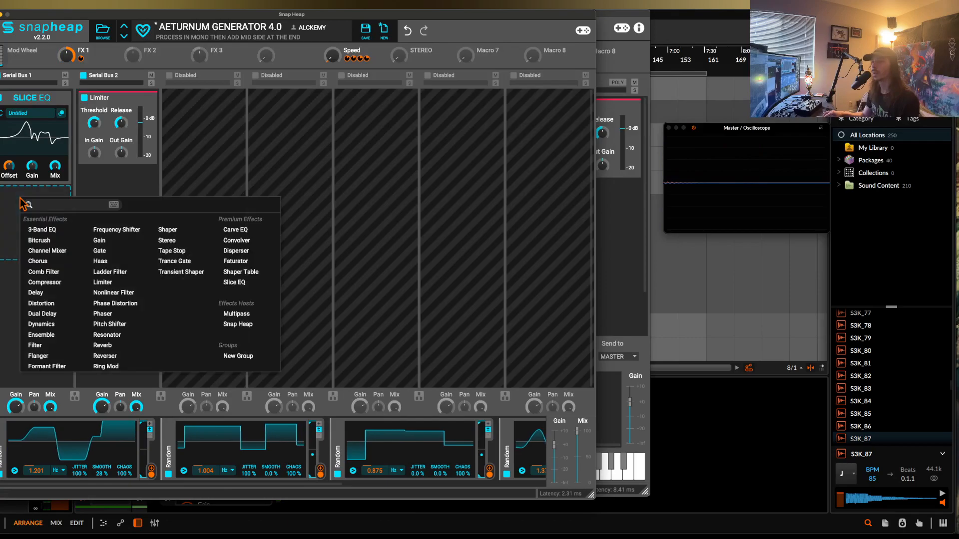
click(43, 307)
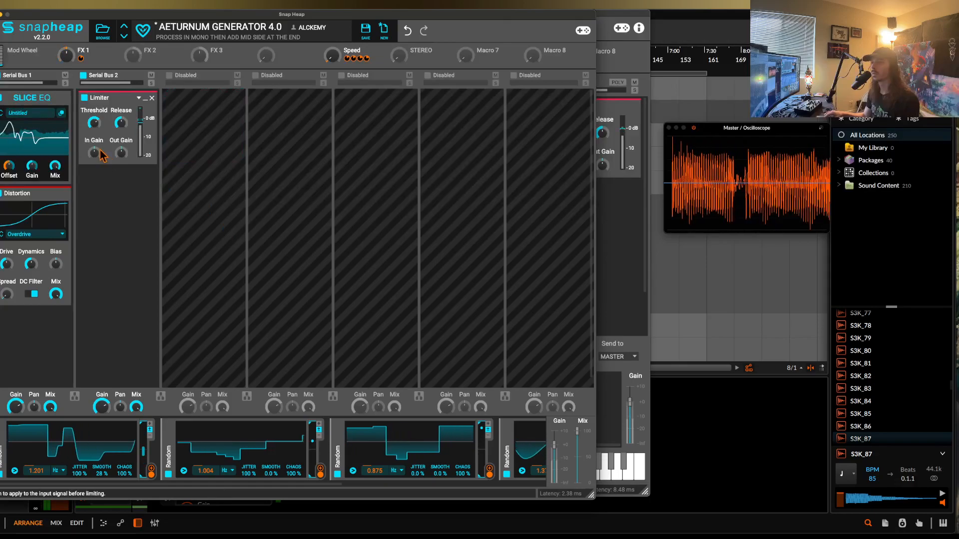
click(59, 194)
- Add a Chorus below the Distortion with three taps, reduced spread and about 36% mix, and collapse it
click(31, 212)
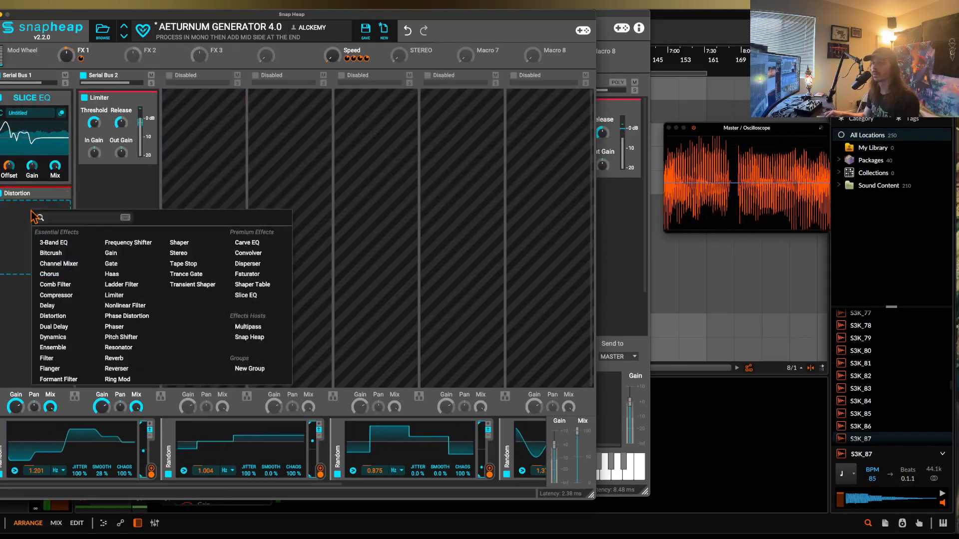
click(64, 274)
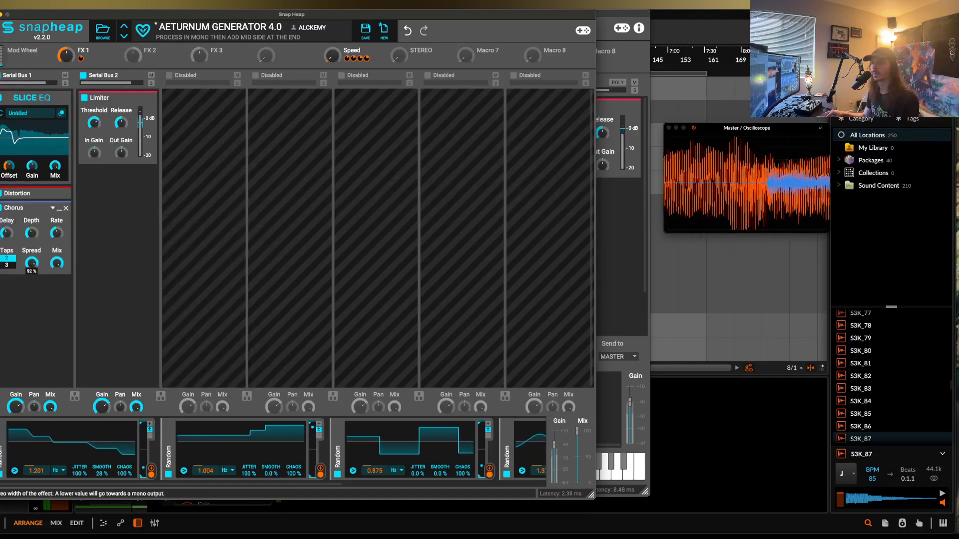
drag(31, 263, 32, 299)
click(7, 266)
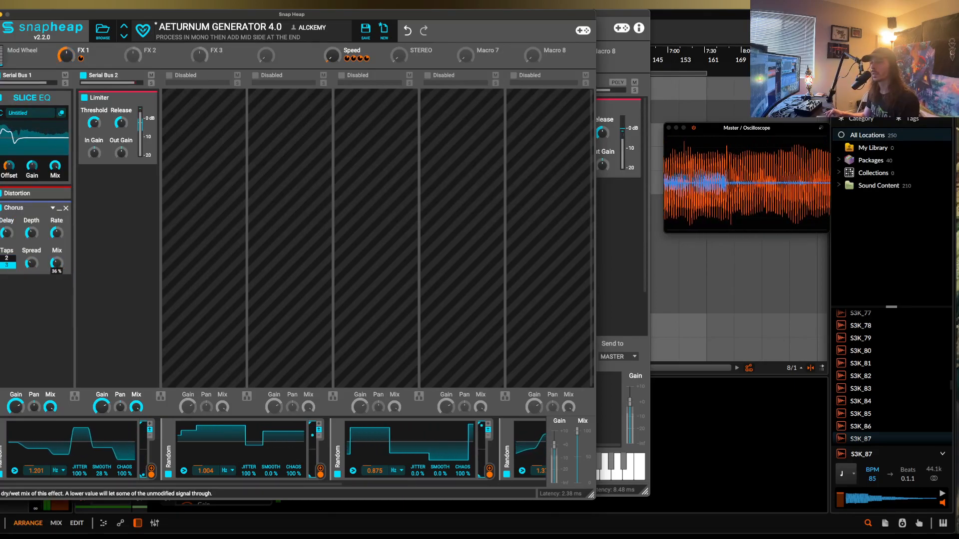
click(59, 210)
click(27, 259)
click(38, 232)
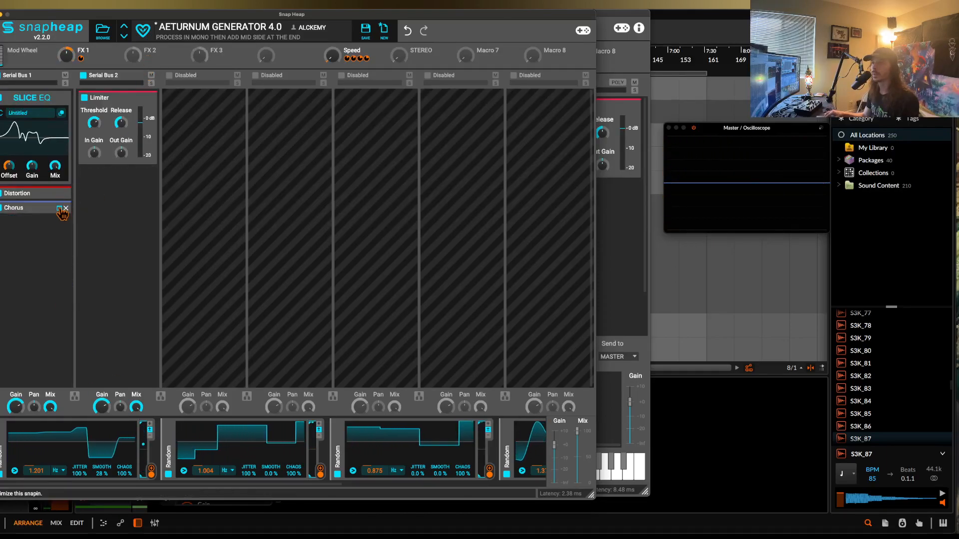
- Modulate the Chorus mix with the FX 2 macro, turn its base mix down and collapse the Chorus
click(59, 209)
click(147, 58)
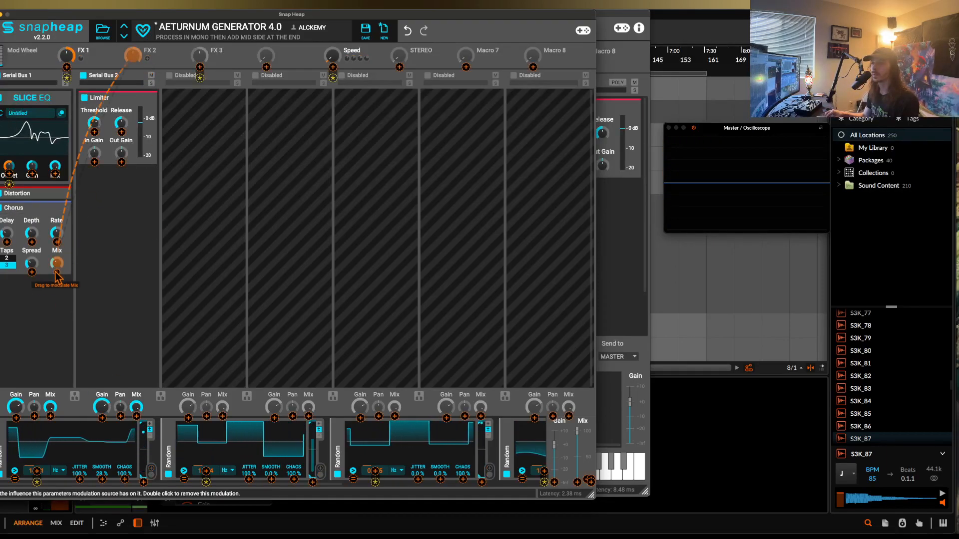
drag(58, 276, 59, 272)
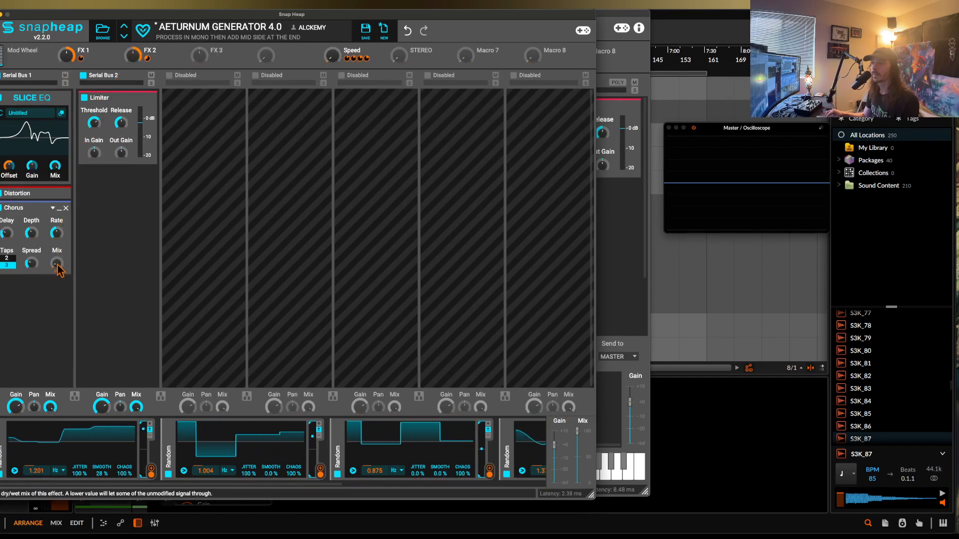
double_click(56, 270)
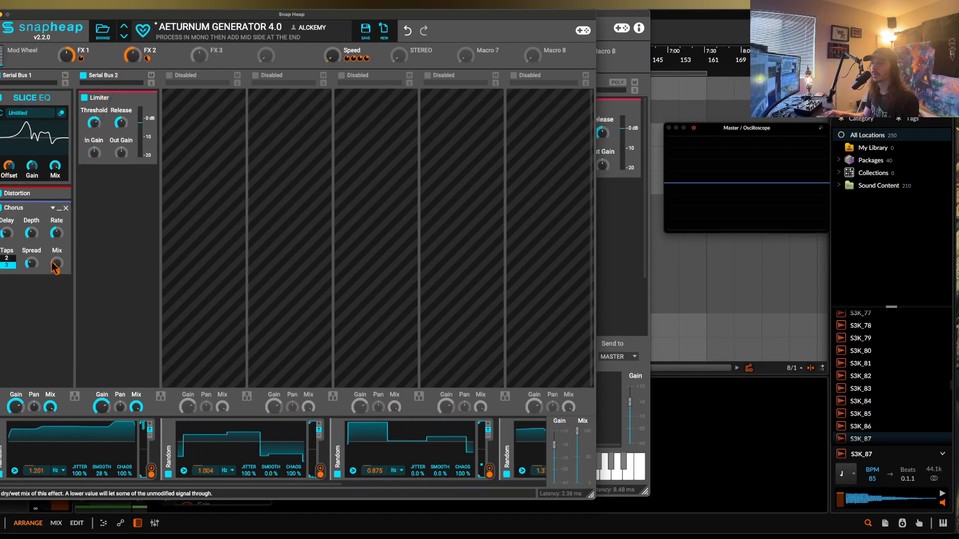
click(59, 209)
- Add a 32.3 ms Delay below the Chorus, adjust its feedback and mix, and leave it collapsed
click(27, 231)
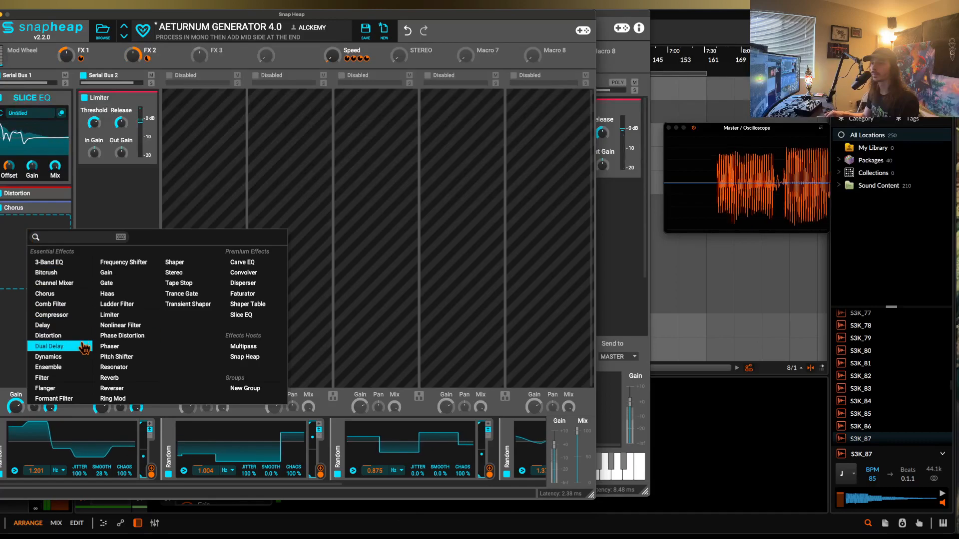
click(58, 325)
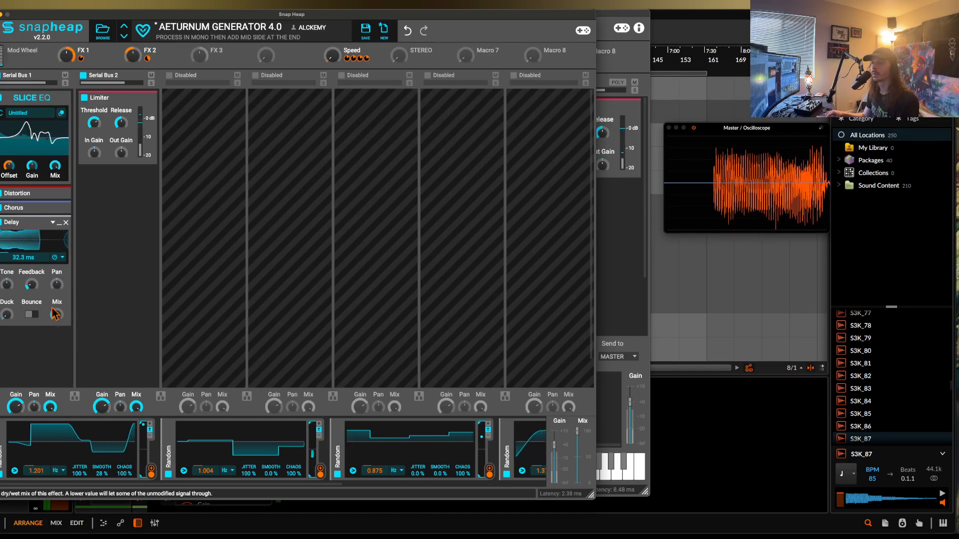
click(59, 223)
click(28, 250)
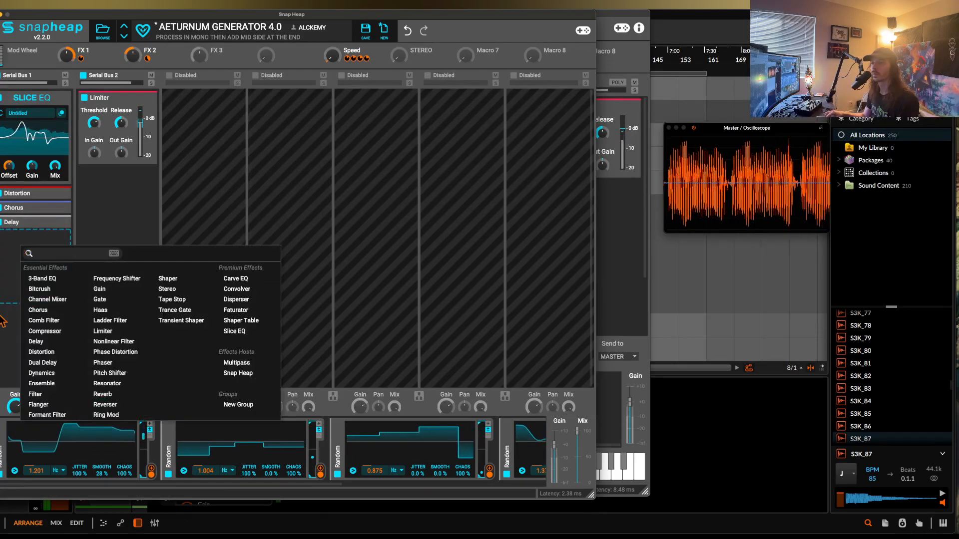
click(33, 233)
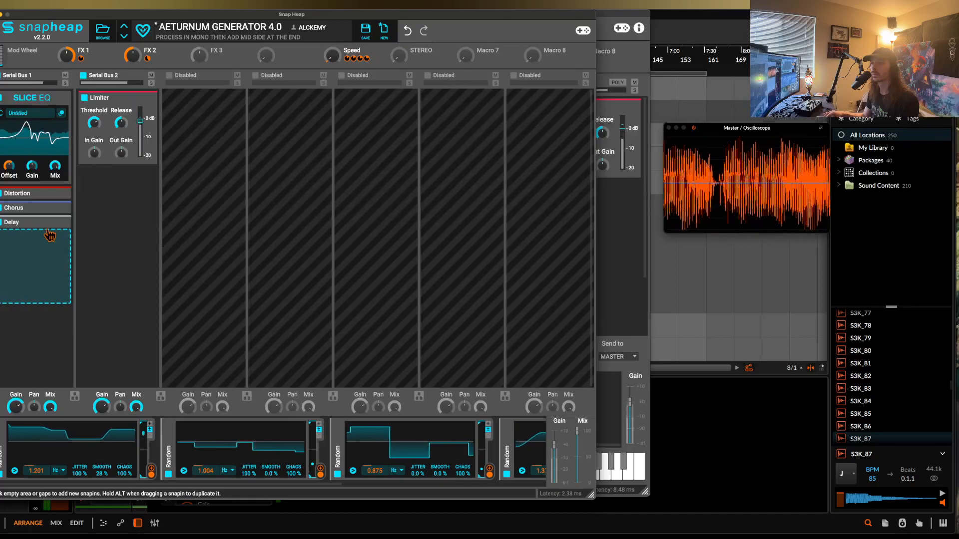
click(59, 222)
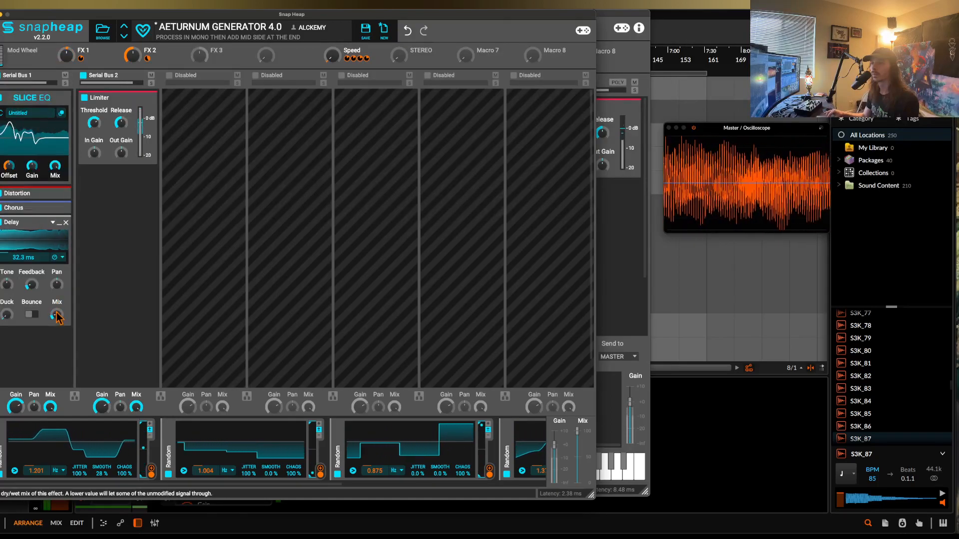
click(59, 224)
- Add a Convolver below the Delay and browse the factory impulse responses in Spaces Real
click(20, 253)
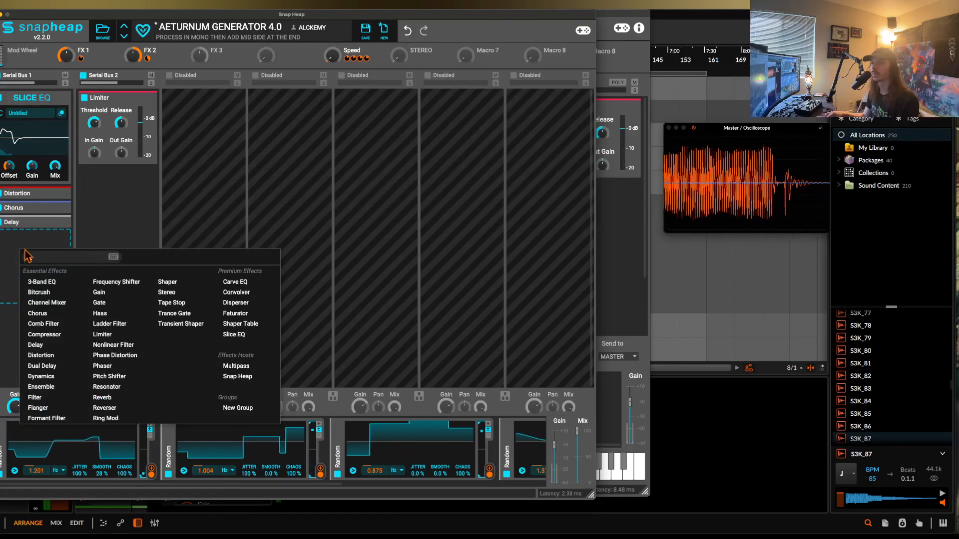
click(227, 293)
click(33, 295)
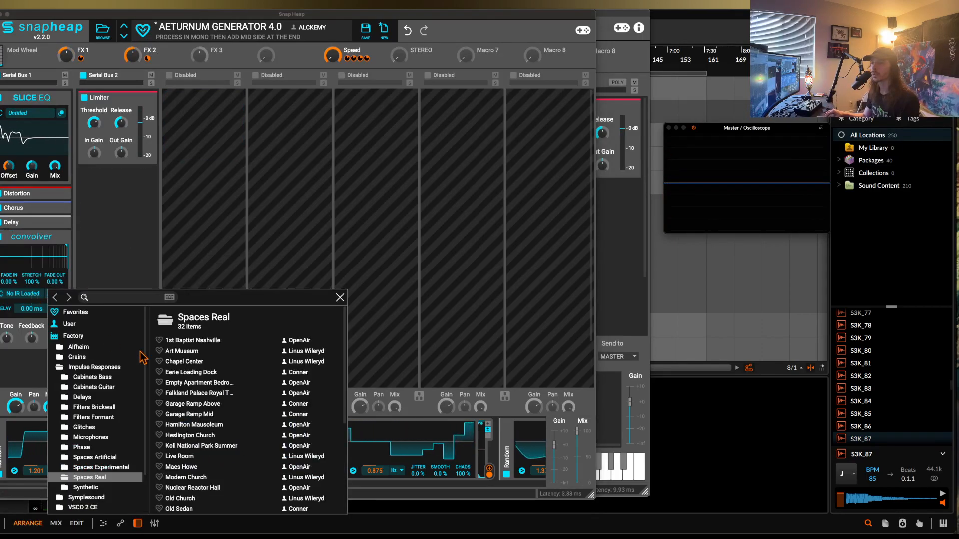
- Load the Eerie Loading Dock impulse response into the Convolver and assign the FX 3 macro to its Mix
double_click(182, 374)
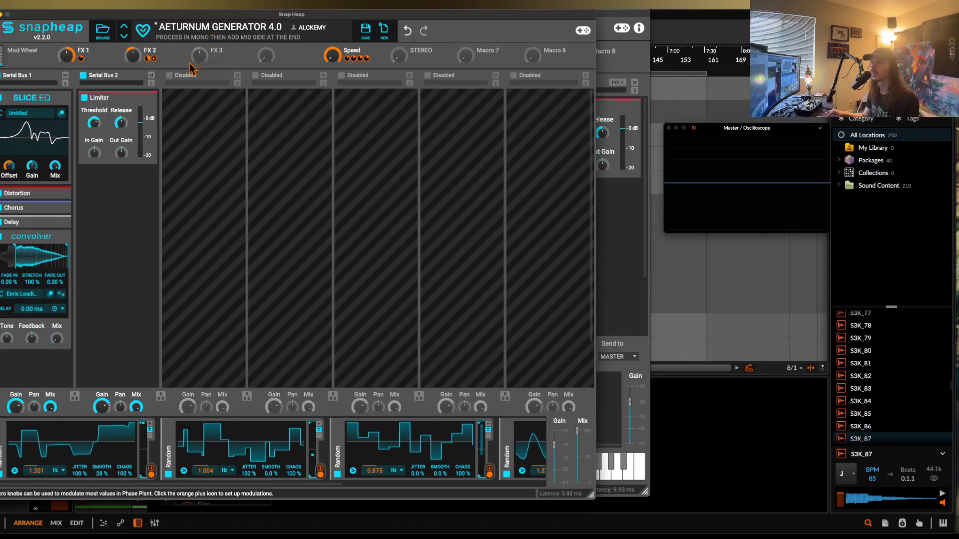
drag(214, 58, 56, 352)
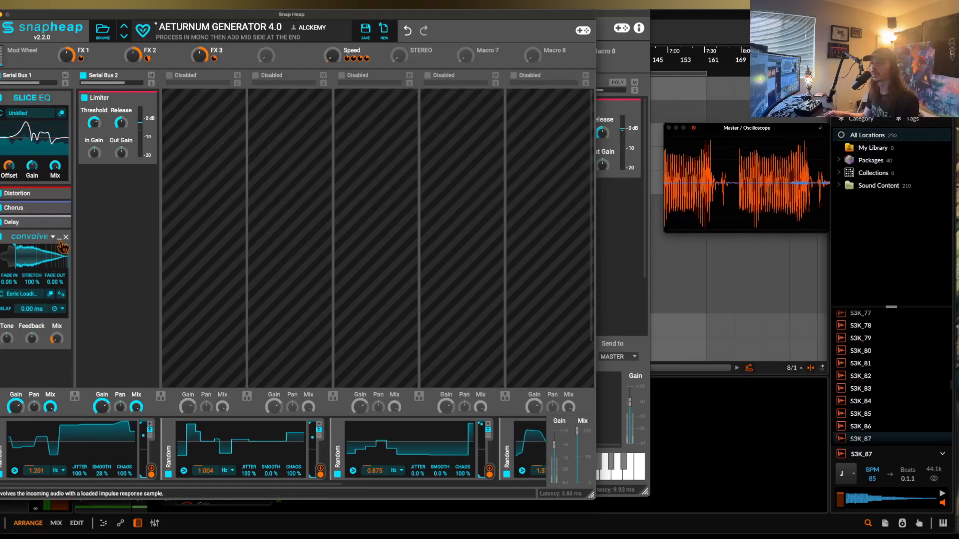
- Collapse the Convolver, then add a Distortion and a Slice EQ after it in Serial Bus 1, keeping the Distortion collapsed
click(60, 240)
click(32, 277)
click(40, 367)
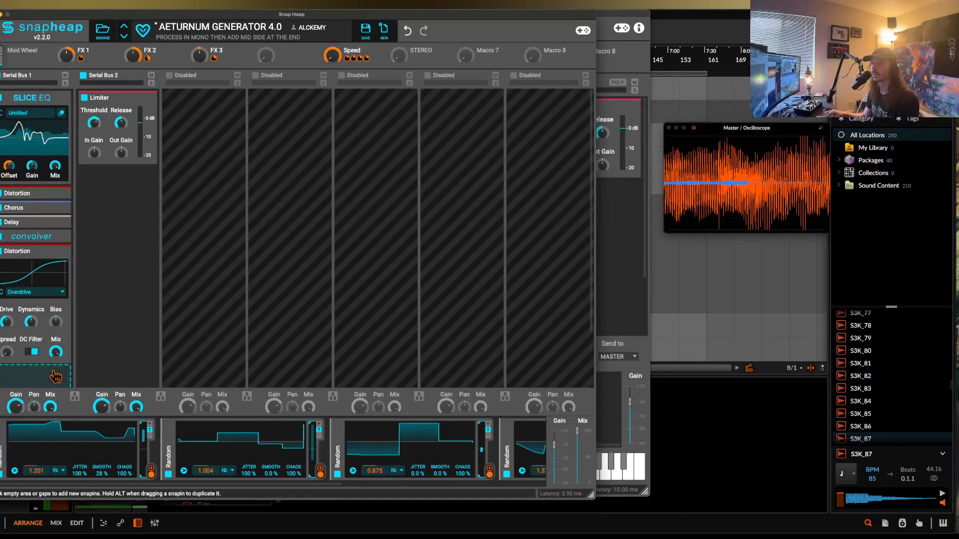
click(60, 251)
click(23, 287)
click(233, 365)
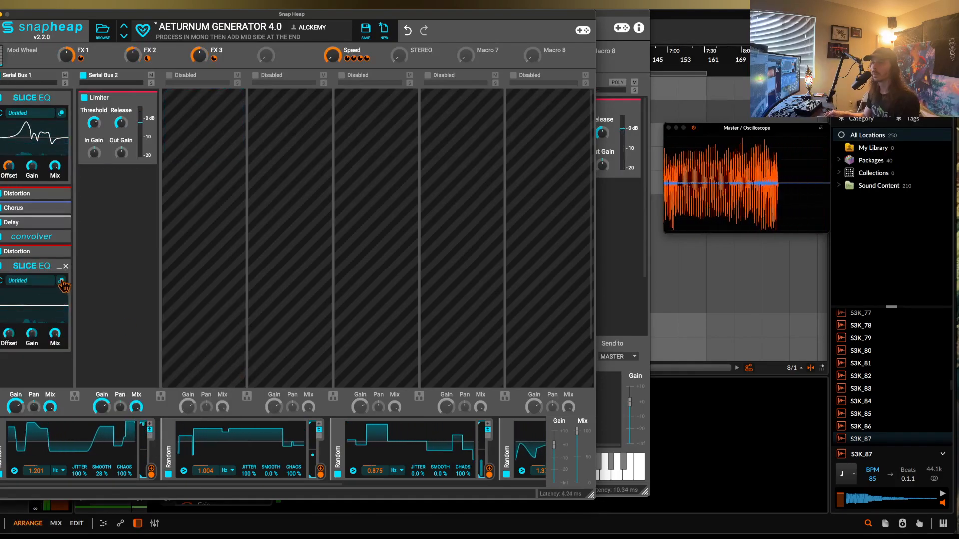
- Shape the new Slice EQ with a broad low boost, three mid dips, a narrow peak between them and a high cut around 1.7 kHz
drag(130, 290, 62, 25)
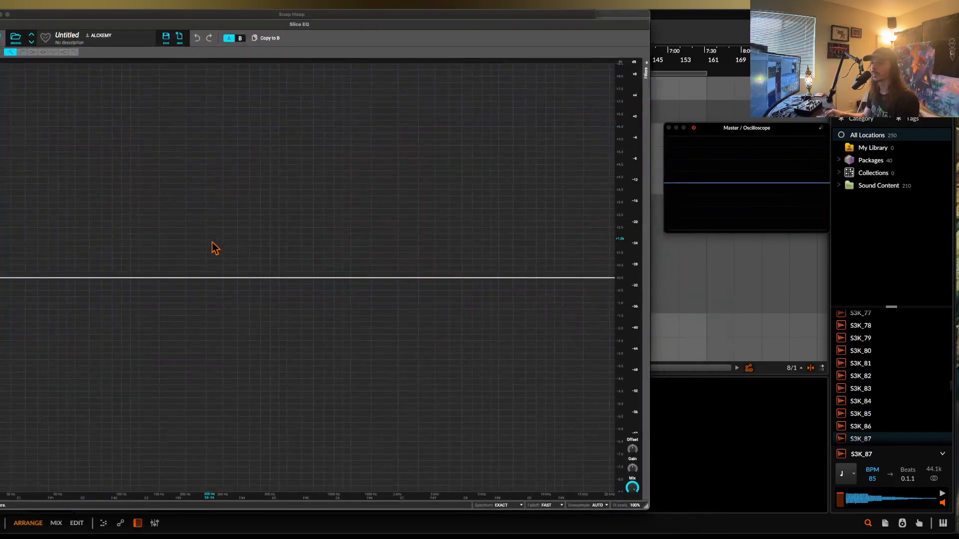
drag(237, 279, 66, 87)
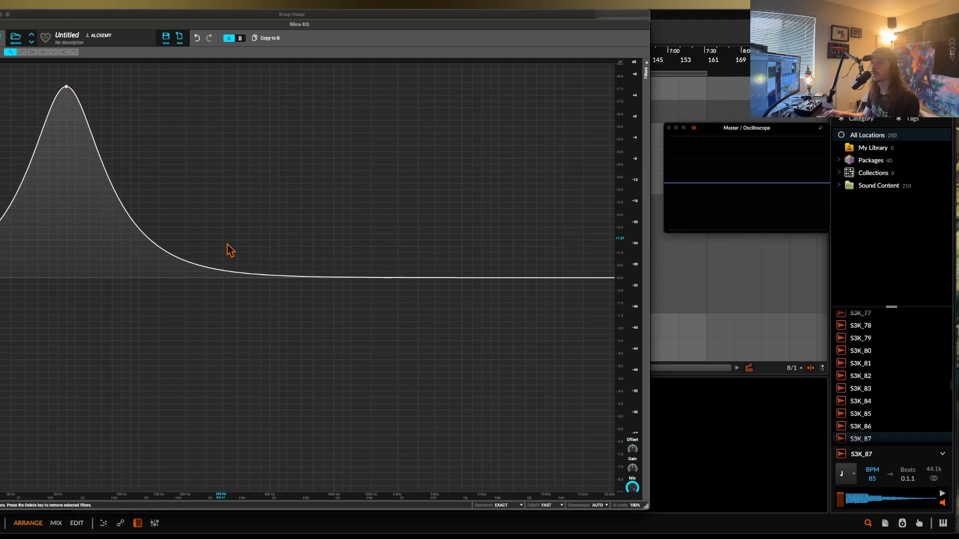
drag(262, 279, 114, 411)
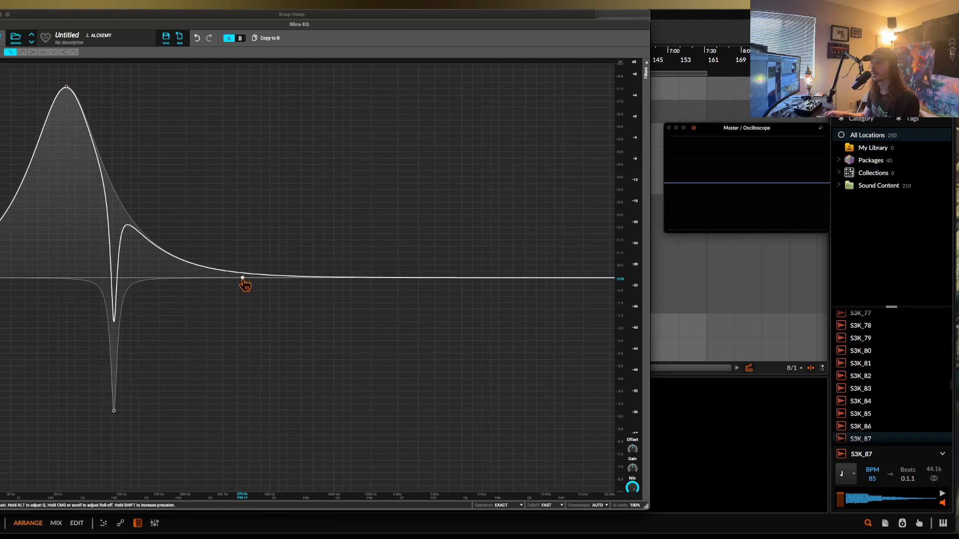
drag(242, 278, 156, 400)
drag(229, 278, 216, 193)
drag(391, 278, 267, 403)
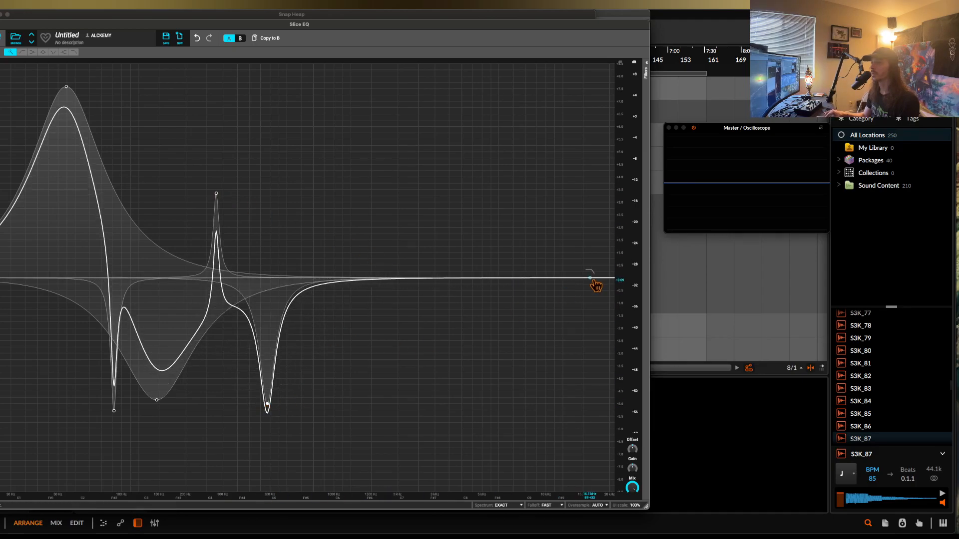
drag(566, 280, 381, 475)
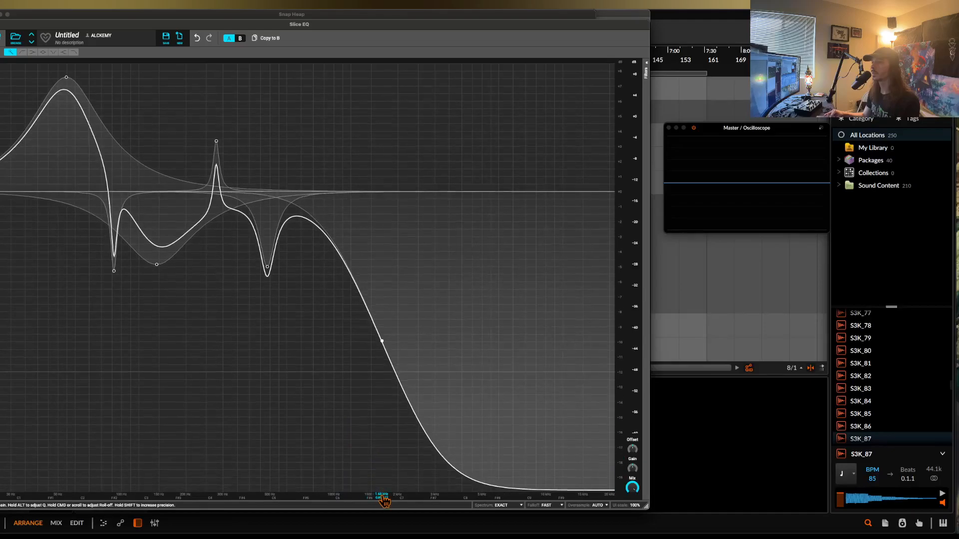
click(0, 24)
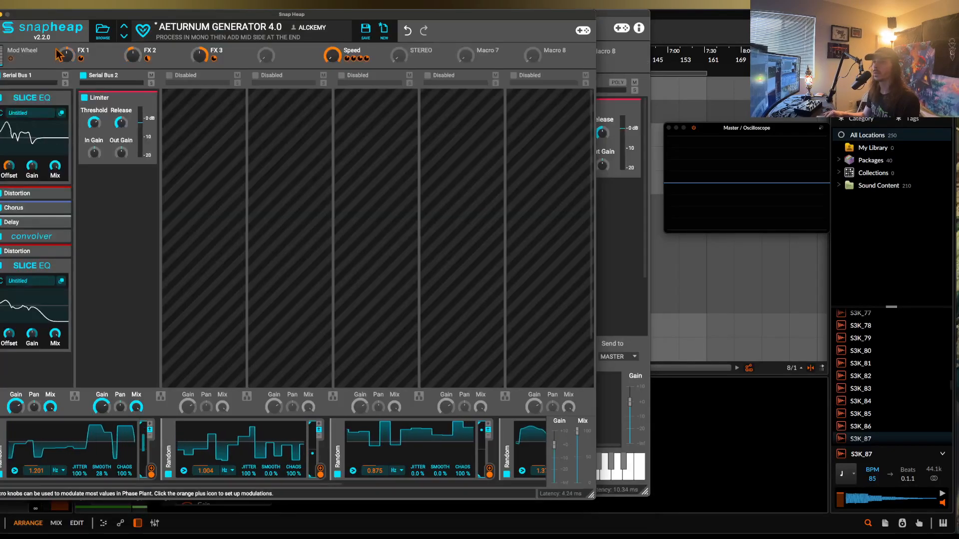
- Assign the FX 1 macro to the new Slice EQ's Offset and the FX 3 macro to its Mix
click(86, 58)
drag(9, 342, 9, 317)
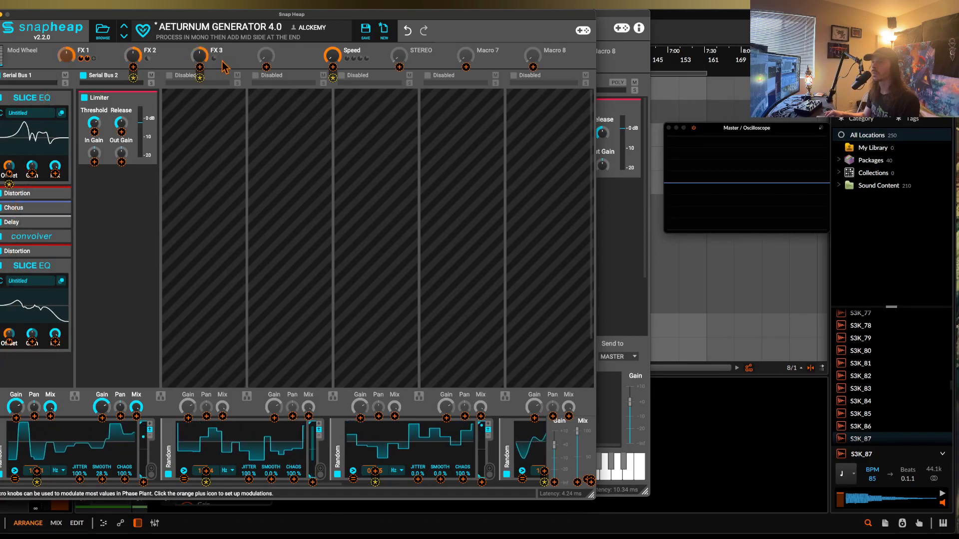
drag(55, 342, 56, 363)
click(38, 301)
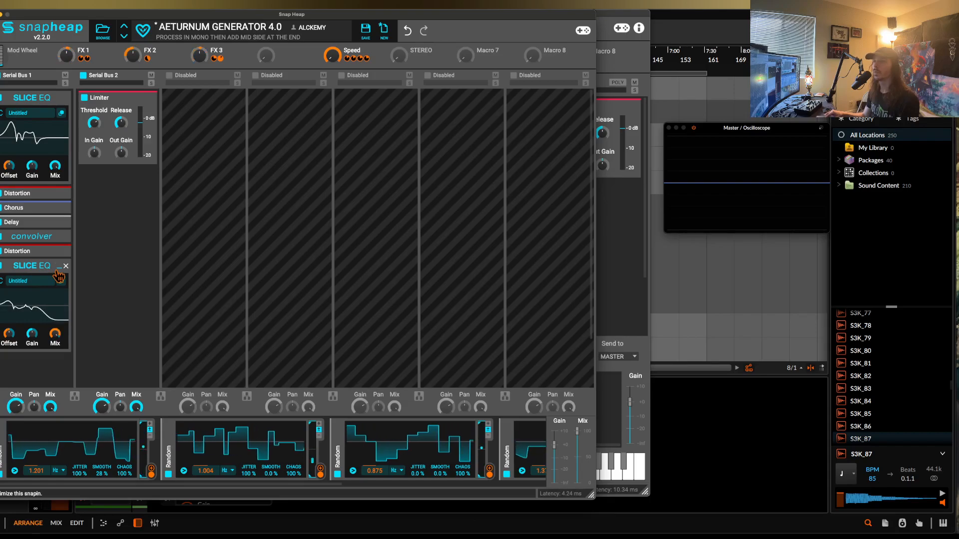
- Collapse the lower Slice EQ, add a nested Snap Heap after it and open the nested editor in its own window
click(55, 266)
click(51, 291)
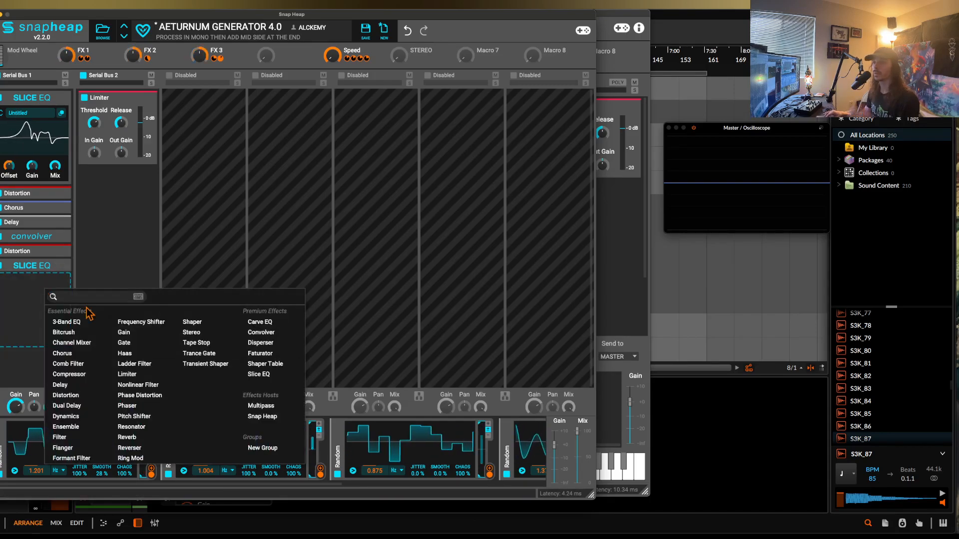
click(277, 409)
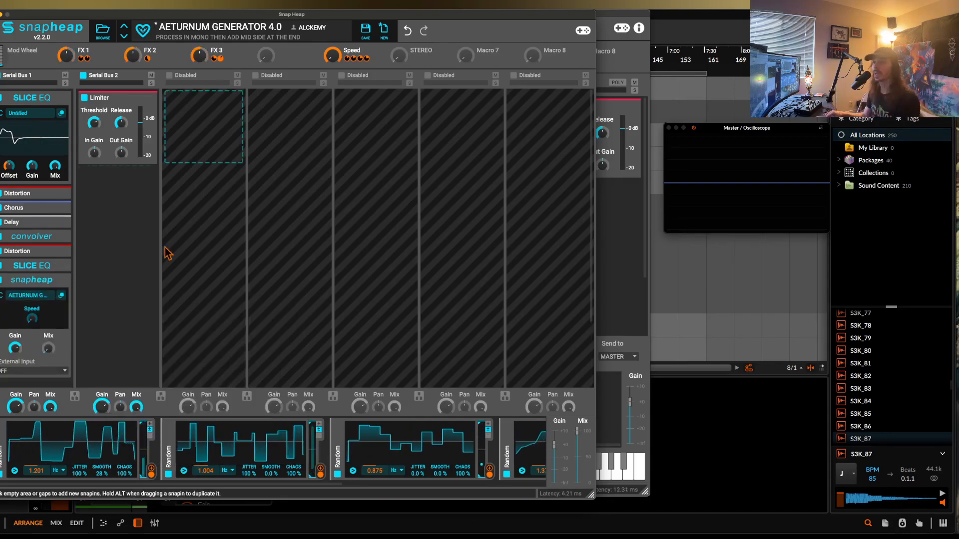
click(61, 295)
drag(77, 302, 246, 110)
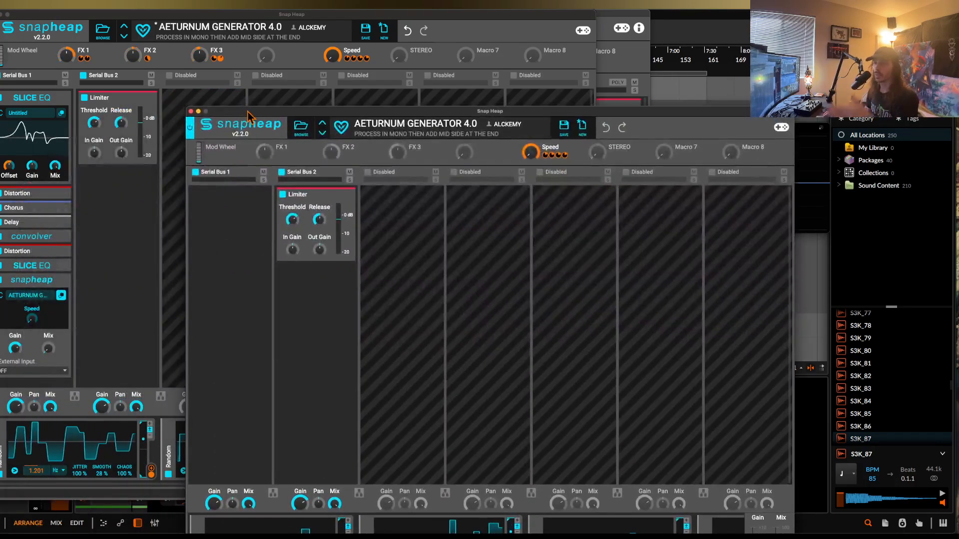
- Add a Filter to Serial Bus 1 of the nested Snap Heap and set it to band-pass
click(238, 227)
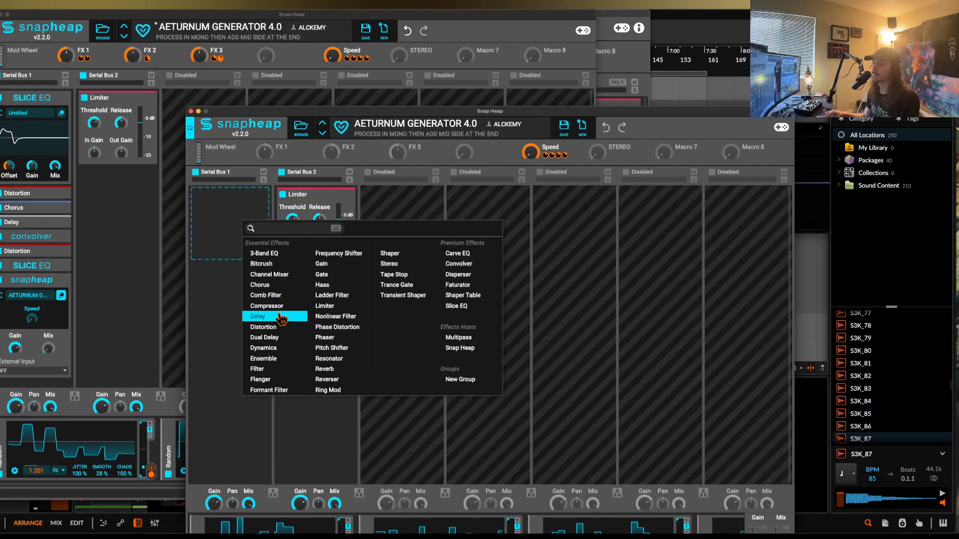
click(257, 369)
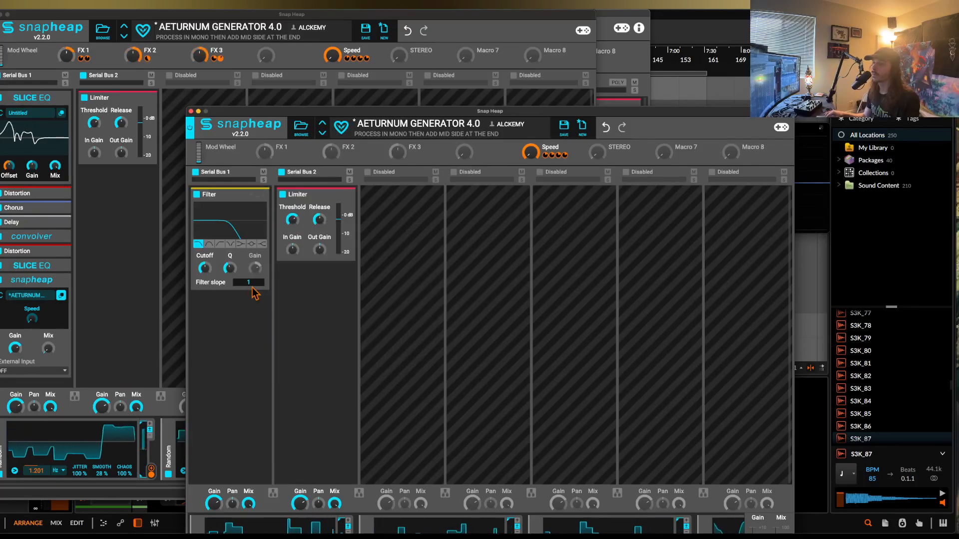
click(209, 244)
drag(242, 120, 213, 59)
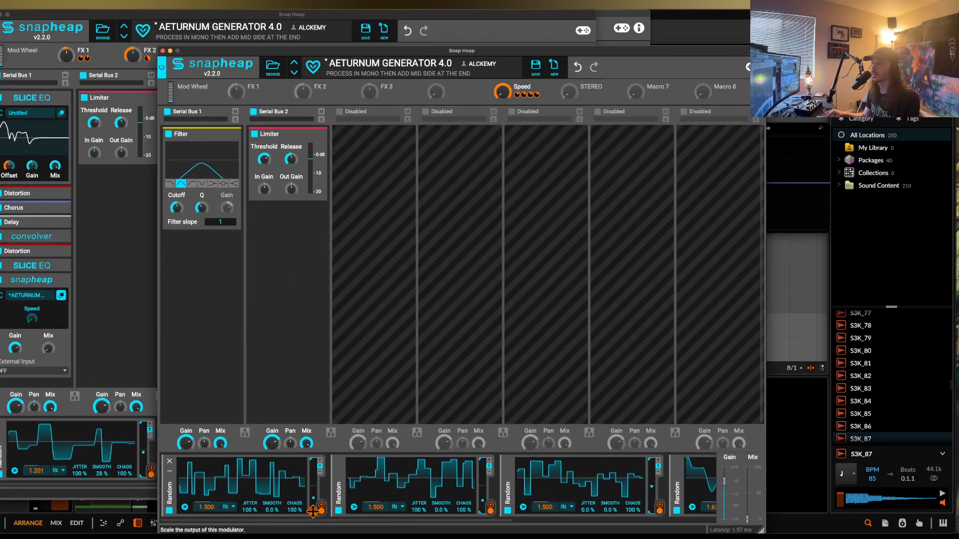
- Modulate the Filter's Cutoff with the first Random modulator and Serial Bus 1's Mix with the second
drag(323, 510, 177, 208)
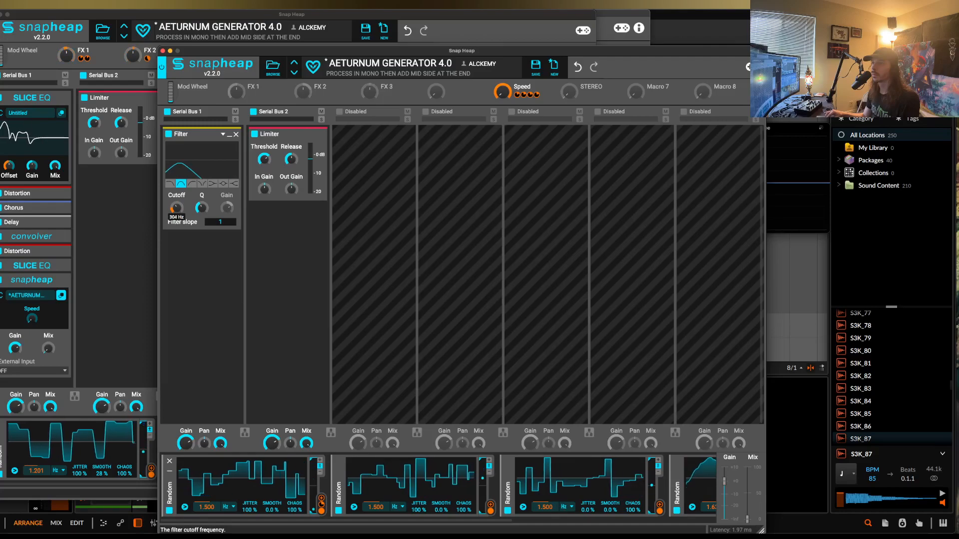
drag(488, 509, 492, 509)
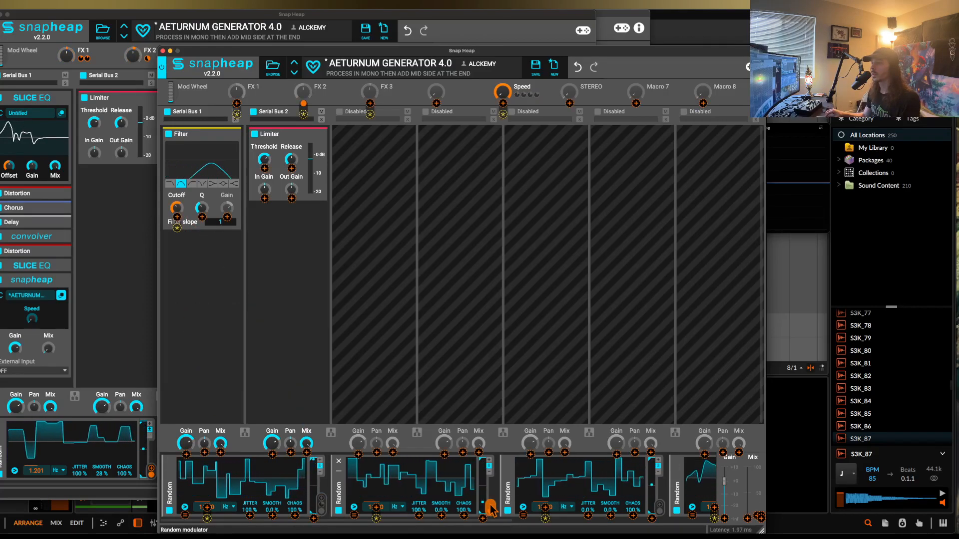
click(198, 326)
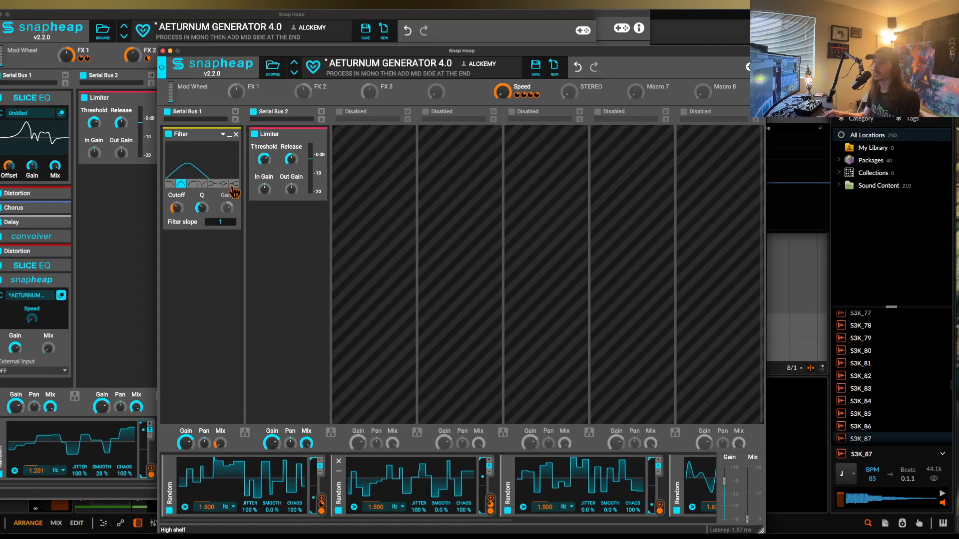
- Add a Distortion after the Filter, raise the nested Snap Heap's overall Mix to maximum and close its editor
click(185, 243)
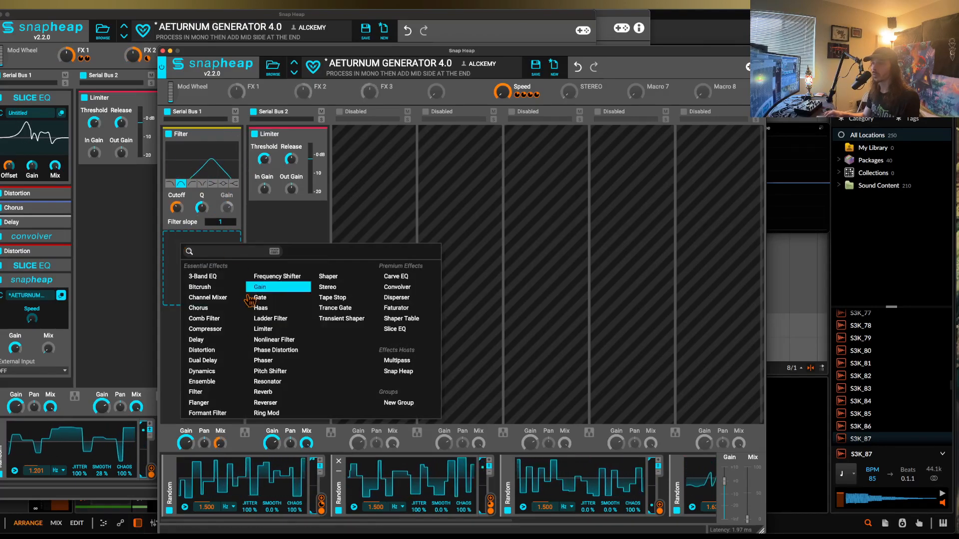
click(205, 350)
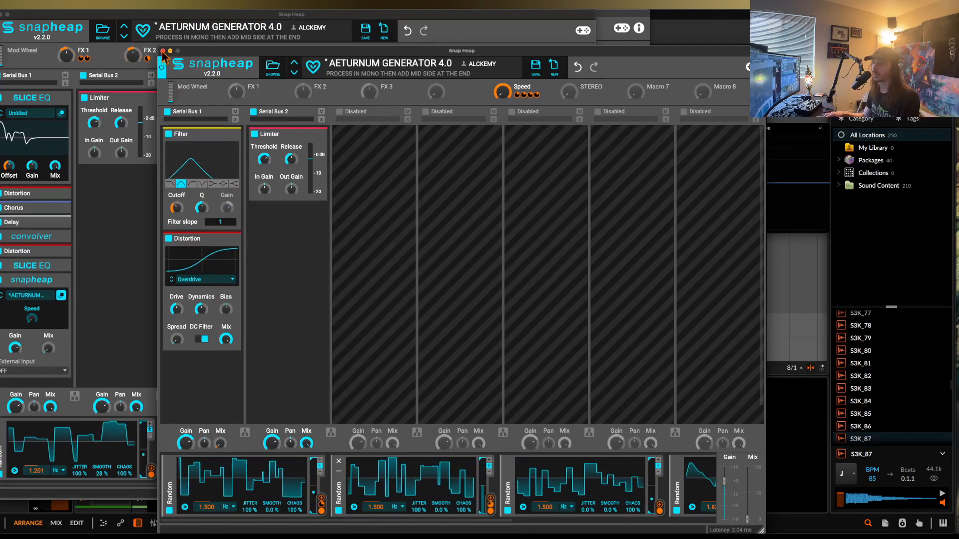
drag(750, 465, 747, 439)
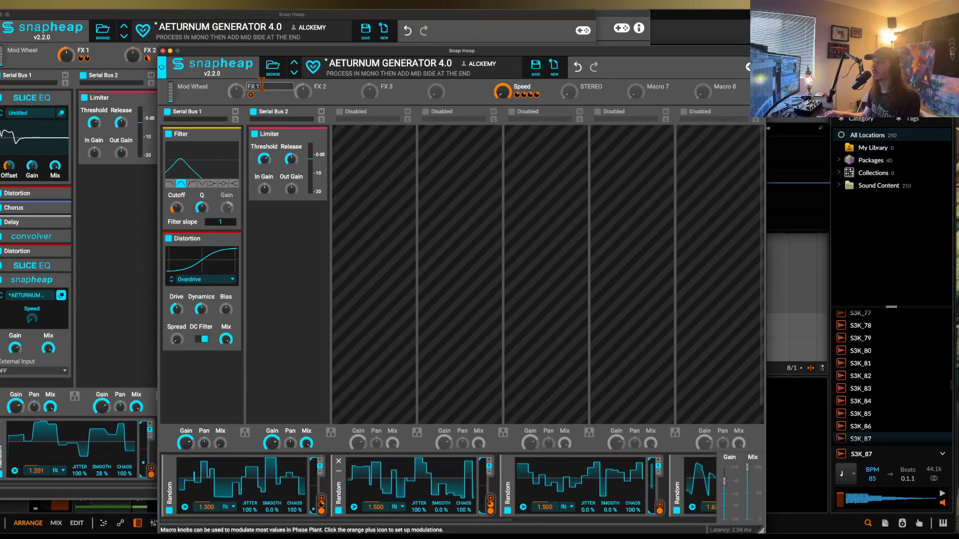
click(163, 50)
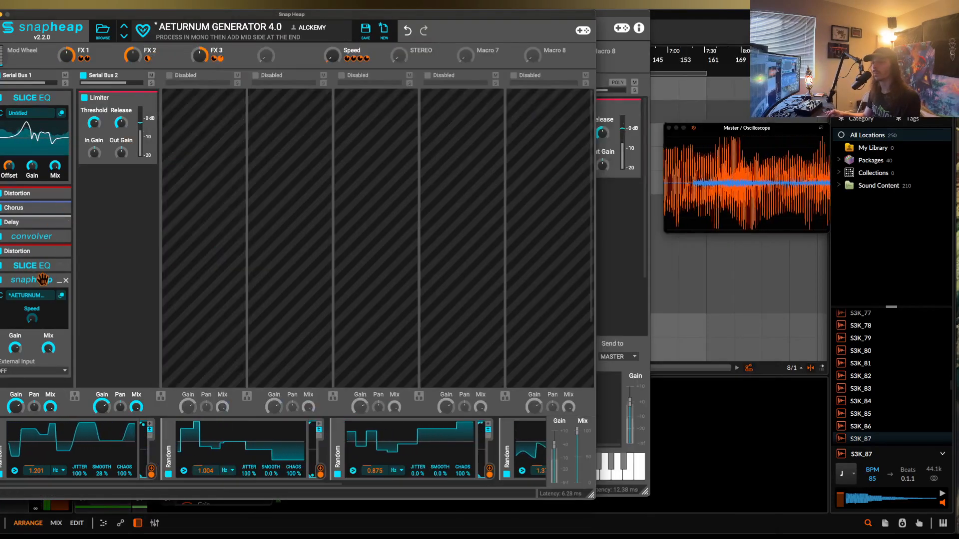
- Trim the end of the Convolver's impulse response to shorten it, and collapse the first Slice EQ and the Convolver
click(58, 238)
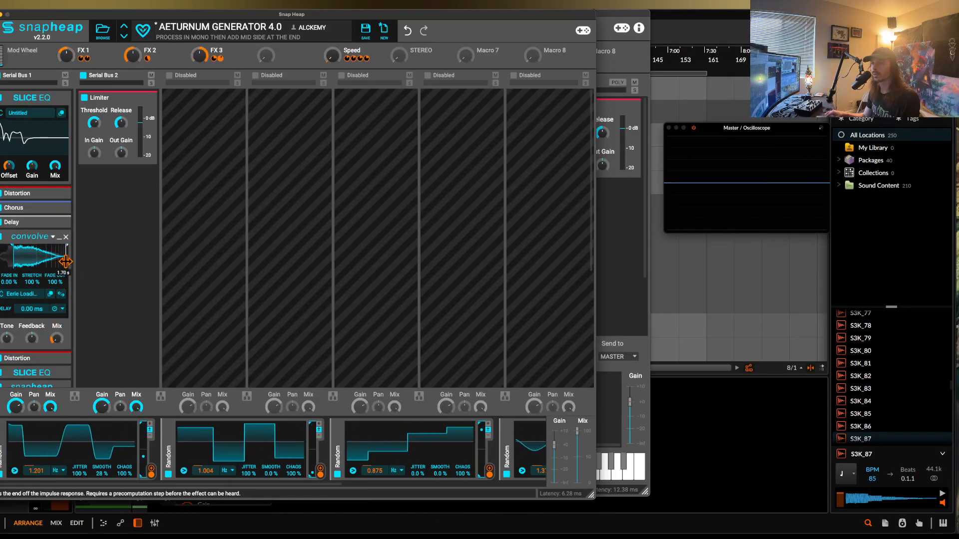
drag(40, 261, 35, 262)
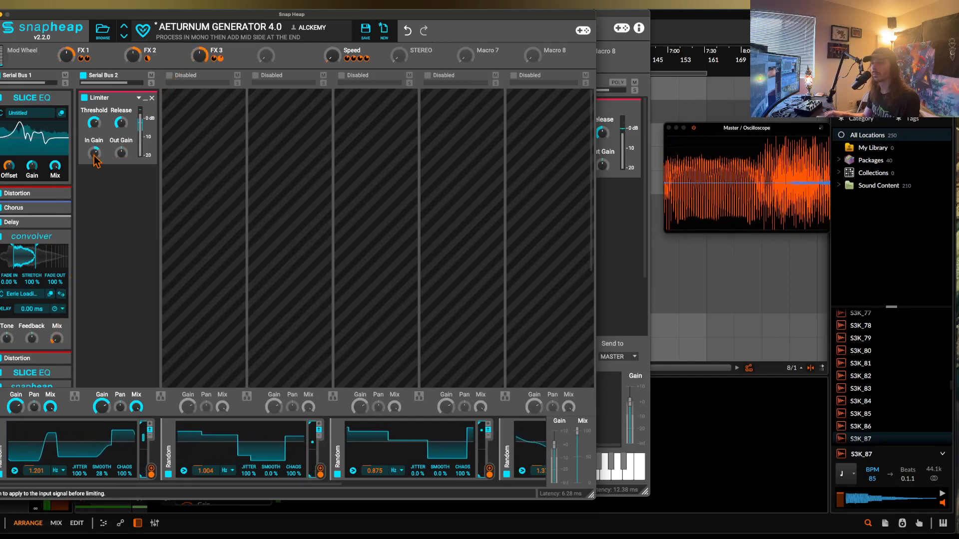
click(58, 99)
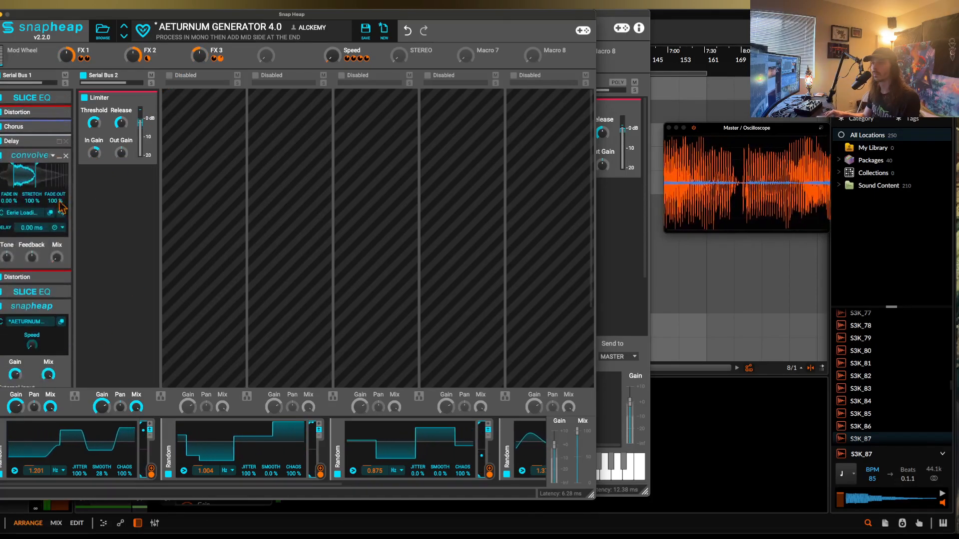
click(59, 154)
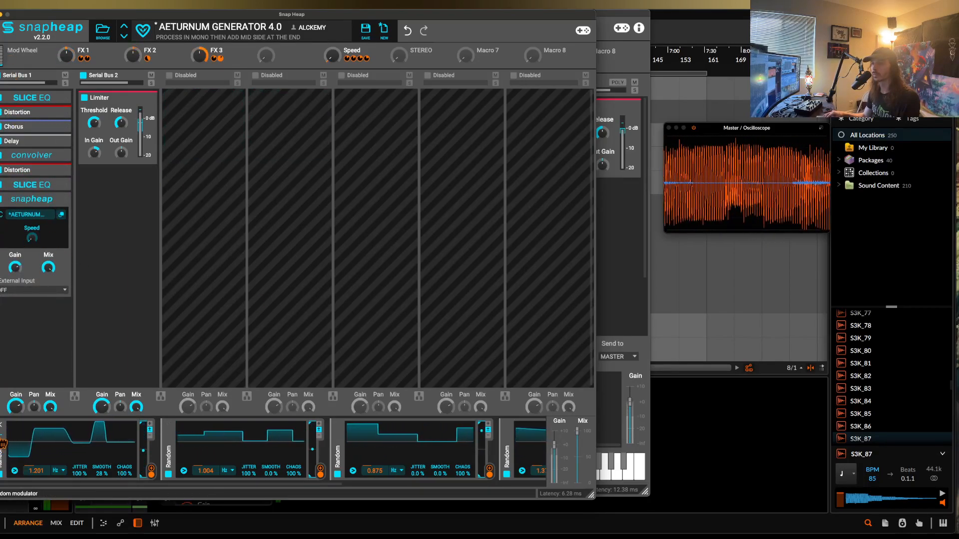
- Close the main Snap Heap editor and add a Slice EQ after the Multipass in Lane 2
scroll(3, 443, right, 3)
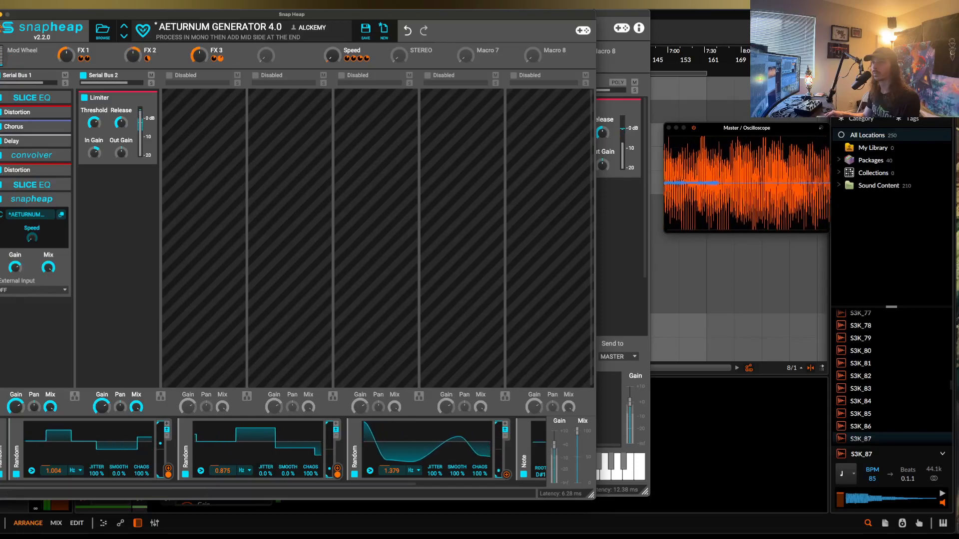
click(0, 15)
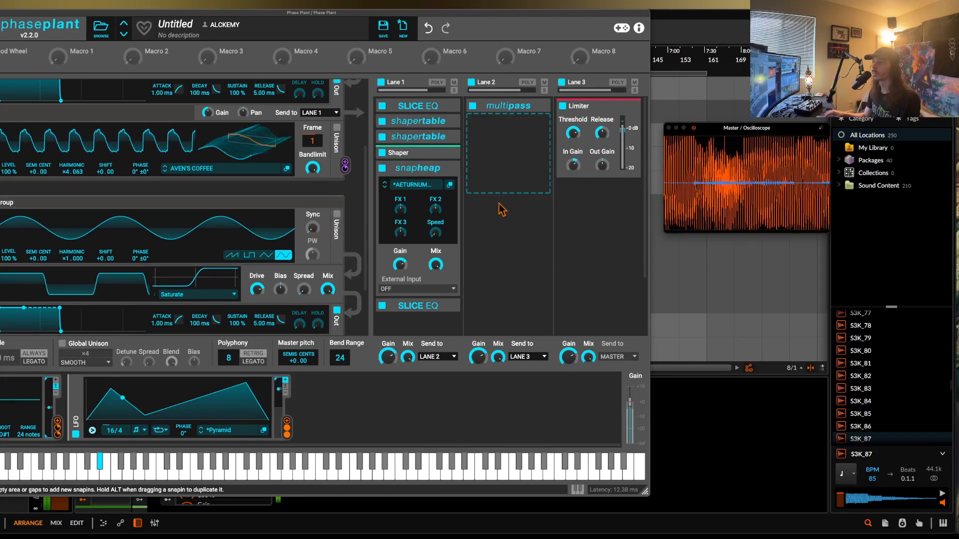
click(508, 133)
click(602, 223)
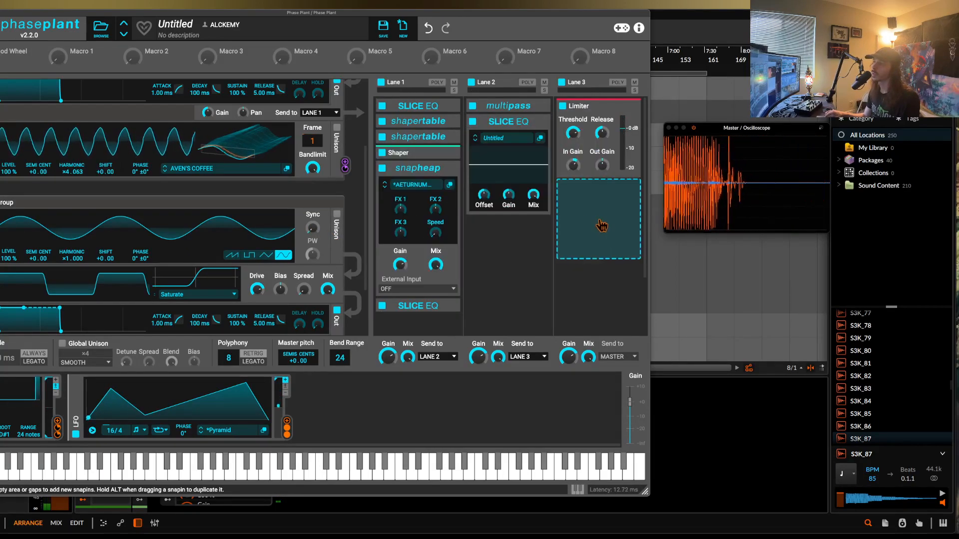
- Examine the spectrum in the Lane 2 Slice EQ's editor, close it, and expand the first Slice EQ in Lane 1
click(539, 138)
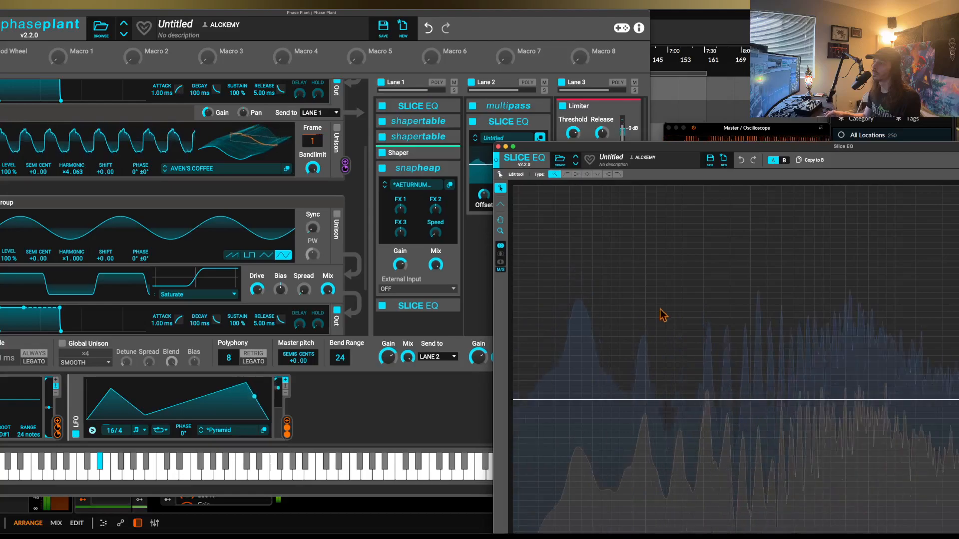
click(498, 147)
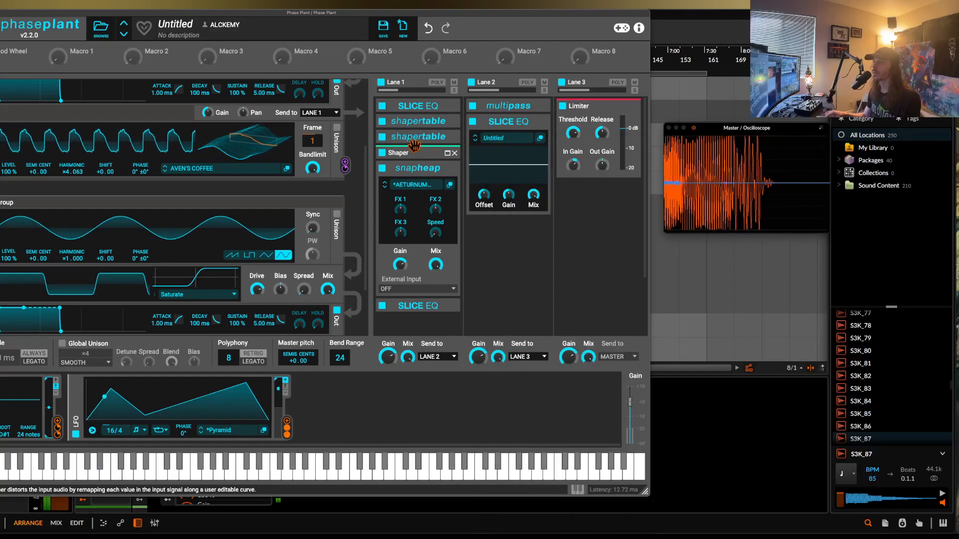
click(422, 106)
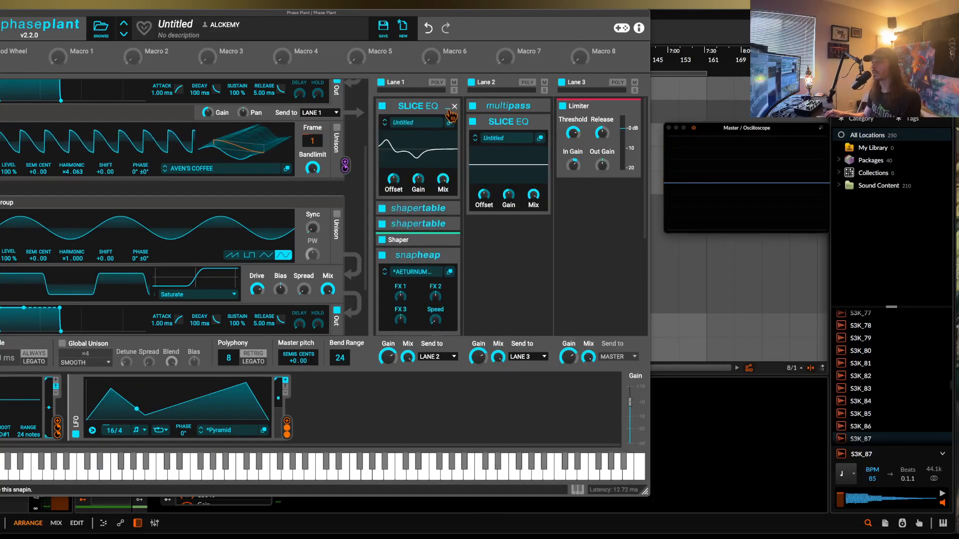
- Collapse Lane 1's first Slice EQ and move the Limiter in the Lane 1 Snap Heap from the second bus to the third
click(449, 112)
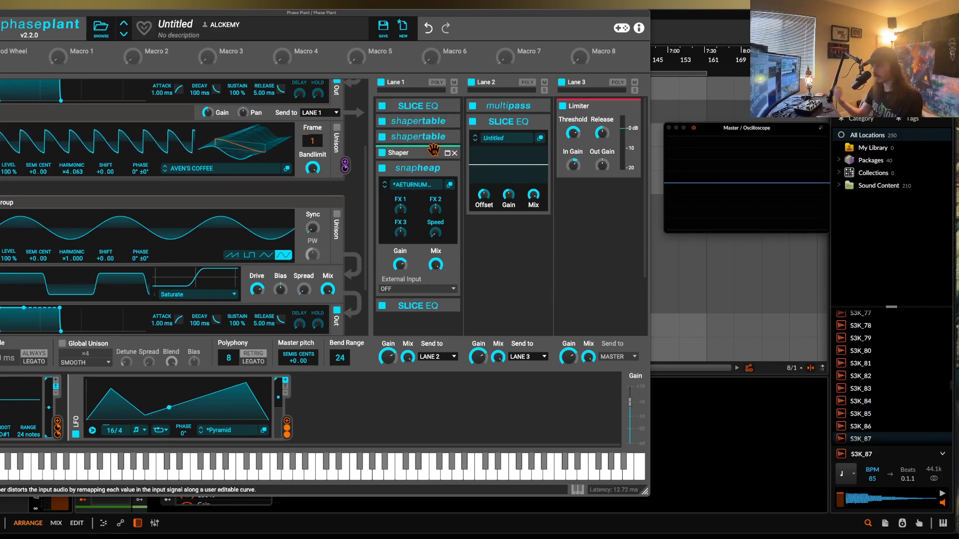
click(450, 185)
drag(473, 195, 110, 25)
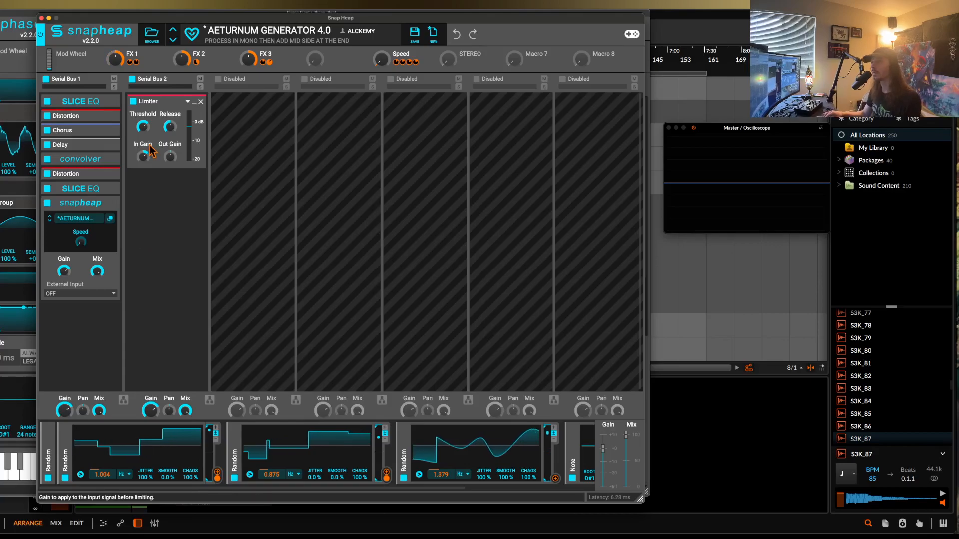
drag(156, 102, 220, 103)
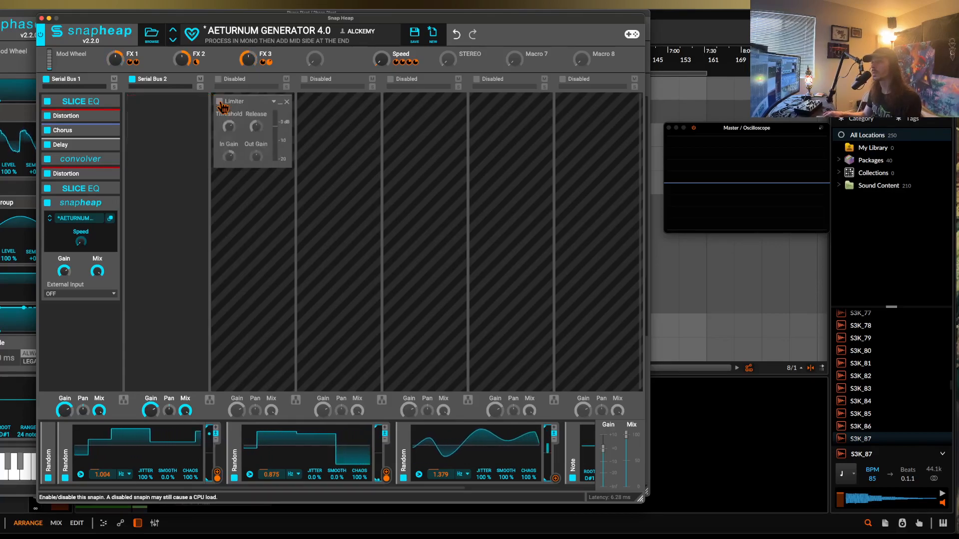
- Make the Snap Heap's first two buses parallel and end the first one with a high-pass Filter at 123 Hz cutoff
click(124, 400)
click(75, 327)
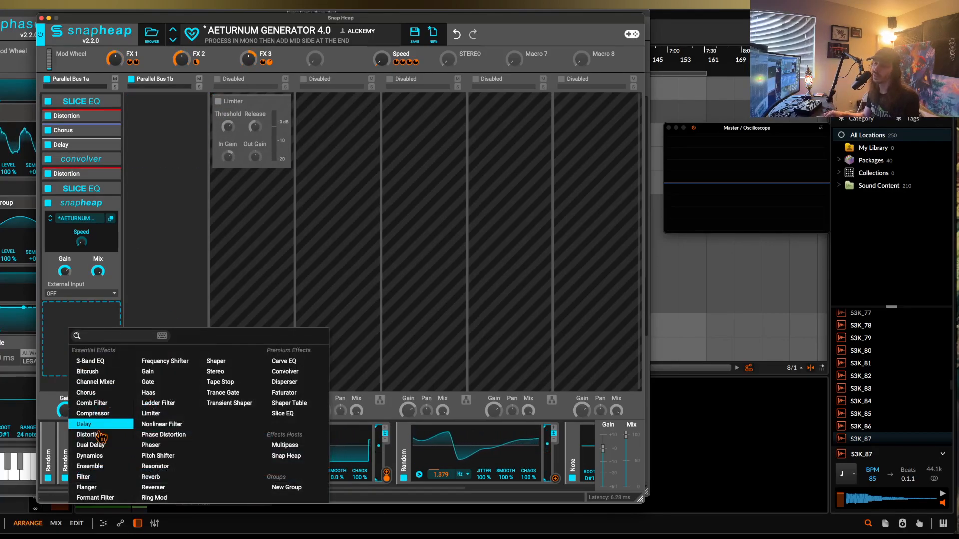
click(89, 481)
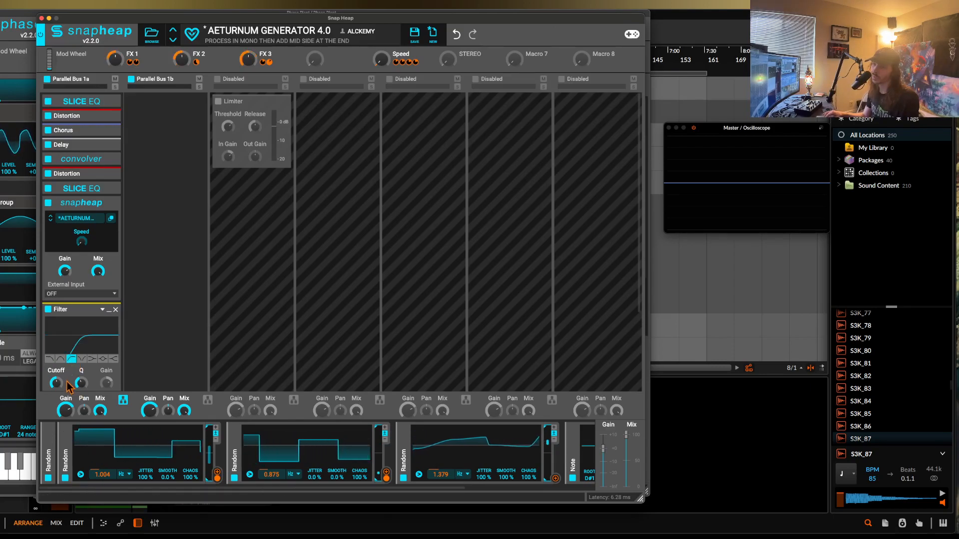
scroll(82, 312, down, 3)
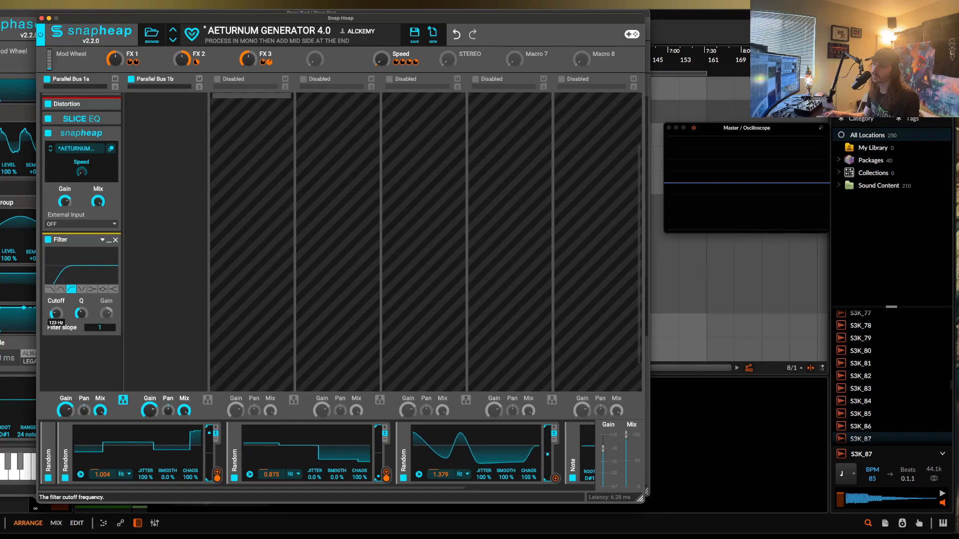
- Duplicate the Filter into the second parallel bus as a low-pass with slope 4, and enable the Limiter's bus
drag(73, 237, 145, 167)
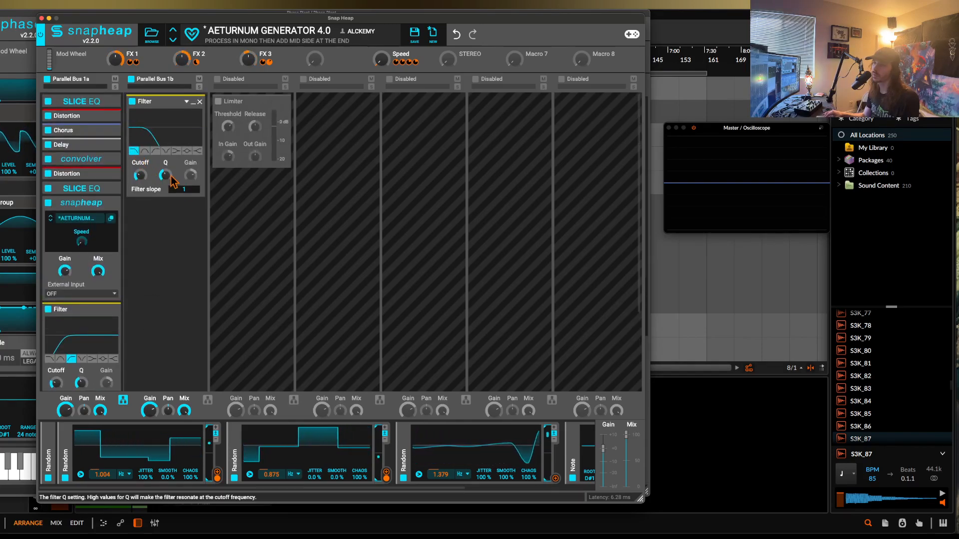
drag(182, 191, 182, 181)
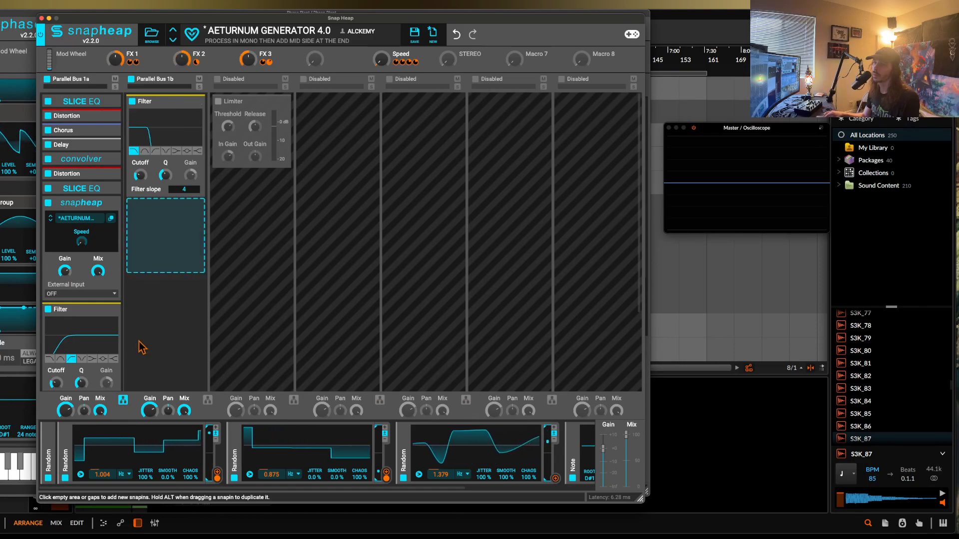
click(218, 86)
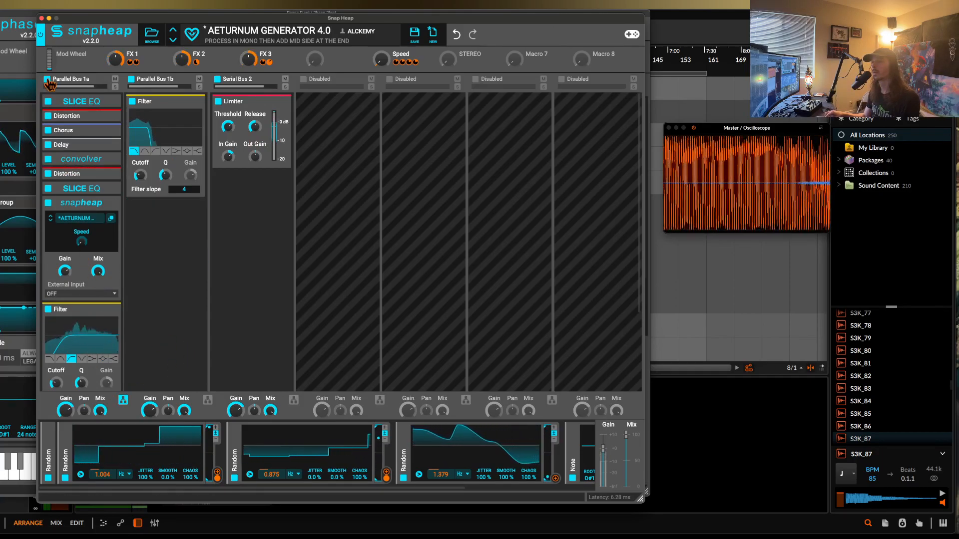
- Bypass both Filters, return the first two buses to serial routing with the Limiter's release at 1.00 ms, and close the Snap Heap editor
click(132, 101)
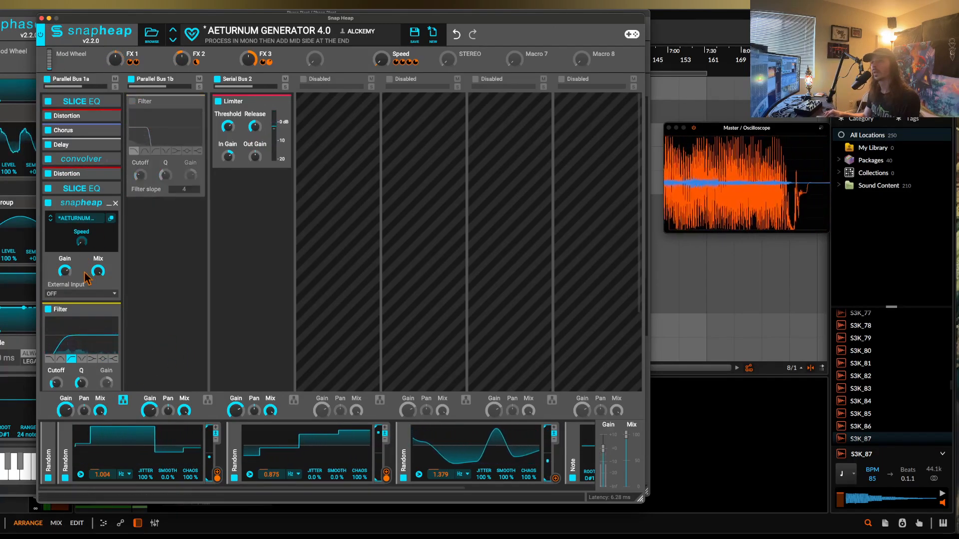
click(48, 310)
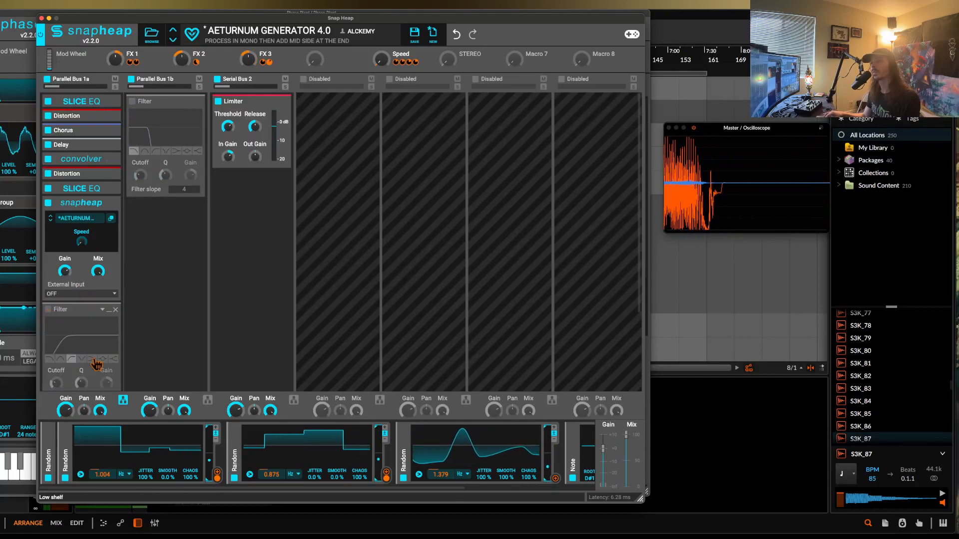
click(123, 399)
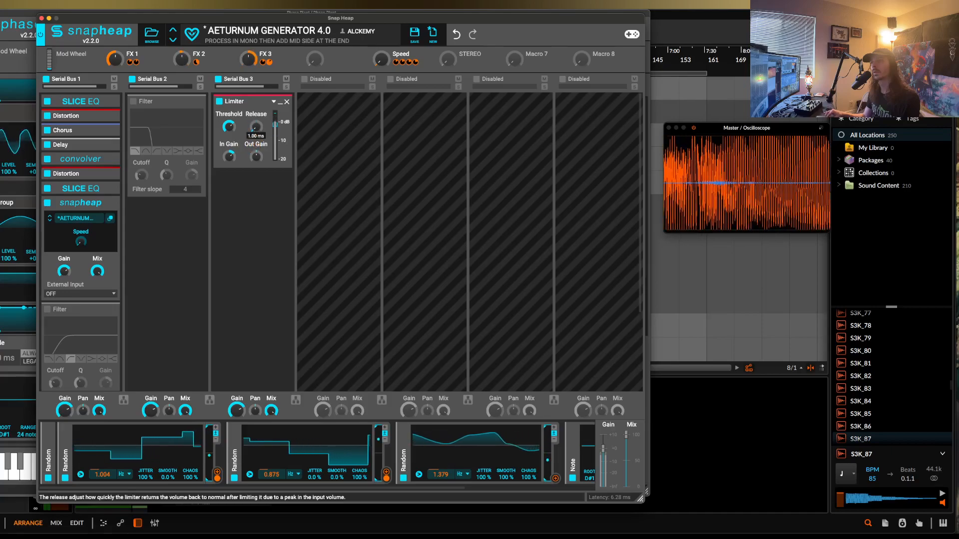
click(42, 19)
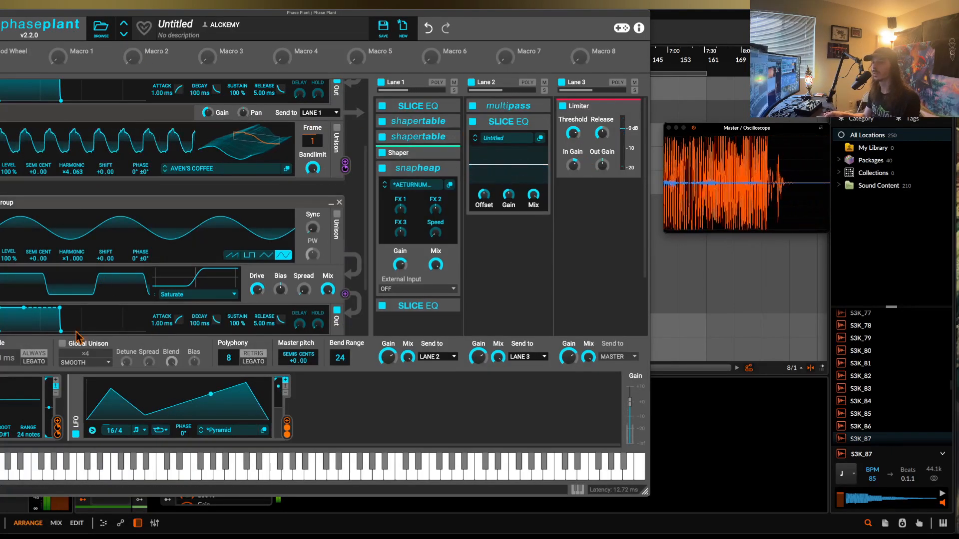
- Reopen the Lane 1 Snap Heap, collapse the bypassed Filter in Serial Bus 1 and add a Nonlinear Filter after it
click(450, 185)
drag(419, 165, 290, 37)
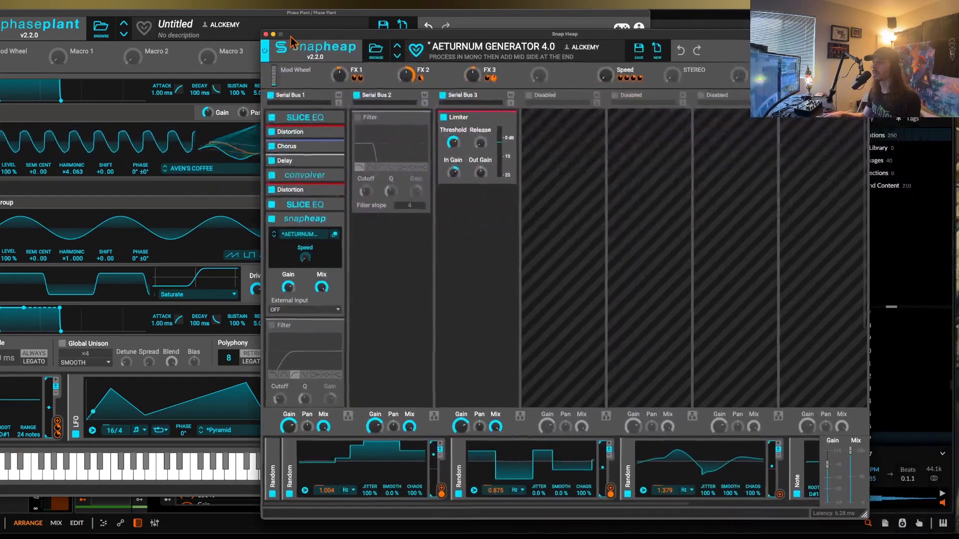
scroll(322, 220, down, 3)
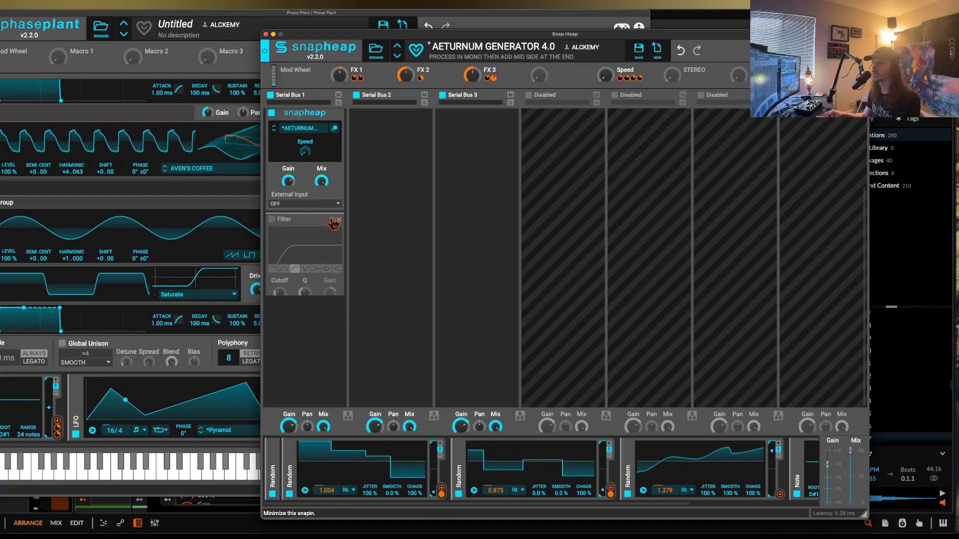
scroll(330, 218, up, 3)
click(302, 350)
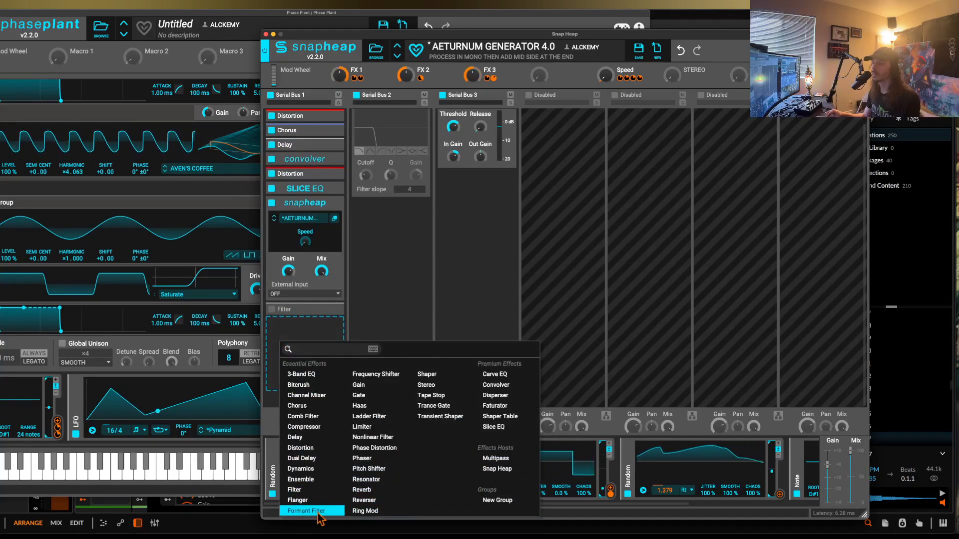
click(363, 437)
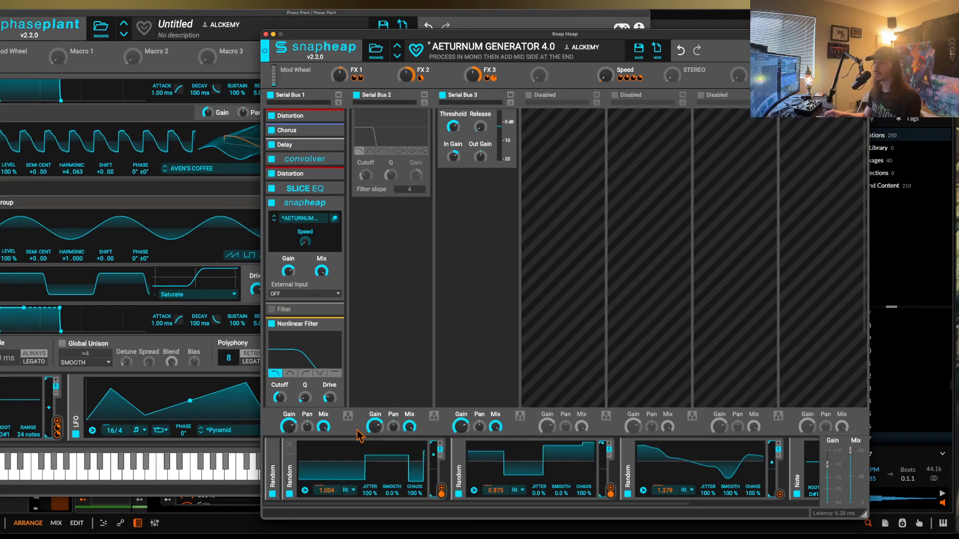
- Raise the Nonlinear Filter's cutoff to 20.4 kHz
drag(279, 397, 280, 378)
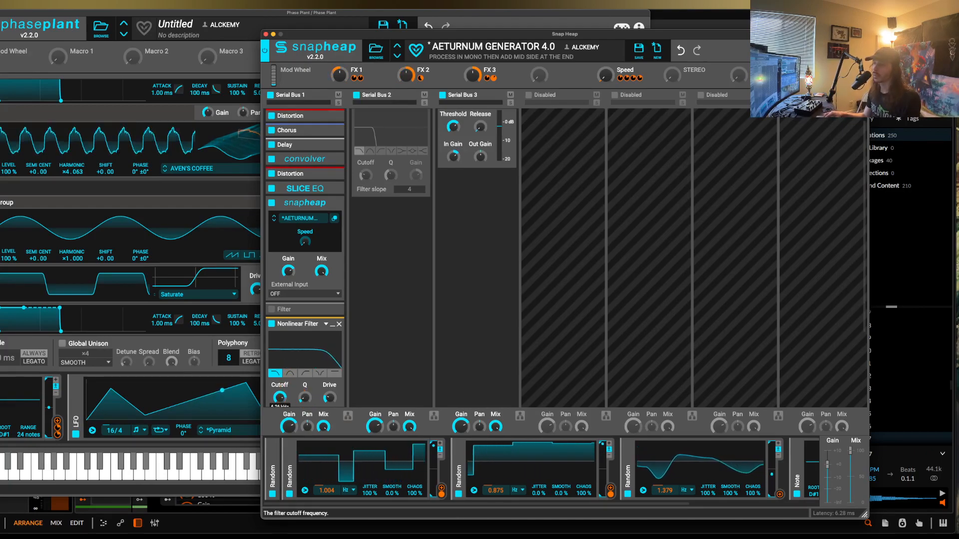
drag(304, 34, 40, 7)
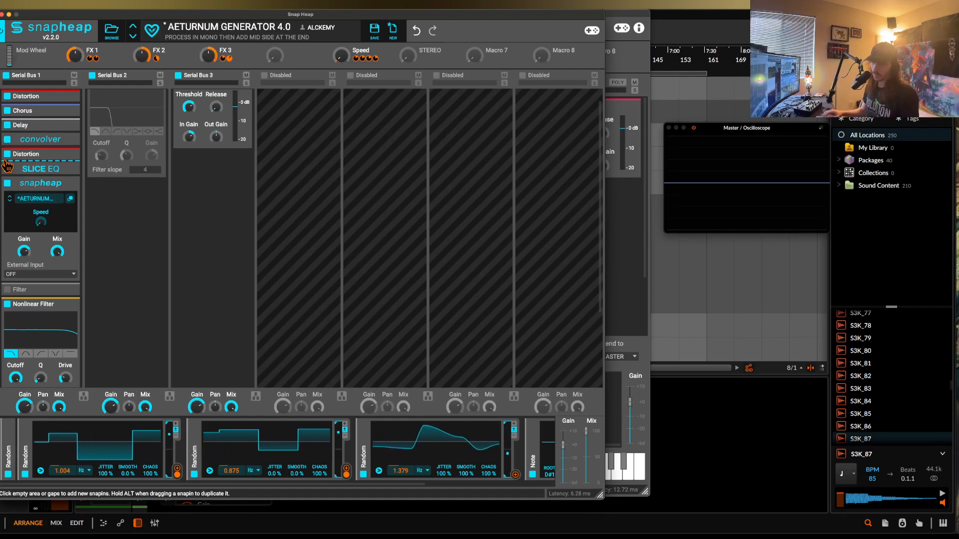
scroll(36, 325, down, 3)
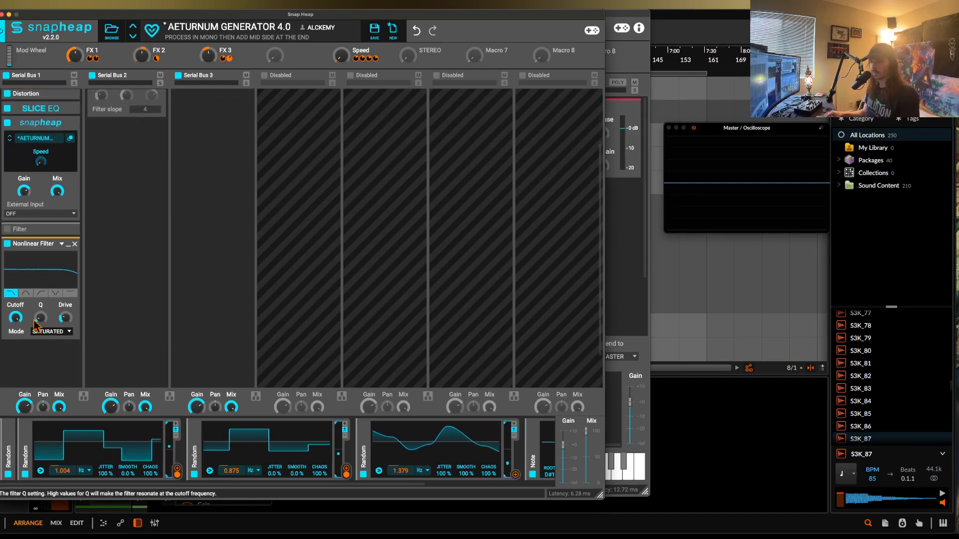
drag(16, 318, 15, 319)
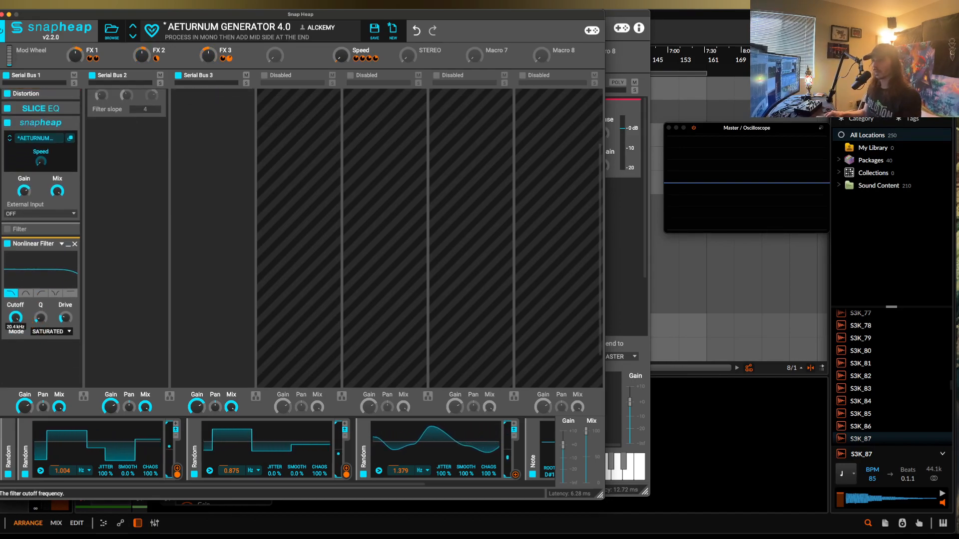
- Modulate the Nonlinear Filter's cutoff with the FX 2 macro, try a Q of 1.411 and start playback
click(162, 58)
drag(16, 327, 16, 329)
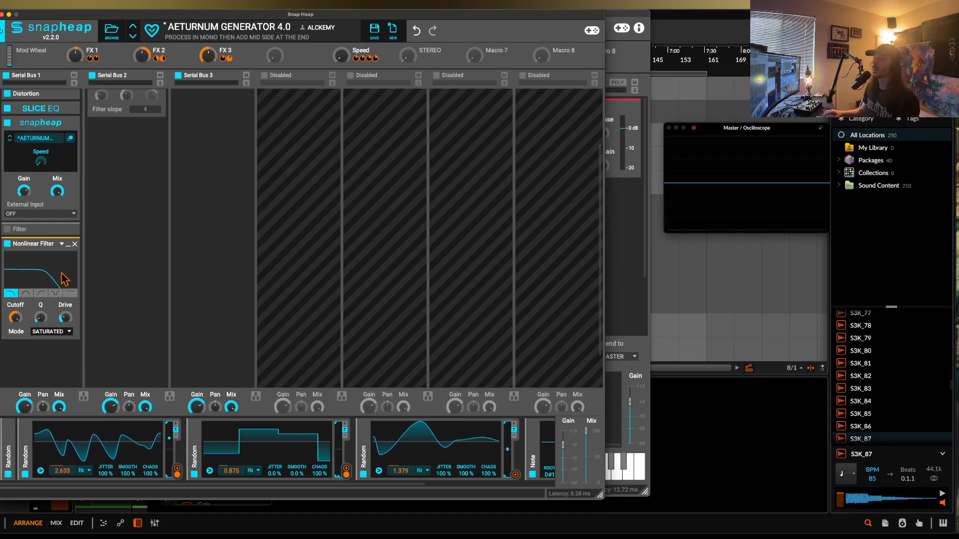
drag(41, 319, 42, 310)
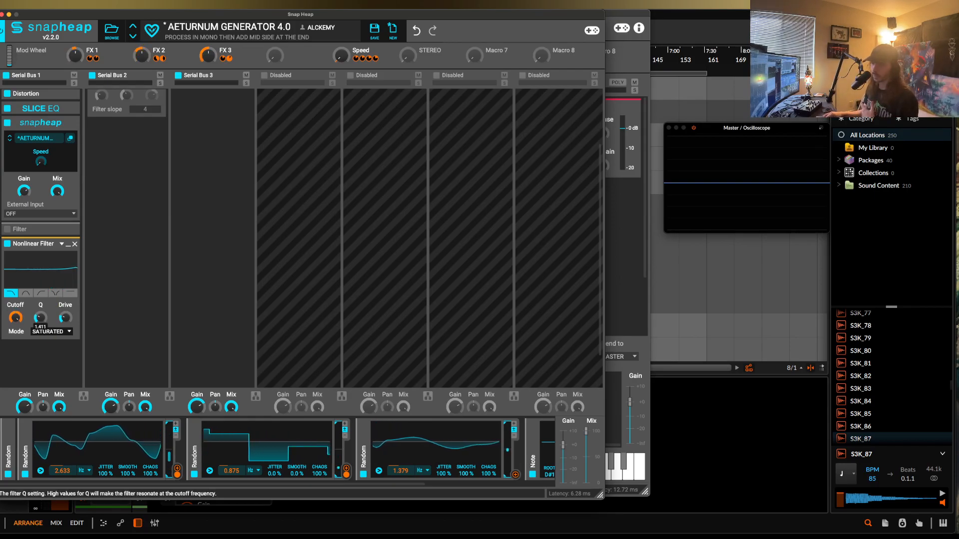
key(space)
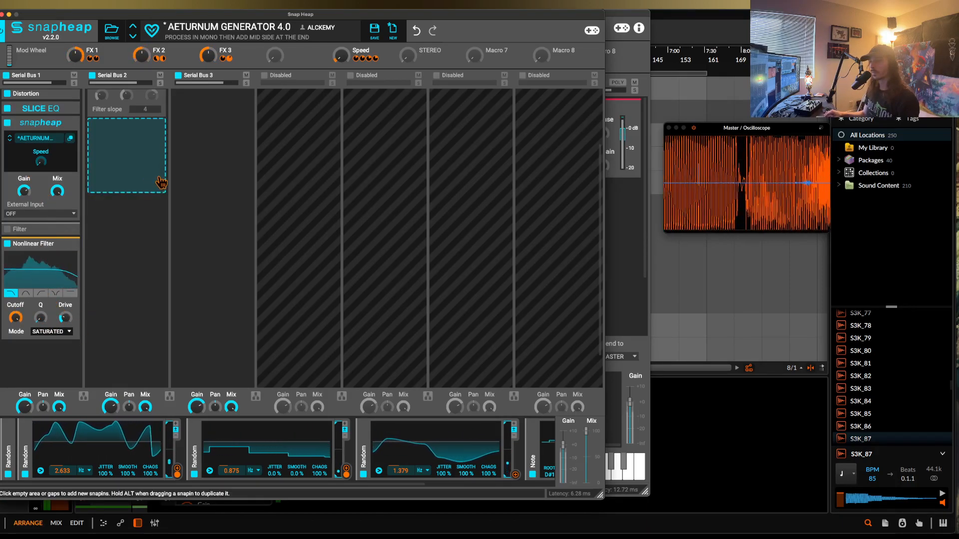
- Disable Serial Bus 2, which holds the bypassed low-pass Filter, and close the Snap Heap editor
scroll(160, 184, up, 3)
scroll(161, 183, up, 1)
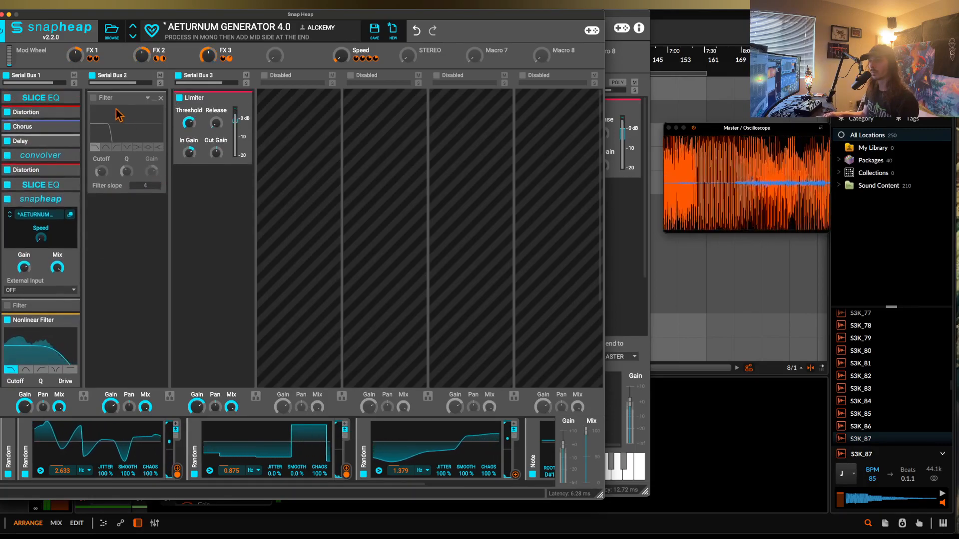
click(93, 75)
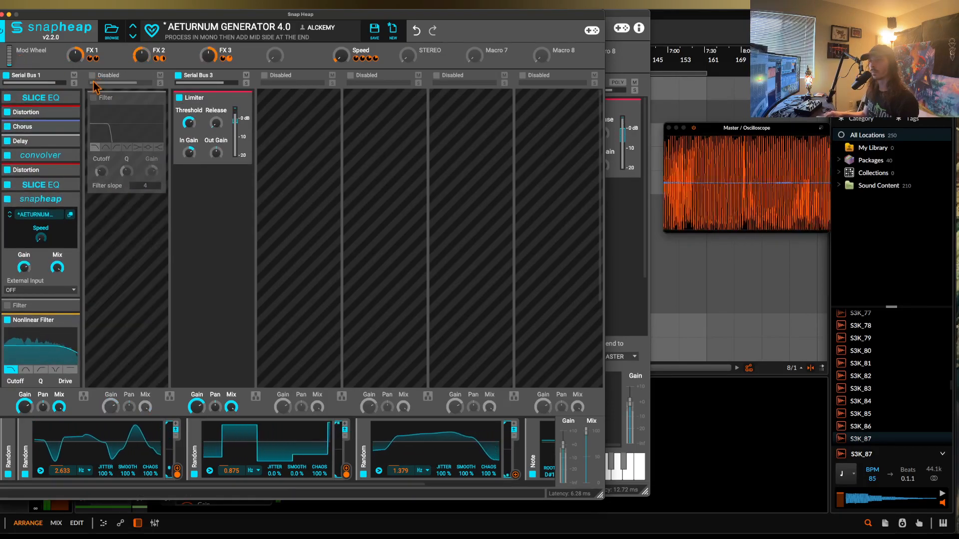
click(2, 14)
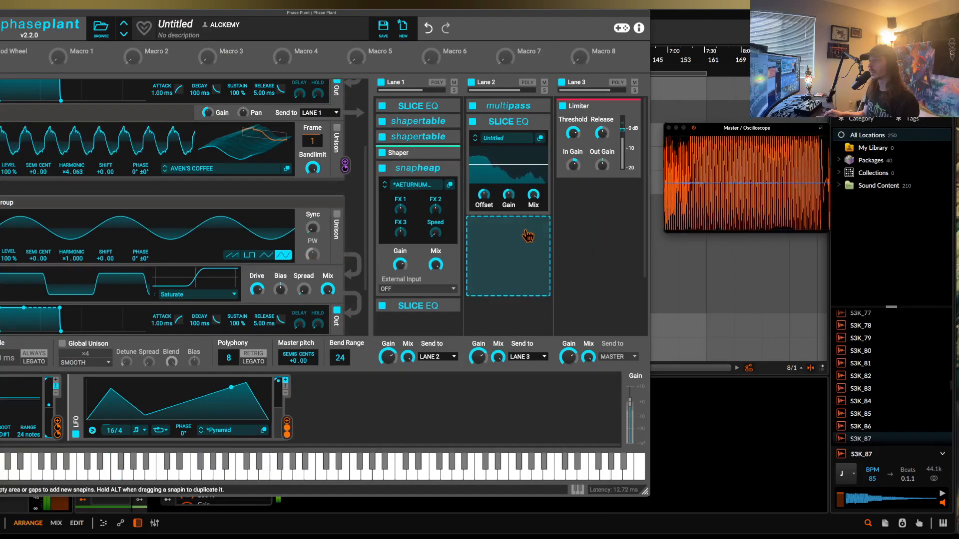
- Add a second Multipass to Lane 2 and place it first in the chain, above the existing Multipass
click(511, 235)
click(602, 355)
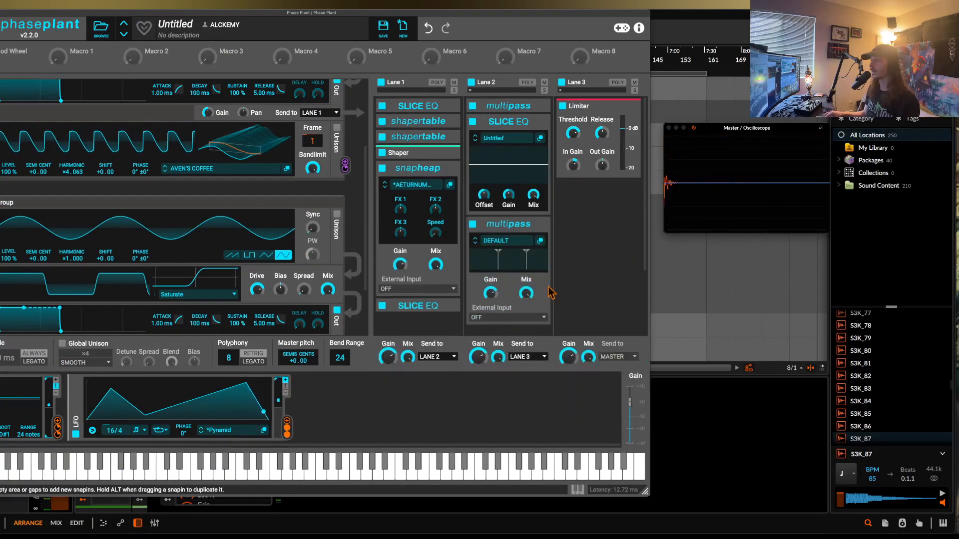
drag(515, 167, 517, 104)
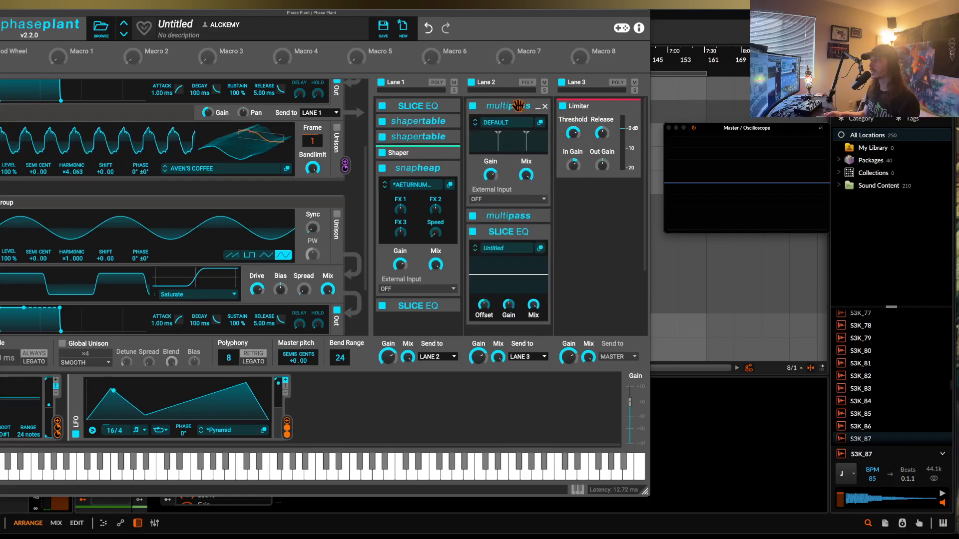
- Load the N.O.T.T. favorite preset into the new Multipass, set its overall Mix to 62% and close its editor
click(540, 123)
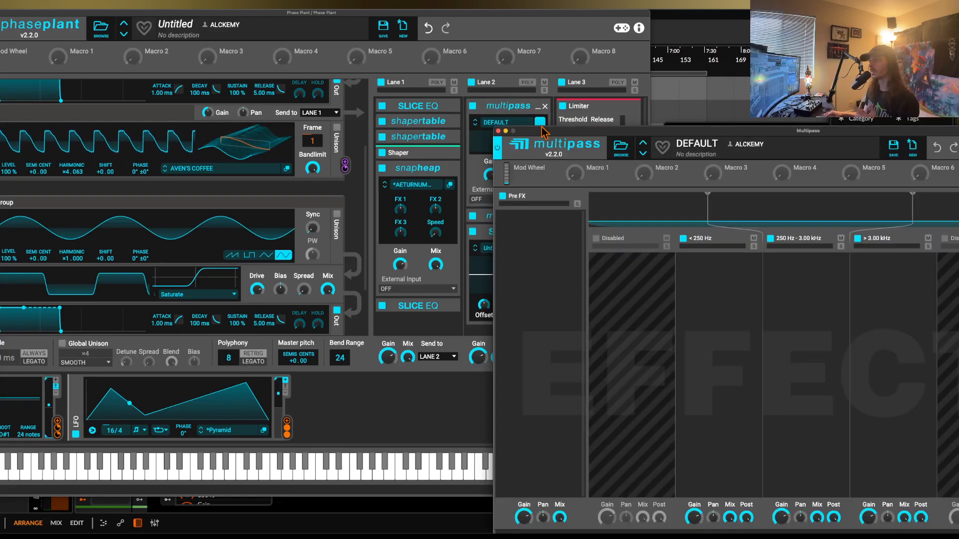
click(620, 146)
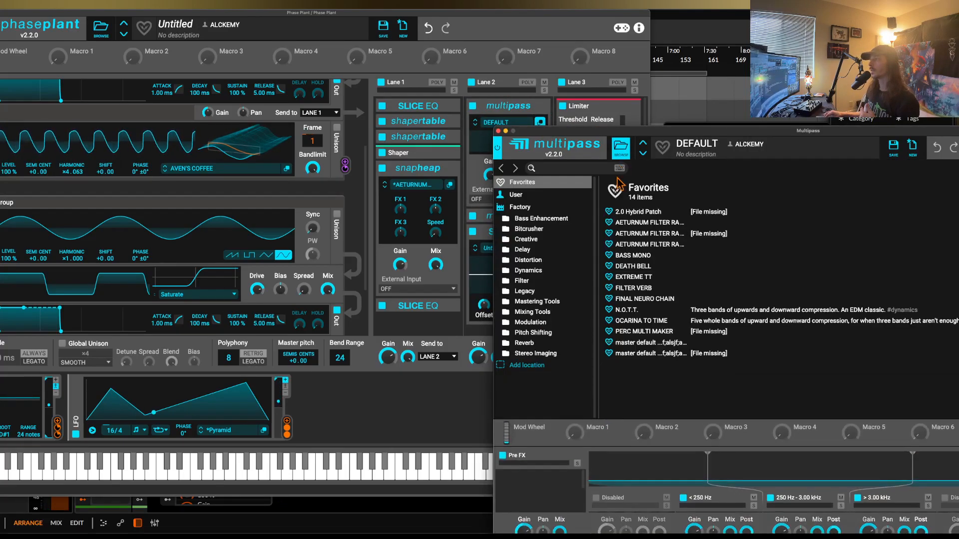
click(642, 312)
drag(576, 135, 362, 24)
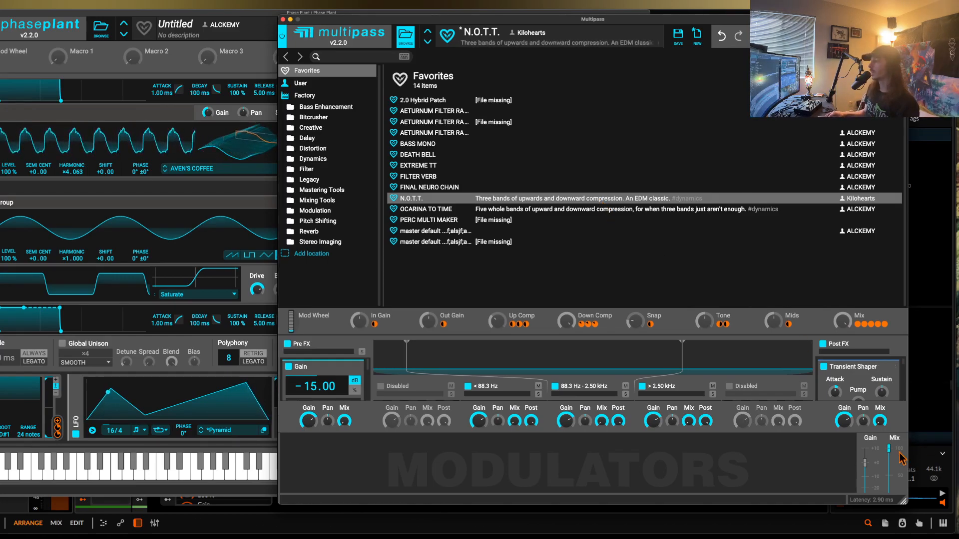
drag(889, 461, 889, 472)
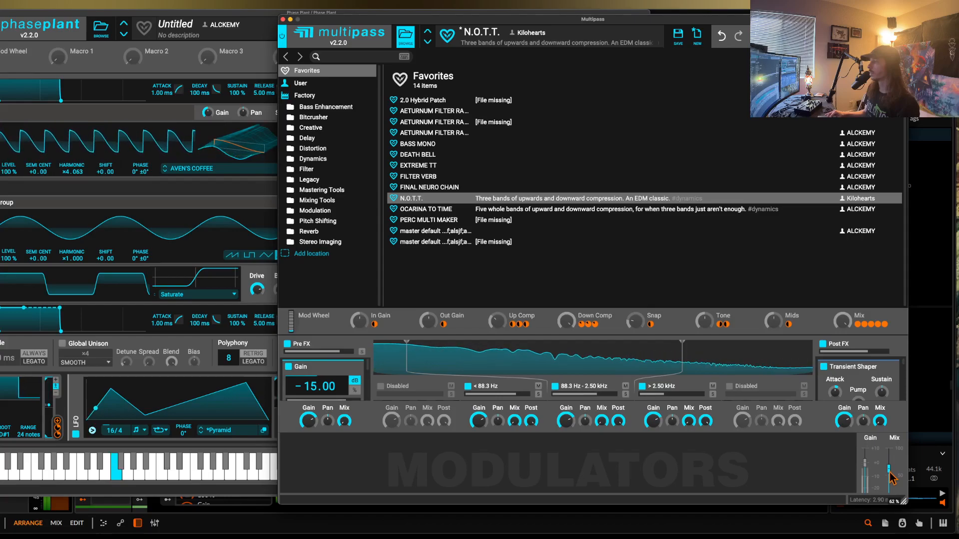
click(283, 19)
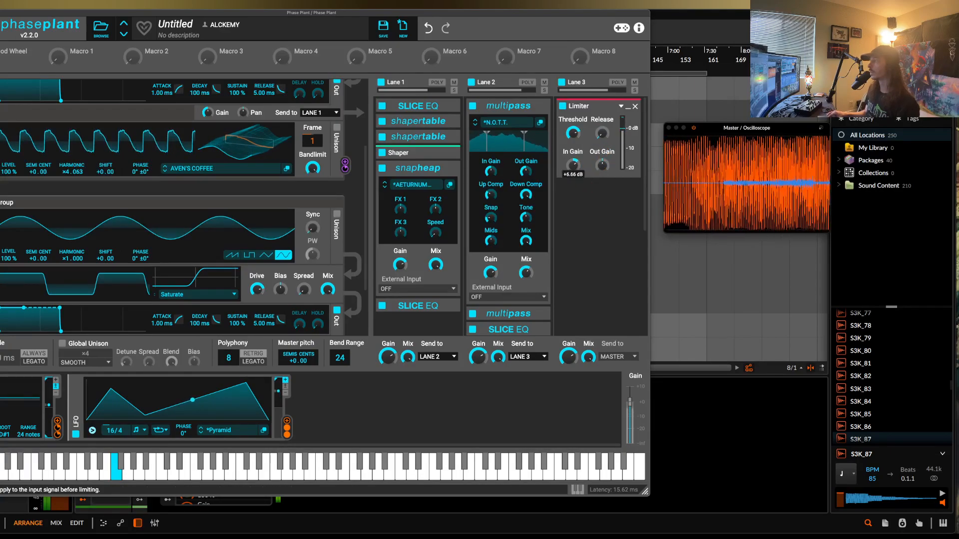
- Add a Transient Shaper below the Limiter in Lane 3
drag(95, 13, 172, 25)
click(748, 229)
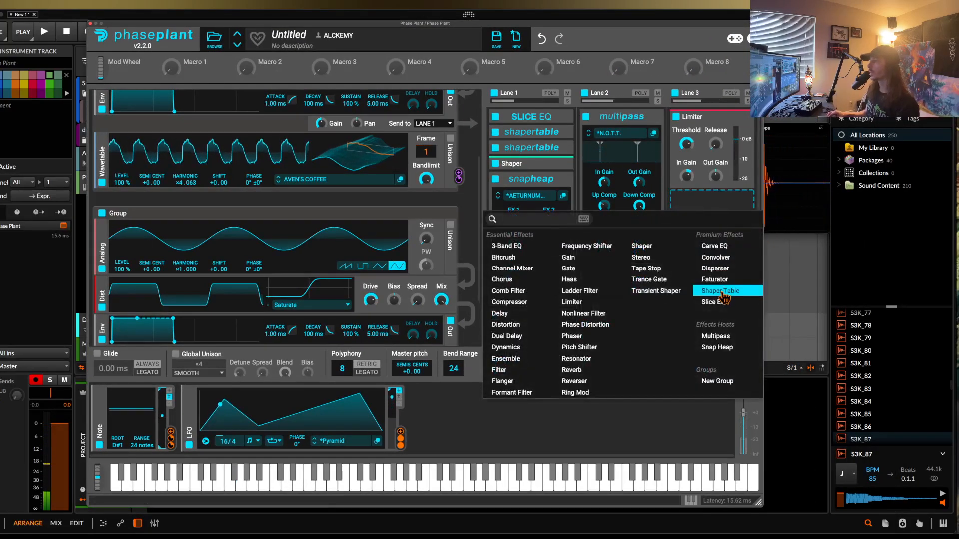
click(655, 292)
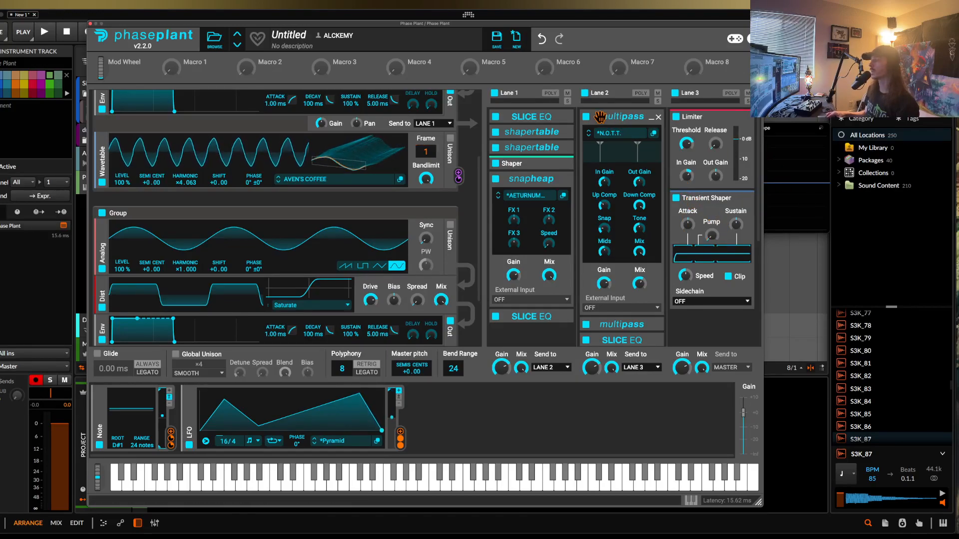
drag(432, 31, 332, 20)
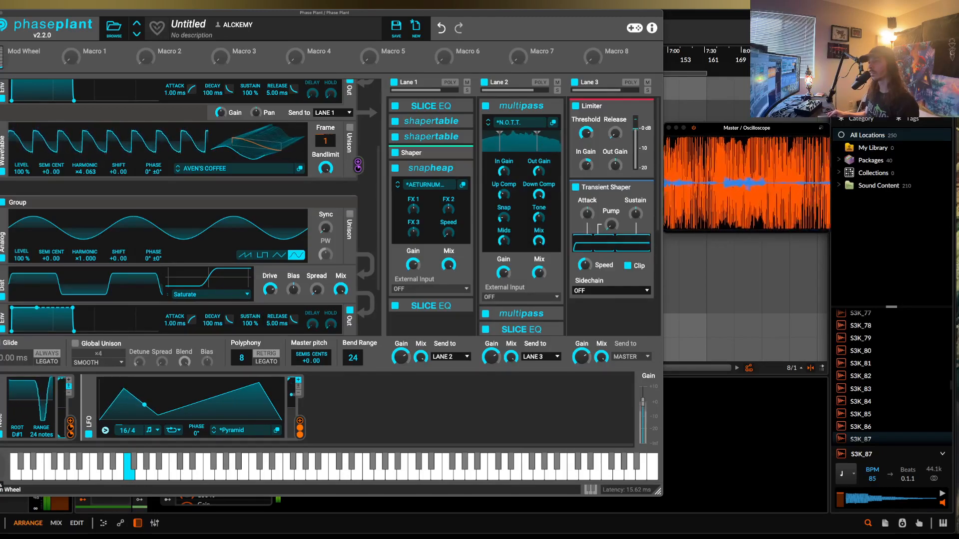
- Open the Lane 1 Snap Heap for editing, check the Speed macro's modulation of the Note modulator, and raise the Speed macro
click(462, 185)
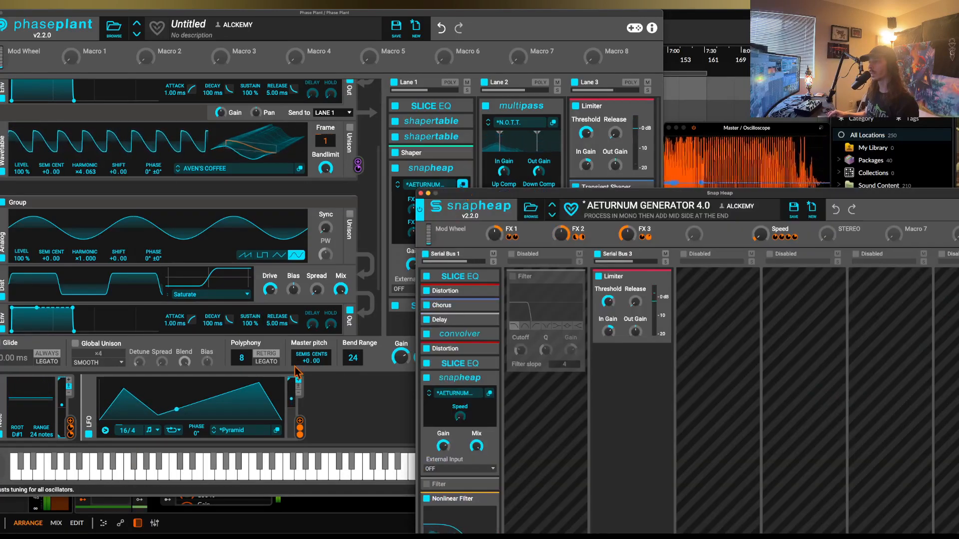
drag(486, 197, 112, 18)
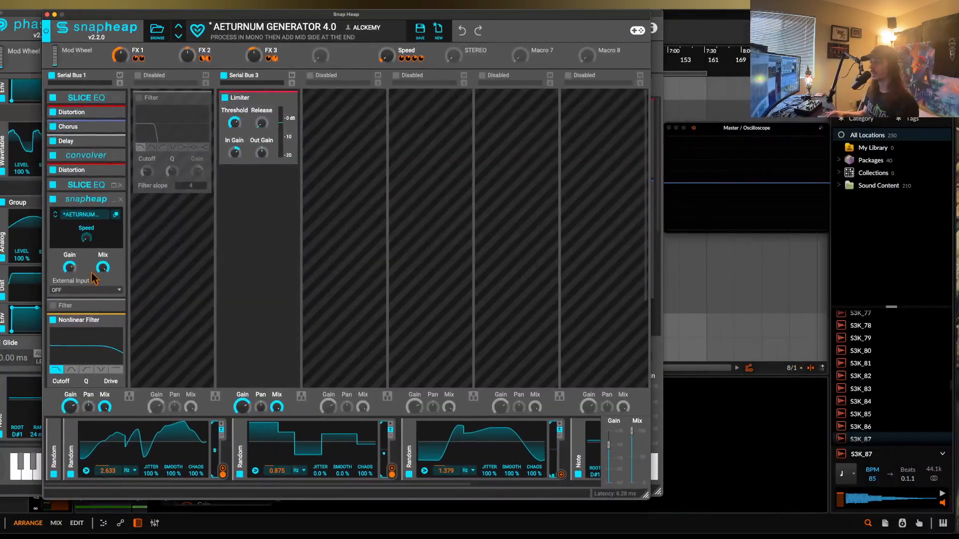
scroll(144, 436, right, 5)
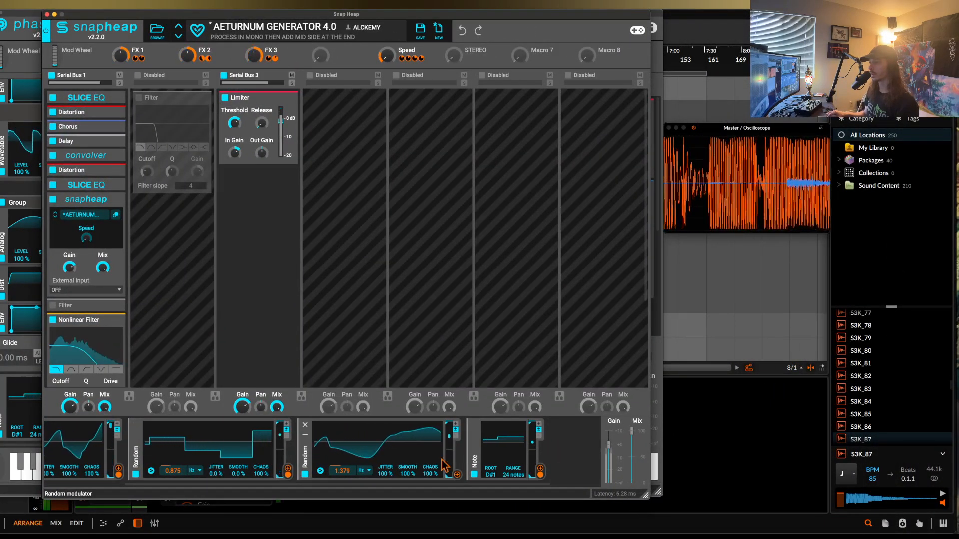
mouse_move(541, 478)
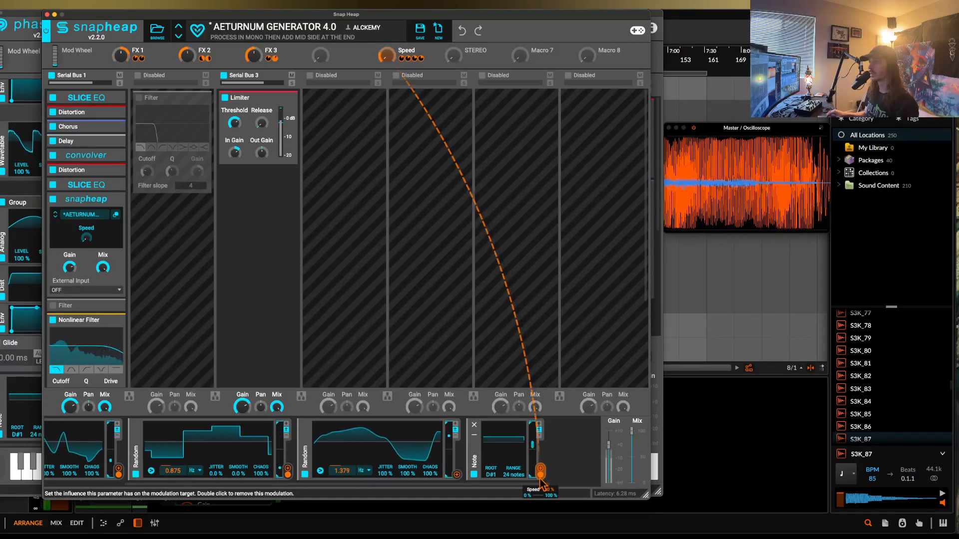
mouse_move(406, 65)
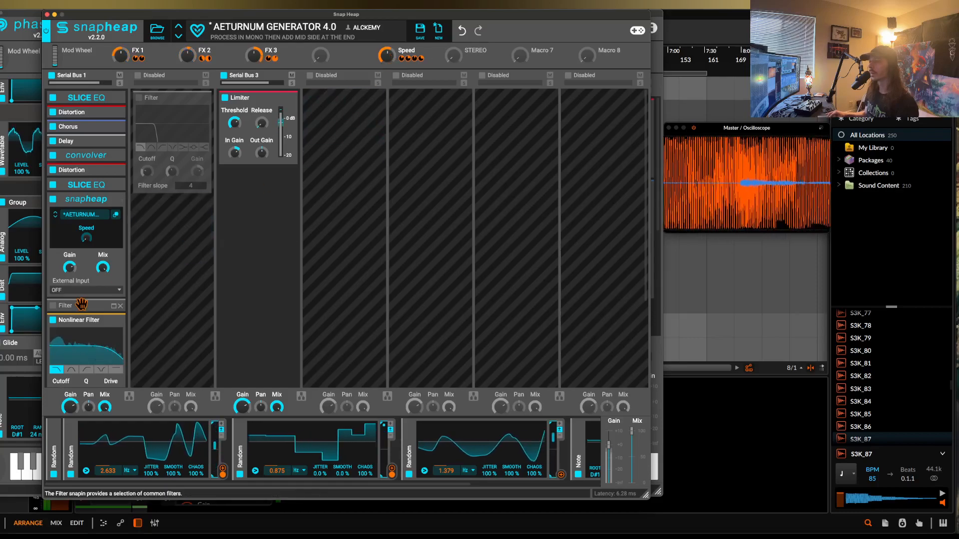
- Set the nested Snap Heap's Mix to about 48% in Serial Bus 1, and collapse it together with the Nonlinear Filter
scroll(85, 240, down, 3)
mouse_move(63, 309)
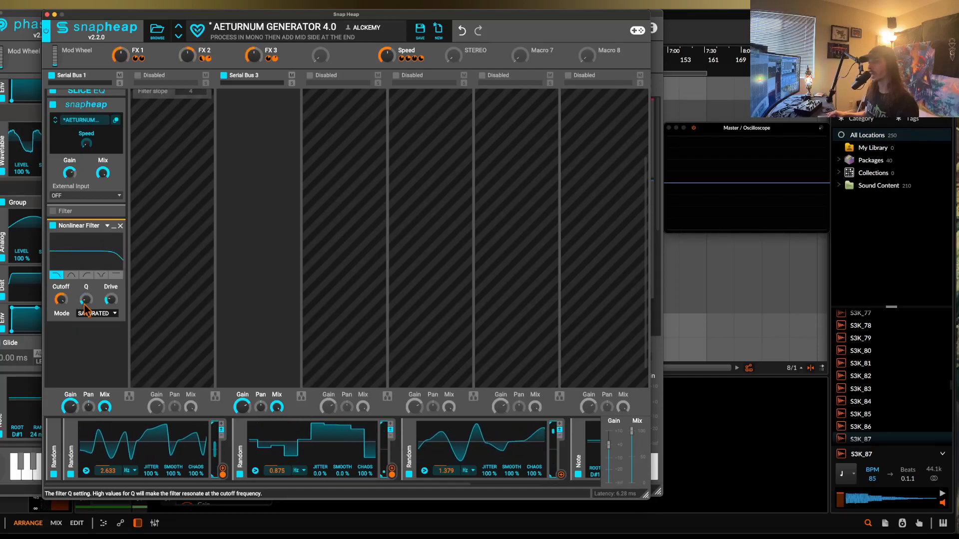
scroll(113, 235, up, 1)
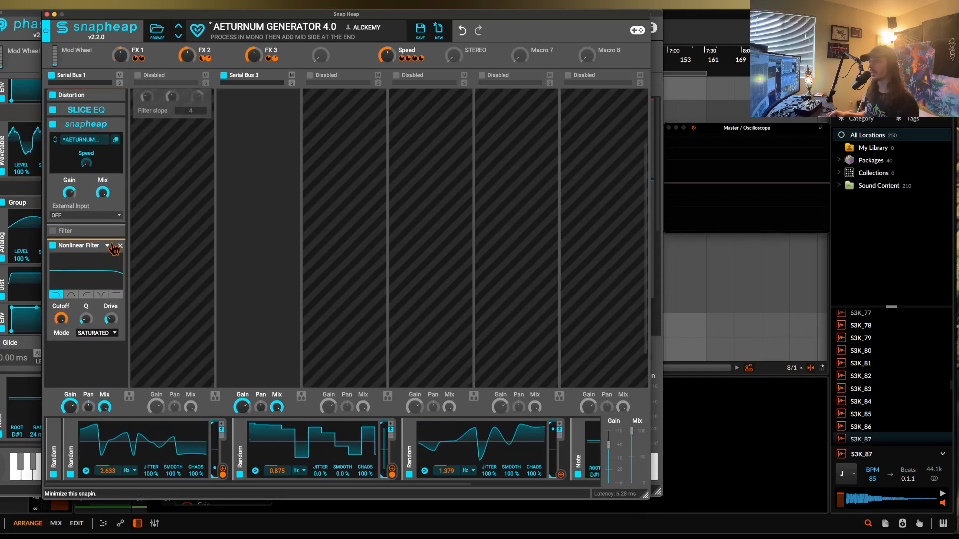
click(114, 245)
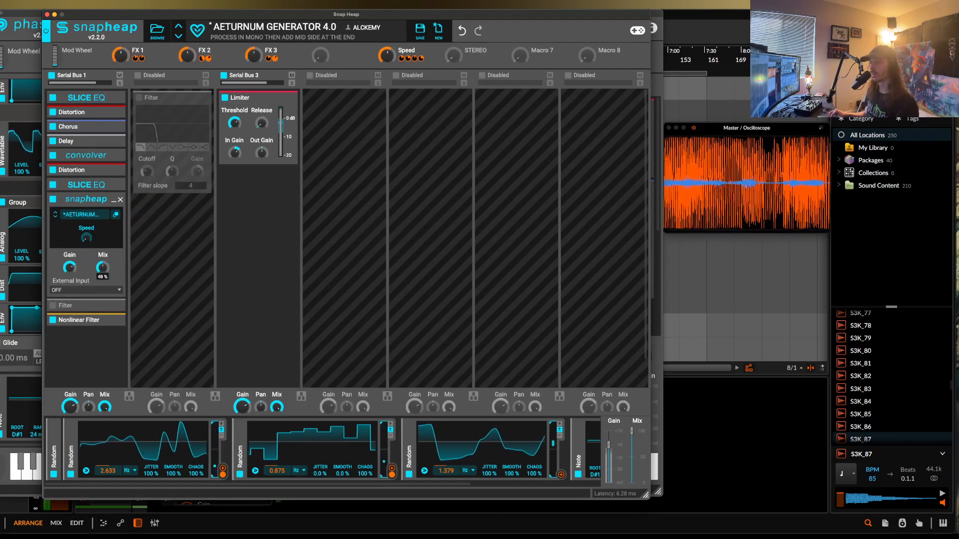
click(115, 202)
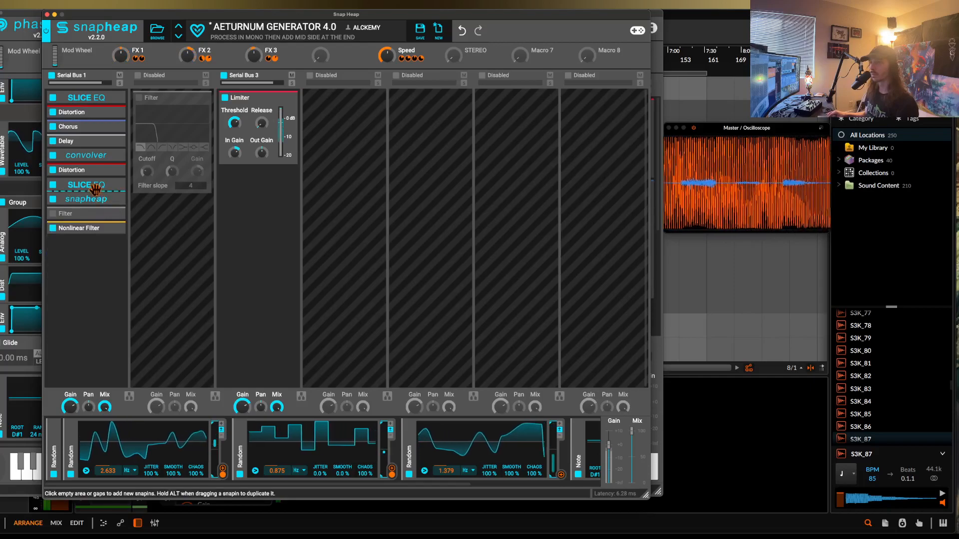
- Expand both Slice EQs in Serial Bus 1 and open the full editor of the one placed before the nested Snap Heap
click(114, 100)
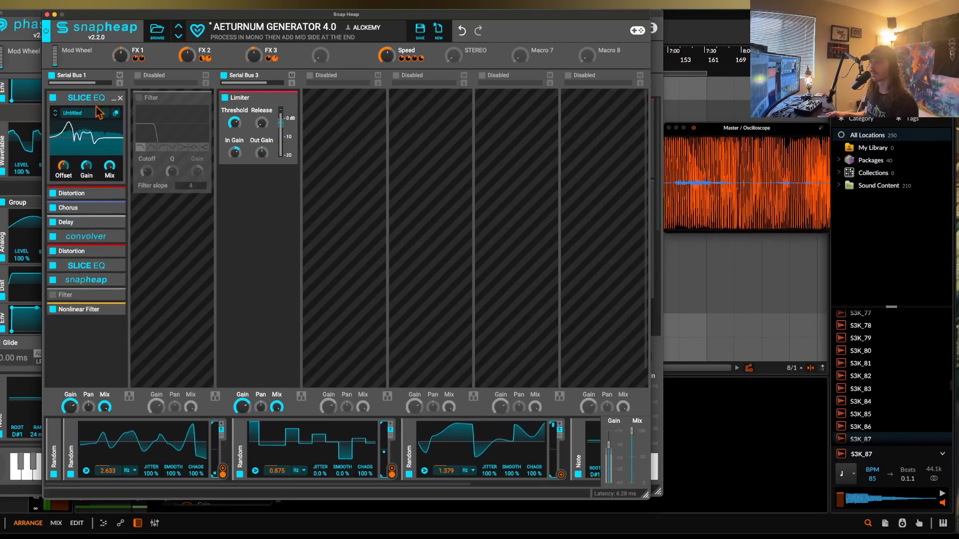
mouse_move(89, 98)
mouse_down()
mouse_move(90, 280)
mouse_move(96, 93)
mouse_up()
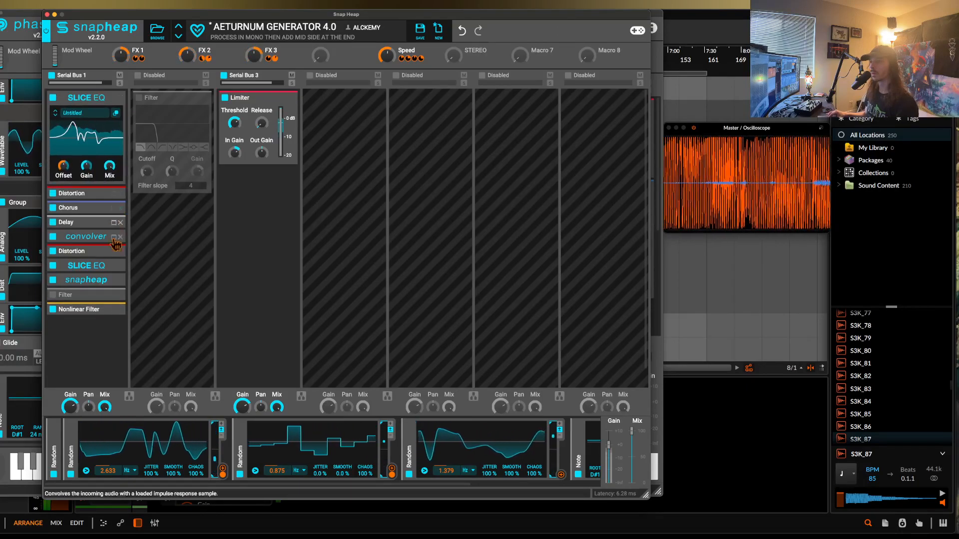
click(110, 265)
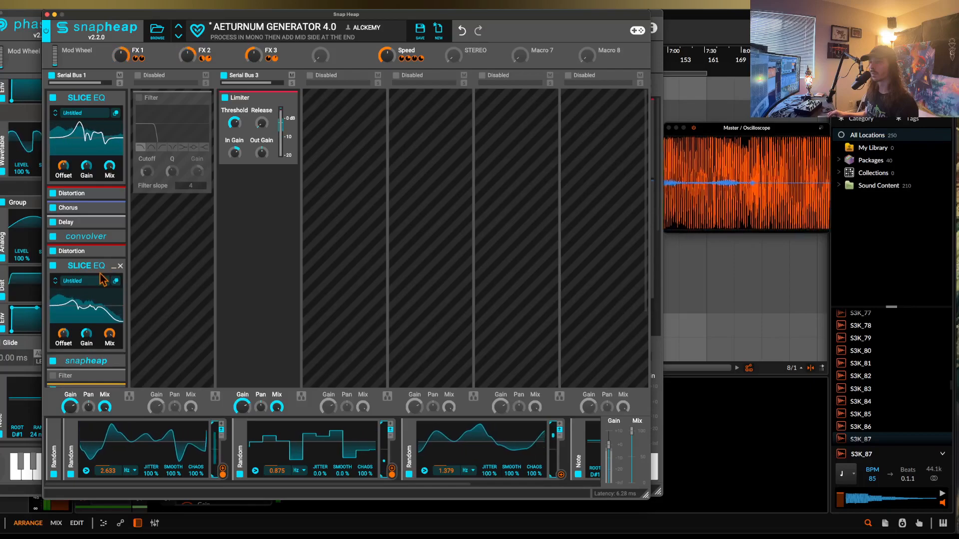
click(115, 282)
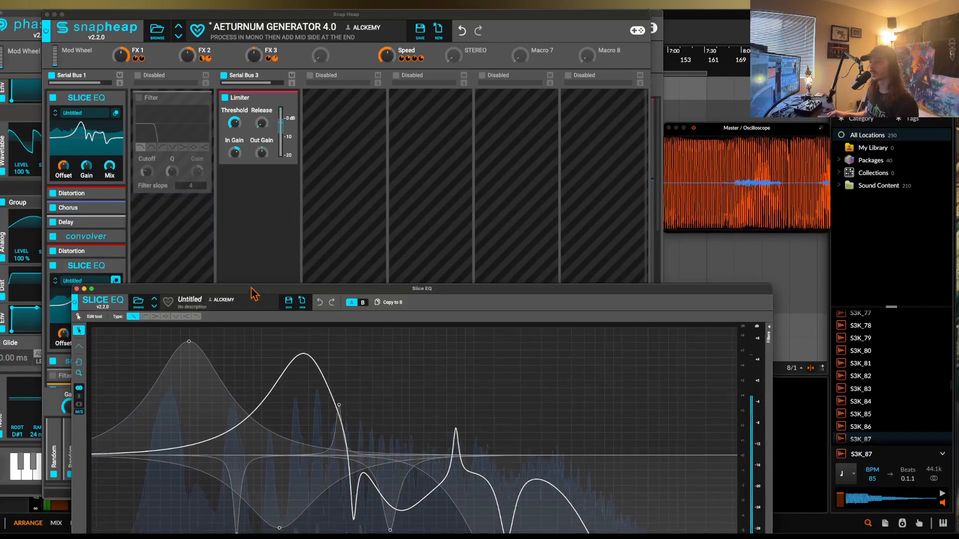
drag(253, 294, 210, 57)
scroll(147, 108, up, 5)
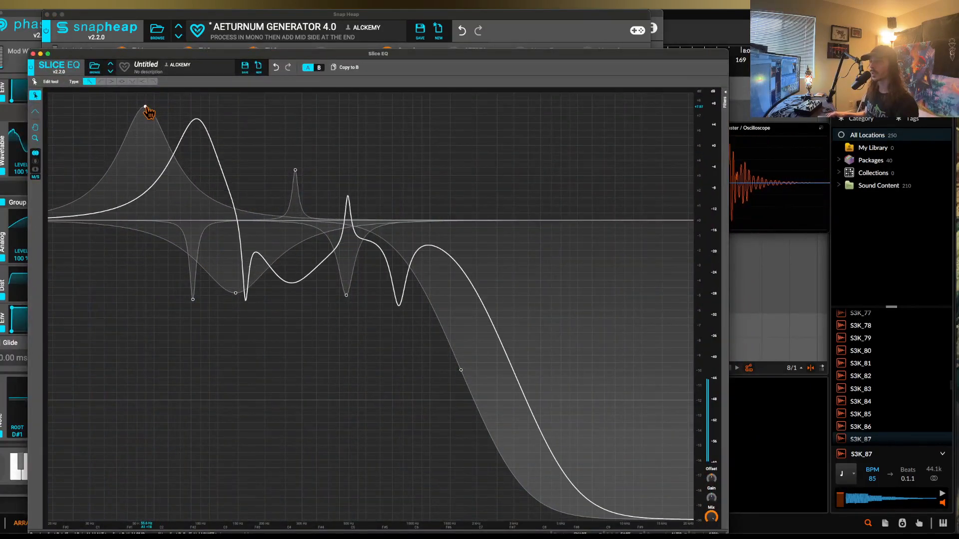
- Deepen the Slice EQ cuts at about 92 Hz and 150 Hz, add a flat band near 1.6 kHz, close the editor and collapse the first Slice EQ
drag(195, 305, 195, 414)
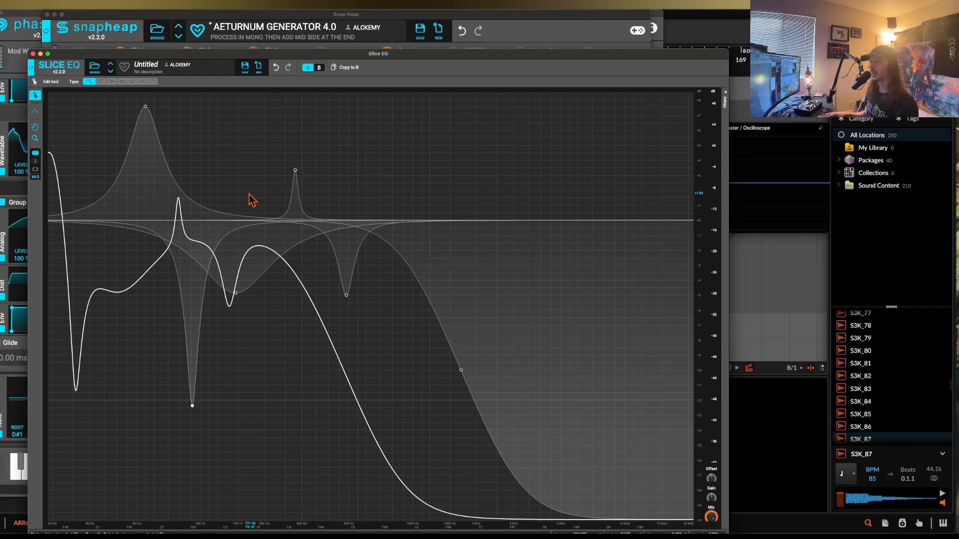
drag(235, 295, 238, 377)
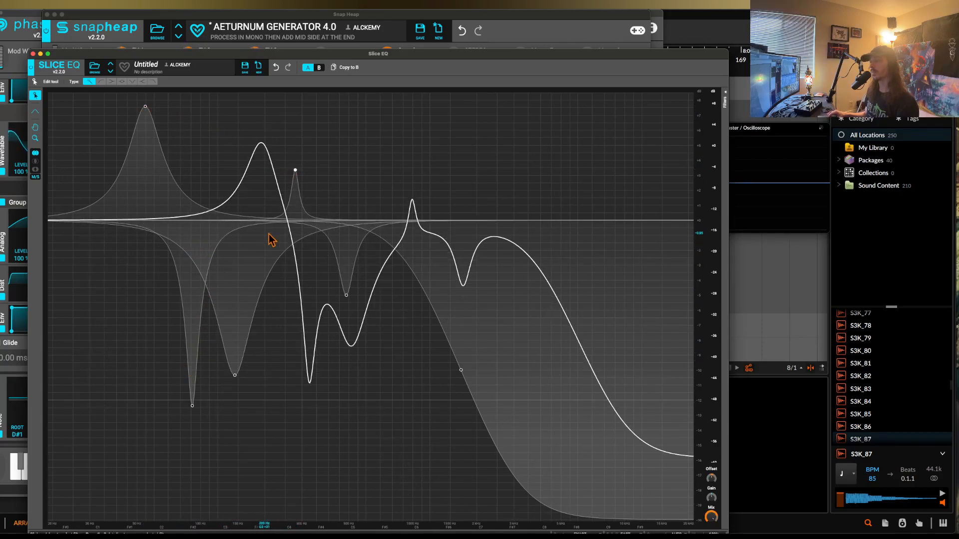
double_click(455, 222)
mouse_move(454, 225)
mouse_down()
mouse_move(456, 99)
mouse_move(606, 98)
mouse_move(500, 98)
mouse_move(511, 101)
mouse_move(458, 229)
mouse_up()
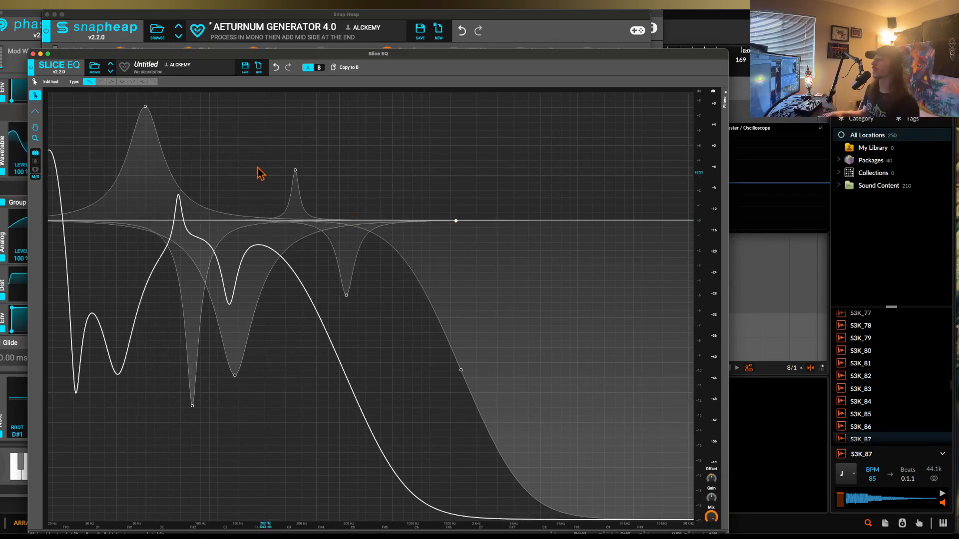
click(33, 53)
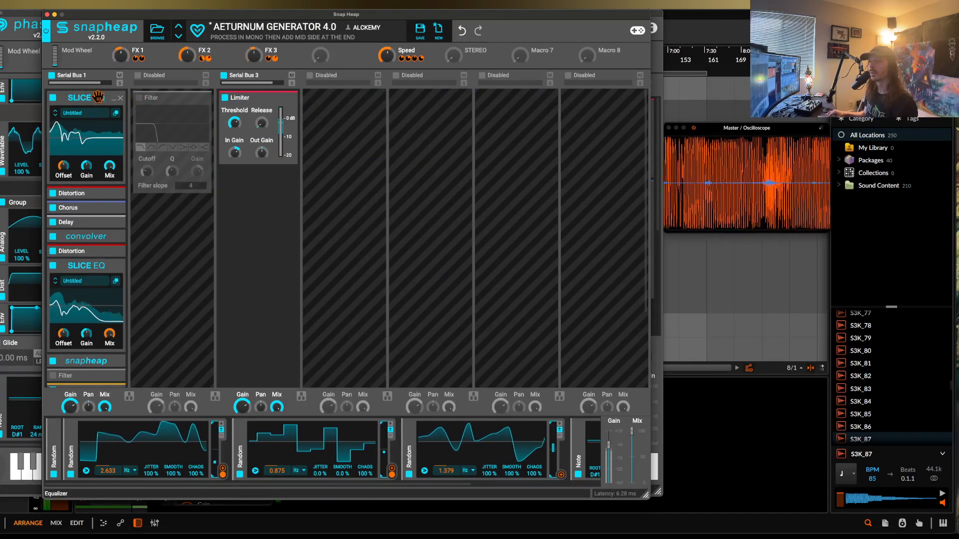
click(115, 99)
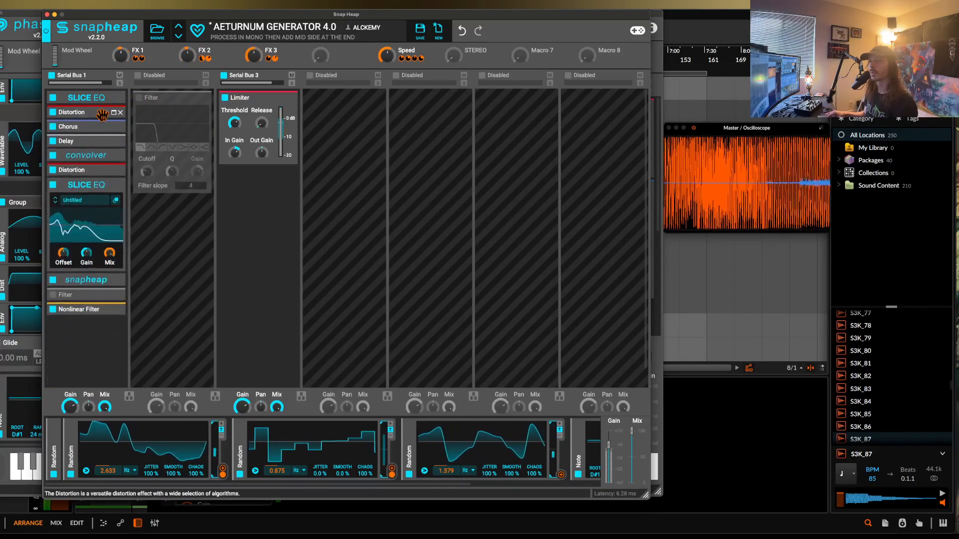
- Examine the Delay and Chorus settings in Serial Bus 1 and toggle the effects to compare the sound
click(116, 145)
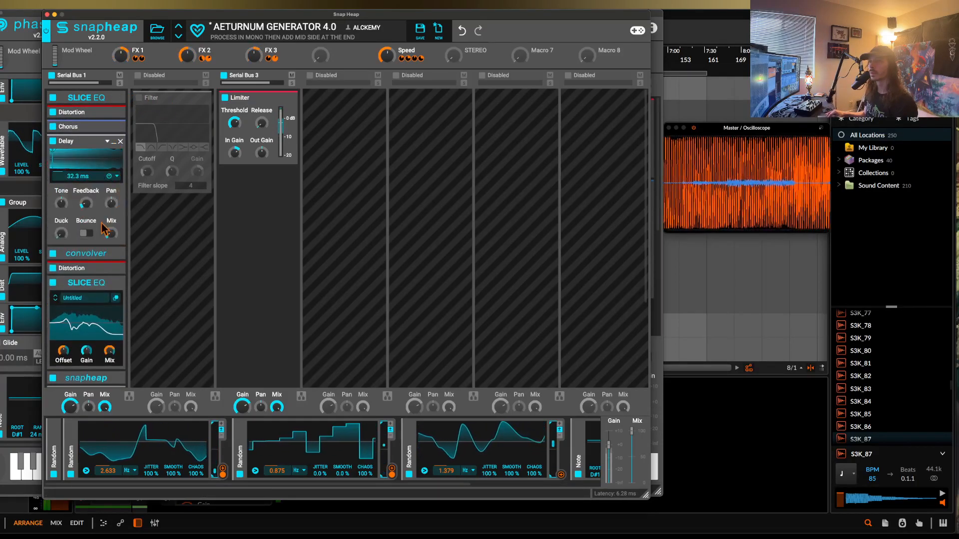
click(95, 130)
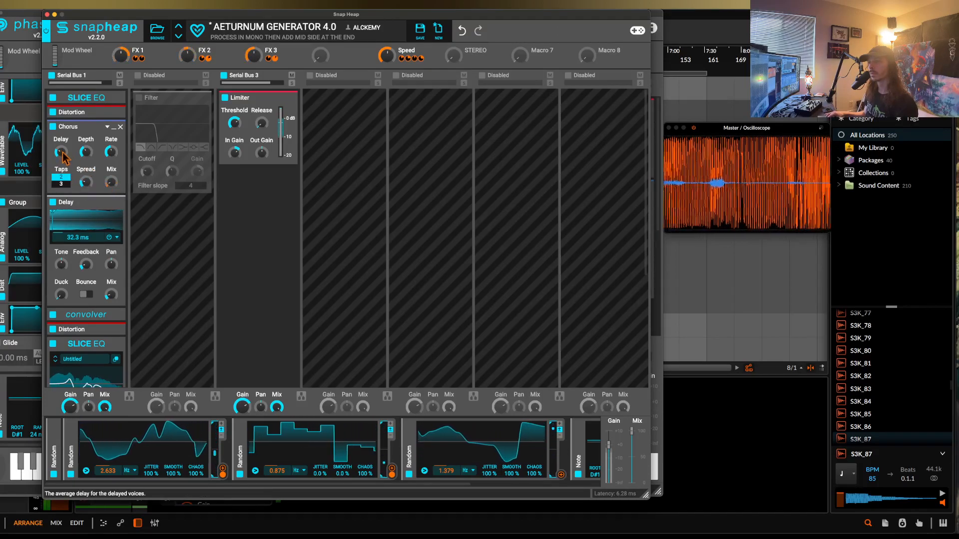
click(114, 129)
click(53, 128)
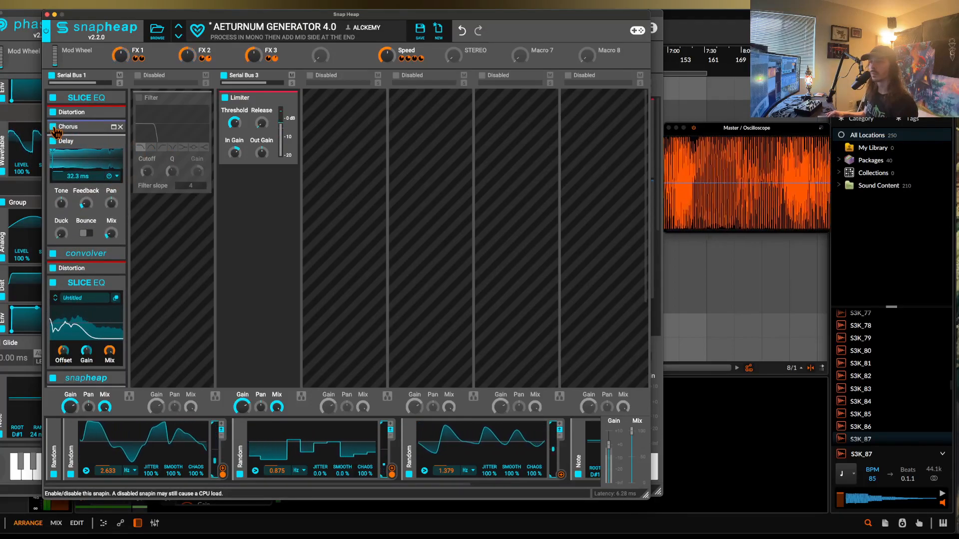
click(53, 142)
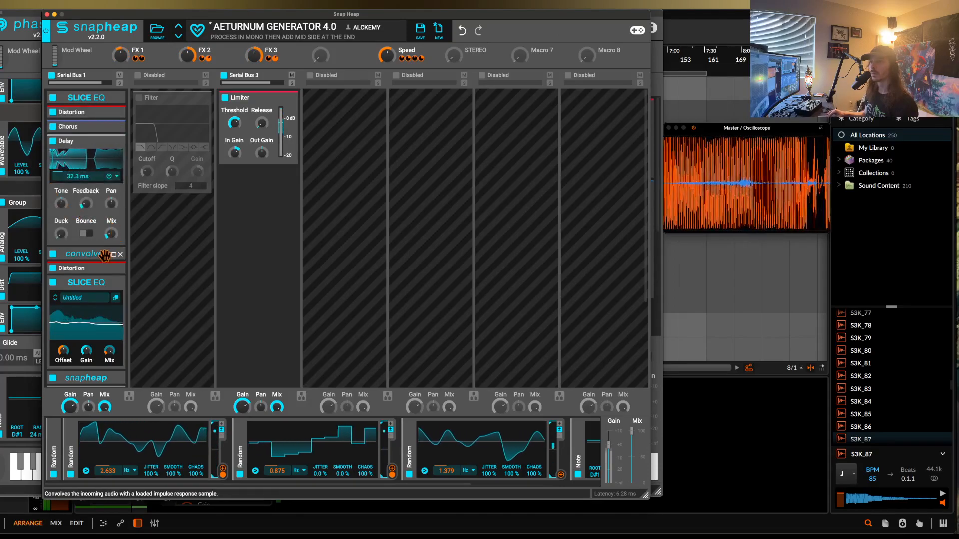
- Add an Overdrive Distortion after the Nonlinear Filter in Serial Bus 1, collapse it and close the Snap Heap editor
scroll(98, 253, down, 4)
click(86, 332)
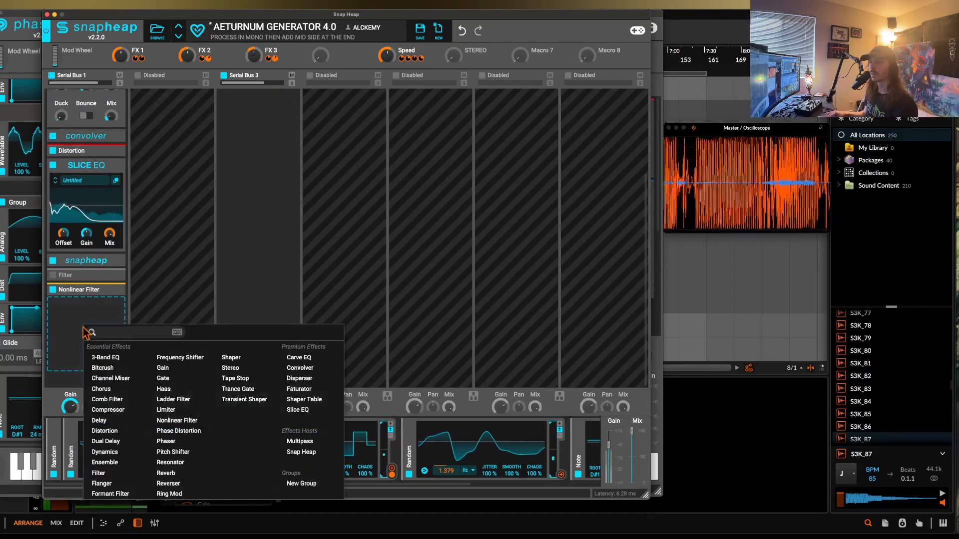
click(114, 431)
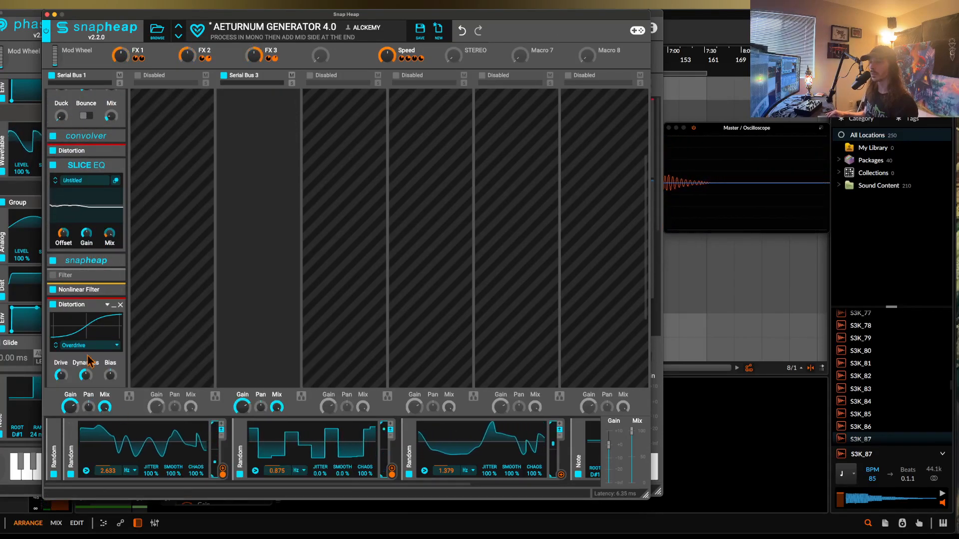
click(113, 305)
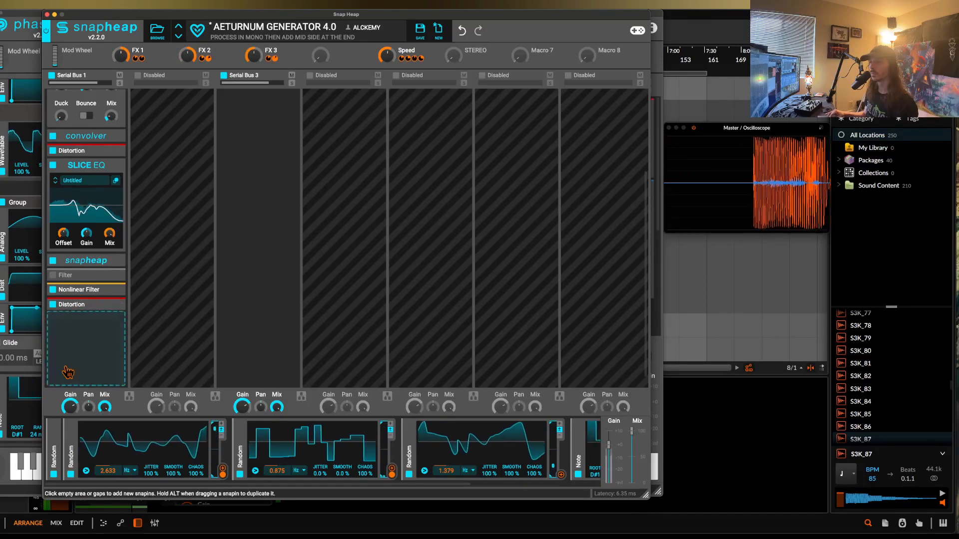
click(47, 14)
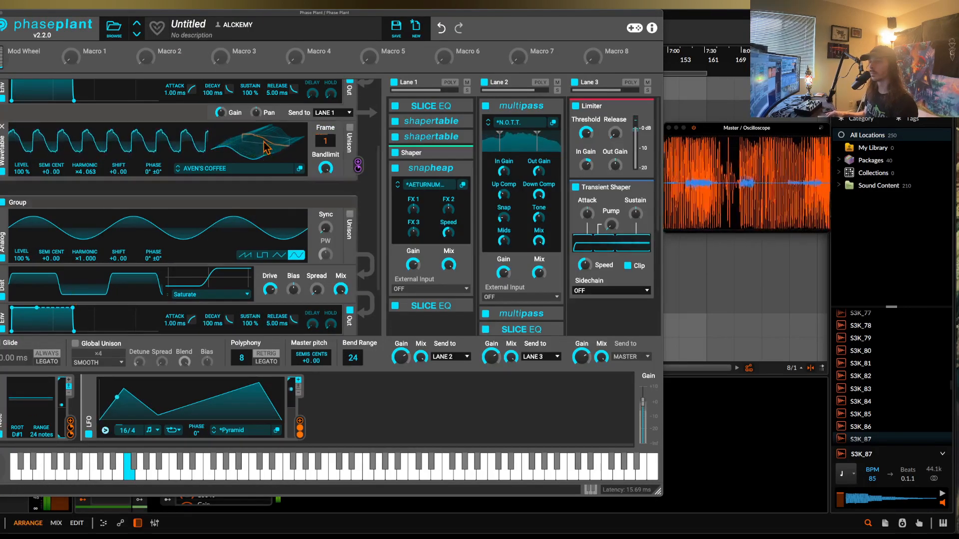
- Expand Lane 1's second Shaper Table, set the LFO rate to 4/4 and reshape its curve with a mid-cycle peak and an outward-bowed fall
scroll(73, 299, up, 3)
click(461, 139)
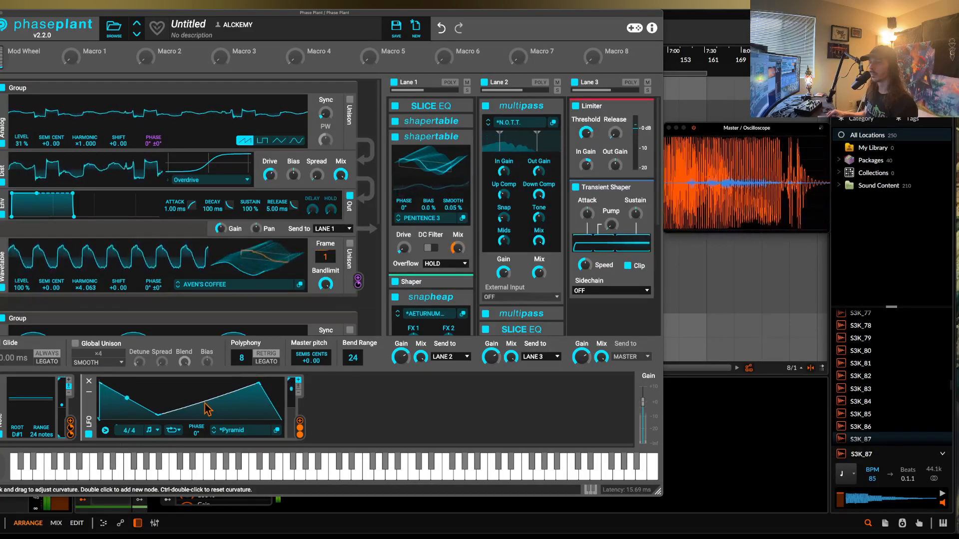
drag(258, 384, 184, 385)
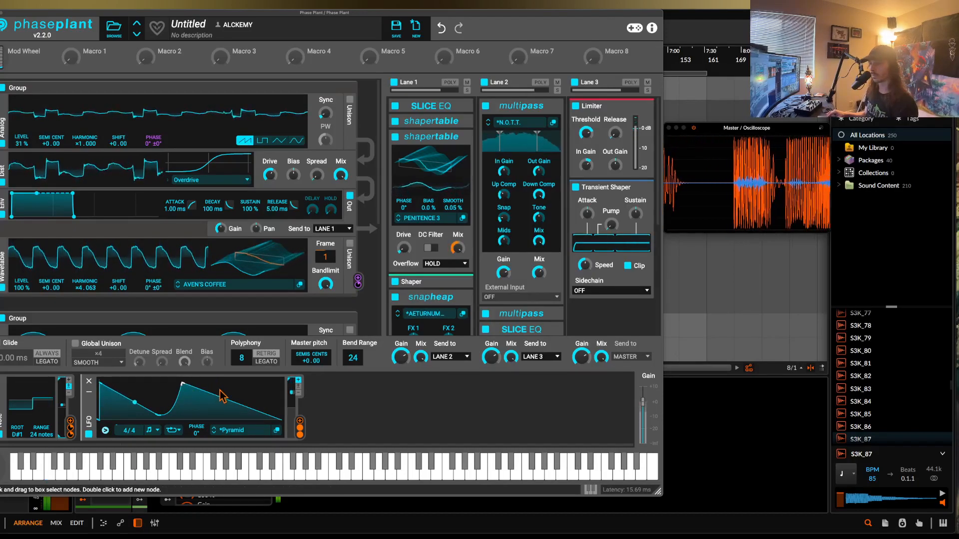
drag(219, 395, 231, 368)
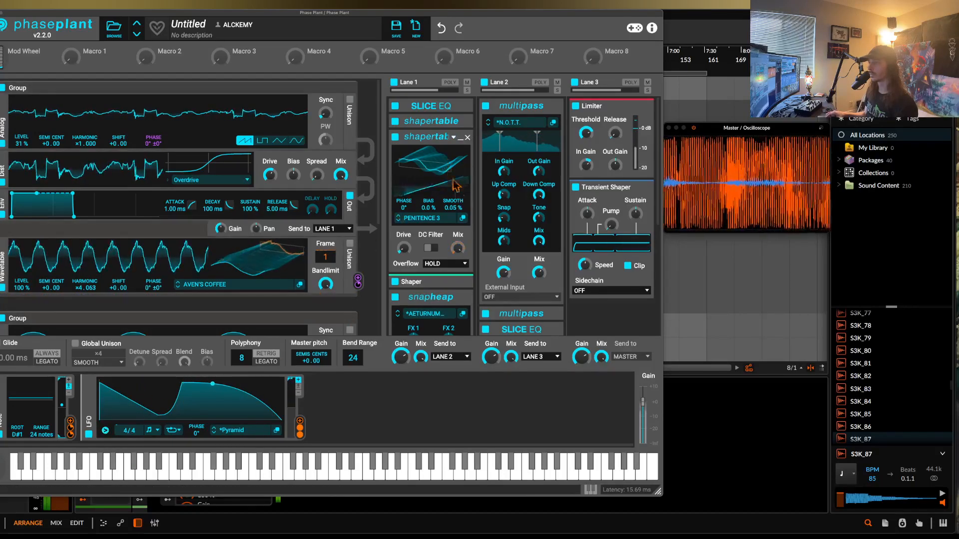
- Open Lane 1's Snap Heap editor, set Smooth to 43% and 36% on the 2.633 Hz and 0.875 Hz Random modulators, and lower the 1.379 Hz one's
scroll(460, 163, down, 6)
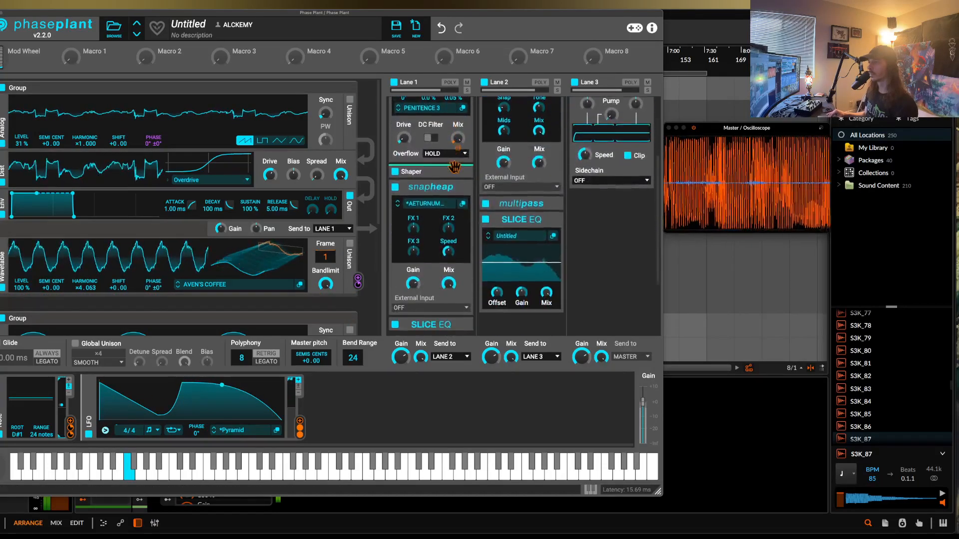
click(463, 164)
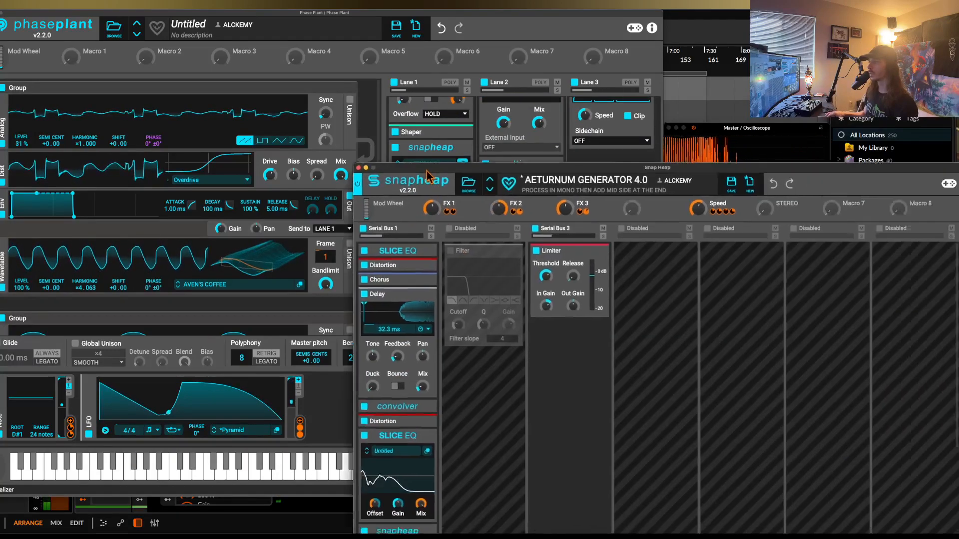
drag(481, 171, 129, 8)
drag(184, 474, 184, 503)
drag(355, 474, 355, 456)
drag(528, 474, 528, 499)
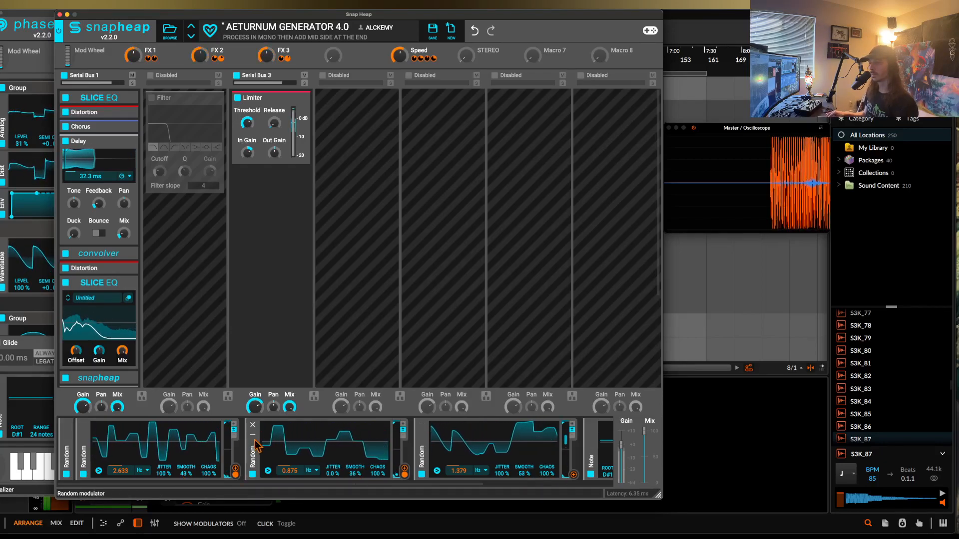
- Collapse the later Random modulators, expand the first one, collapse the second Slice EQ in Serial Bus 1 and close the Snap Heap editor
click(252, 425)
click(253, 425)
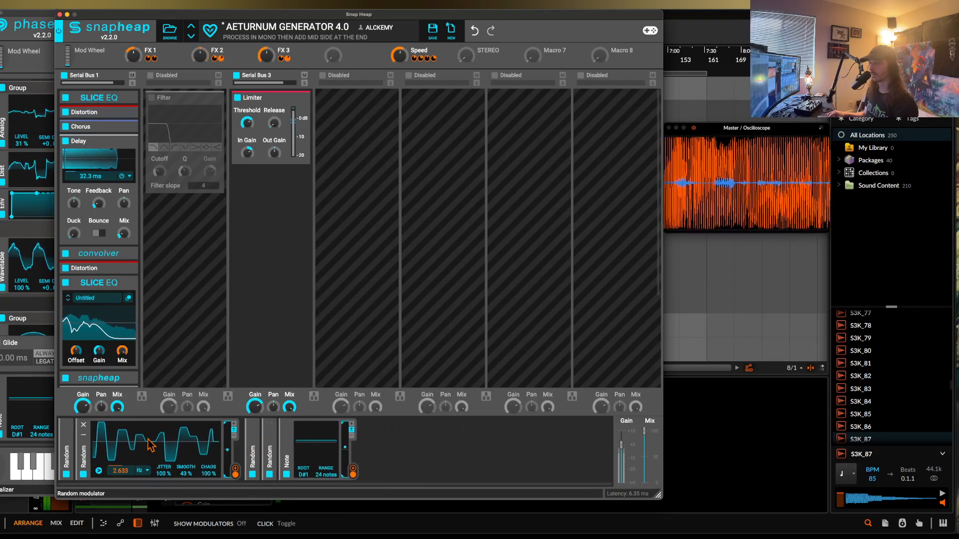
click(83, 434)
click(68, 437)
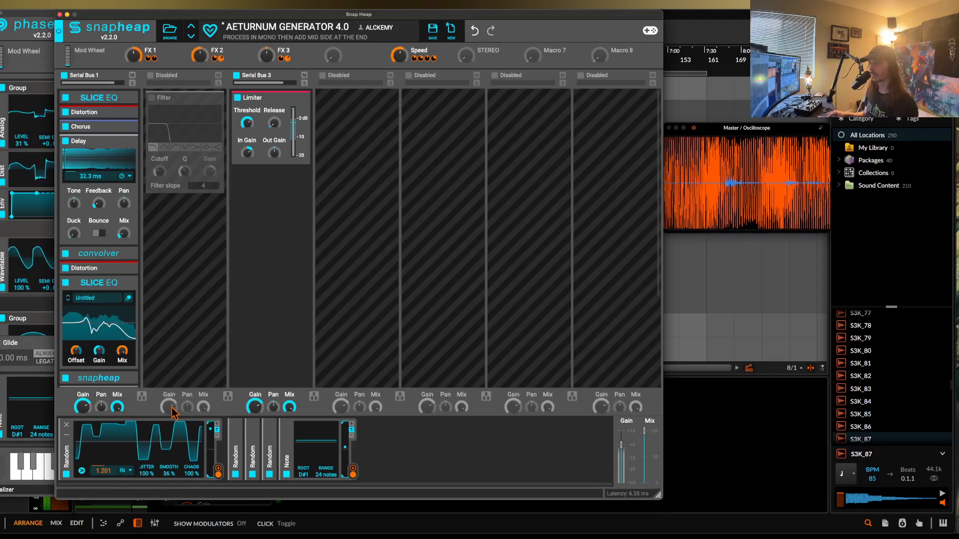
click(129, 287)
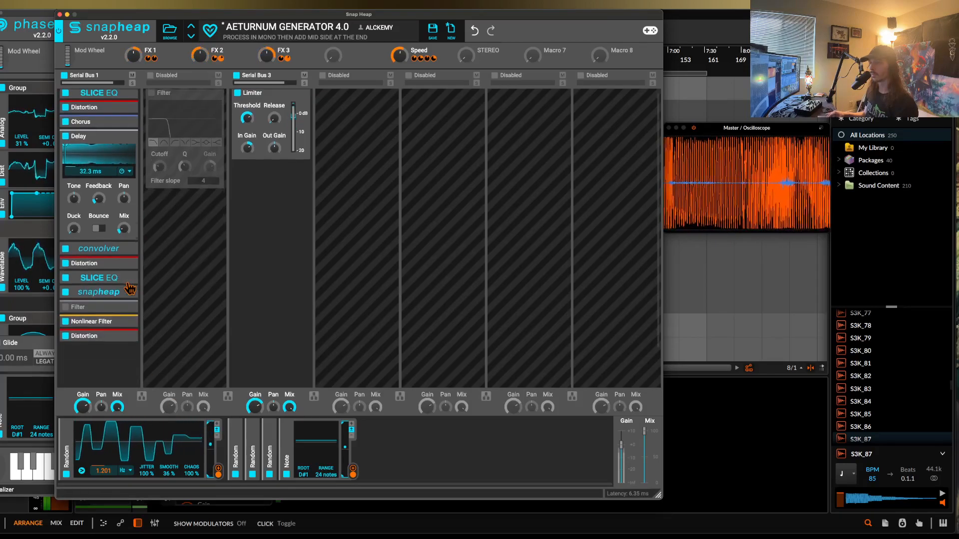
scroll(98, 200, down, 2)
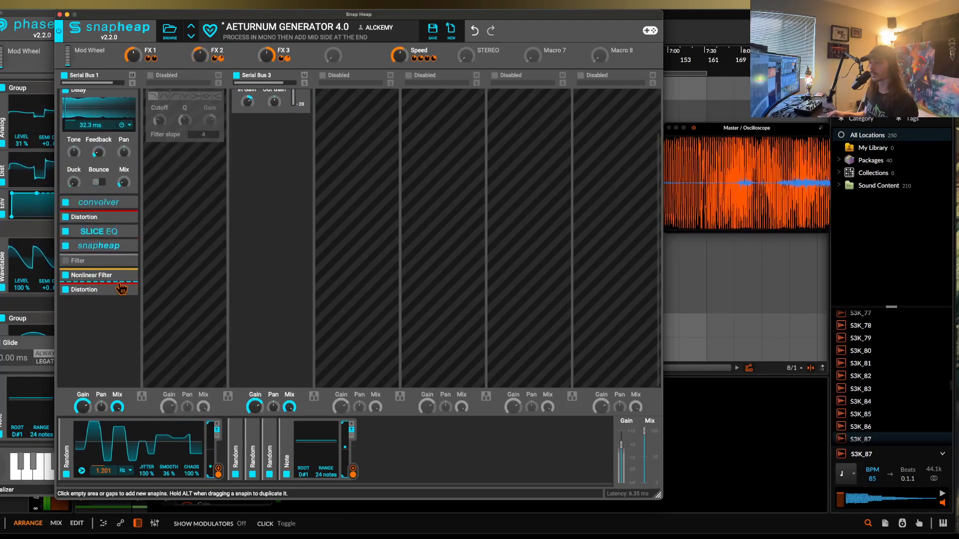
click(60, 15)
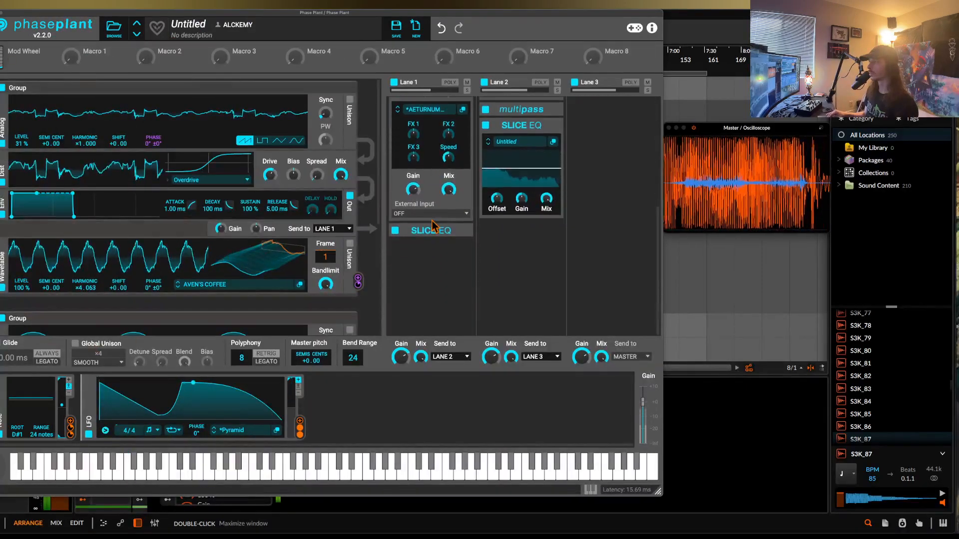
- Toggle the on-screen keyboard off and on, and audition a square wave on the second group's Analog oscillator before returning it to sine
click(590, 489)
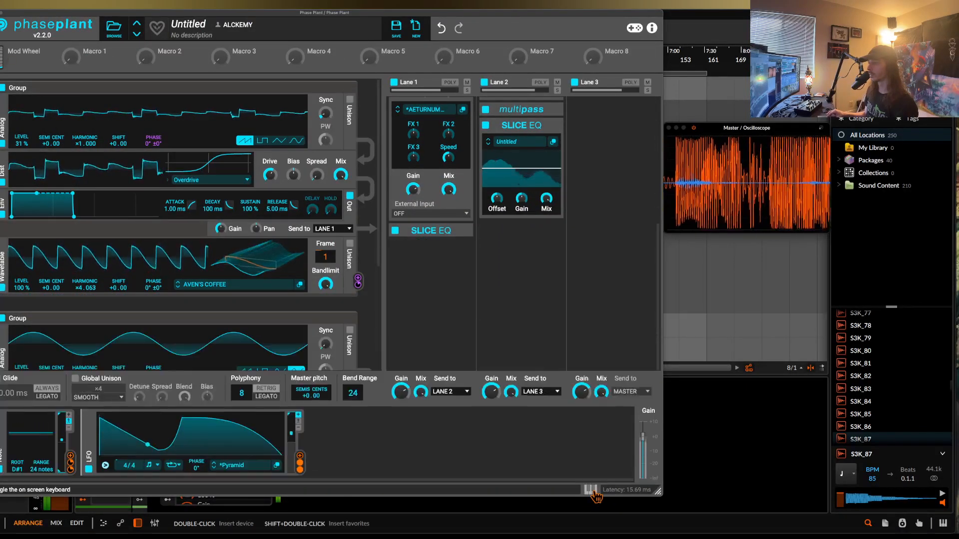
click(590, 490)
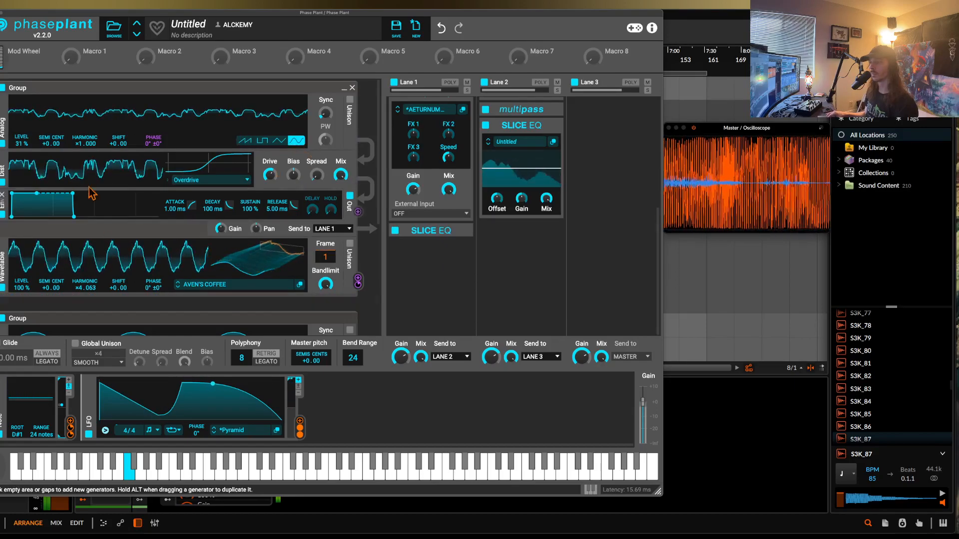
scroll(86, 186, down, 5)
click(261, 226)
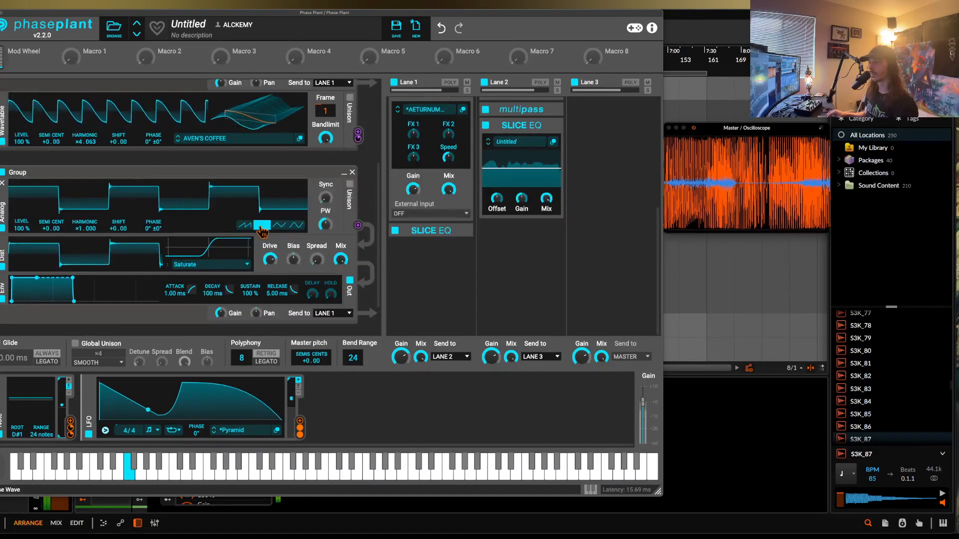
click(297, 225)
- Set the Speed macro of Lane 1's Snap Heap to 22%, and collapse the Snap Heap and the second Shaper Table
scroll(437, 191, up, 3)
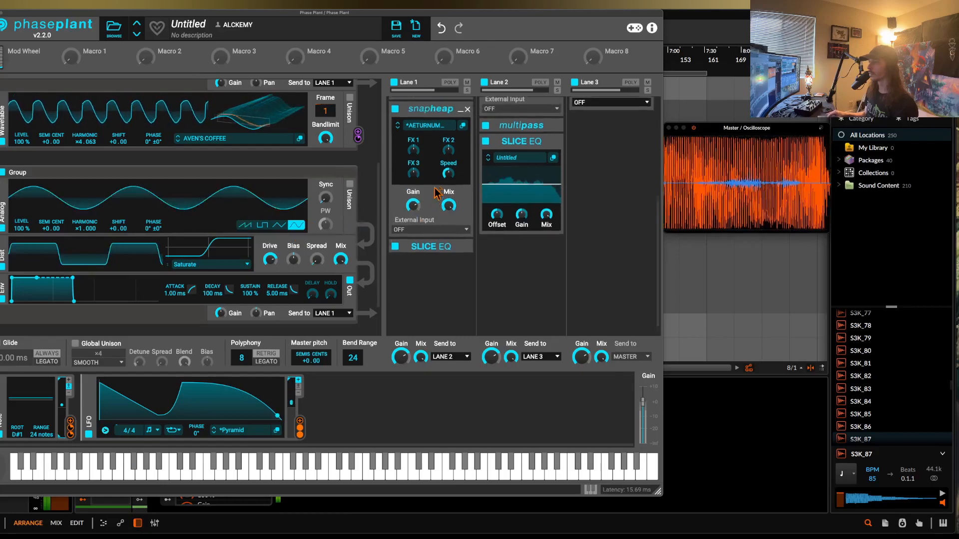
drag(448, 212, 448, 241)
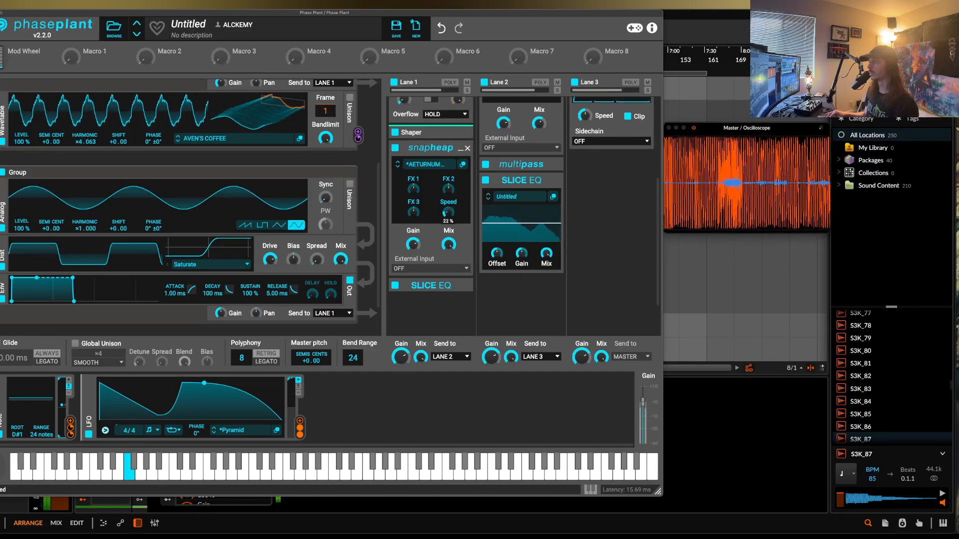
scroll(464, 162, up, 8)
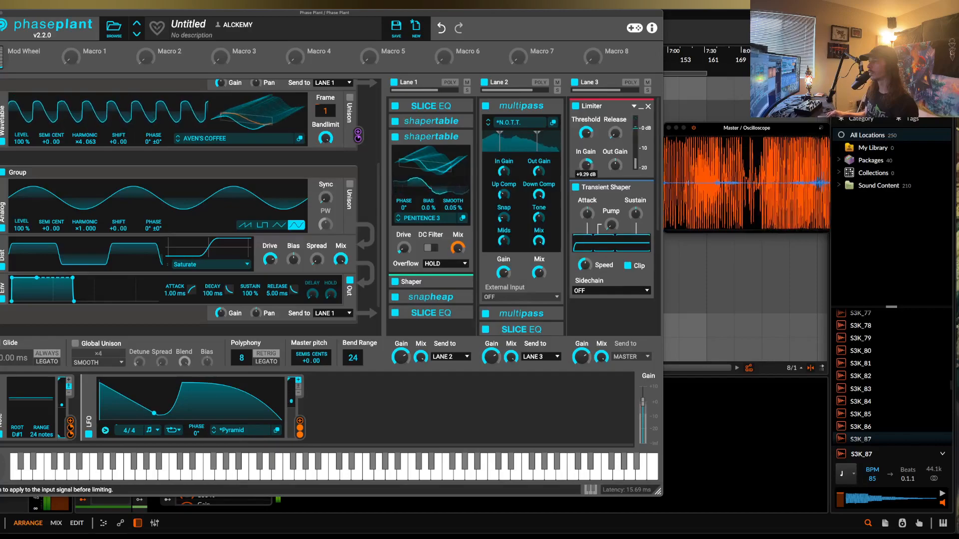
click(466, 141)
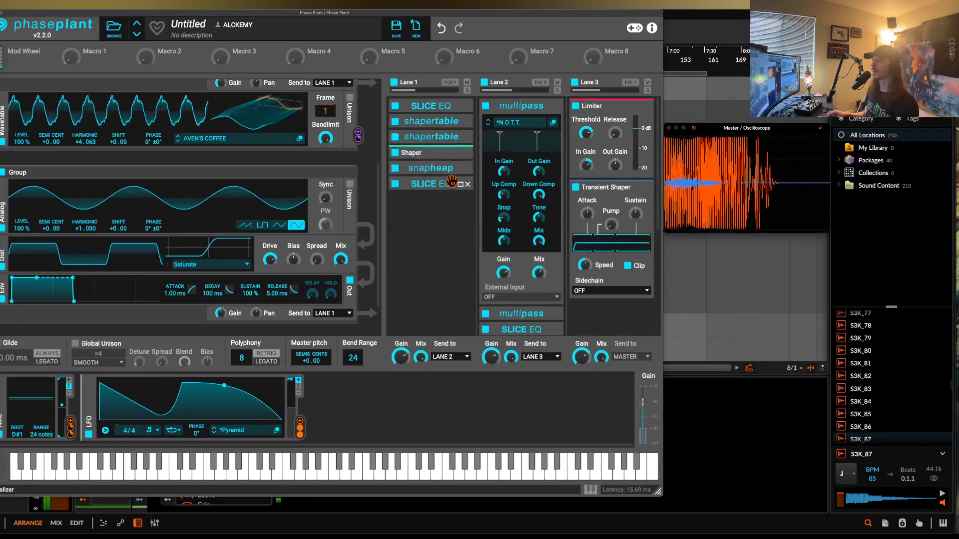
- Reopen Lane 1's Snap Heap editor, expand the Nonlinear Filter in Serial Bus 1 and set its Drive to 0%
click(462, 169)
click(462, 184)
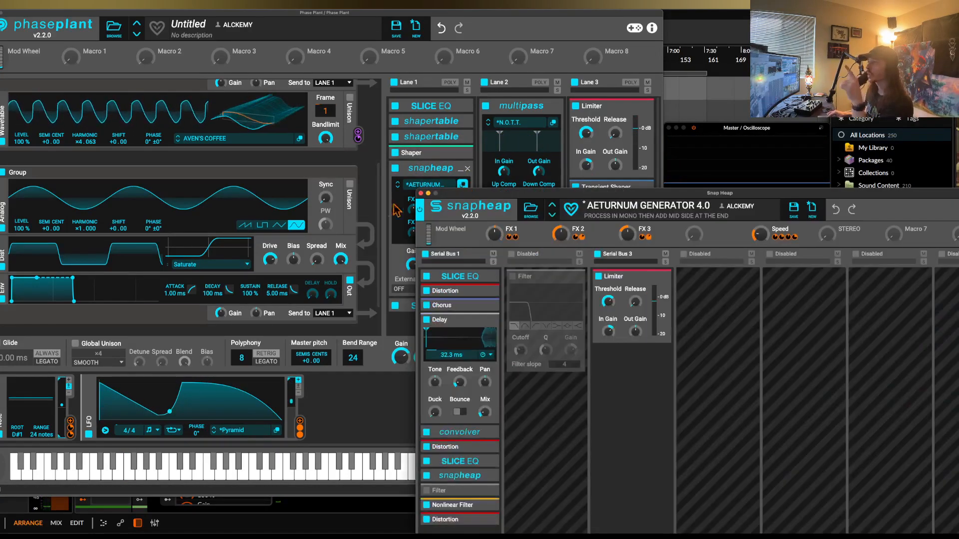
drag(472, 196, 284, 35)
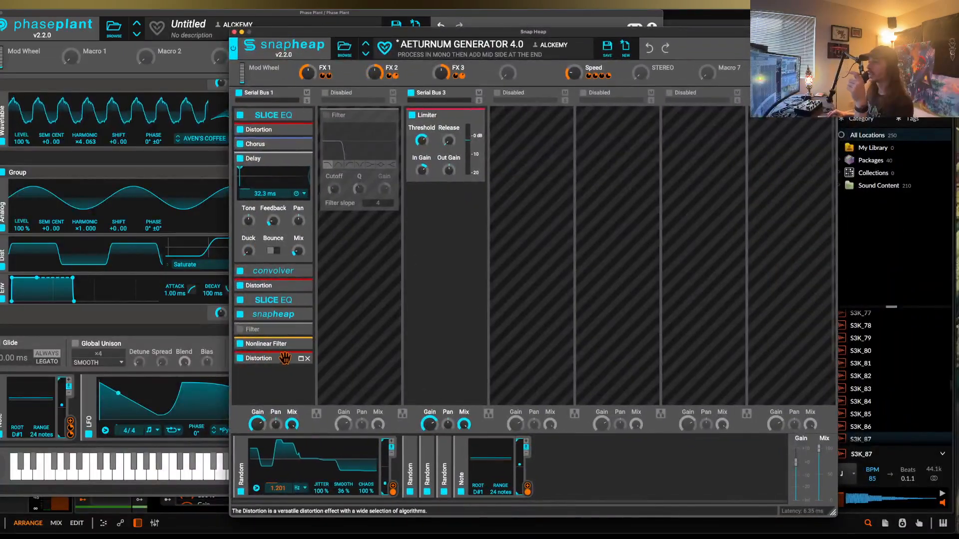
click(298, 346)
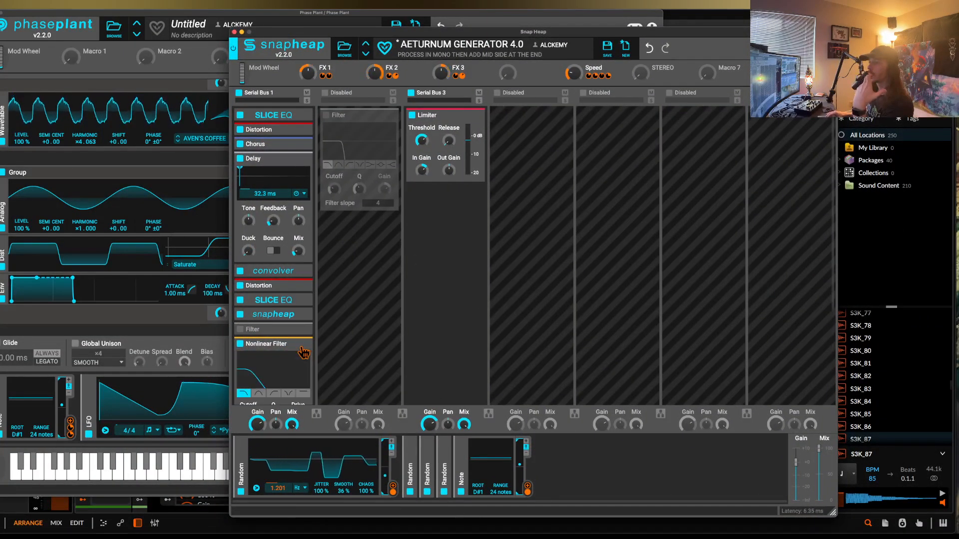
scroll(303, 353, down, 2)
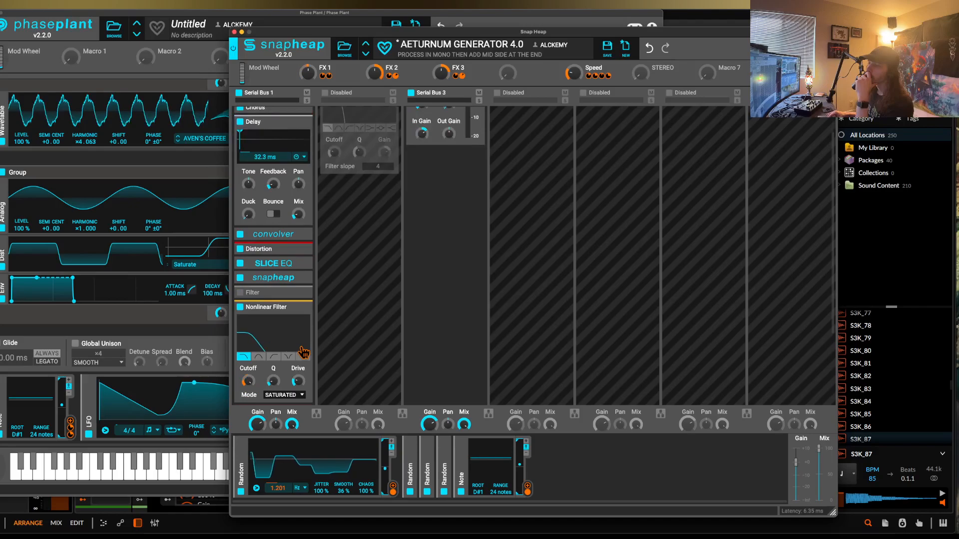
scroll(304, 353, down, 2)
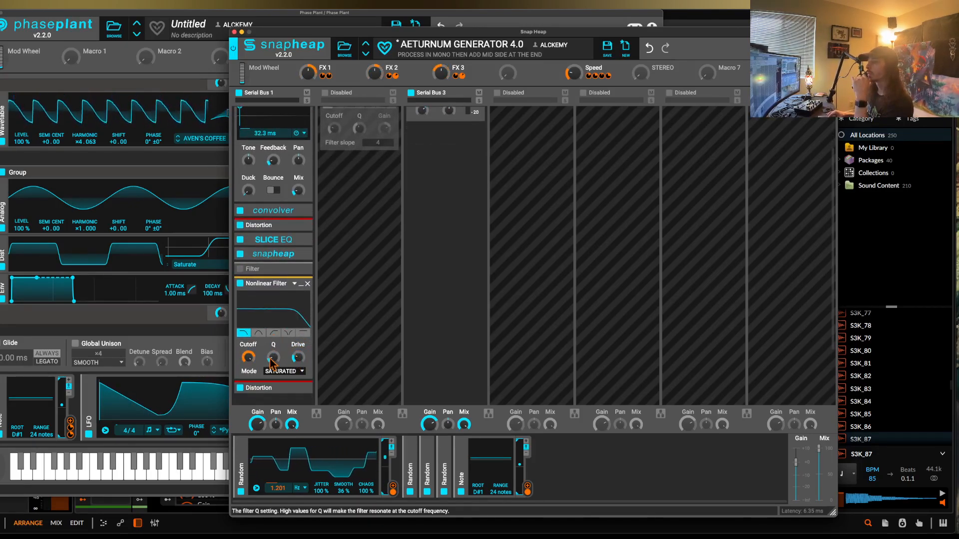
drag(299, 357, 298, 381)
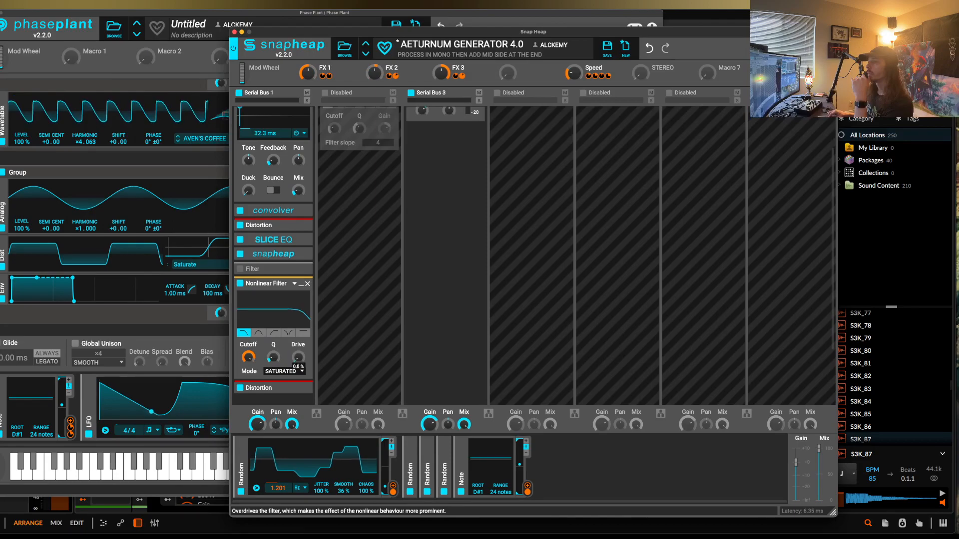
- Replace the Nonlinear Filter in Serial Bus 1 with a standard Filter ahead of the last Distortion
click(307, 283)
click(268, 305)
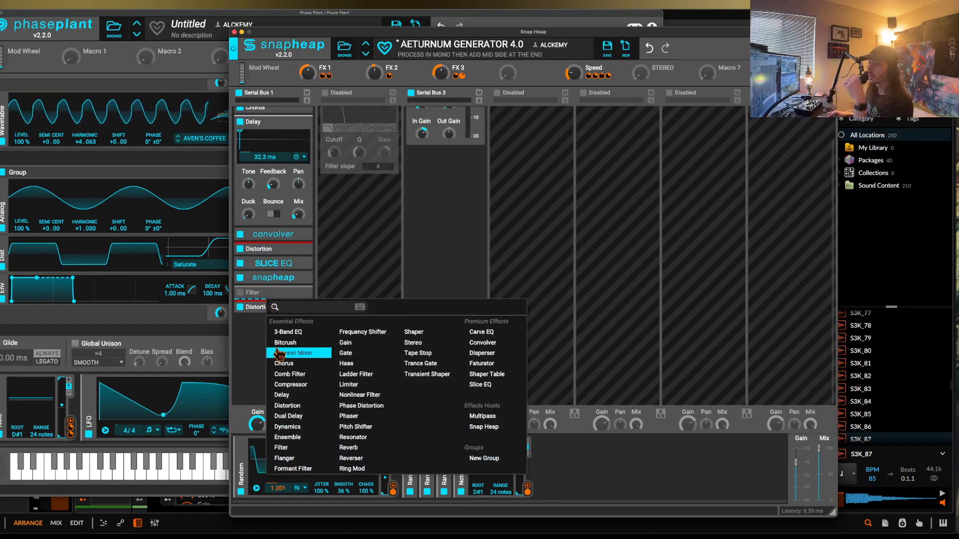
click(289, 457)
scroll(265, 380, down, 2)
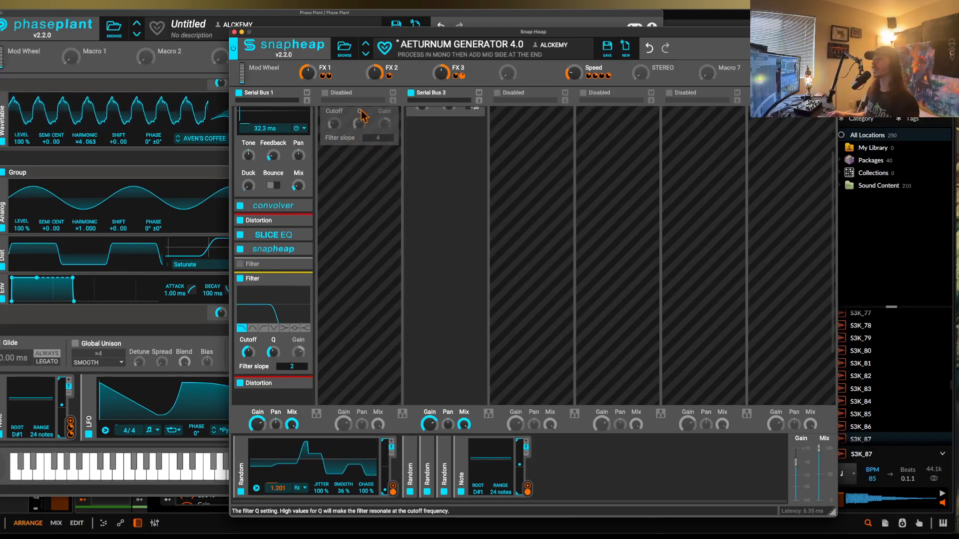
- Map the FX 2 macro to the new Filter's Cutoff with negative depth, sweeping down from 20.5 kHz, and close the Snap Heap editor
click(395, 76)
drag(249, 362, 248, 365)
click(264, 348)
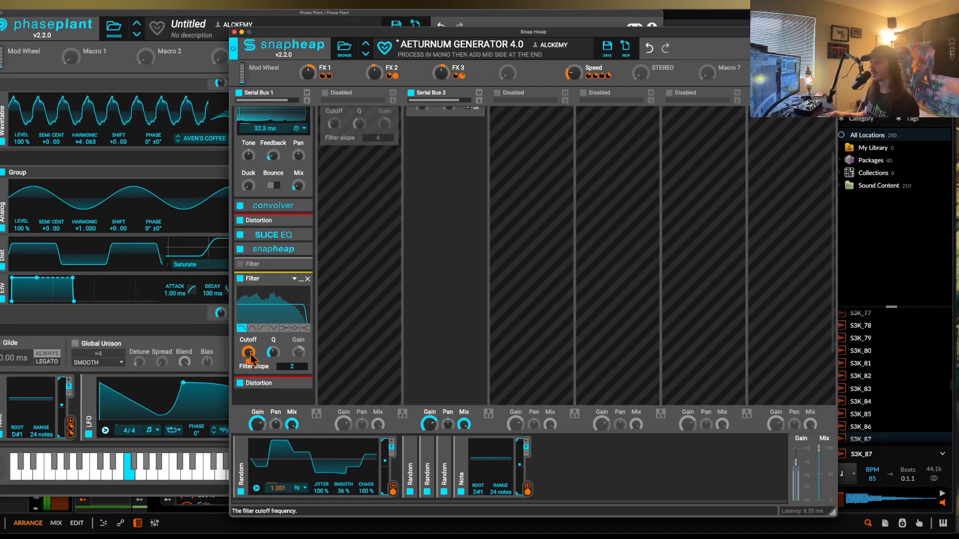
mouse_move(249, 369)
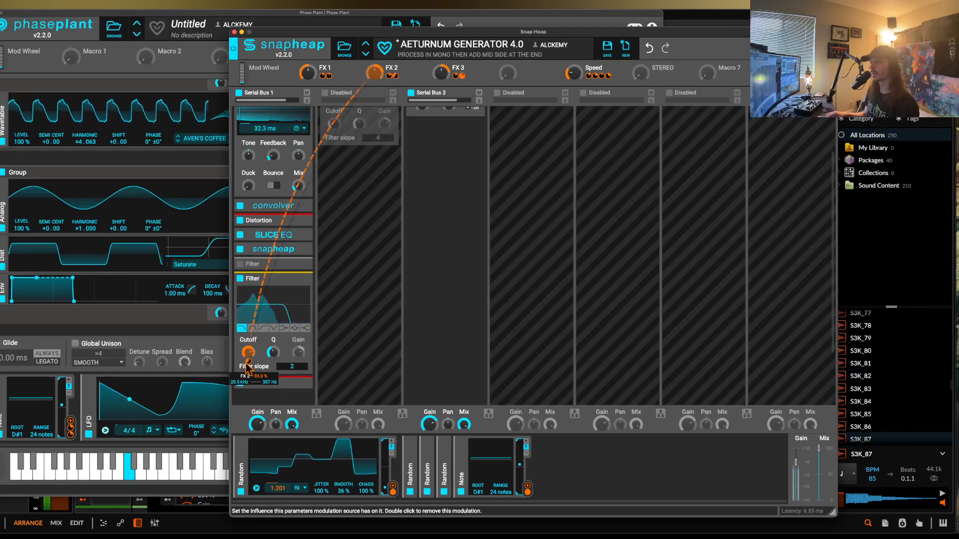
drag(249, 354, 249, 374)
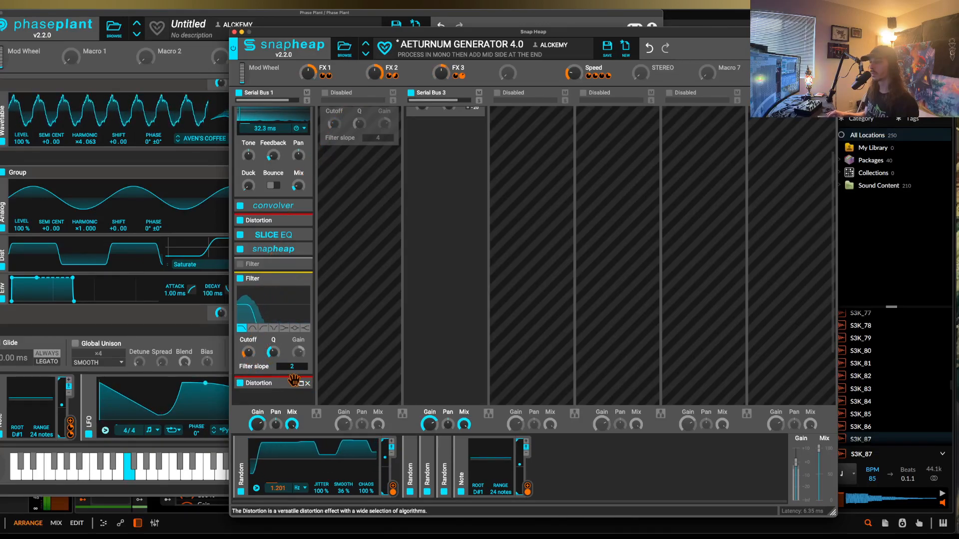
click(2, 515)
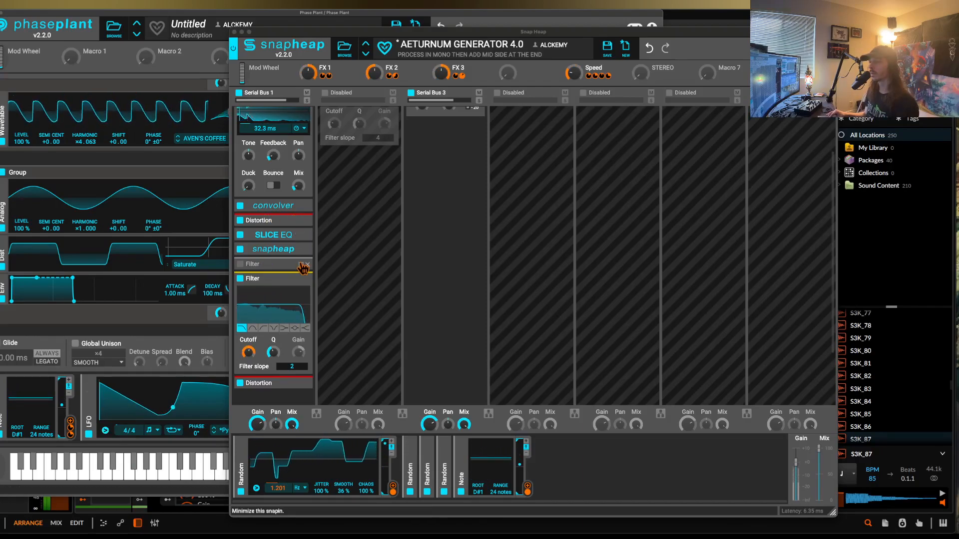
click(234, 33)
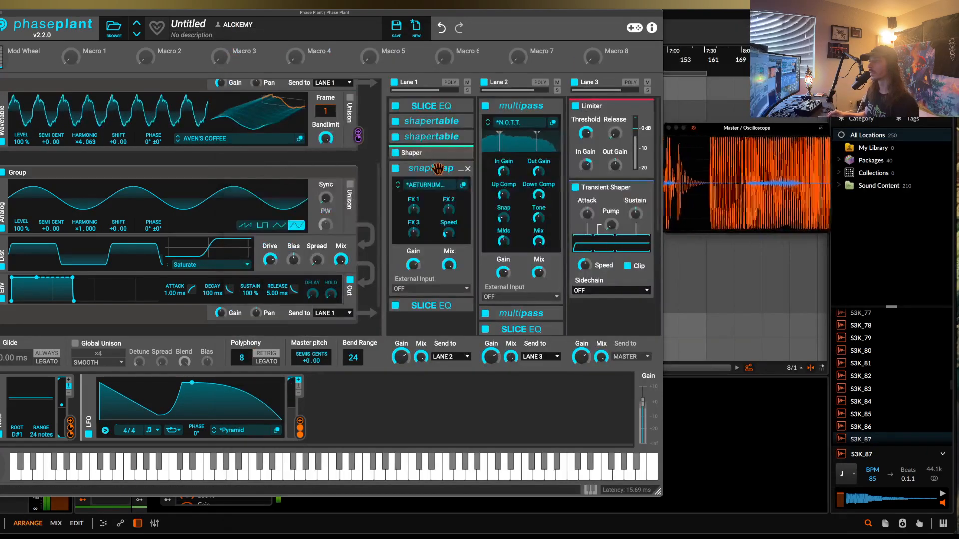
- Collapse the Snap Heap in Lane 1 and reorder the chain so the Shaper sits between the two Shaper Tables, with Snap Heap after them
click(461, 169)
drag(429, 168, 430, 149)
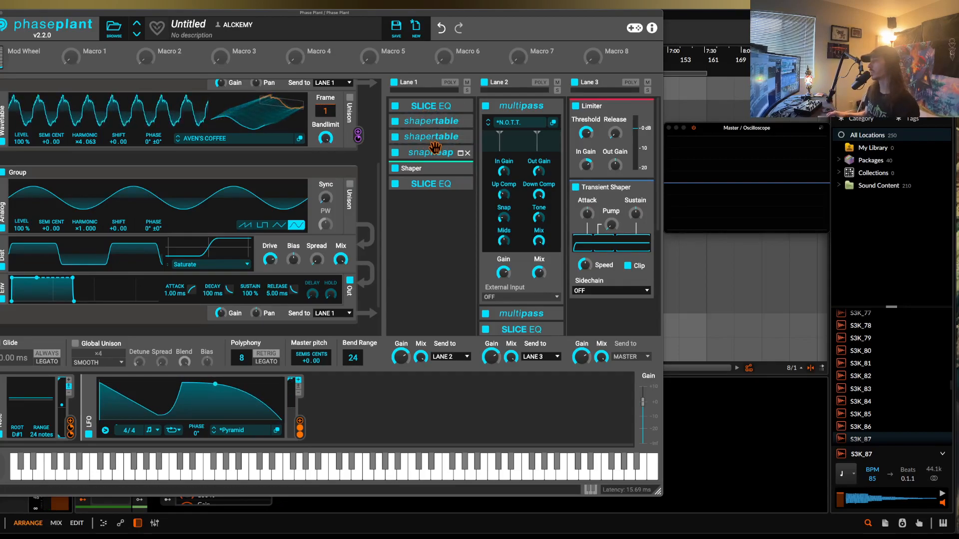
drag(414, 170, 430, 149)
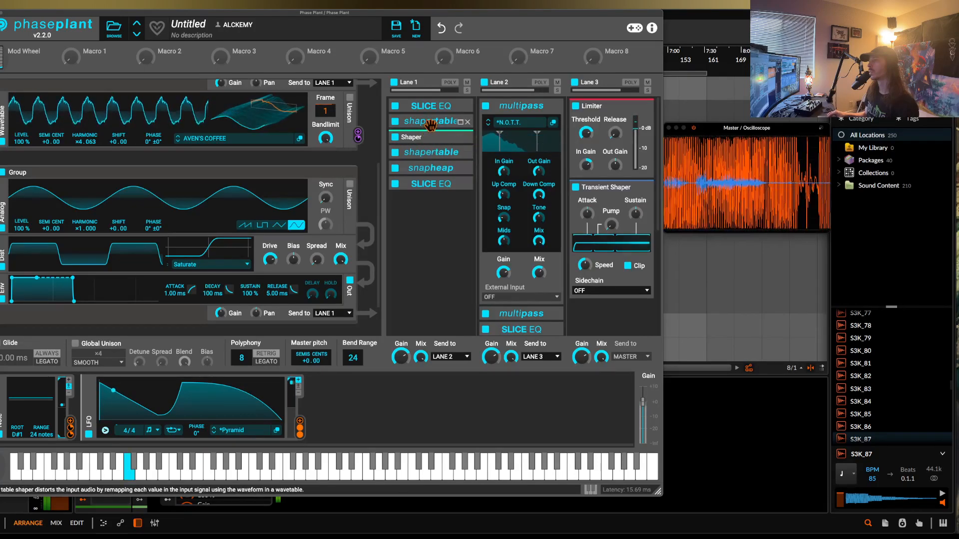
- Audition the Snap Heap right after Lane 1's first Slice EQ and before the second Shaper Table, returning it behind the Shaper Tables each time
drag(429, 172, 433, 103)
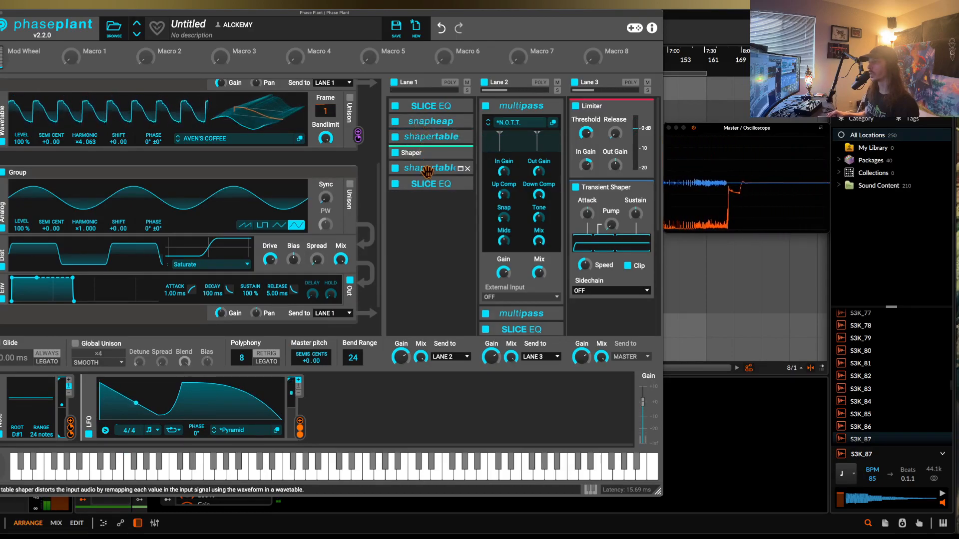
drag(421, 123, 430, 172)
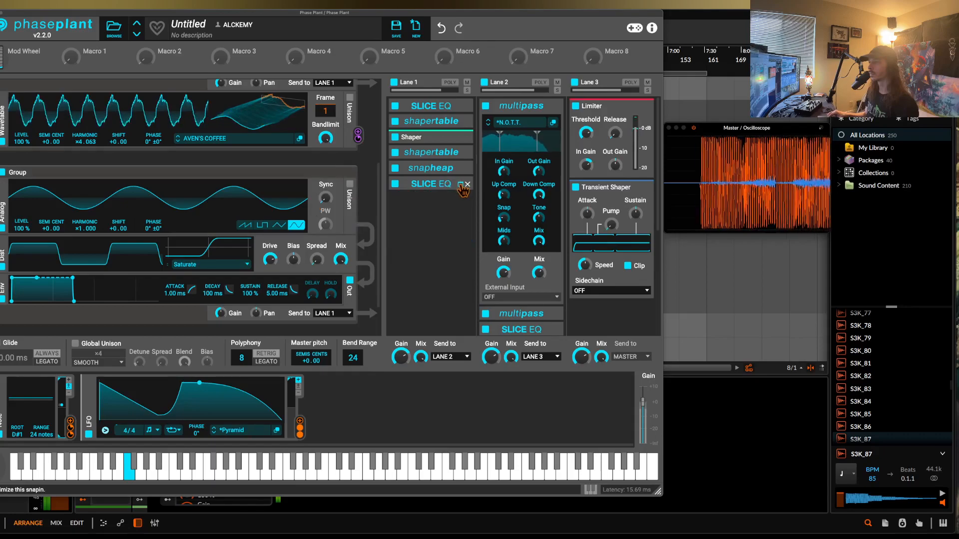
mouse_move(441, 169)
mouse_down()
mouse_move(440, 192)
mouse_move(446, 151)
mouse_up()
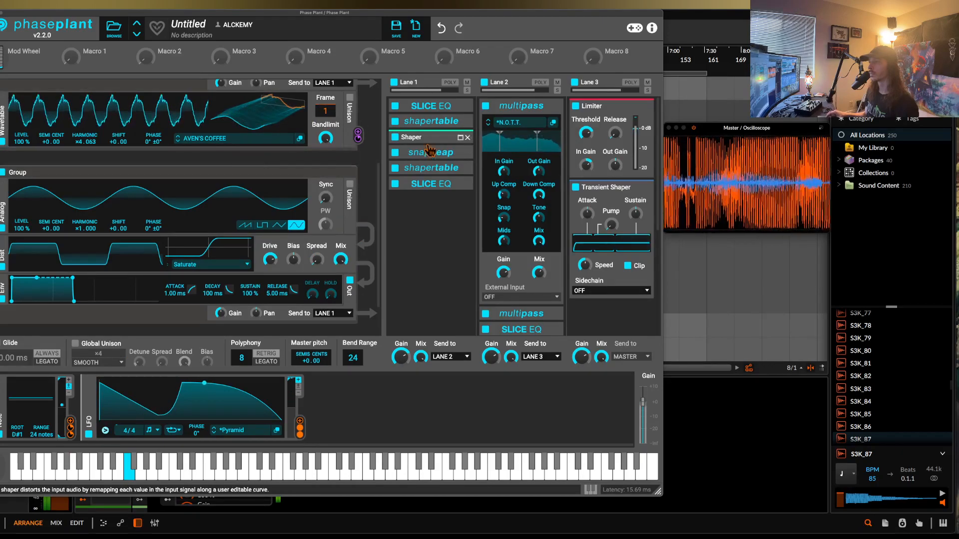
drag(429, 167, 430, 151)
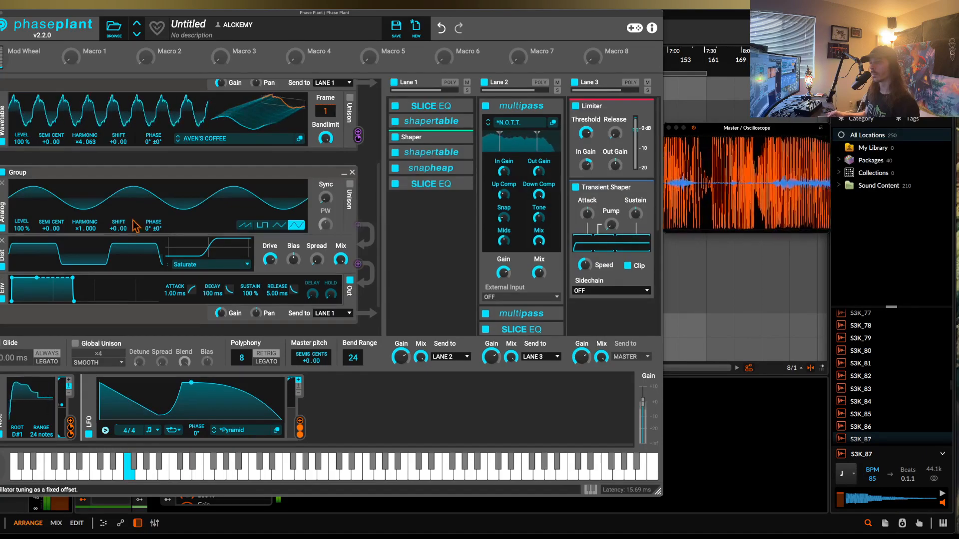
scroll(129, 212, up, 3)
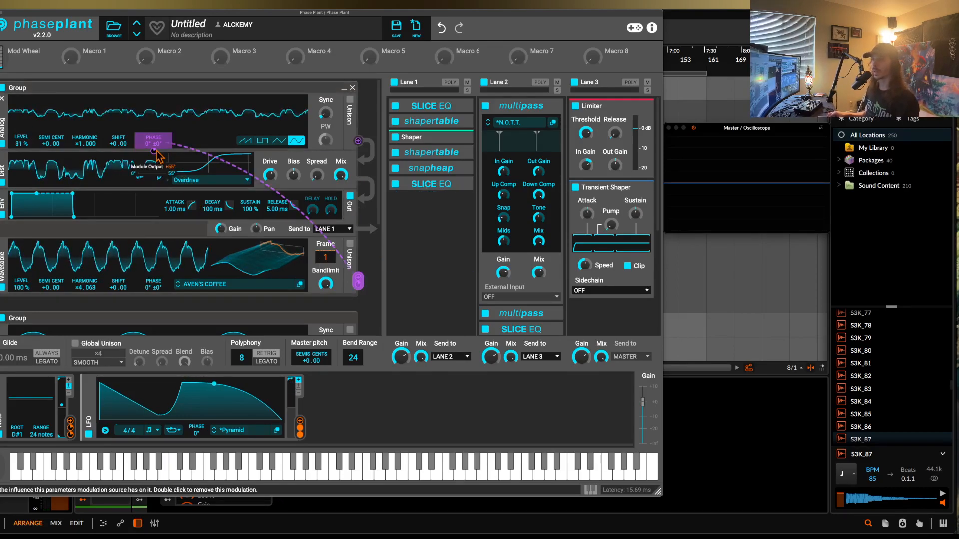
- Duplicate the Pyramid LFO and map the first copy to the depth of the wavetable's Phase modulation on the first Group's Analog oscillator
key(super+d)
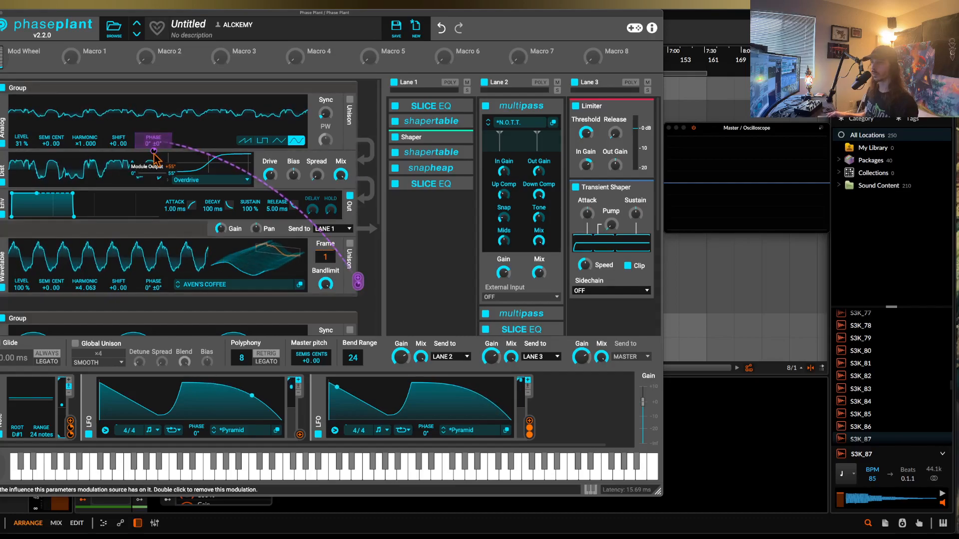
drag(300, 438, 154, 165)
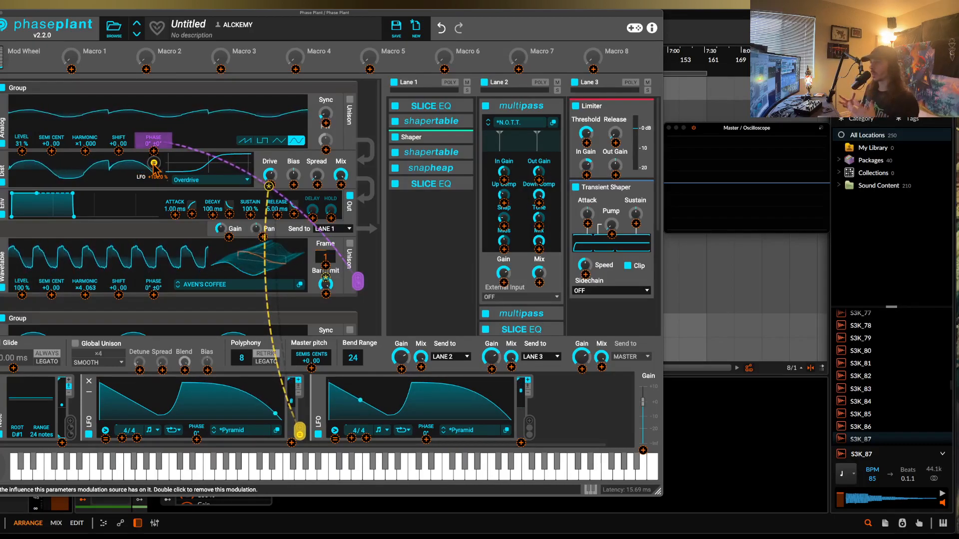
drag(154, 165, 154, 164)
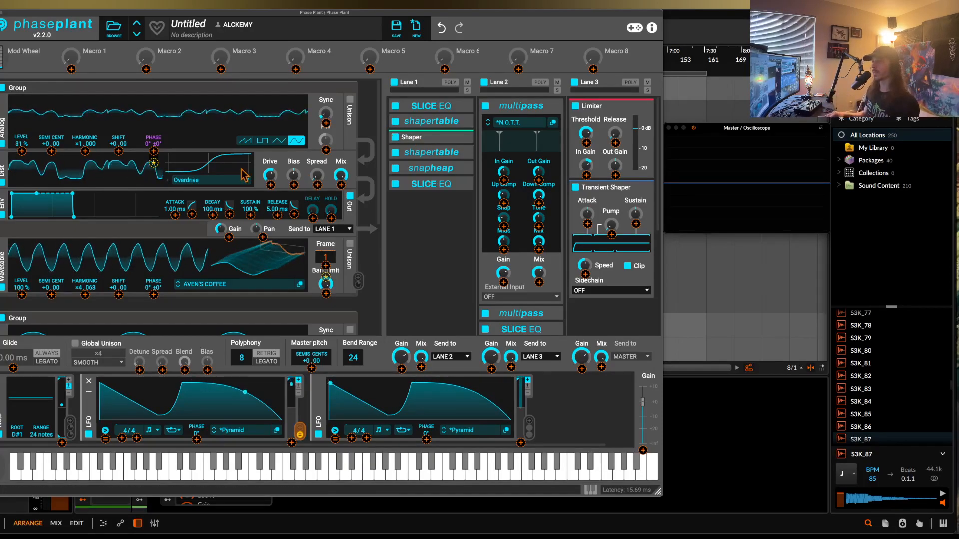
click(110, 231)
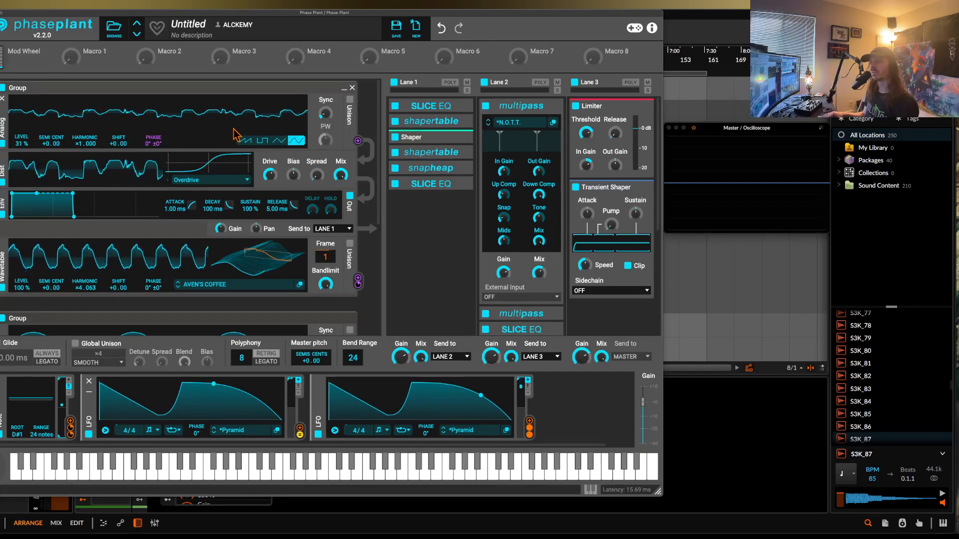
scroll(236, 135, down, 1)
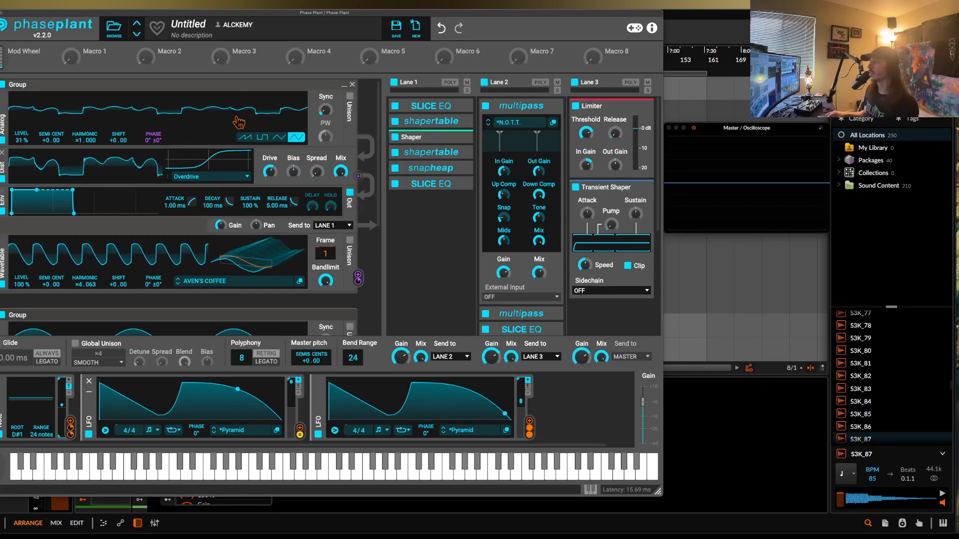
scroll(225, 165, down, 5)
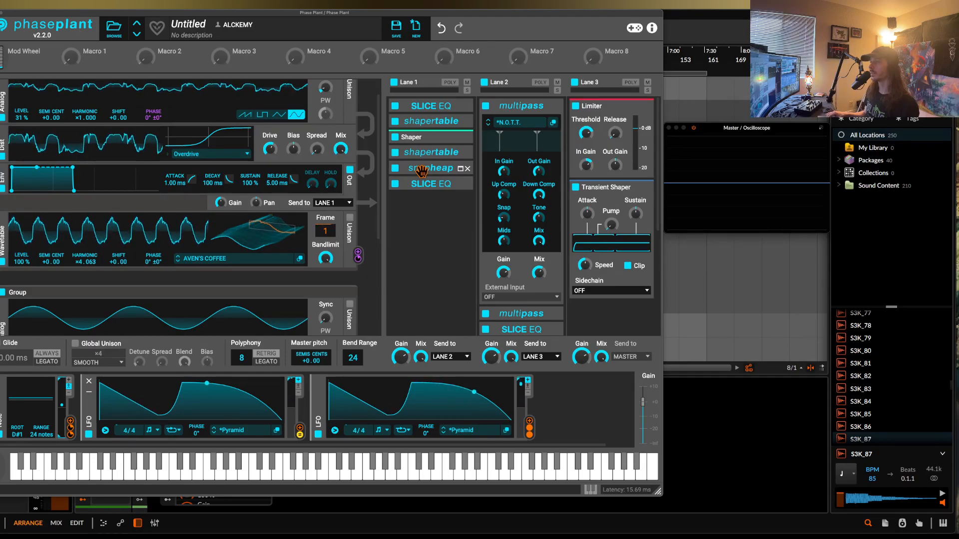
- Open the Lane 1 Snap Heap's editor and insert a notch Filter with slope 3 between the Convolver and Distortion in Serial Bus 1
click(460, 170)
click(462, 185)
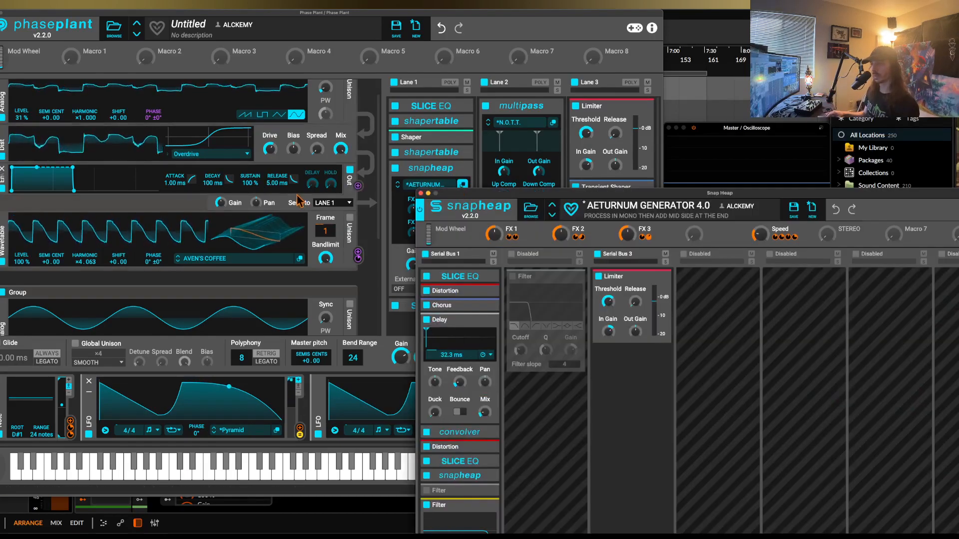
drag(475, 193, 372, 44)
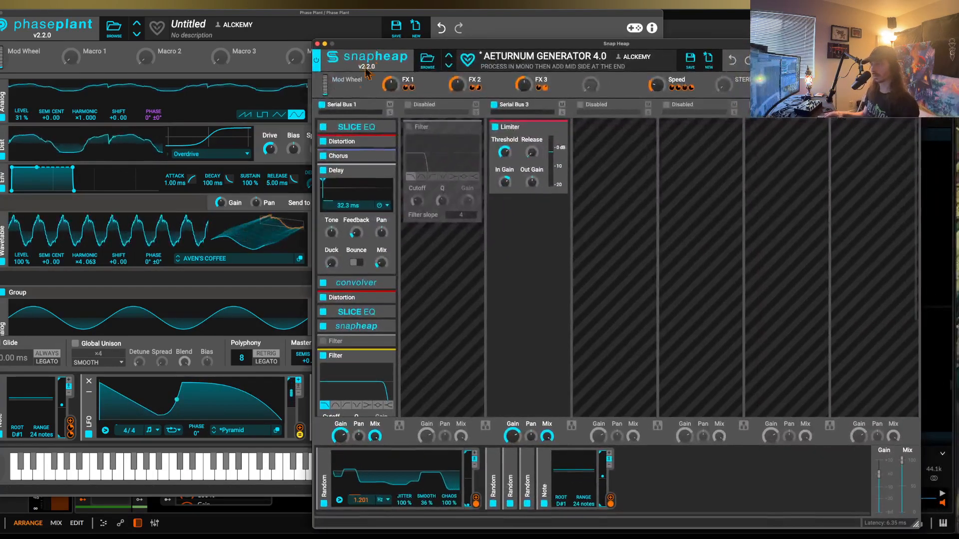
scroll(362, 206, down, 3)
click(362, 206)
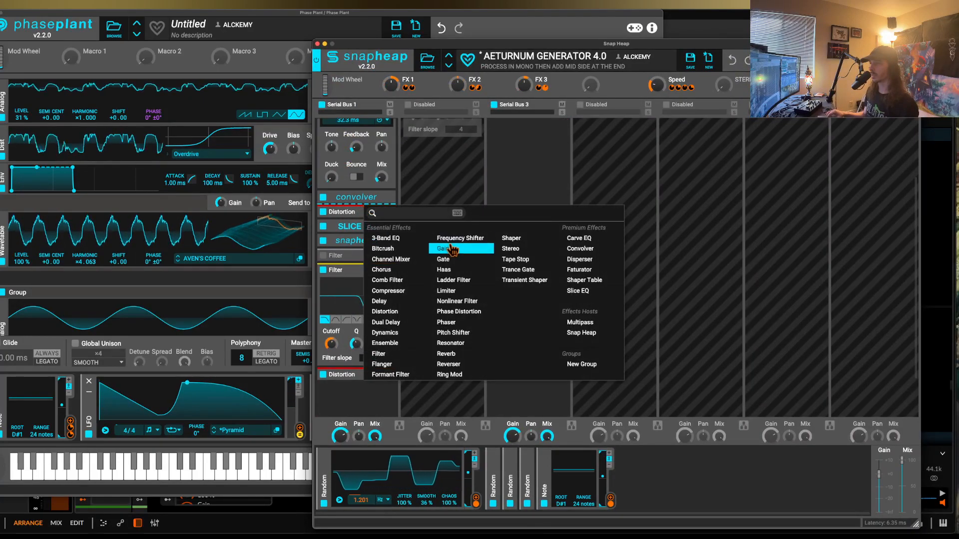
click(379, 354)
click(359, 264)
drag(382, 300, 382, 293)
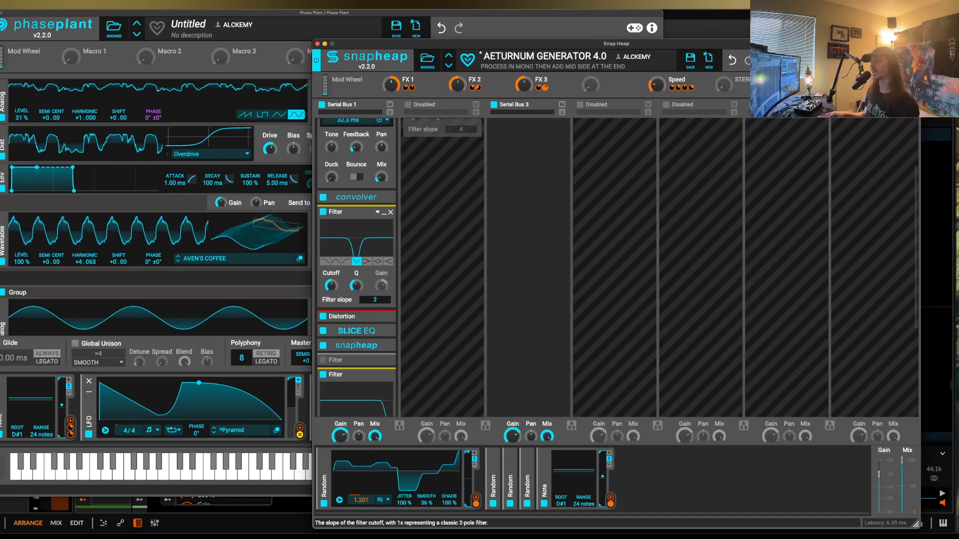
- Map the FX 2 macro to the notch Filter's Cutoff and set its Q to 0.854
drag(471, 88, 331, 292)
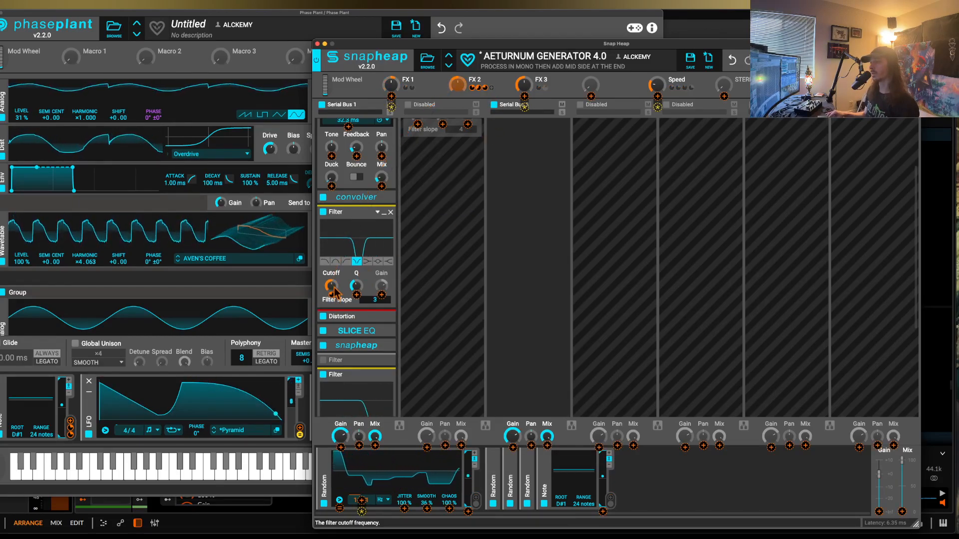
mouse_move(332, 295)
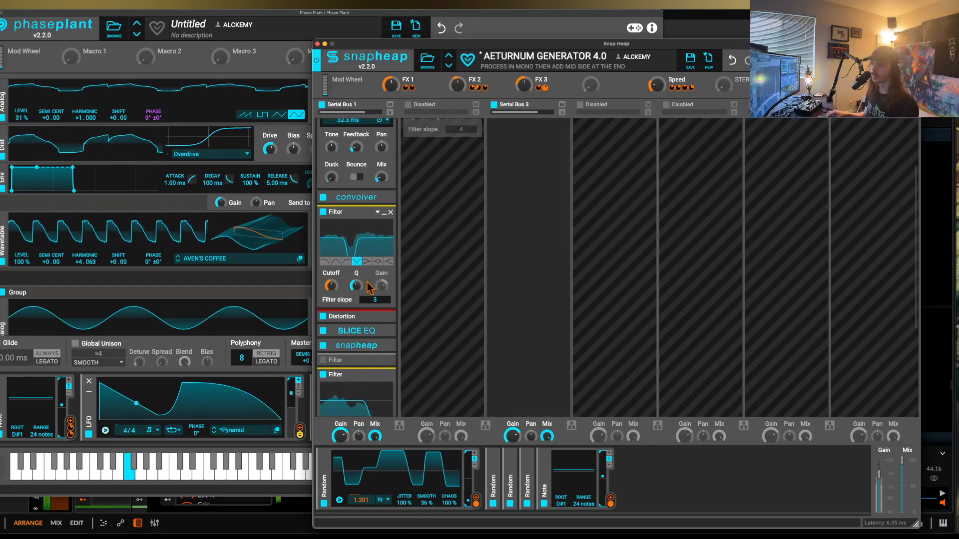
drag(357, 285, 356, 291)
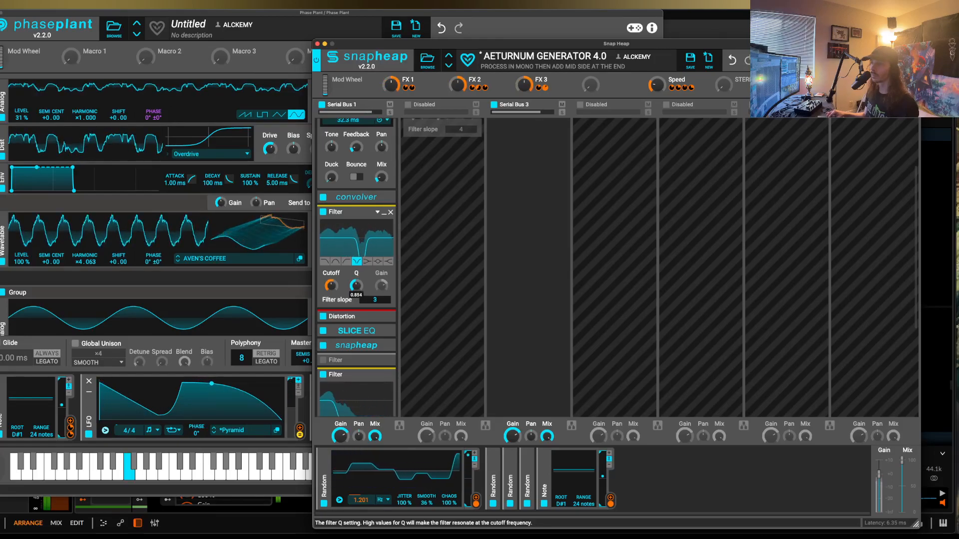
- Lower the Q of the low-pass Filter before the last Distortion, set its slope to 1, adjust its Cutoff, and close the Snap Heap editor
scroll(350, 302, down, 4)
drag(357, 362, 374, 388)
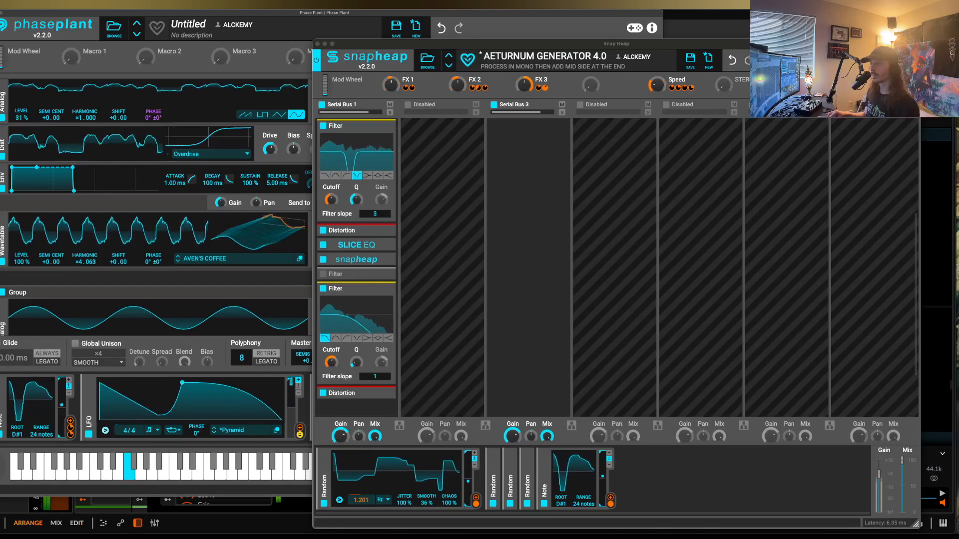
drag(332, 363, 331, 340)
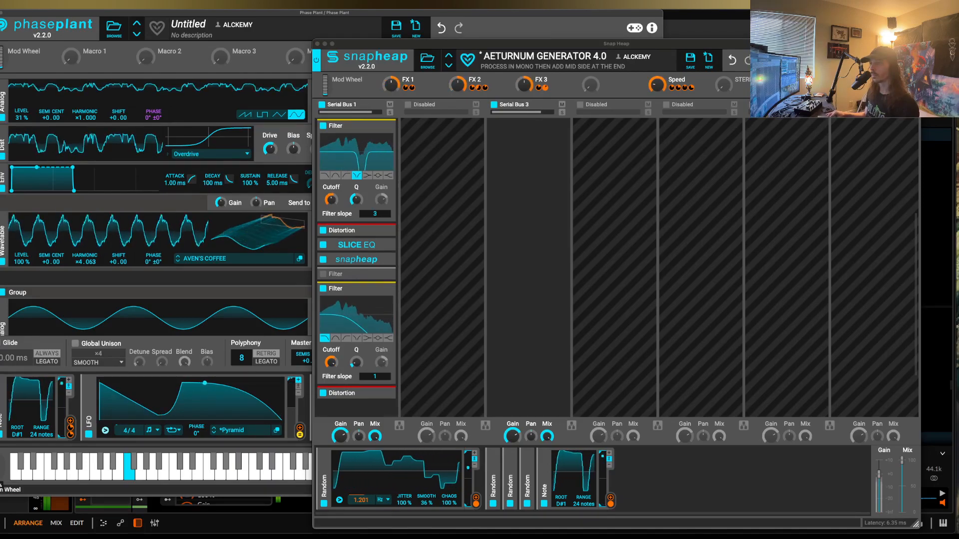
click(317, 44)
- Try two-voice Smooth unison with adjusted detune on the second Group's Analog oscillator, and compare its Distortion bypassed and active
scroll(202, 204, down, 1)
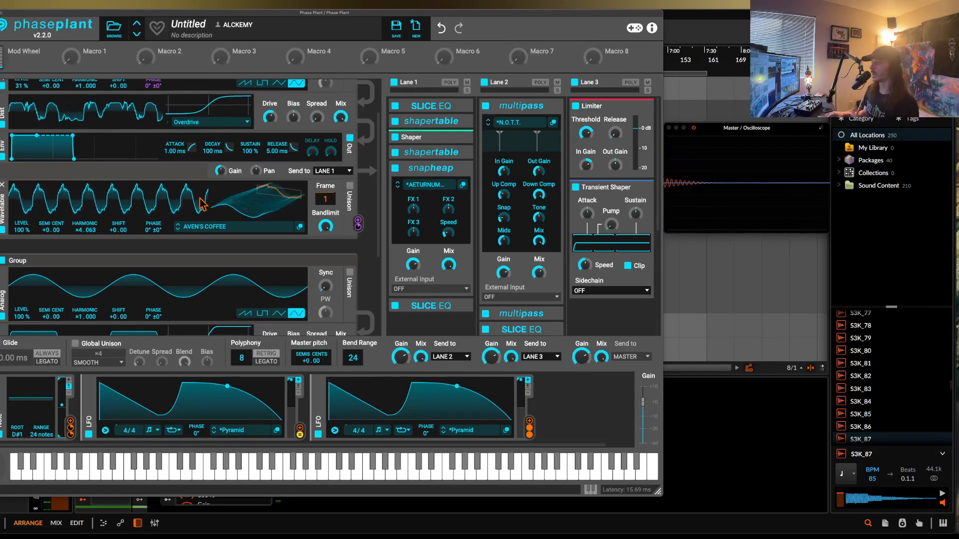
scroll(268, 268, down, 1)
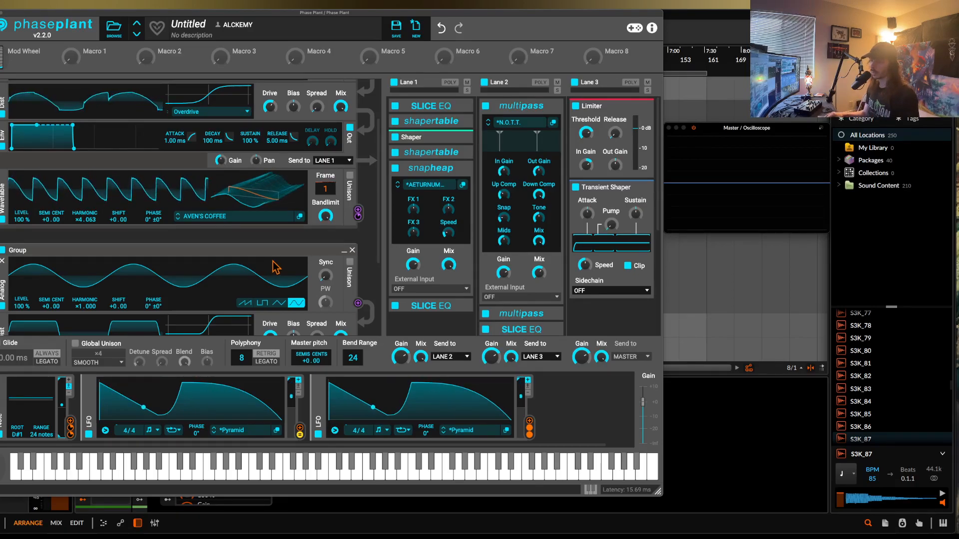
scroll(275, 267, down, 5)
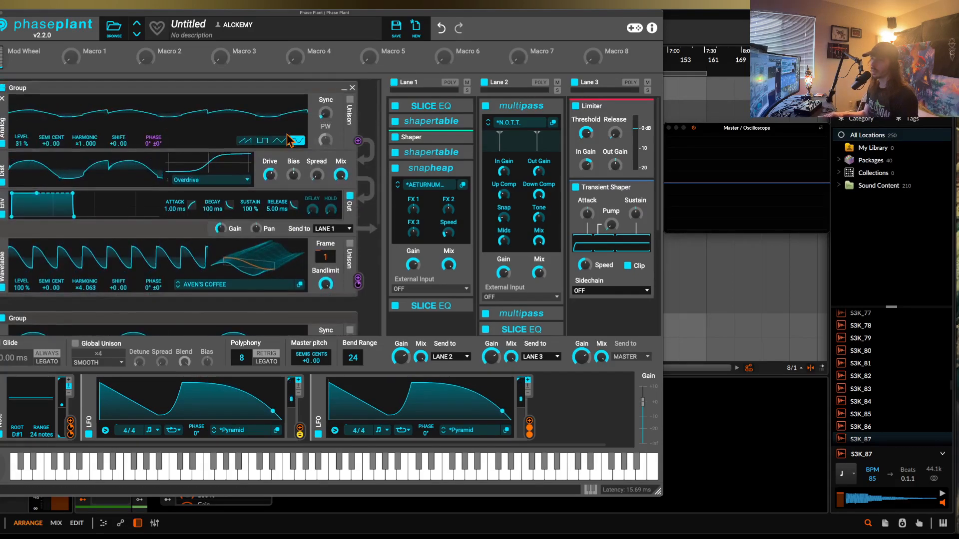
scroll(200, 118, down, 6)
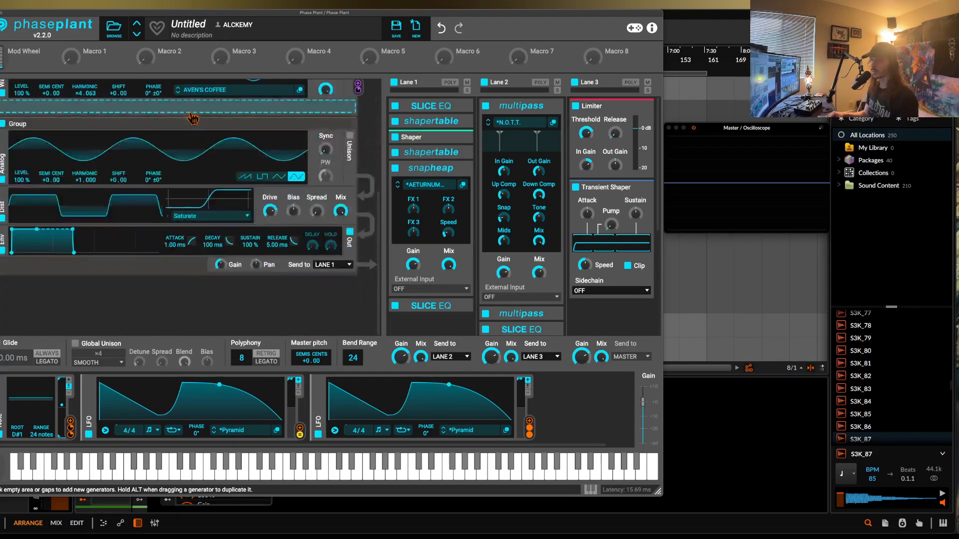
click(351, 146)
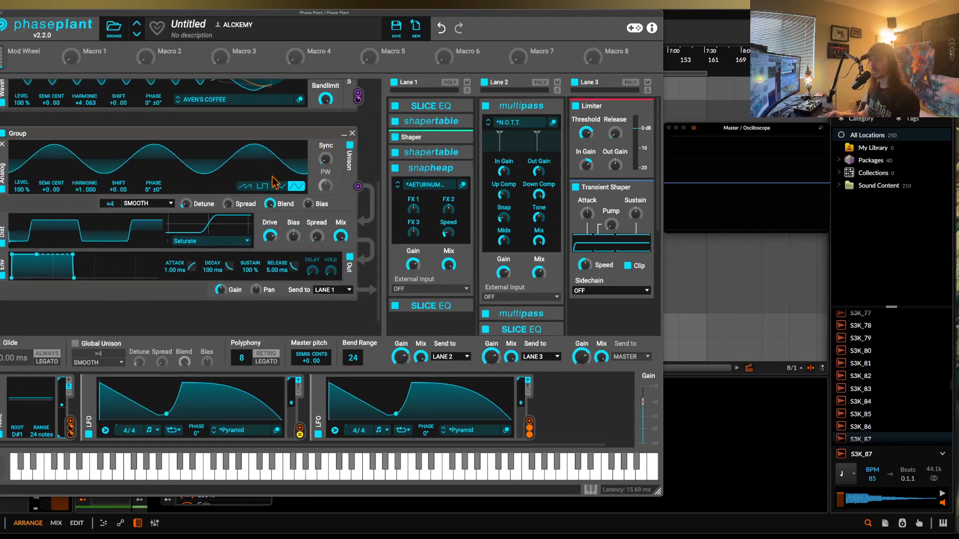
drag(118, 206, 118, 226)
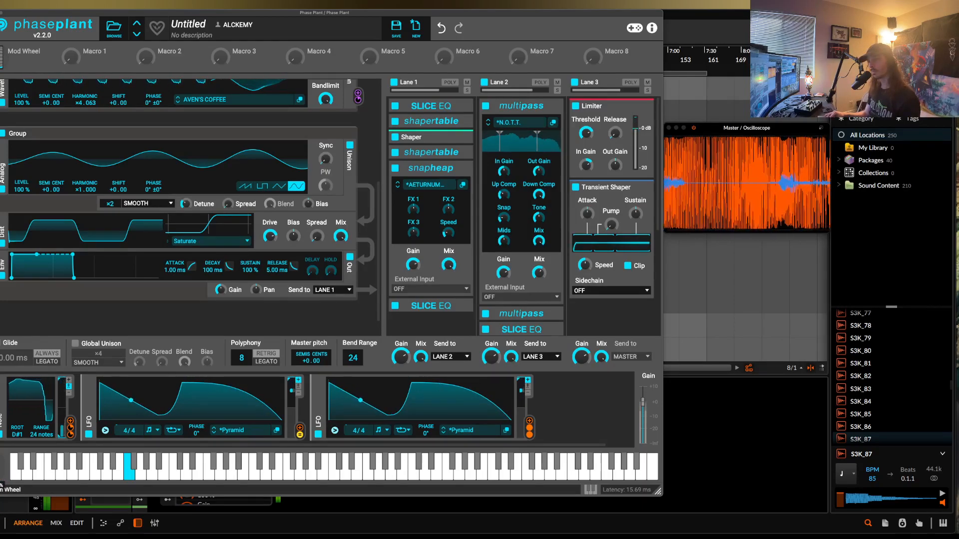
drag(186, 204, 186, 204)
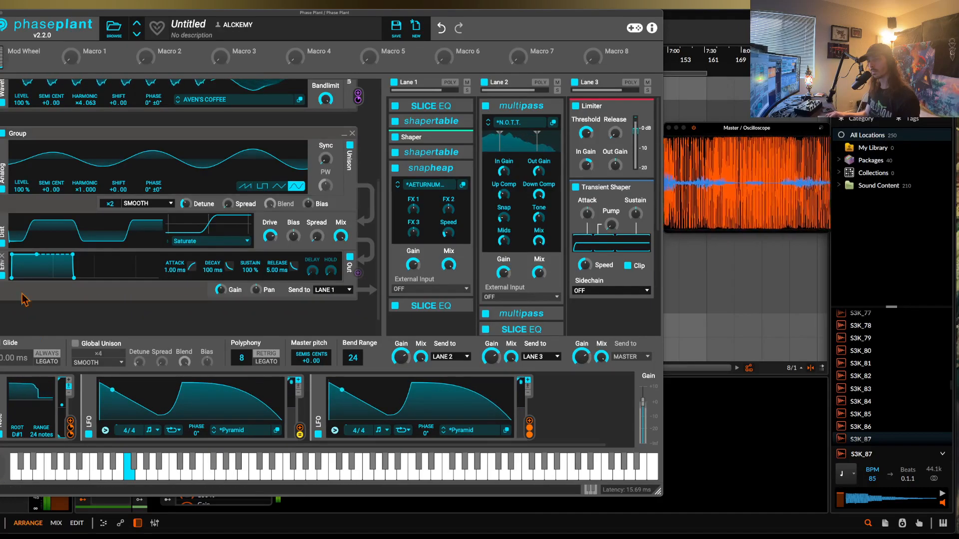
click(3, 243)
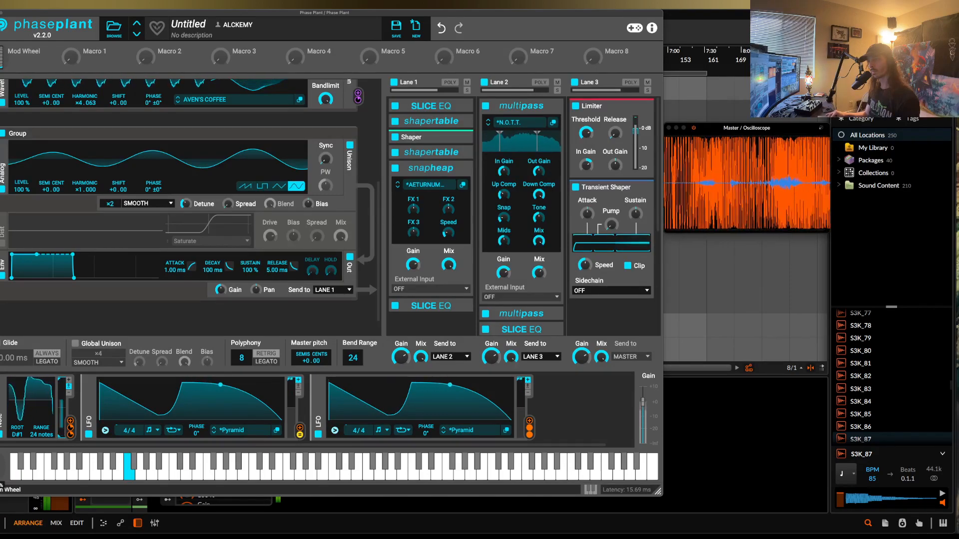
click(3, 243)
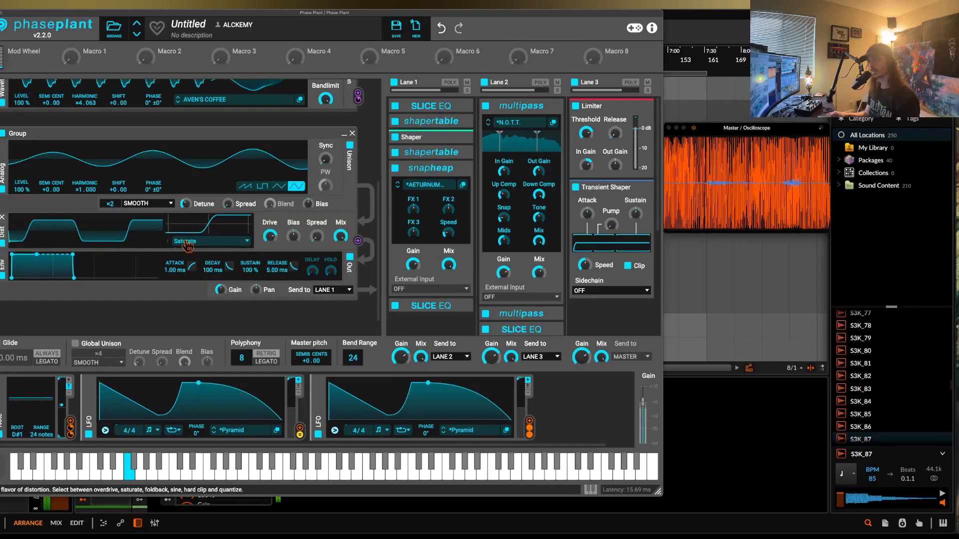
- Switch the second Group's Analog oscillator to a saw wave without unison, and isolate it by disabling and collapsing the first Group
click(245, 187)
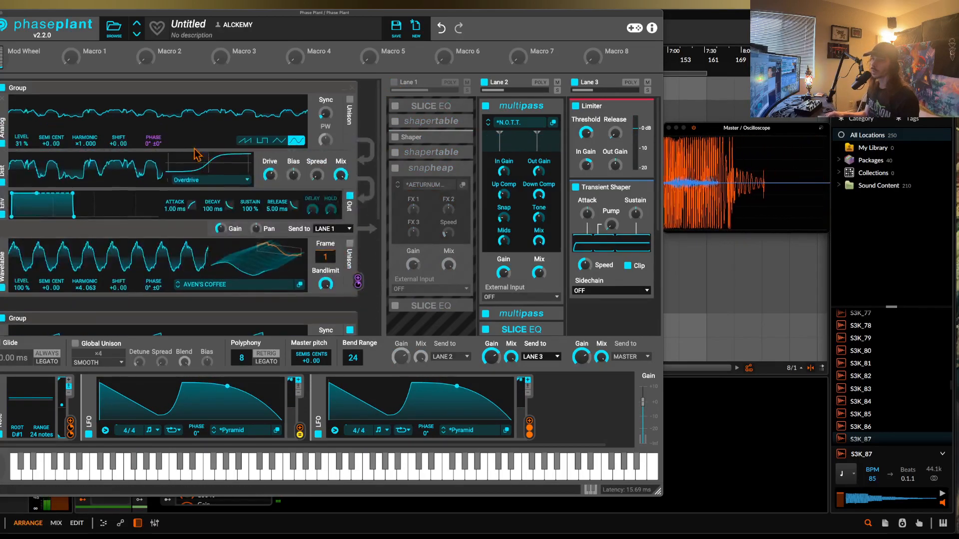
click(3, 88)
click(344, 89)
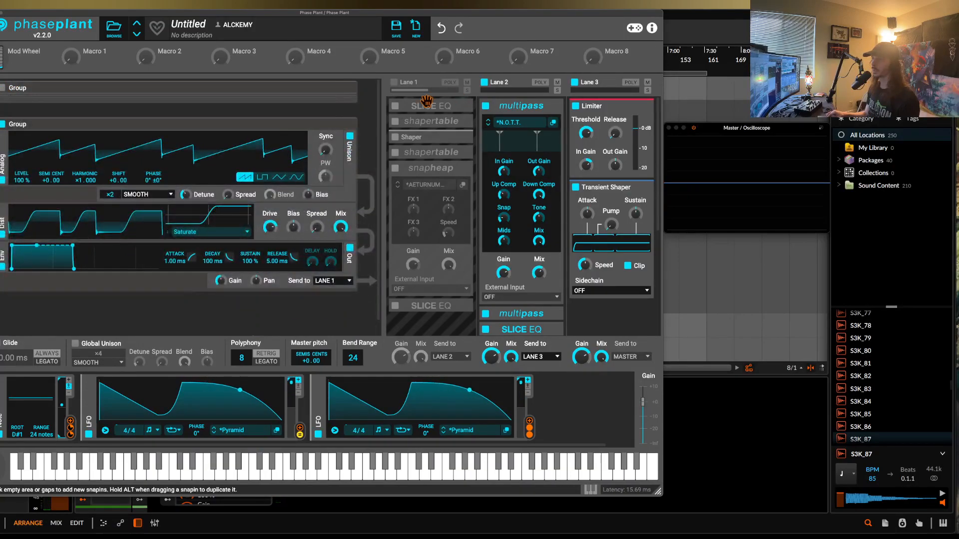
click(60, 302)
click(111, 208)
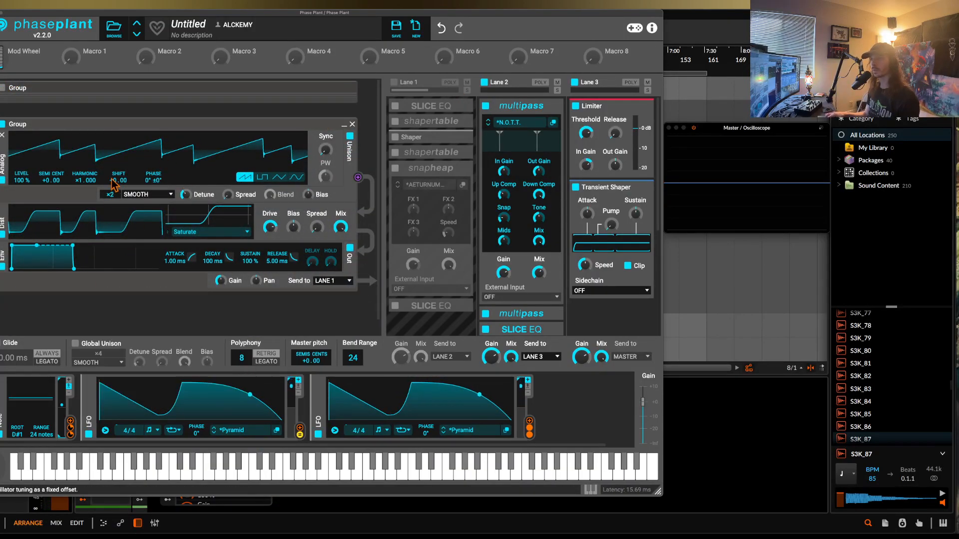
click(349, 136)
- Add a Wavetable generator below the second Group's Envelope and route its output to the Analog oscillator's Phase
click(128, 281)
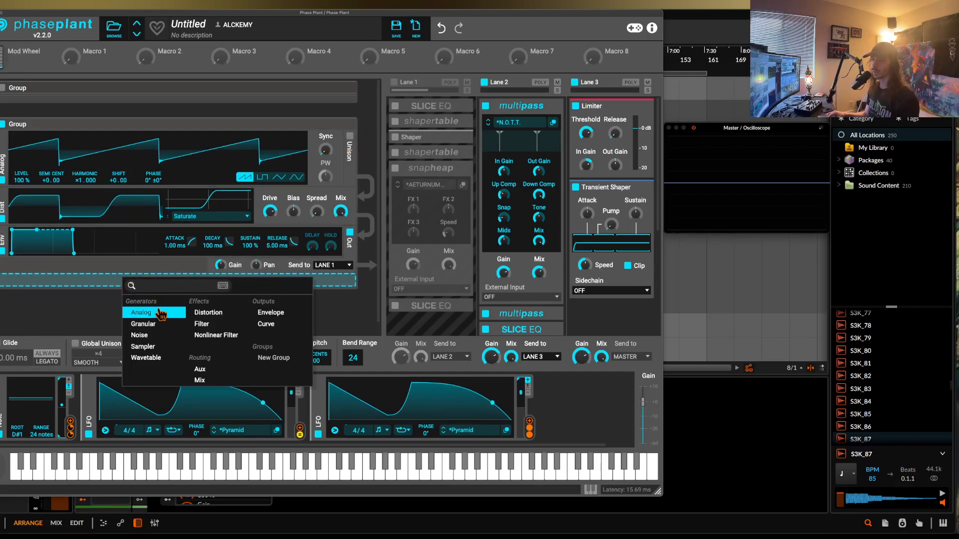
click(147, 357)
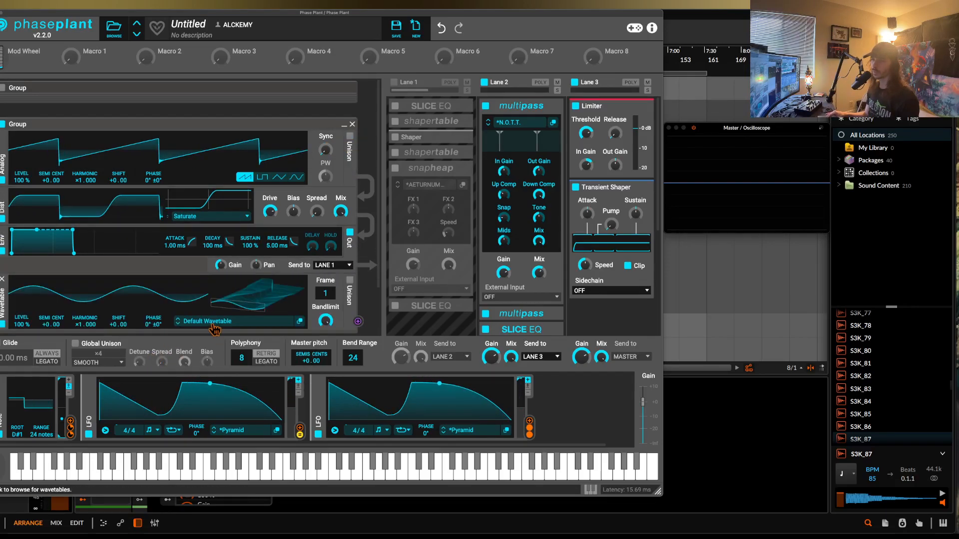
drag(357, 324, 154, 186)
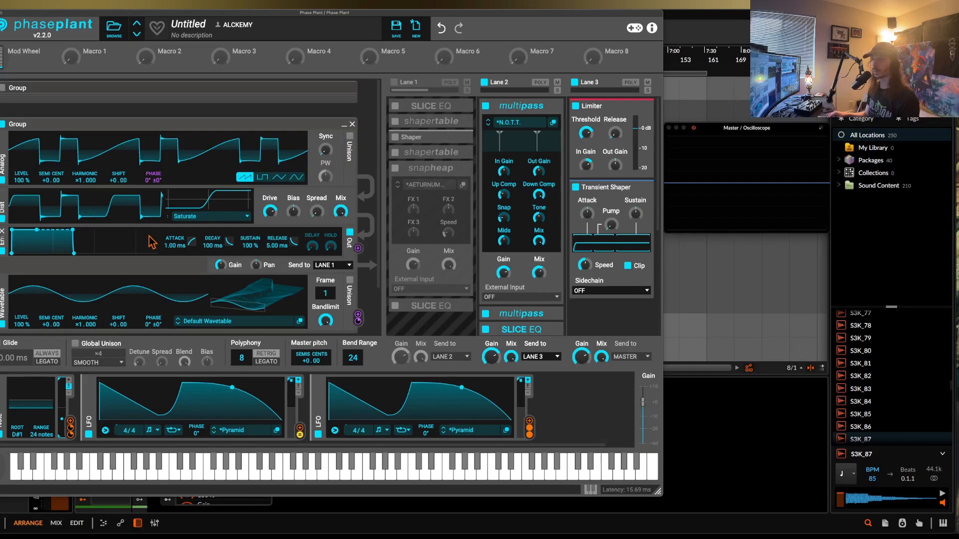
- Audition slight Harmonic offsets on the new Wavetable, settling on ×1.013 with the Frame set to 126
scroll(151, 242, down, 1)
drag(93, 310, 93, 306)
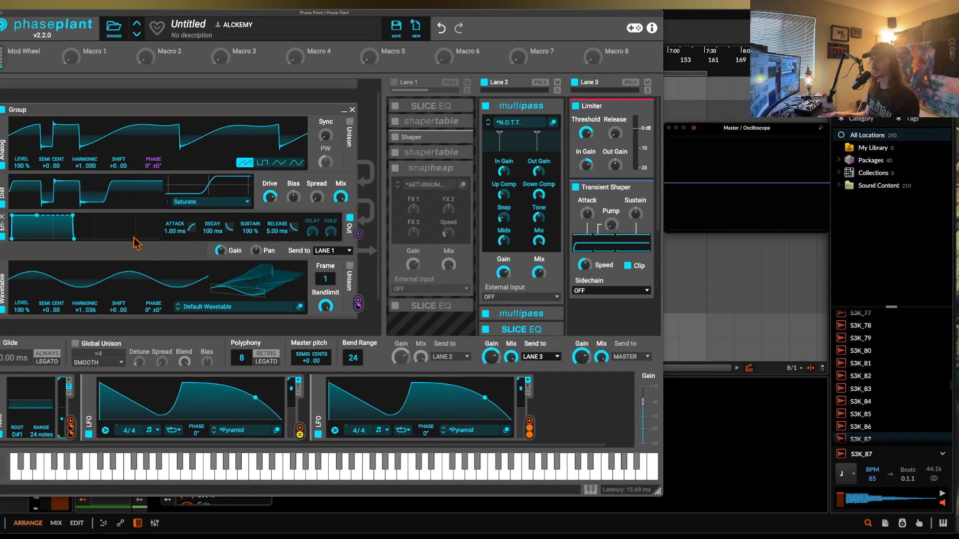
mouse_move(98, 301)
mouse_down()
mouse_move(98, 312)
mouse_move(98, 295)
mouse_up()
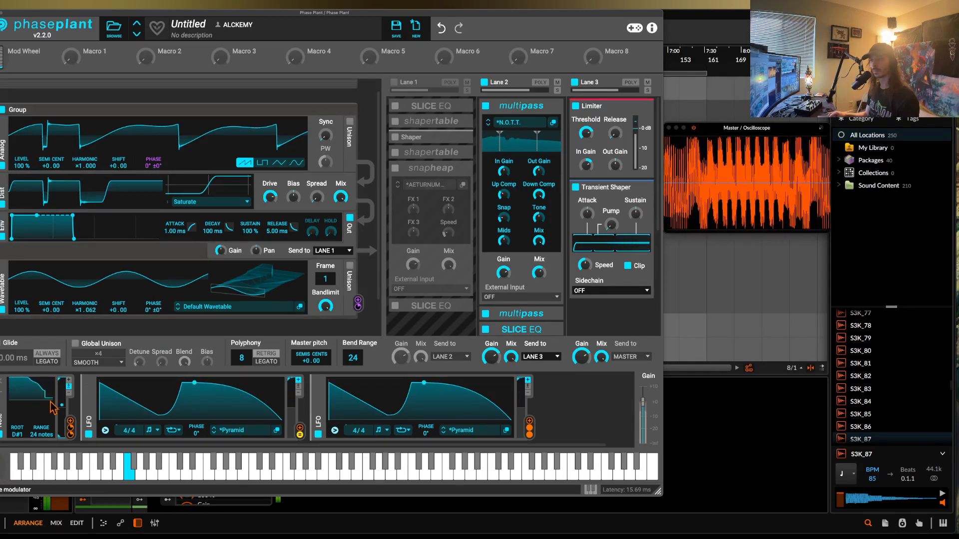
drag(90, 310, 90, 318)
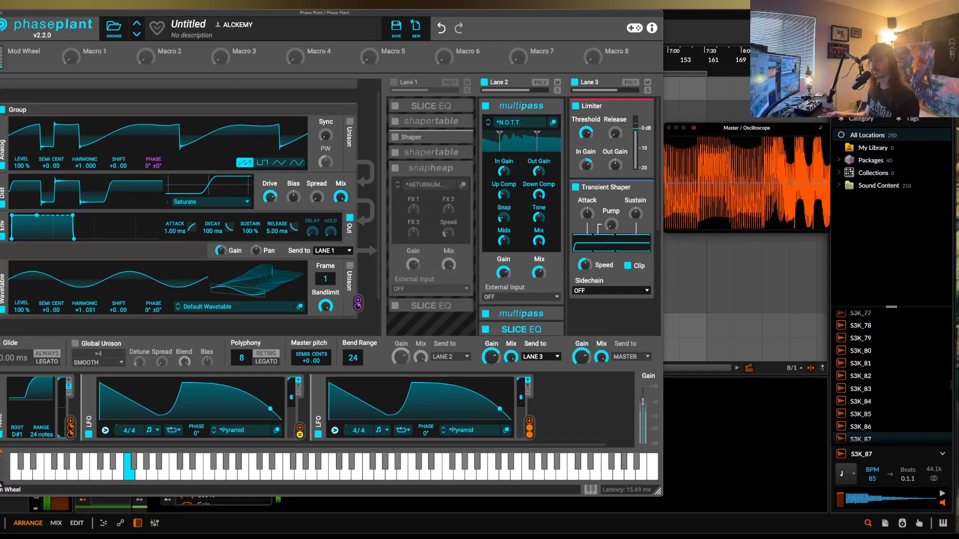
drag(276, 277, 276, 245)
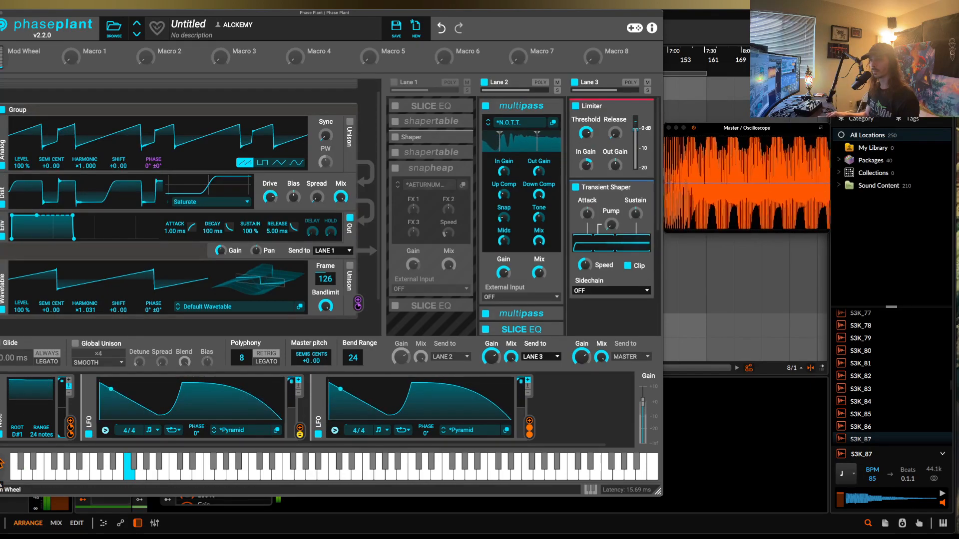
drag(89, 308, 89, 315)
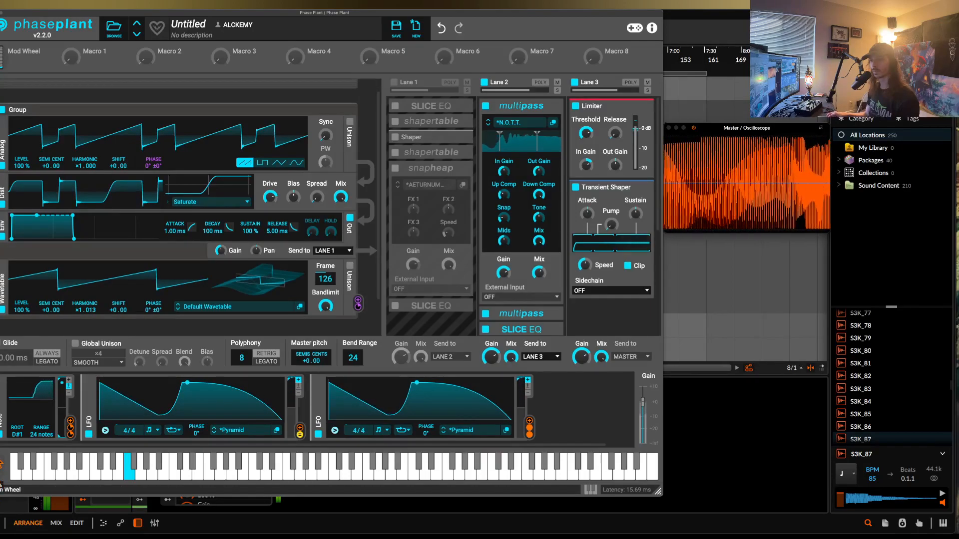
- Audition detuned Harmonic ratios for the phase-modulated pair, settling on ×1.000 for the Analog oscillator and ×1.975 for the Wavetable
drag(85, 166, 85, 169)
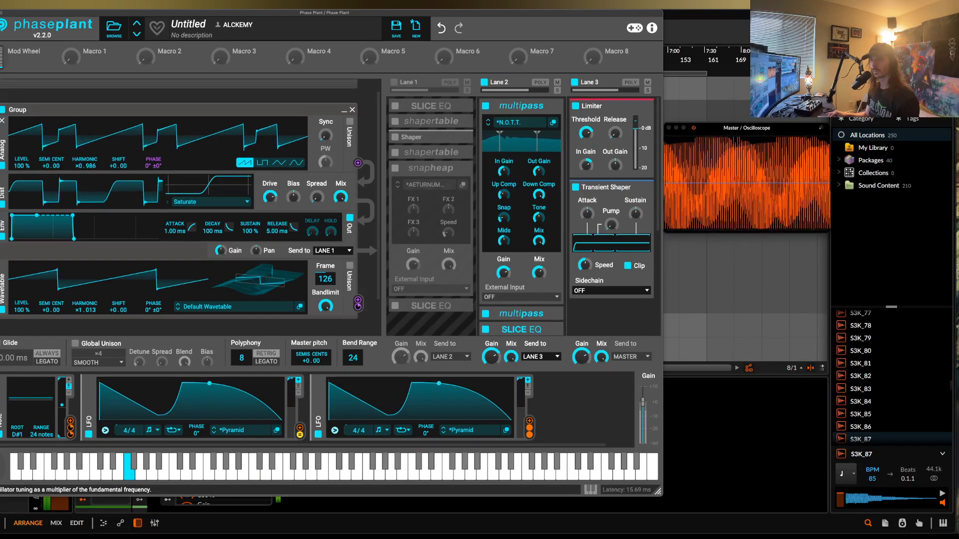
drag(93, 309, 93, 304)
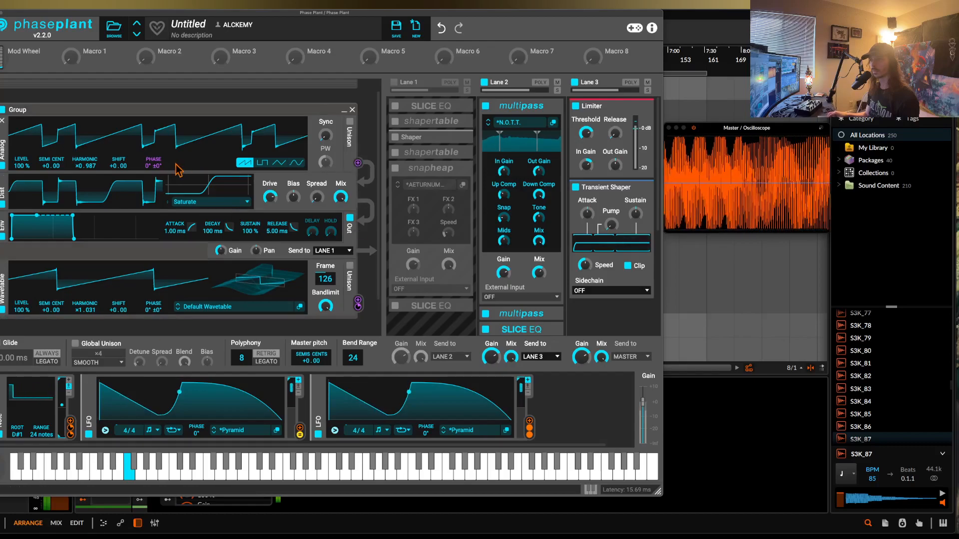
drag(154, 173, 154, 156)
drag(86, 311, 86, 305)
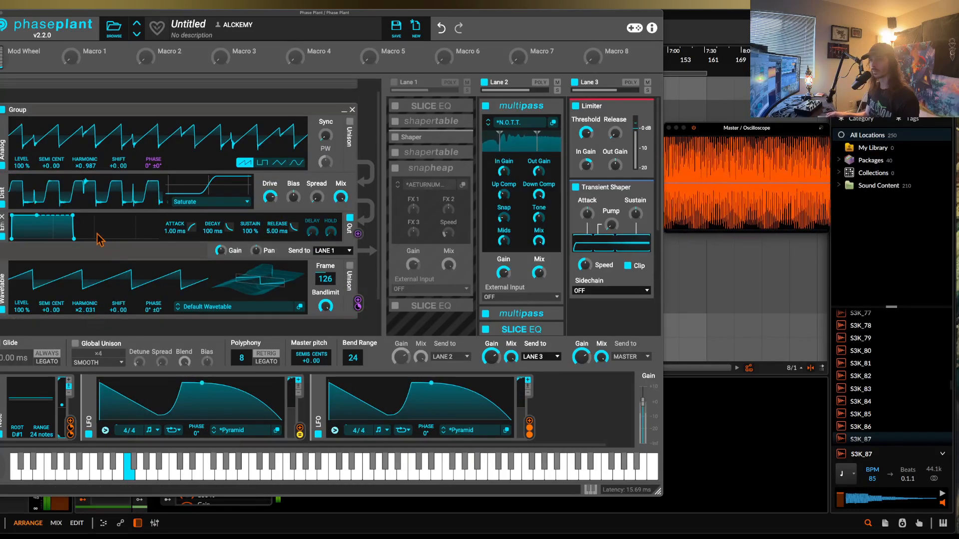
double_click(90, 166)
drag(86, 310, 86, 318)
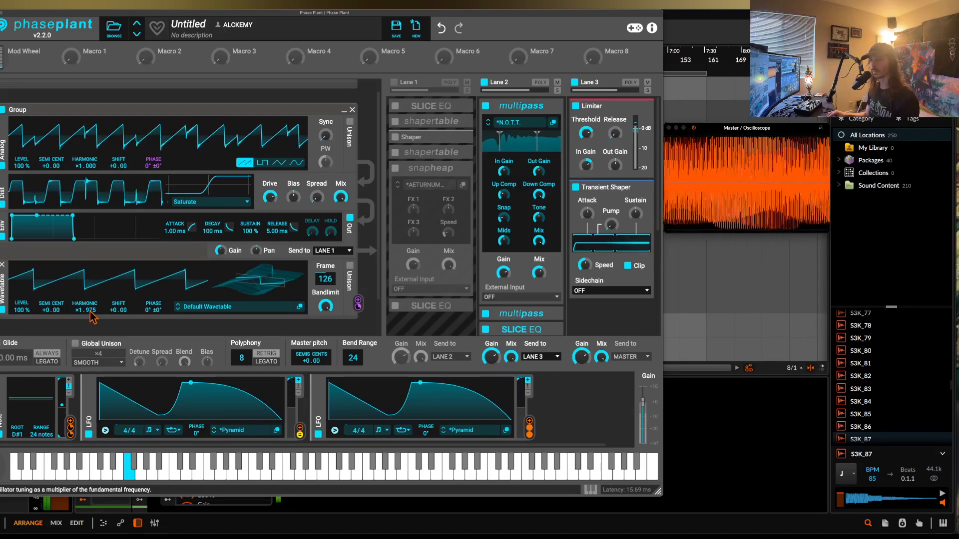
- Enable two-voice Smooth unison on the Analog oscillator, and open Lane 2's Slice EQ beside the generators to watch the spectrum
click(350, 123)
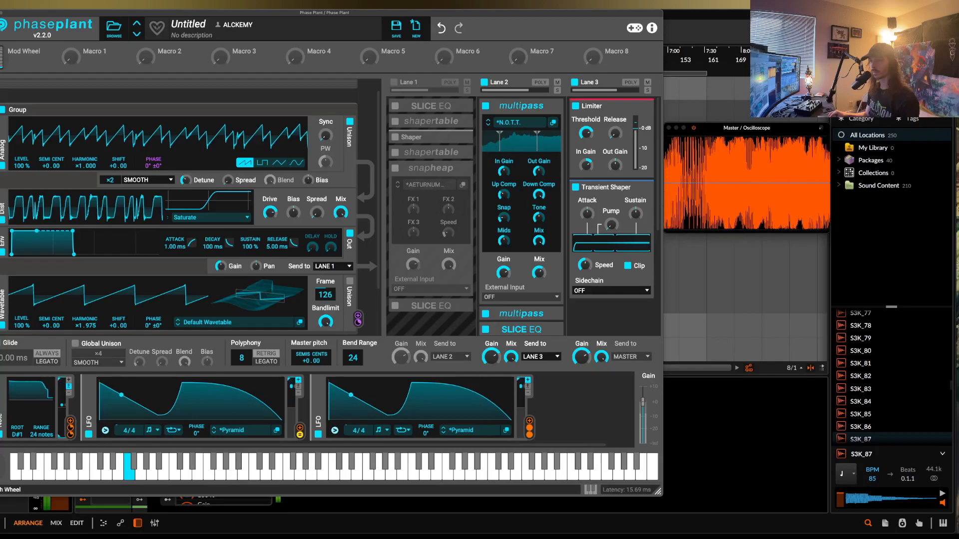
scroll(512, 192, down, 1)
scroll(512, 192, down, 5)
click(553, 240)
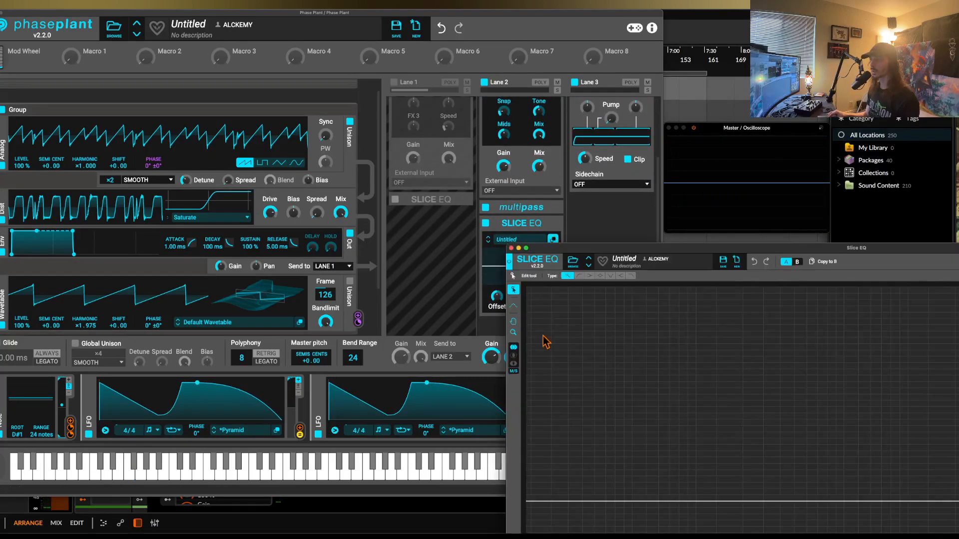
drag(675, 248, 639, 72)
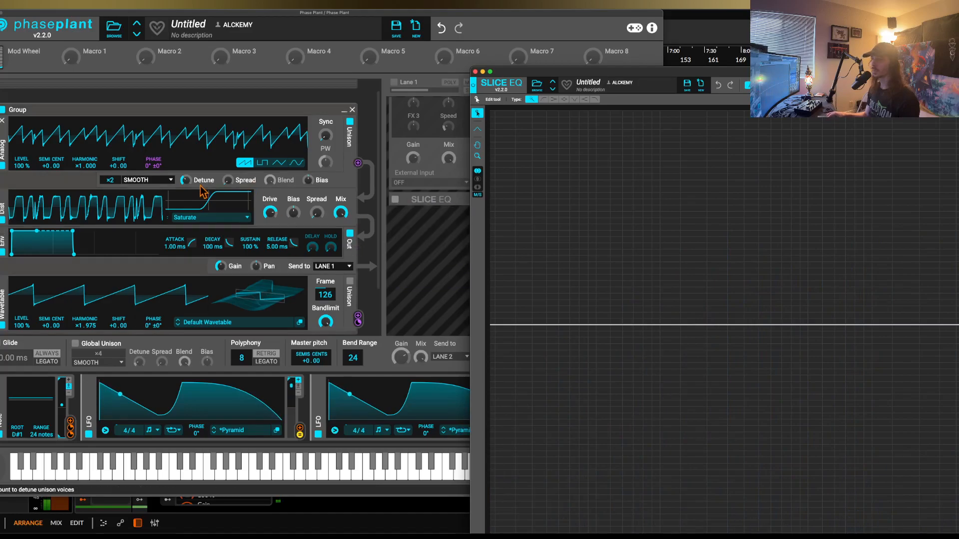
- Set the Wavetable's Frame to 1 and reroute its modulation output from the Analog oscillator's Phase to its Shift
scroll(141, 242, down, 1)
drag(259, 280, 259, 339)
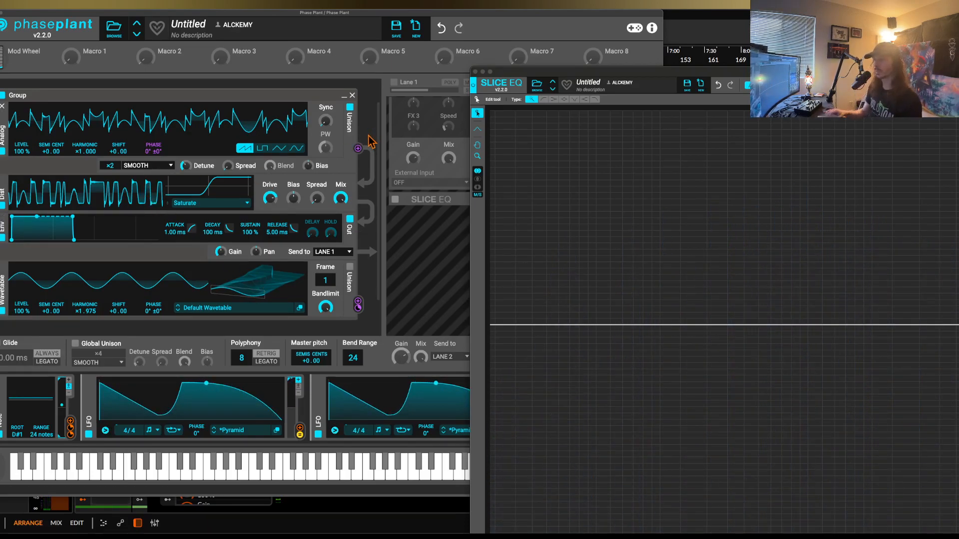
mouse_move(154, 159)
mouse_down()
mouse_move(154, 151)
mouse_move(154, 159)
mouse_up()
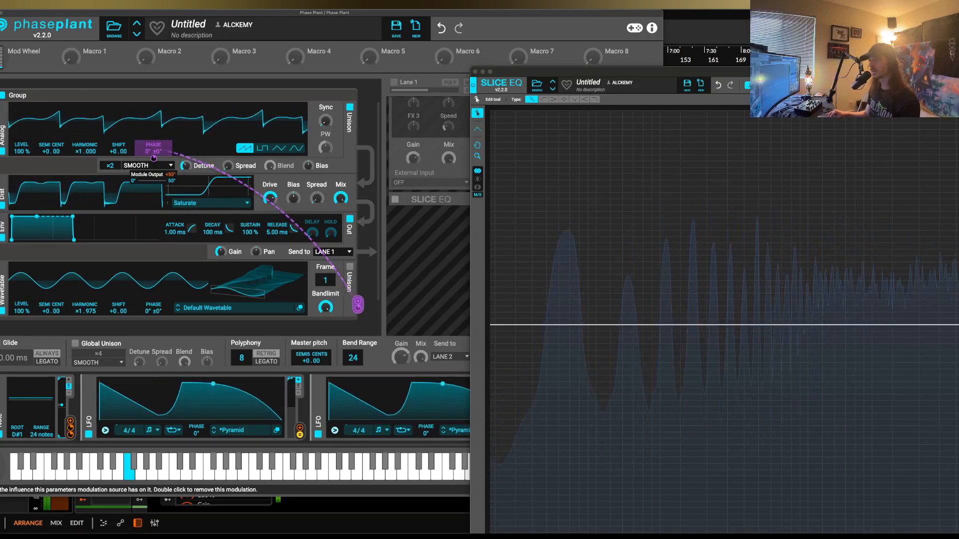
double_click(154, 159)
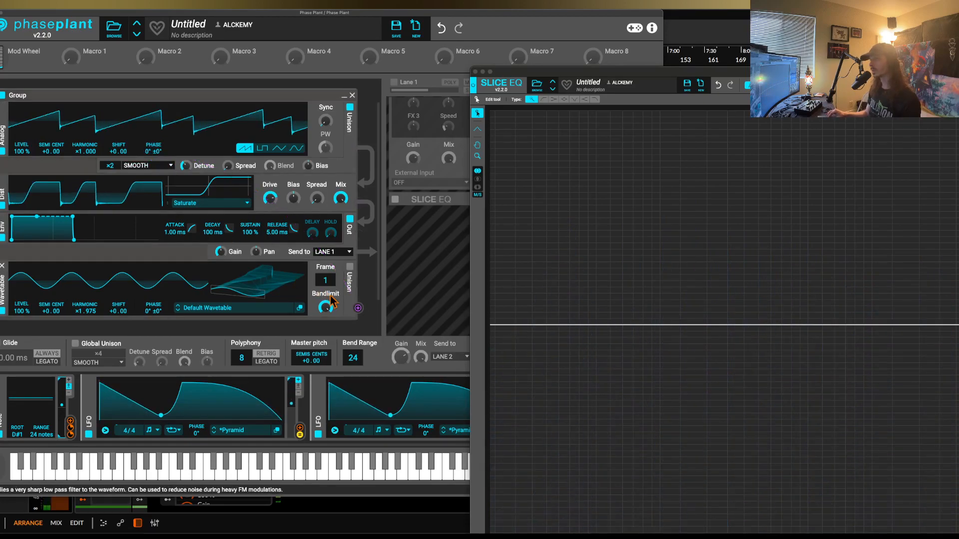
click(358, 309)
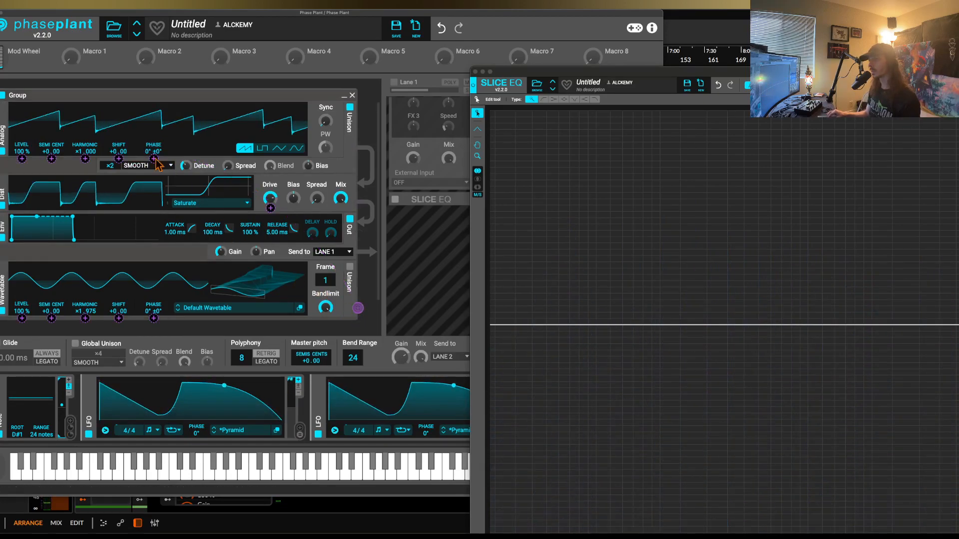
click(119, 161)
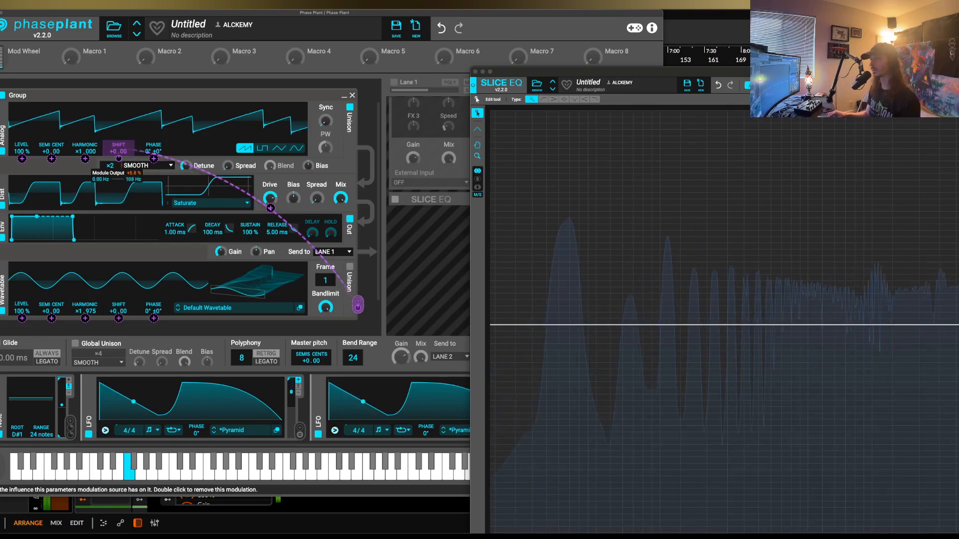
mouse_move(118, 158)
mouse_down()
mouse_move(119, 149)
mouse_move(118, 167)
mouse_up()
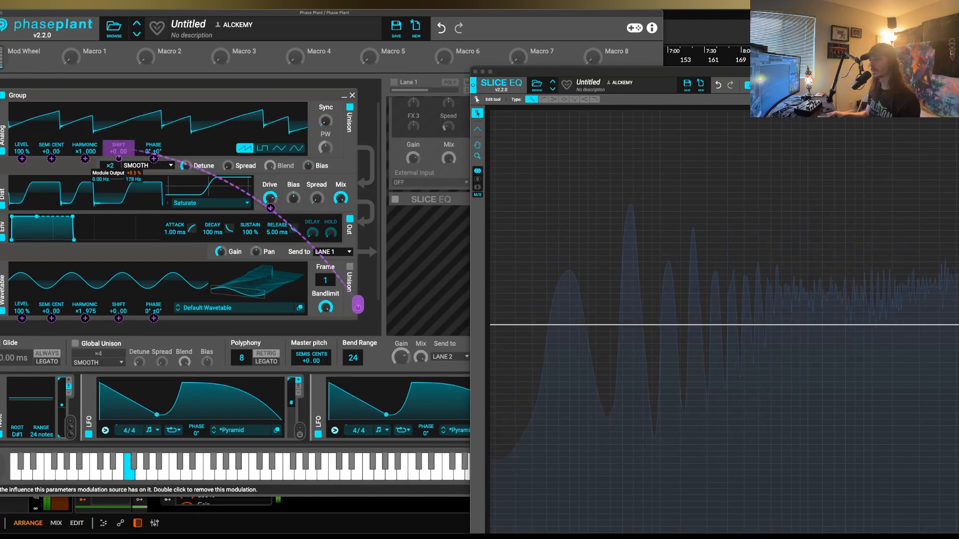
- Raise the Wavetable's Harmonic to ×8.975 and readjust its modulation amount on the Analog oscillator's Shift
drag(79, 313, 78, 305)
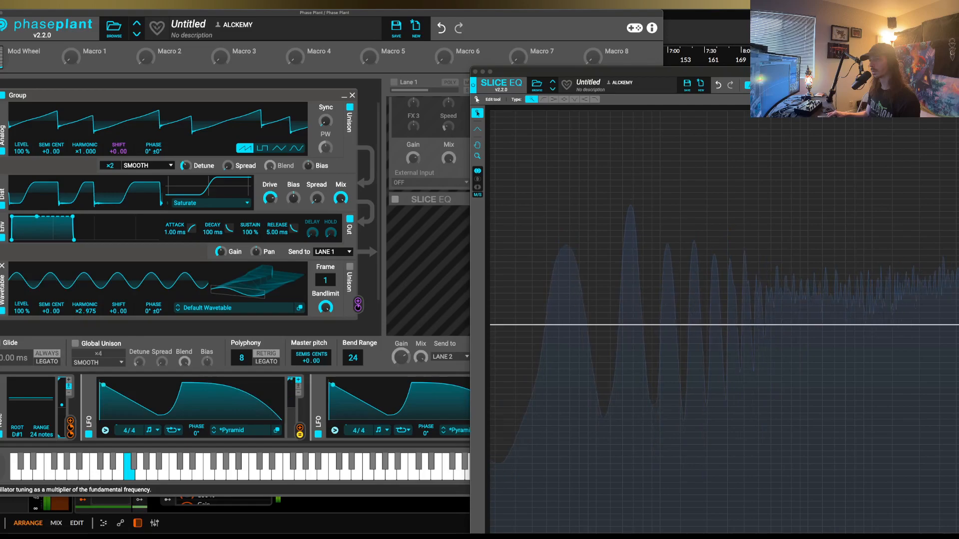
drag(118, 159, 118, 149)
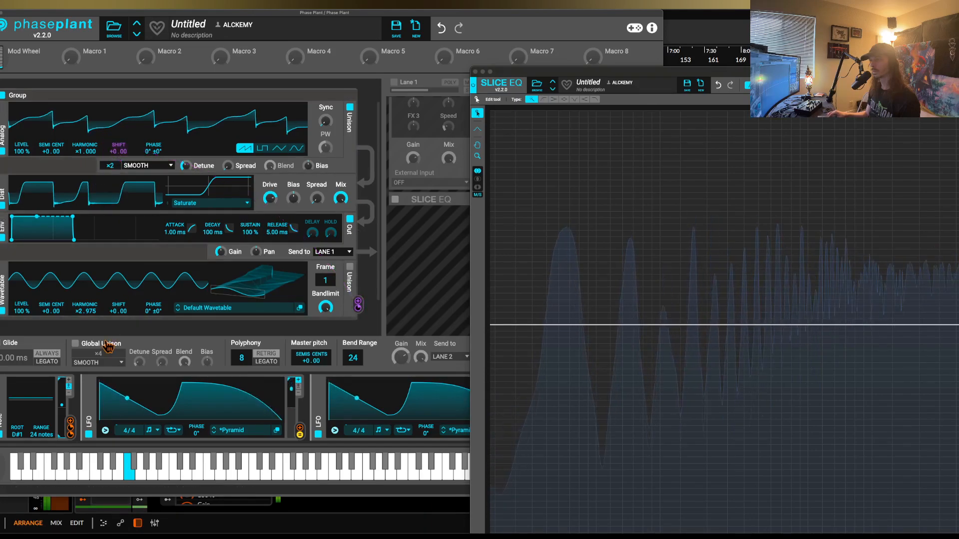
drag(79, 310, 79, 281)
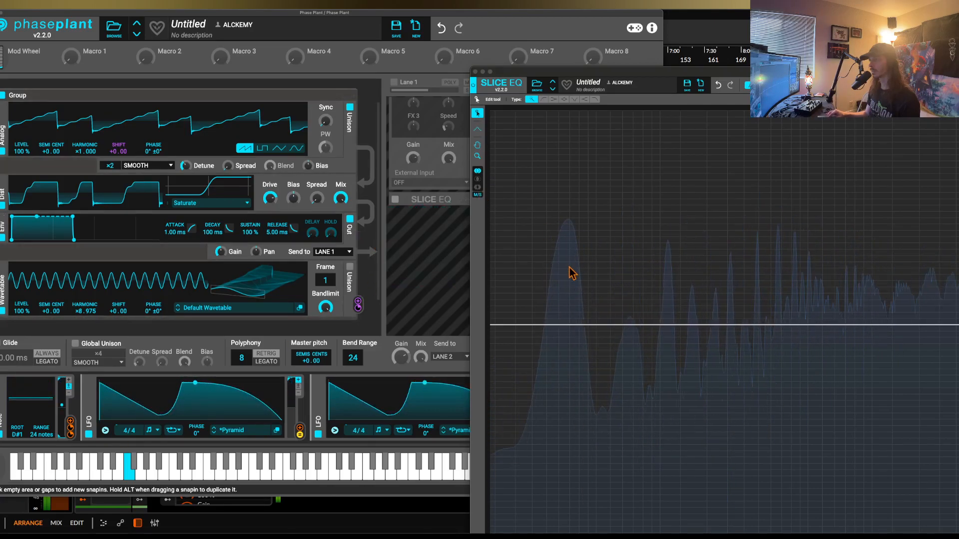
- Close the Lane 2 EQ editor, re-enable Lane 1, and check the curve of its first Slice EQ
click(475, 72)
scroll(427, 190, up, 4)
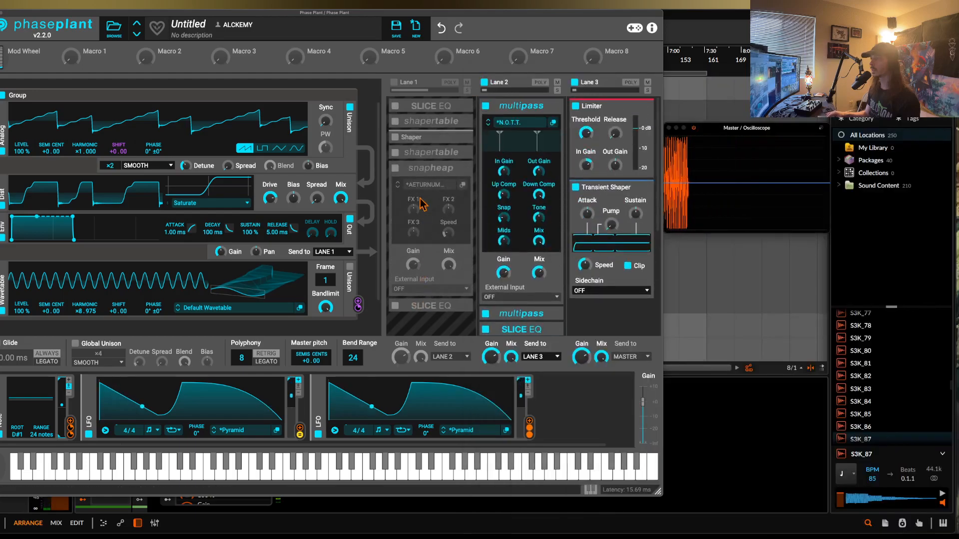
click(394, 82)
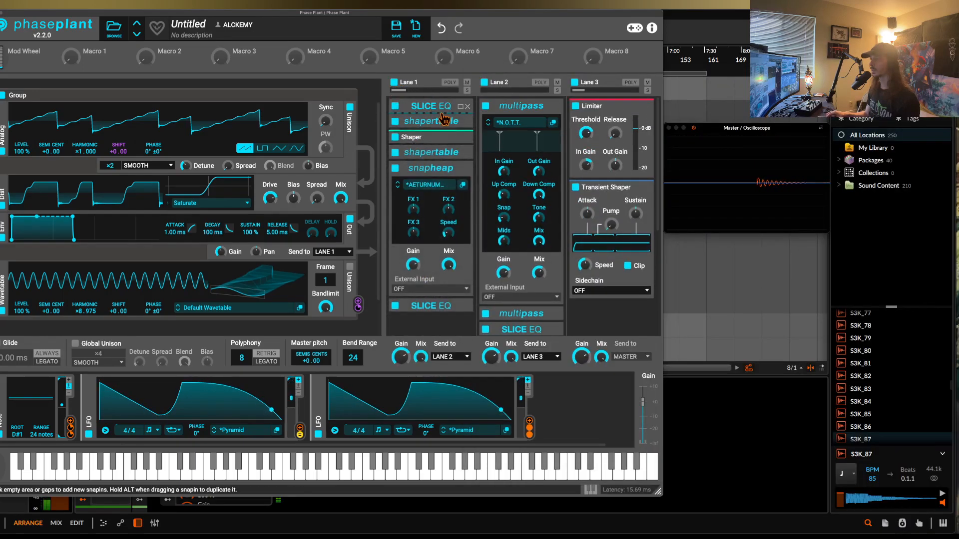
click(461, 107)
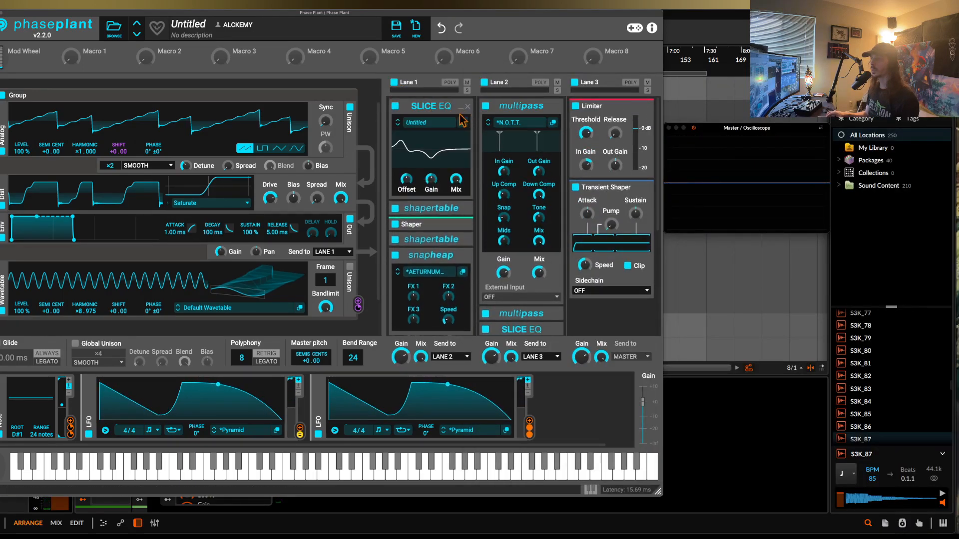
click(460, 109)
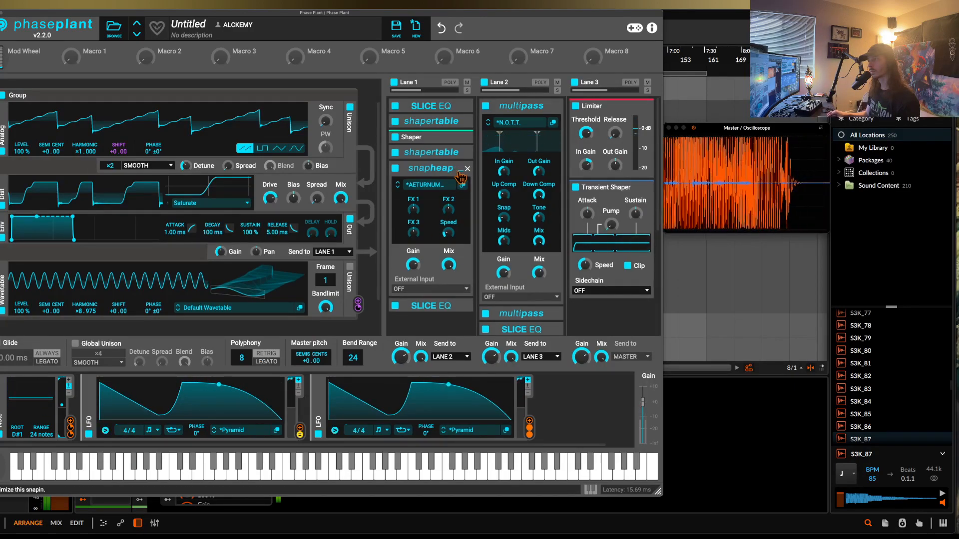
- Collapse the Snap Heap in Lane 1, insert a Slice EQ directly above it, and open the new EQ's editor
click(459, 172)
click(437, 161)
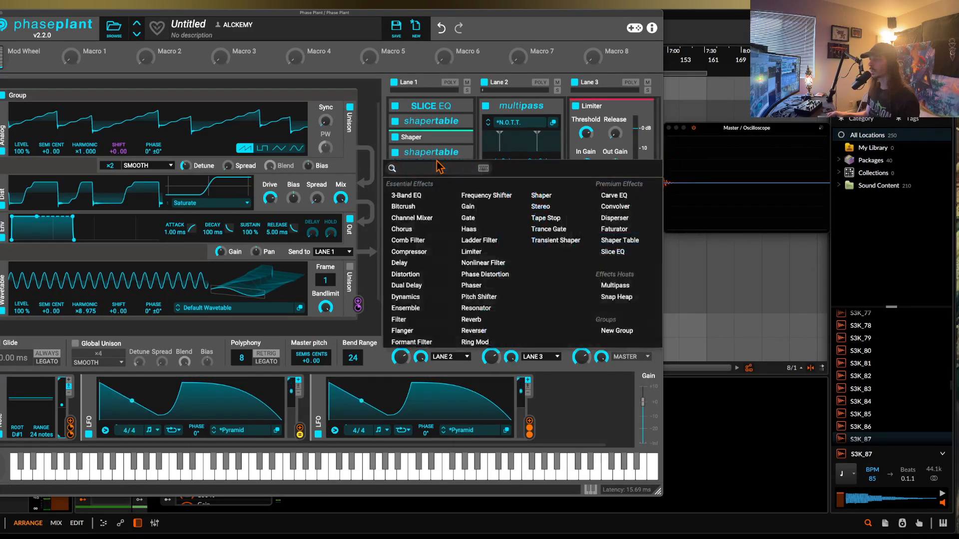
click(612, 252)
click(464, 185)
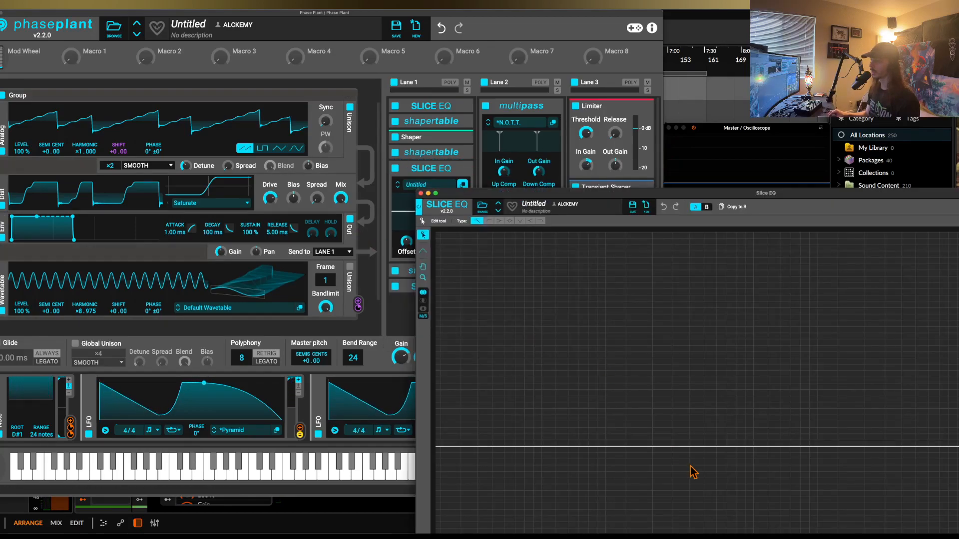
- Shape the new Slice EQ with seven peak filters of varying width, four boosts alternating with three deep cuts, and close its editor
drag(685, 449, 501, 252)
drag(729, 457, 559, 531)
scroll(559, 531, up, 5)
drag(728, 447, 636, 301)
drag(806, 451, 681, 532)
drag(816, 450, 770, 385)
scroll(768, 381, up, 5)
drag(852, 446, 797, 534)
scroll(798, 534, up, 4)
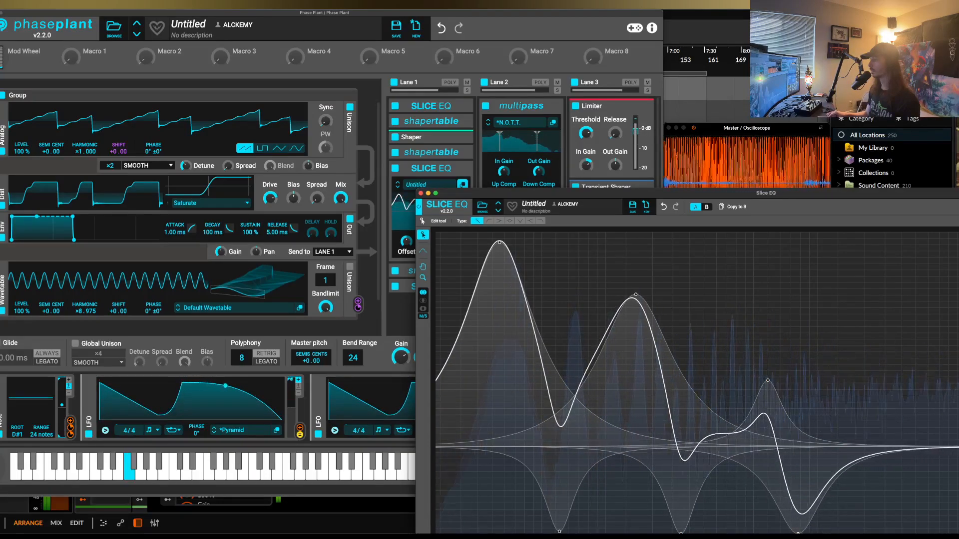
drag(907, 449, 816, 384)
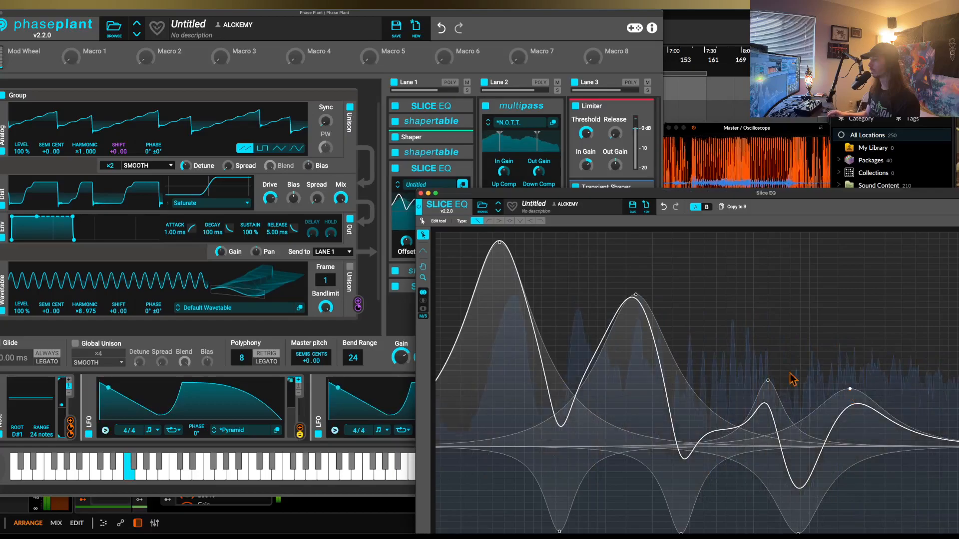
click(421, 194)
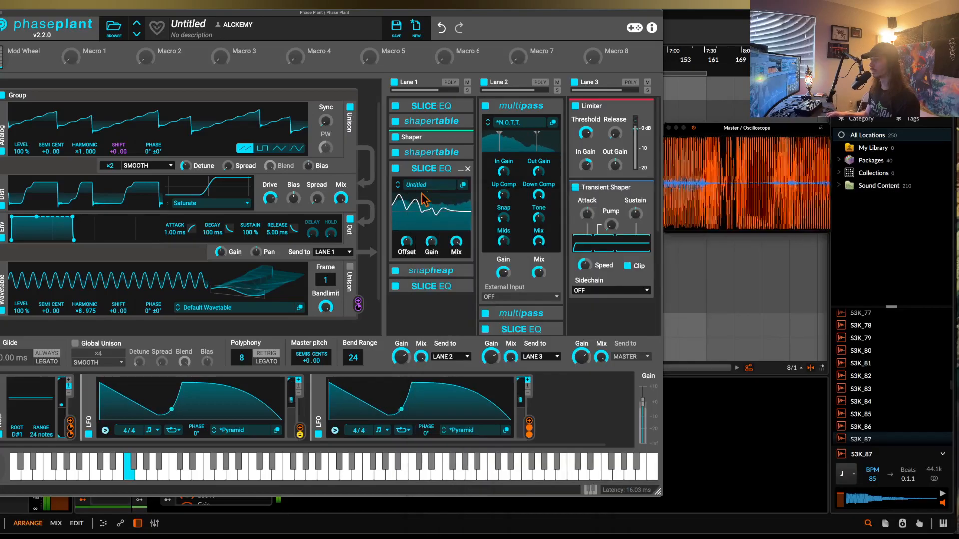
- Add a Random modulator at 2.777 Hz with 100 % Smooth, and route it to the new Slice EQ's Offset
click(541, 427)
click(502, 432)
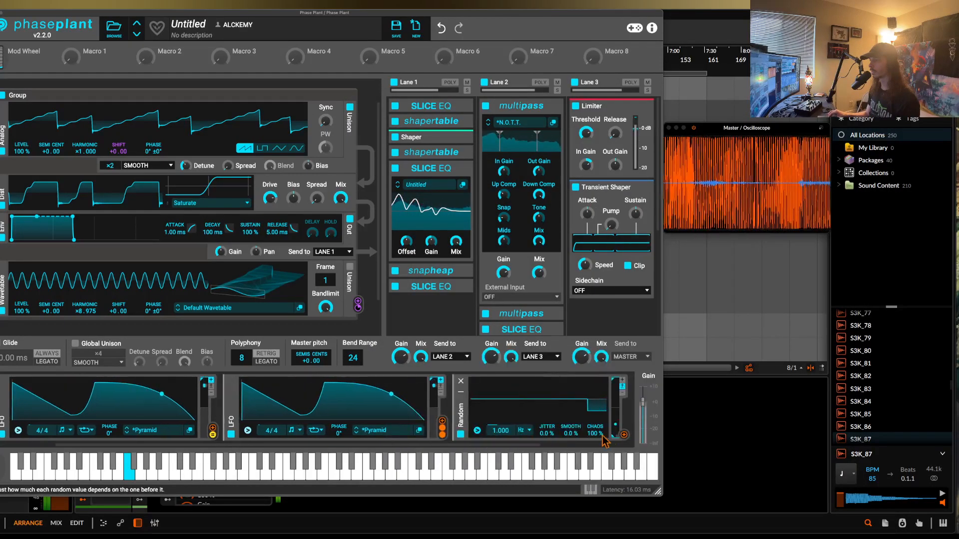
drag(624, 435, 406, 244)
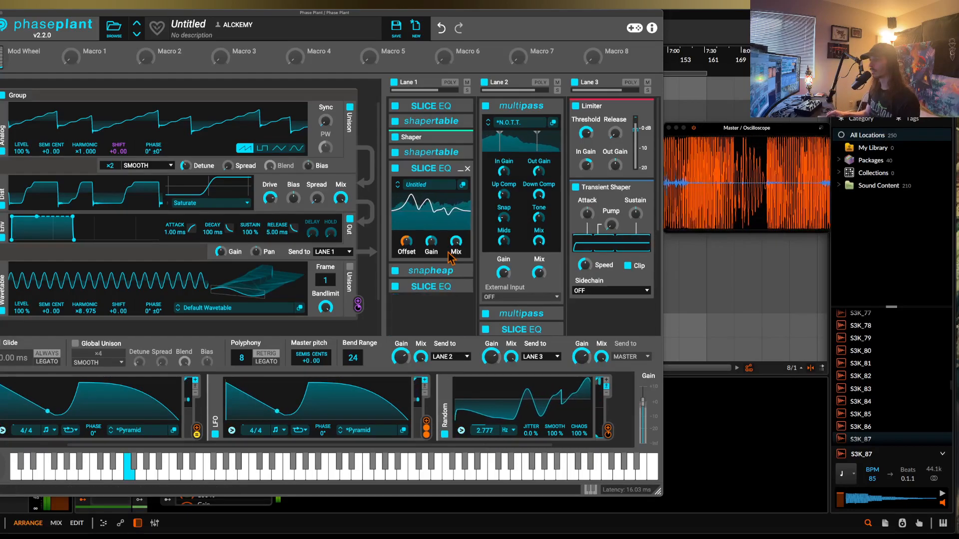
drag(432, 243, 433, 230)
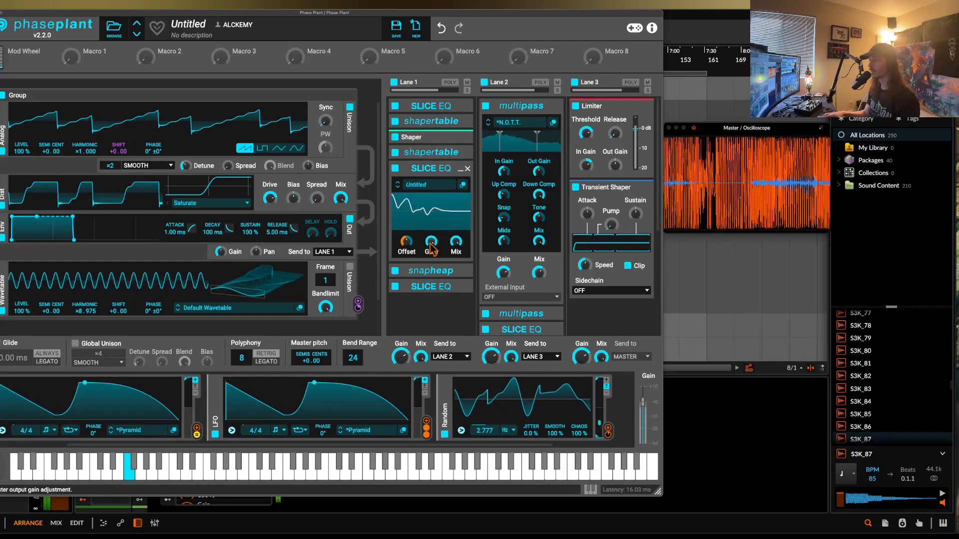
- Add a notch filter between the second boost and second cut of the moving Slice EQ, and try its Mix at 67 %
click(463, 184)
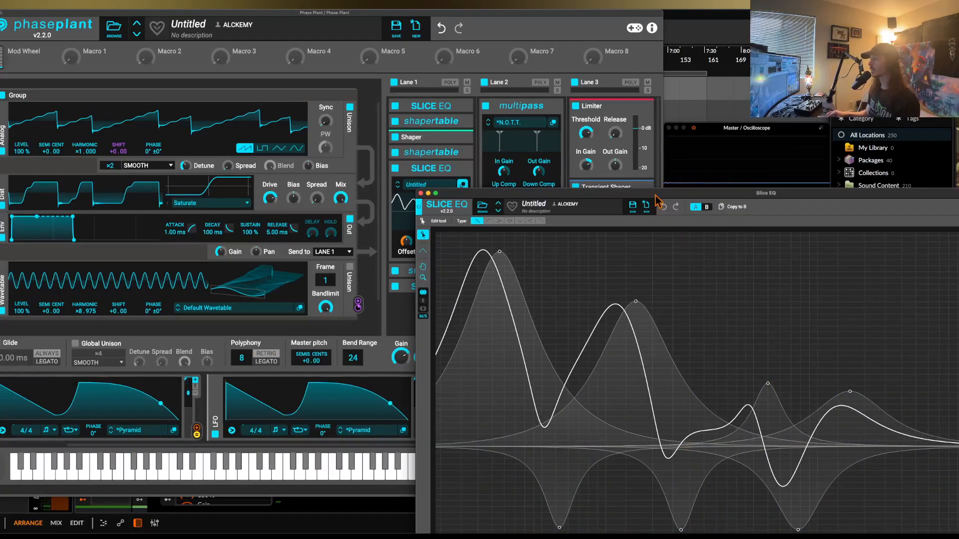
drag(654, 193, 397, 3)
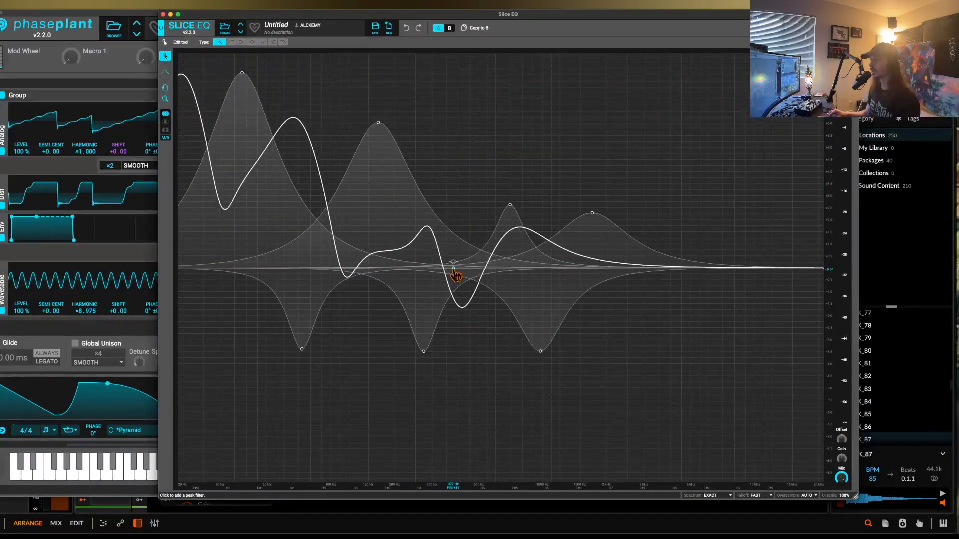
click(262, 42)
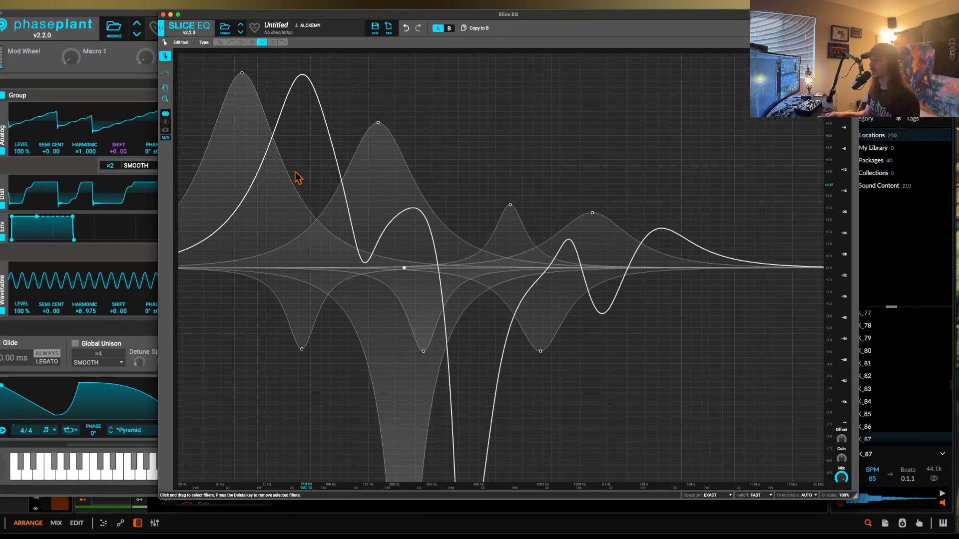
click(163, 14)
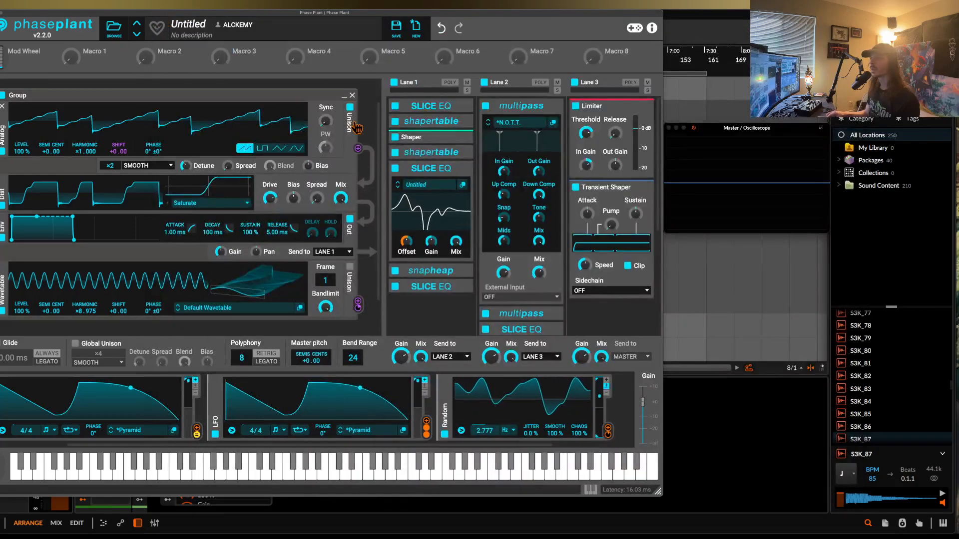
drag(455, 243, 455, 248)
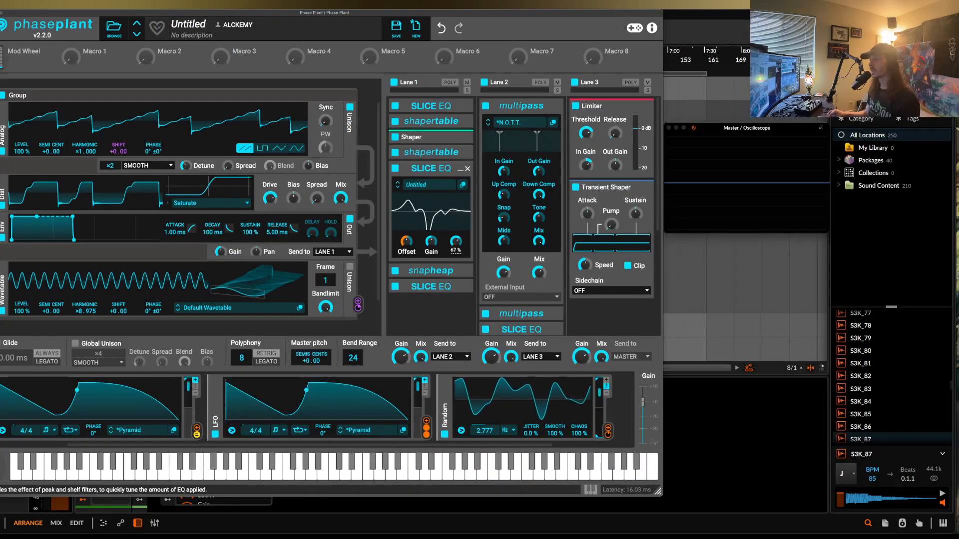
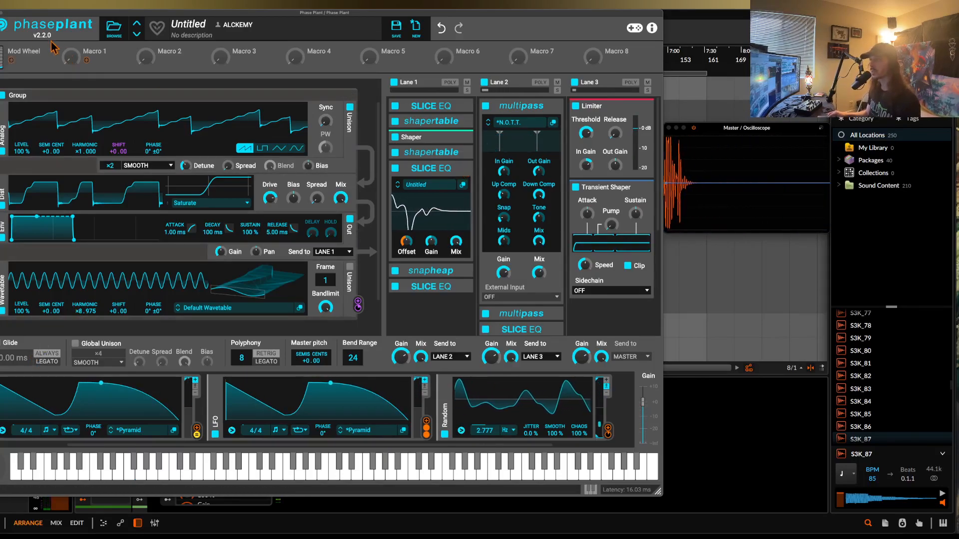
click(1, 12)
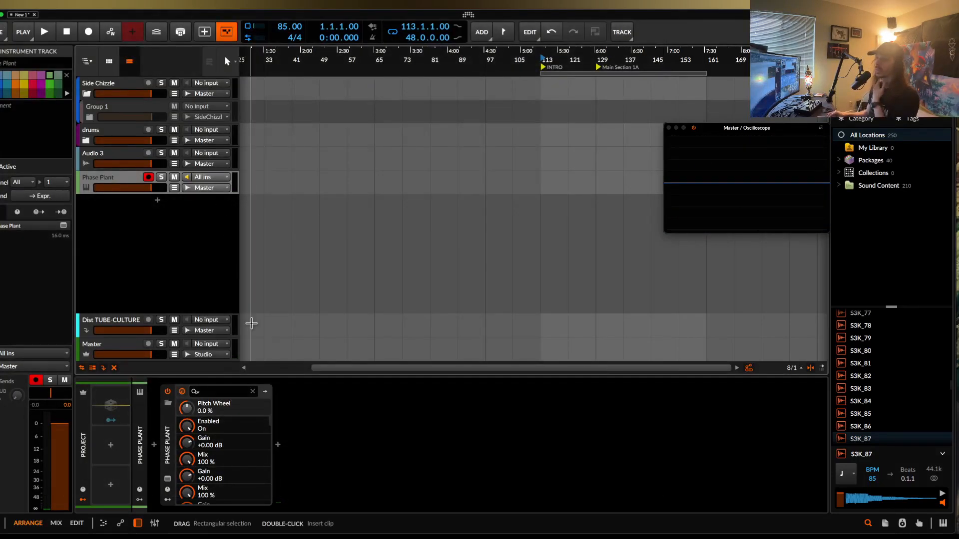
- Insert Fuse Compressor after Phase Plant in the device chain, then move its window aside and enlarge it
click(278, 444)
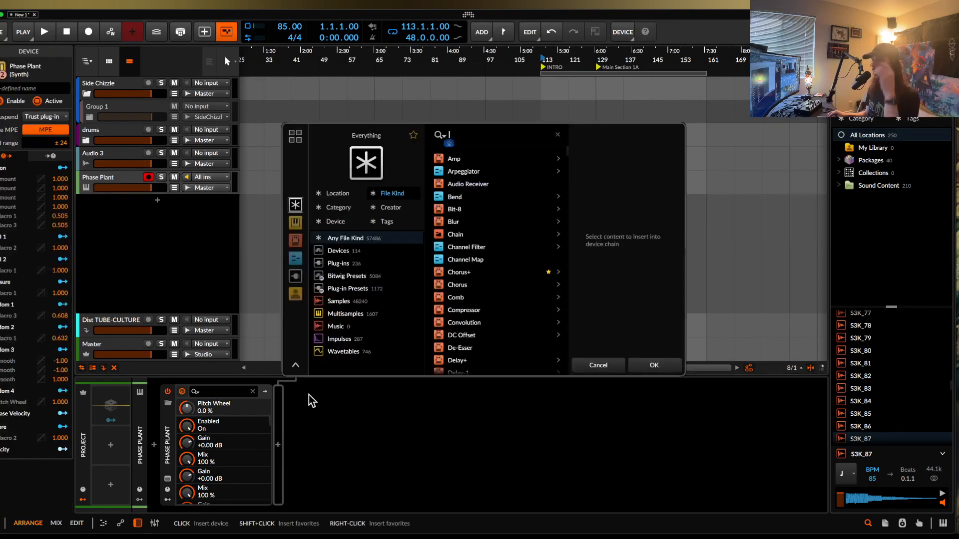
text(FUSWE)
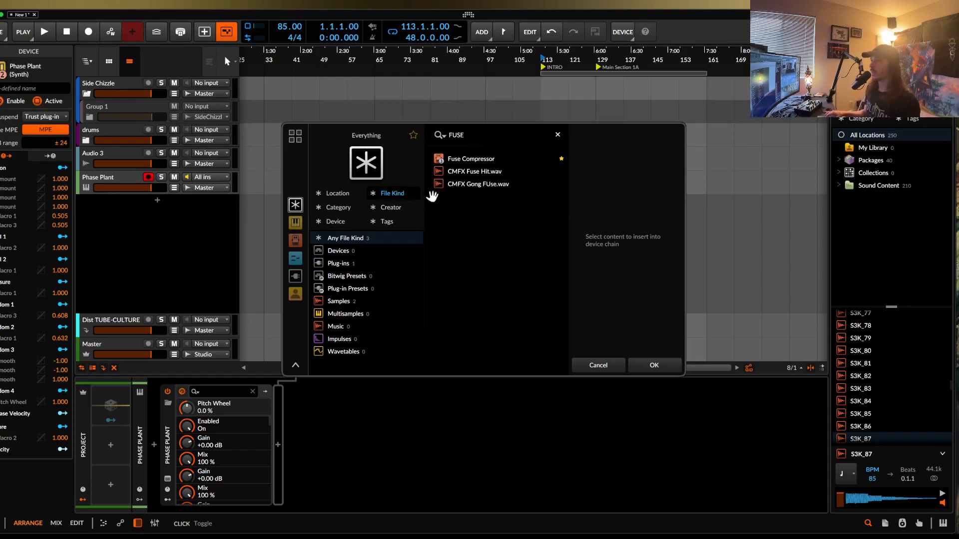
click(474, 156)
click(654, 365)
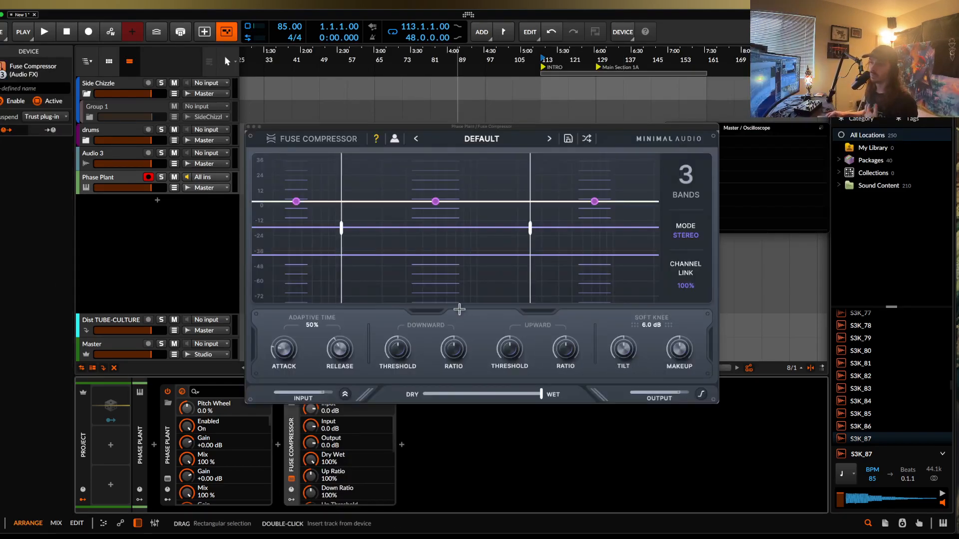
drag(462, 127, 201, 17)
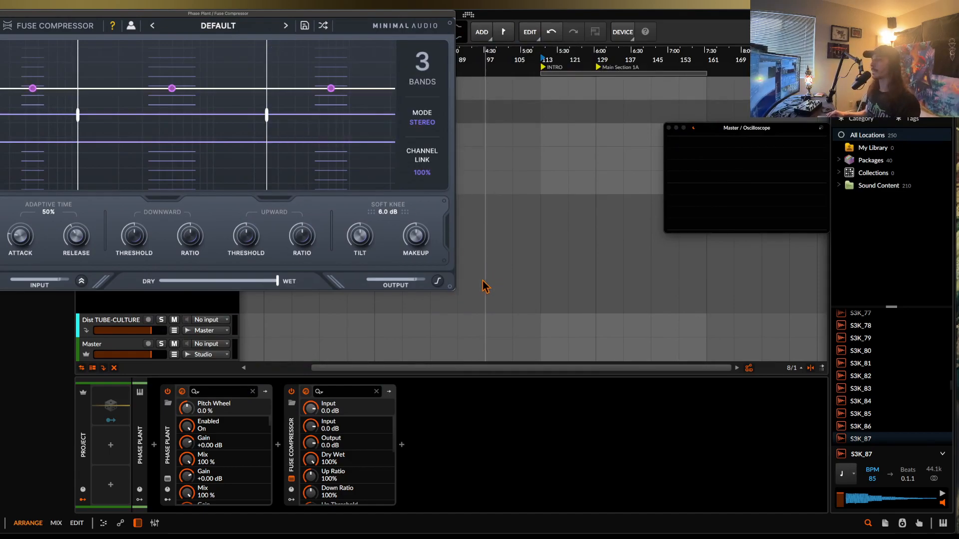
drag(452, 287, 553, 377)
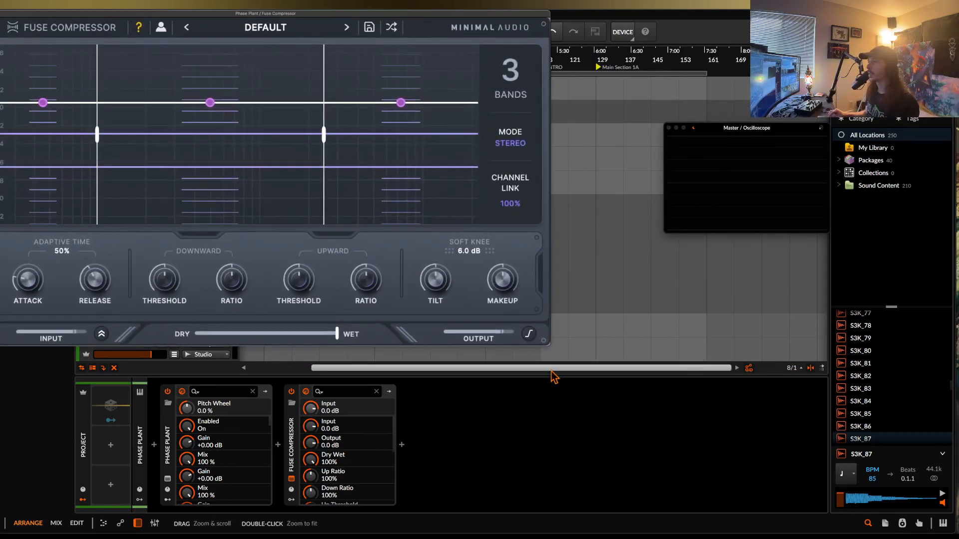
- Set Fuse Compressor to 6 bands, enable its output clipper, and raise the downward and upward thresholds and ratios
click(514, 82)
click(523, 193)
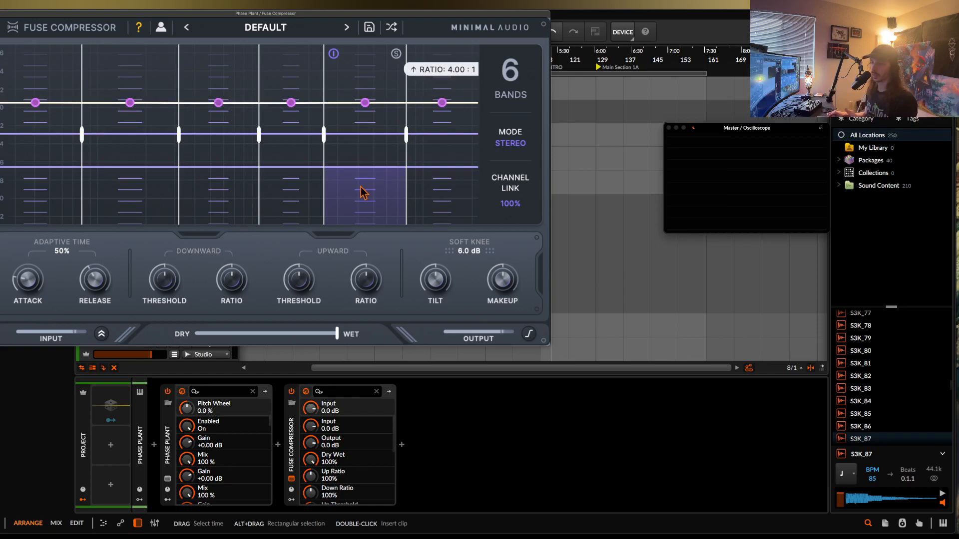
click(528, 334)
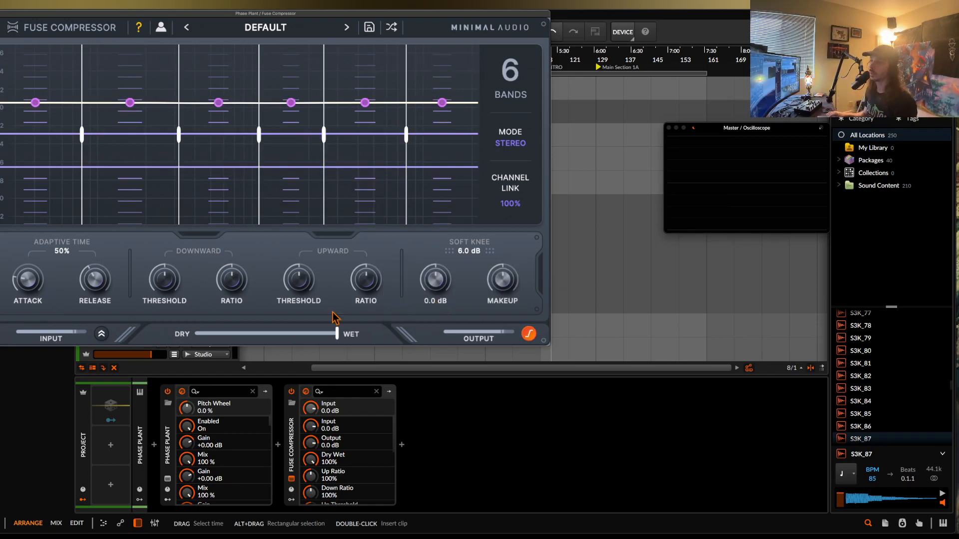
drag(158, 283, 159, 260)
drag(230, 283, 234, 257)
drag(296, 284, 300, 263)
mouse_move(359, 273)
mouse_down()
mouse_move(360, 219)
mouse_move(358, 256)
mouse_up()
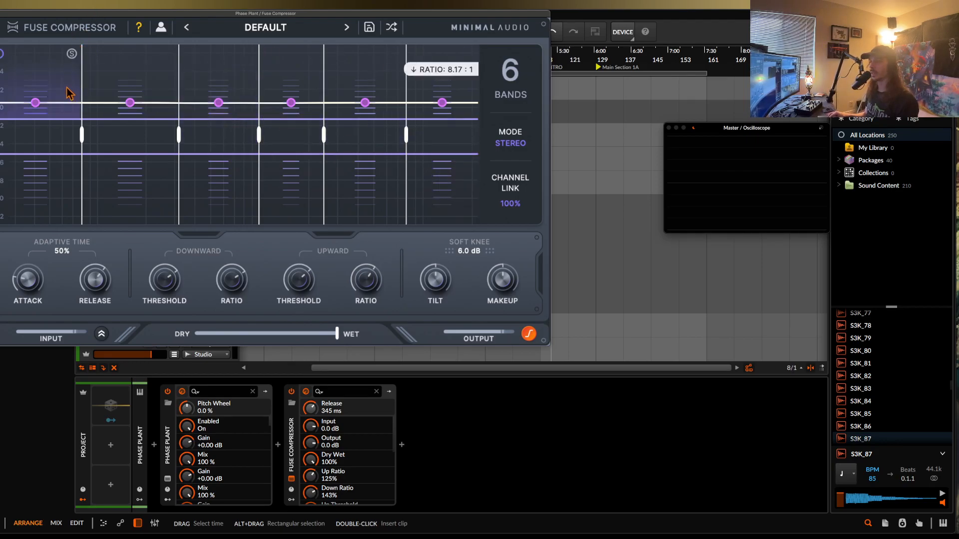
- Compare the bass with Fuse Compressor bypassed and active, and raise the thresholds of its three highest bands
key(space)
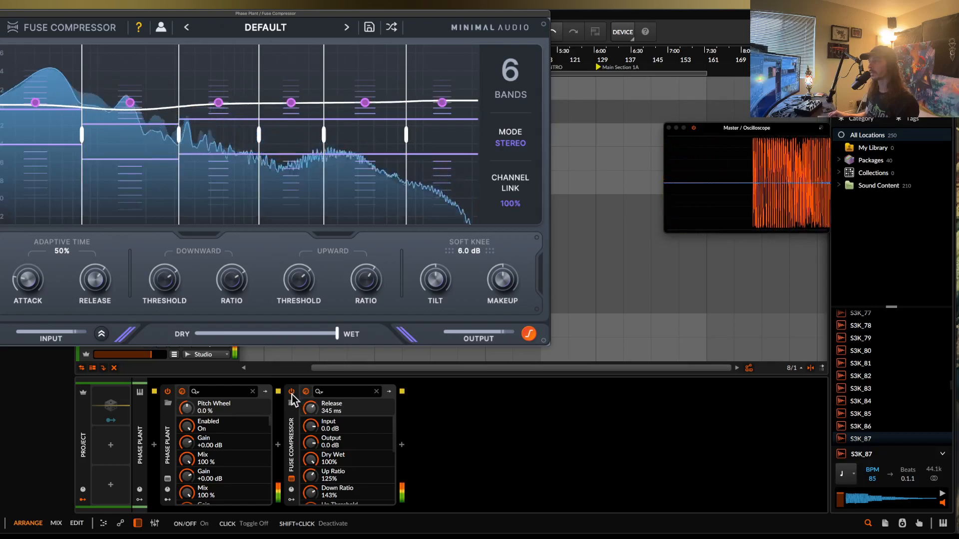
click(291, 392)
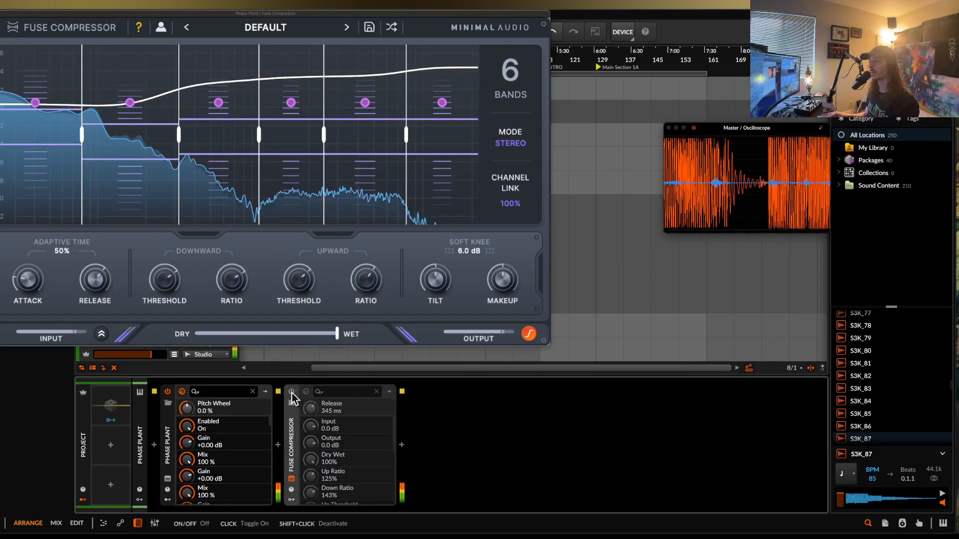
click(291, 392)
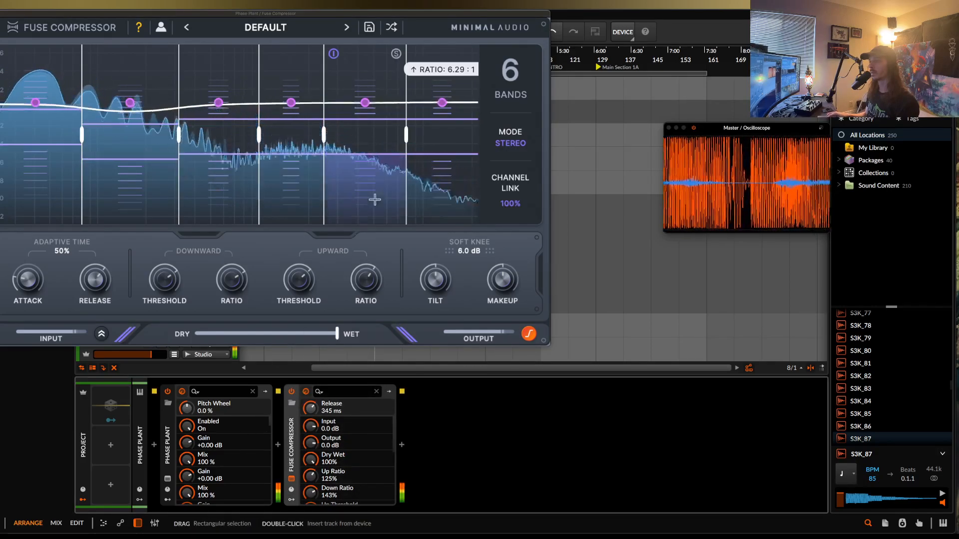
drag(292, 139, 291, 114)
drag(360, 144, 359, 125)
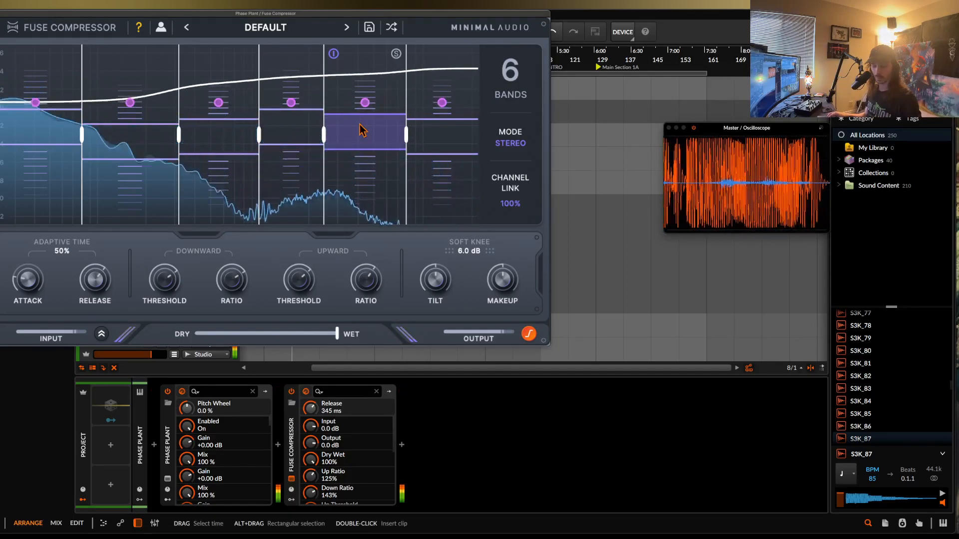
drag(443, 144, 443, 117)
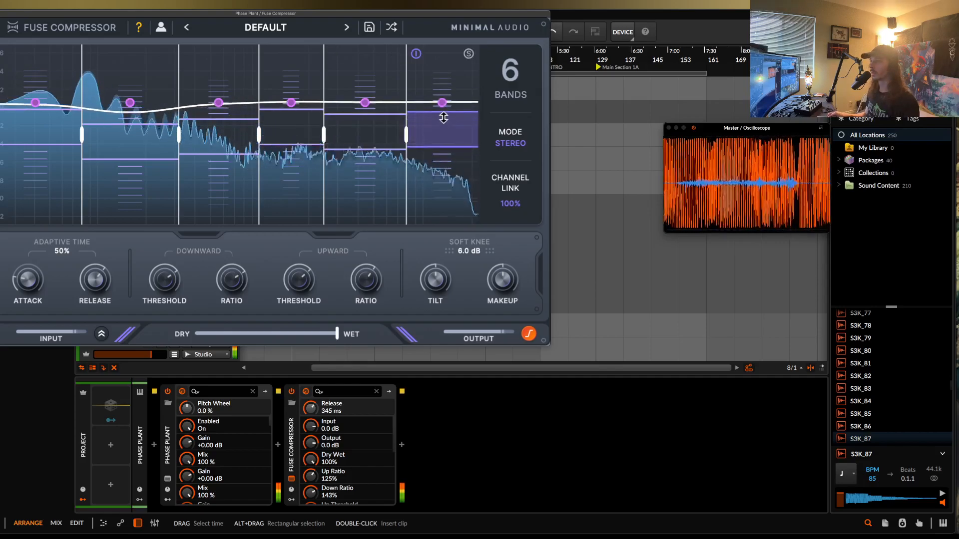
- Open the Phase Plant editor, arrange it beside Fuse Compressor, and audition the bass with downward pitch-wheel bends
click(168, 479)
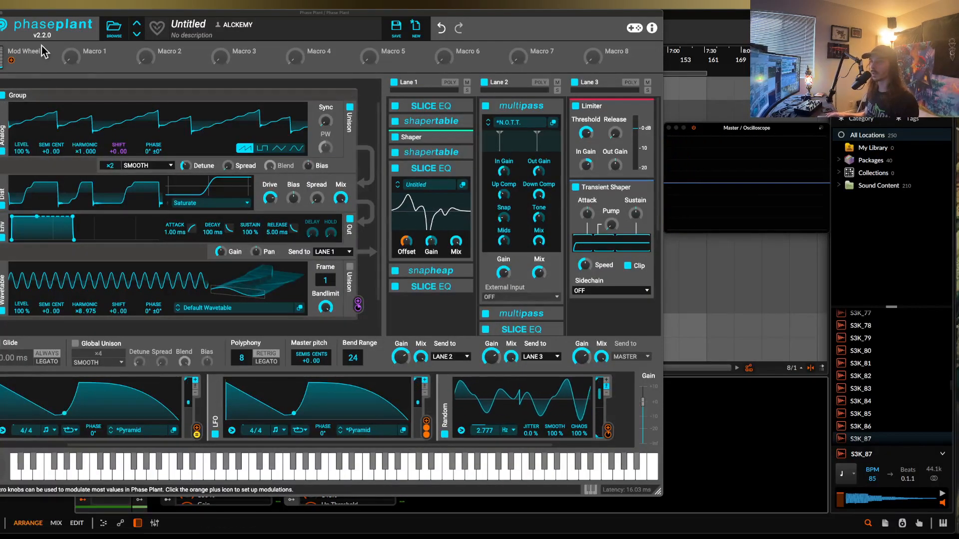
drag(38, 16, 591, 17)
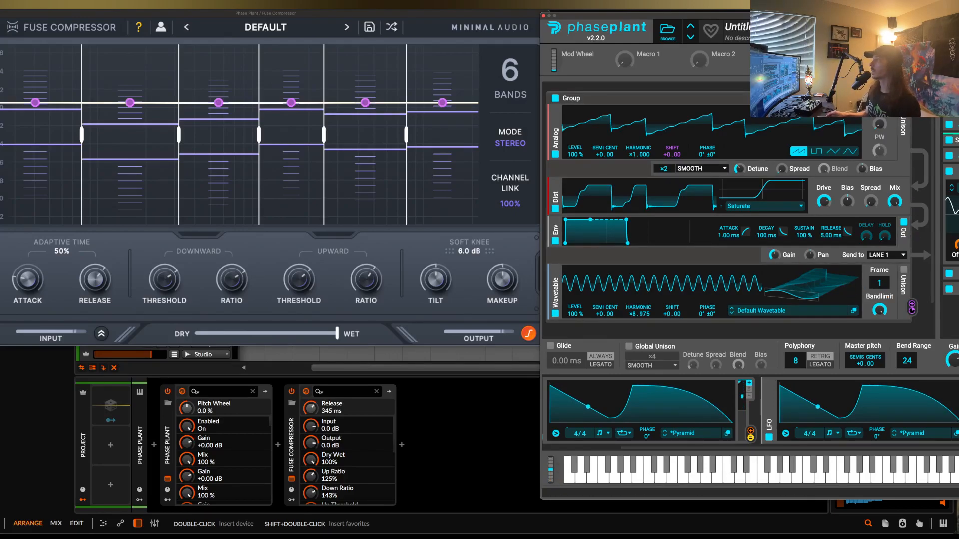
drag(906, 11, 654, 8)
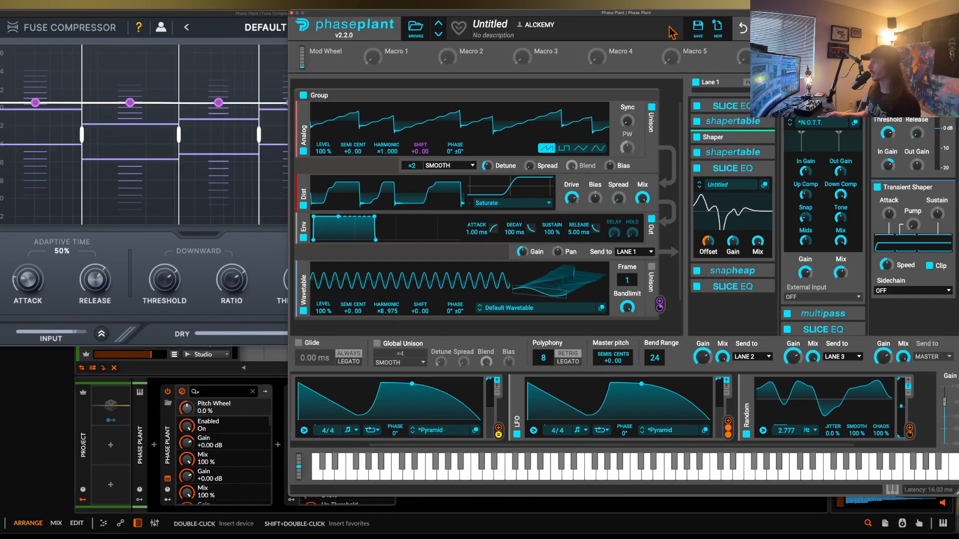
drag(651, 15, 794, 19)
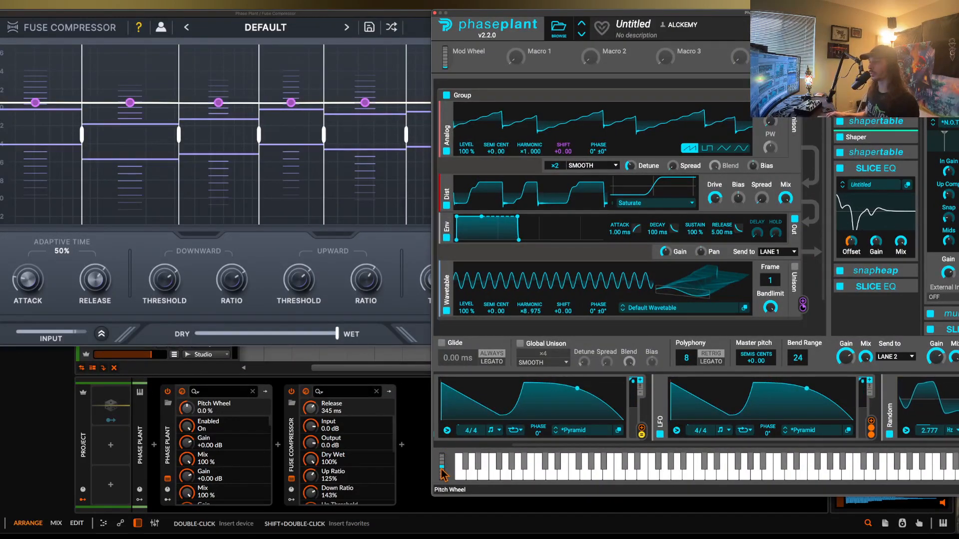
drag(442, 468, 421, 493)
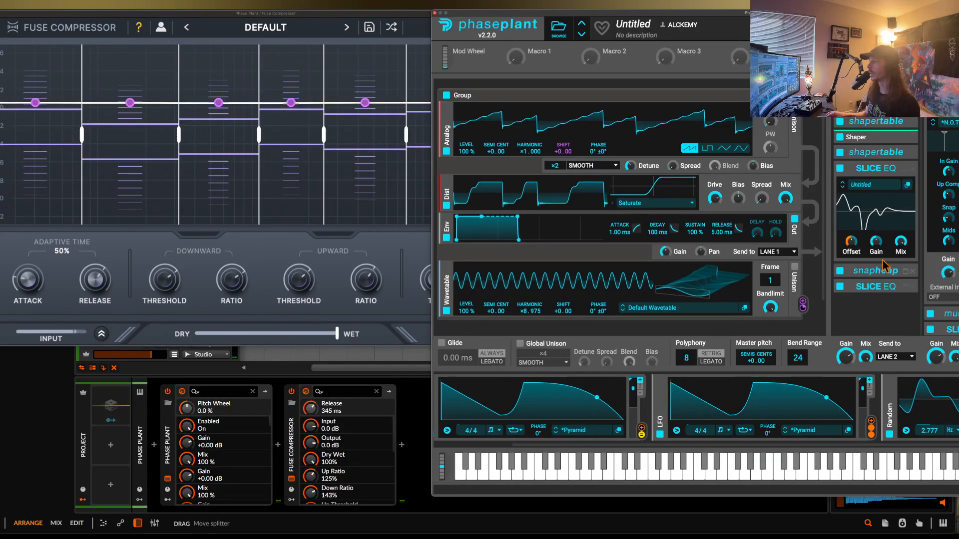
drag(441, 469, 436, 475)
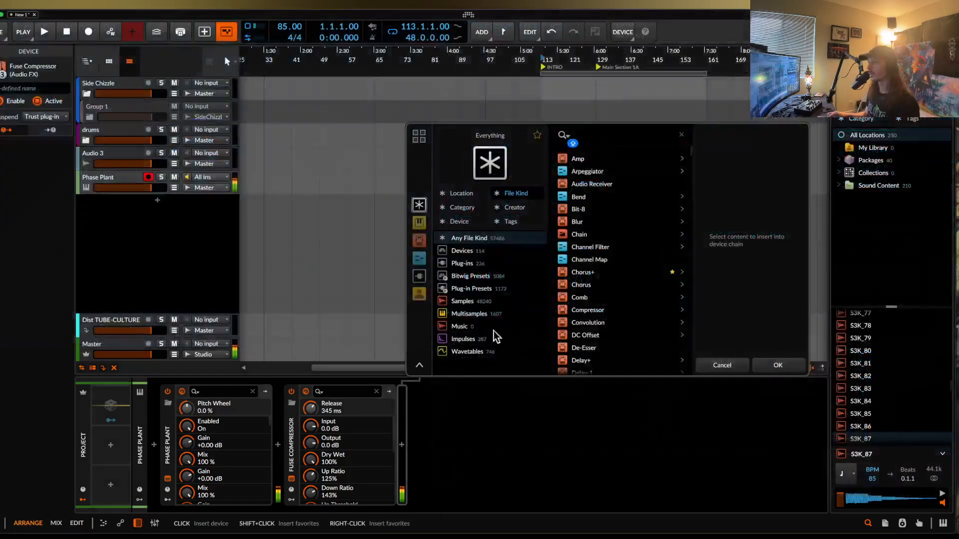
- Insert Newfangled Saturate after Fuse Compressor, set its Clipper Shape fully to Hard at 100%, and close its window
text(SAT)
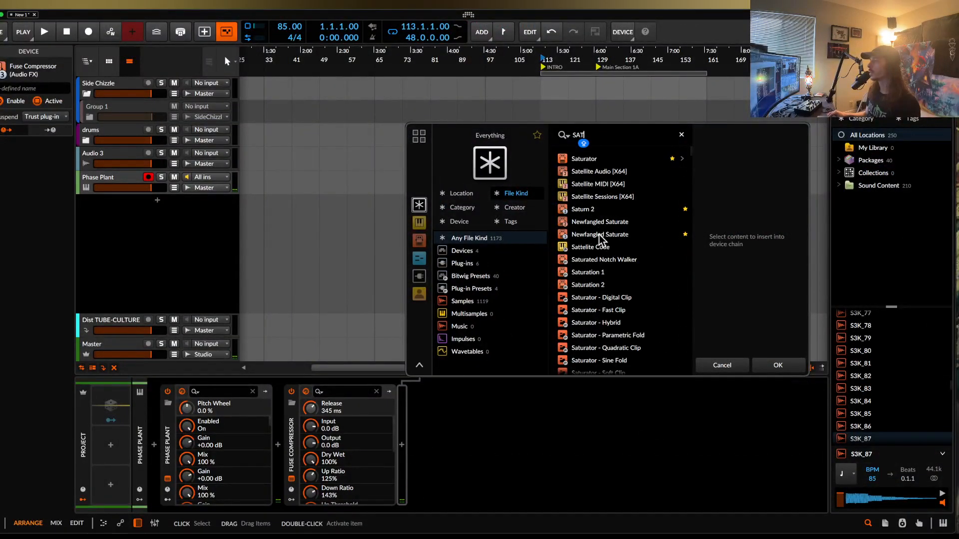
click(600, 233)
click(777, 364)
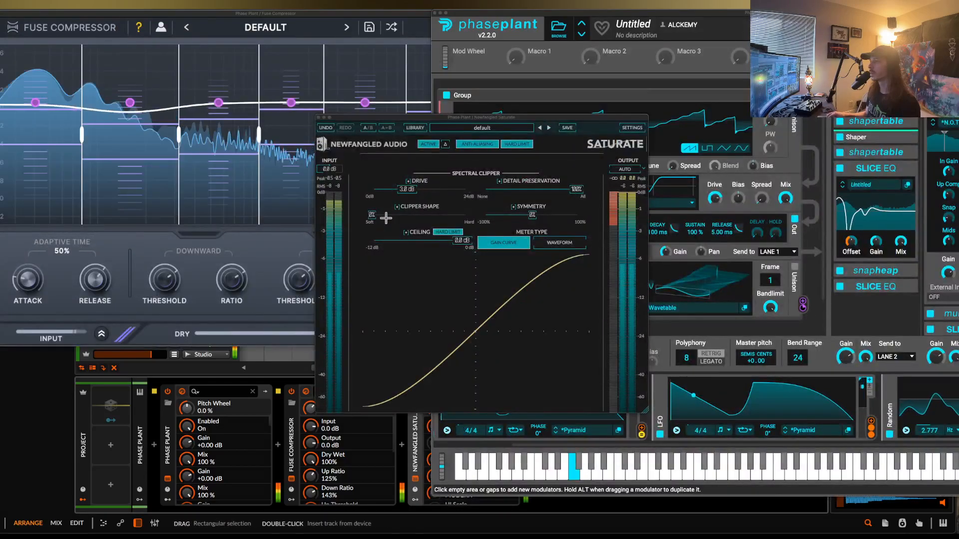
drag(371, 214, 529, 219)
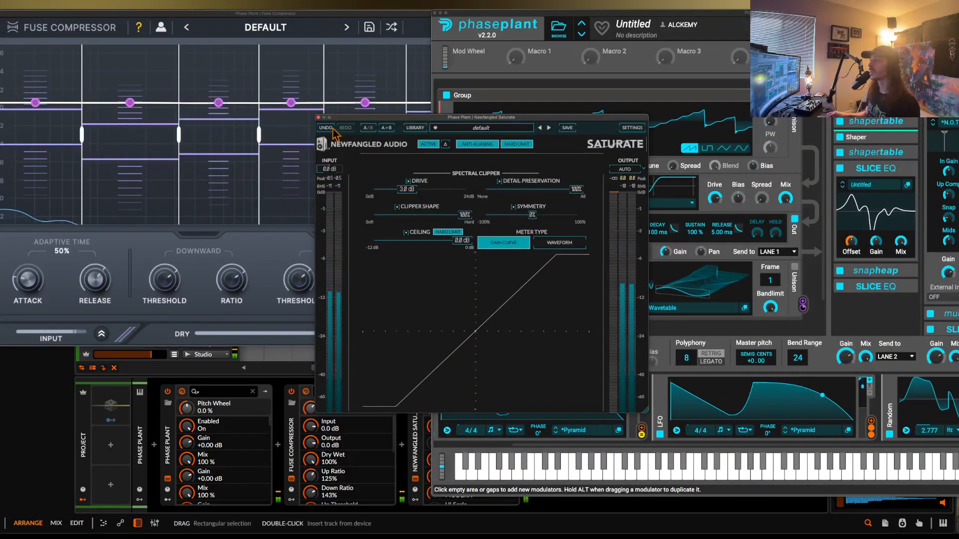
click(319, 118)
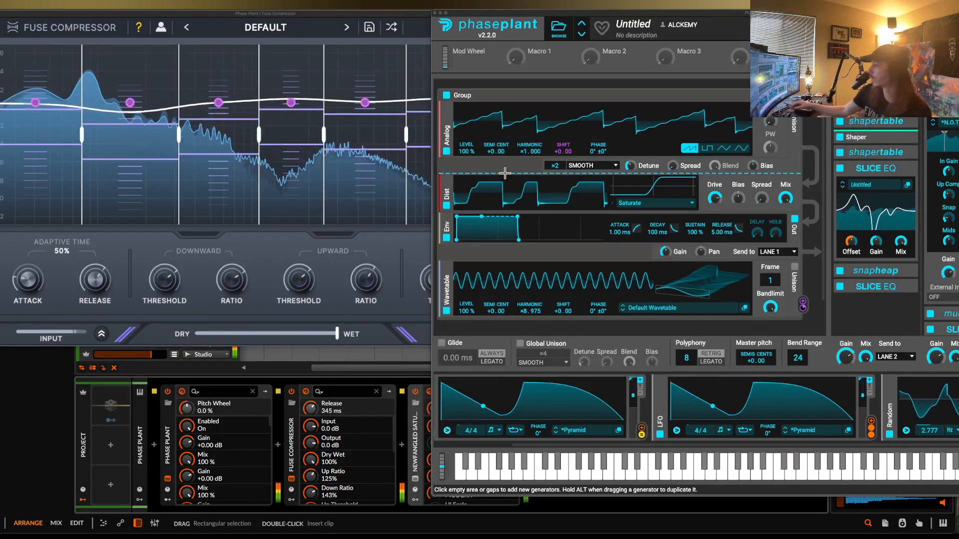
- Audition a downward pitch bend, collapse the expanded Slice EQ in Lane 1, and open the Snap Heap's editor
drag(442, 468, 421, 500)
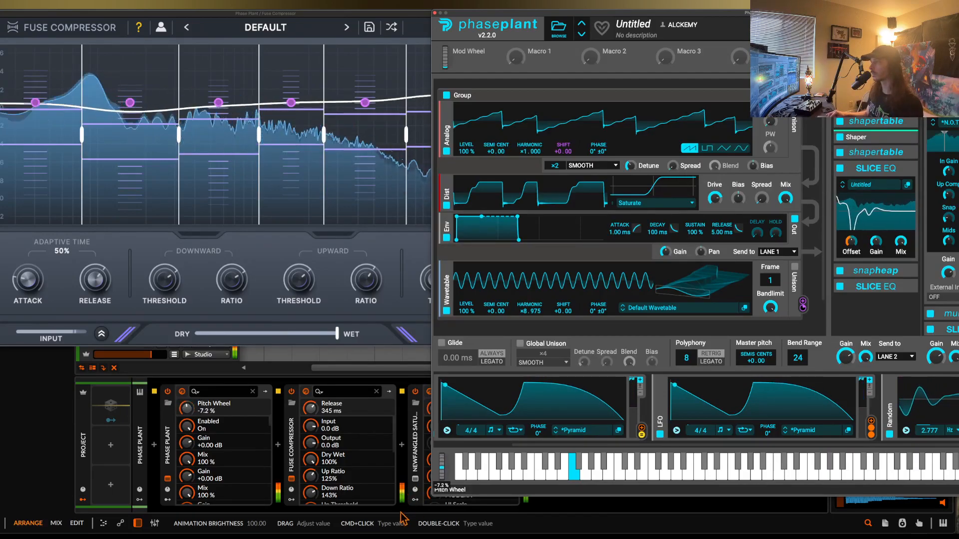
drag(519, 12, 66, 6)
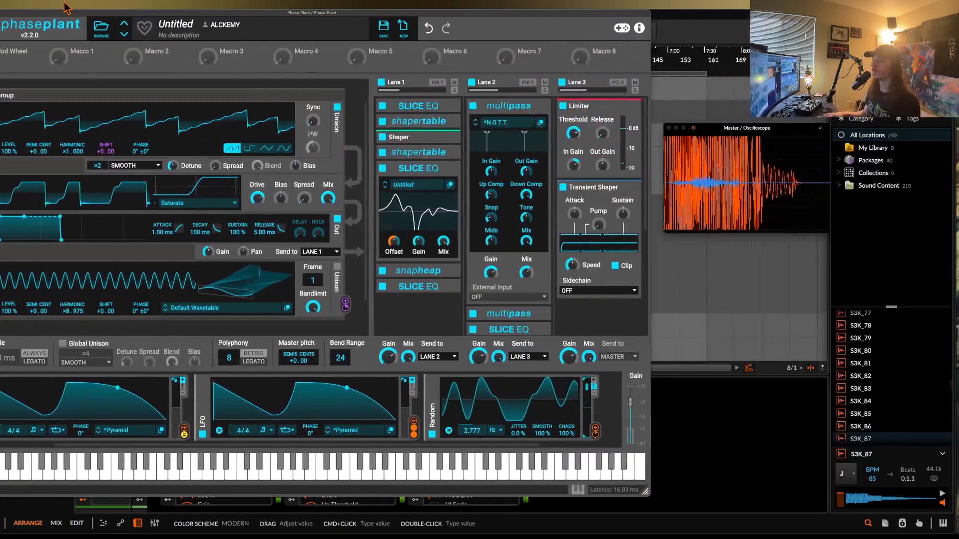
click(448, 169)
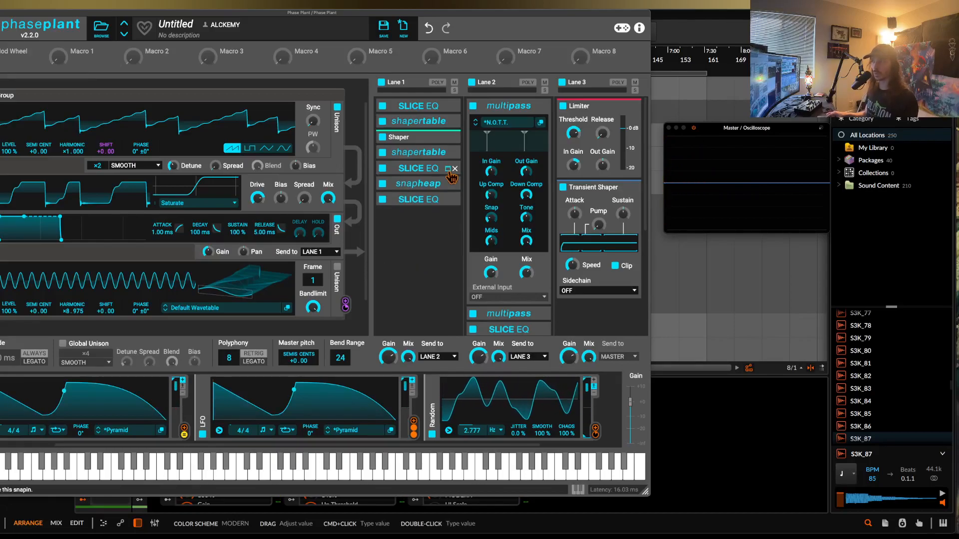
click(448, 184)
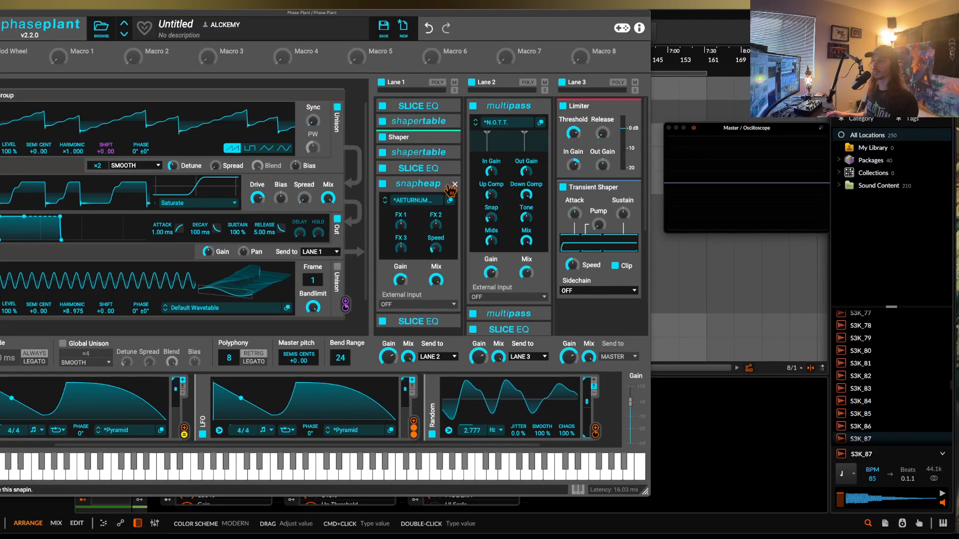
click(450, 200)
drag(447, 207, 76, 17)
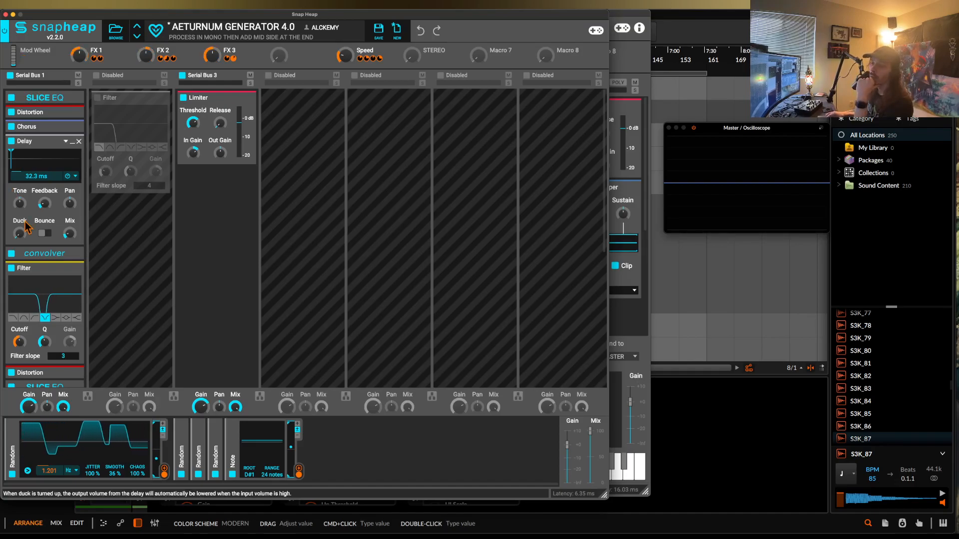
- Insert a Flanger between Delay and Convolver in Serial Bus 1, lower its Feedback and Spread, and close the Snap Heap editor
click(30, 247)
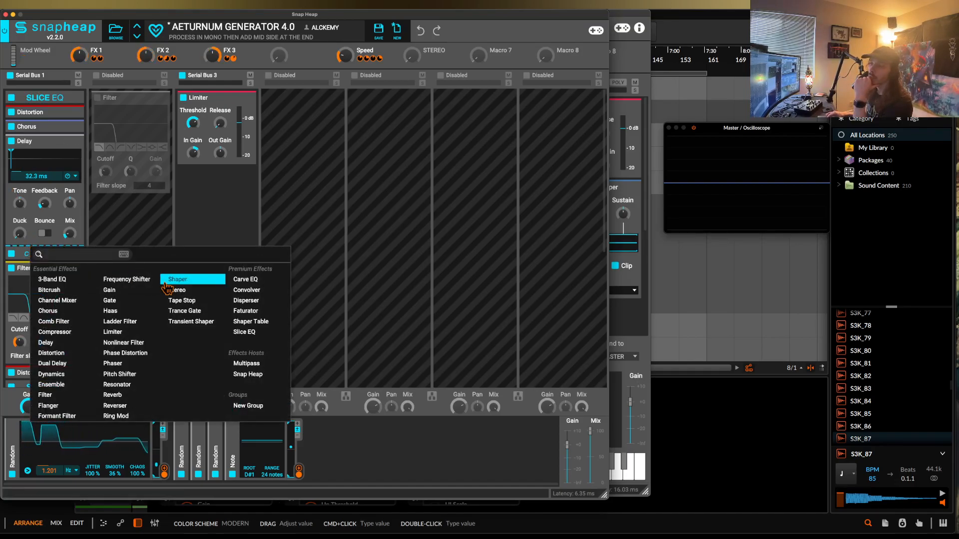
click(48, 406)
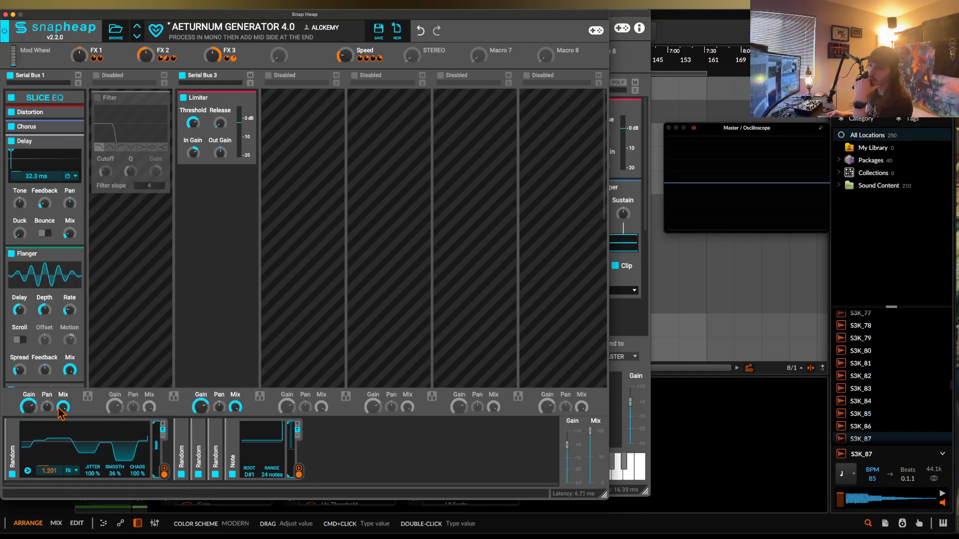
drag(44, 370, 45, 396)
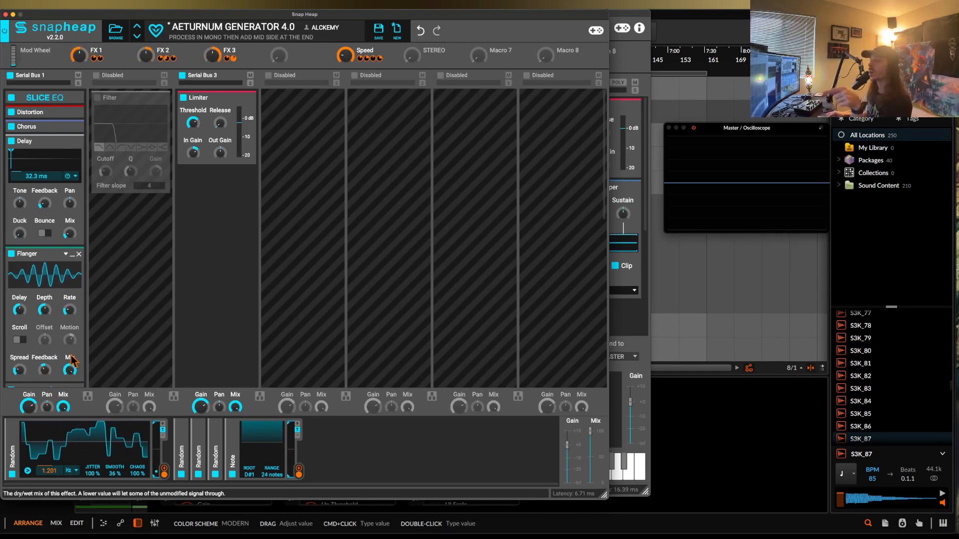
drag(23, 372, 23, 386)
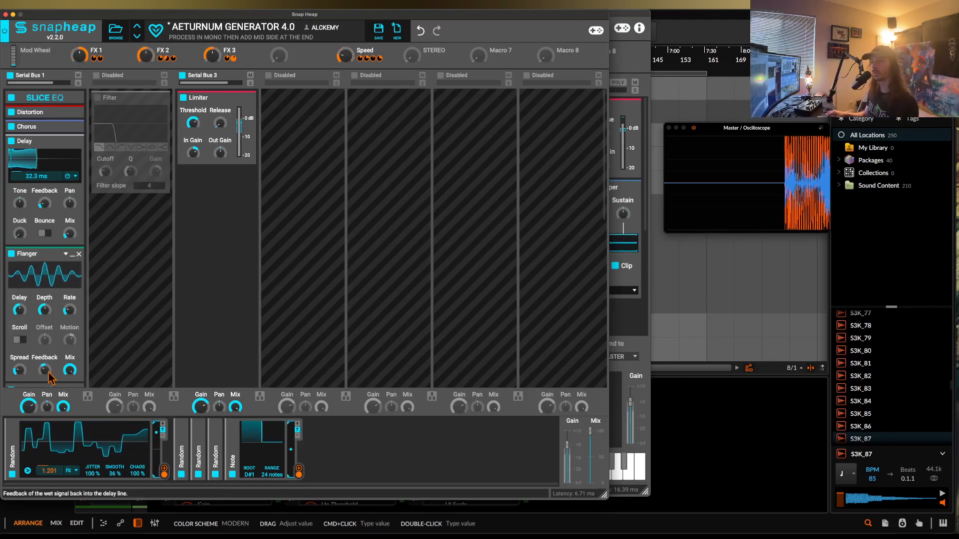
click(5, 14)
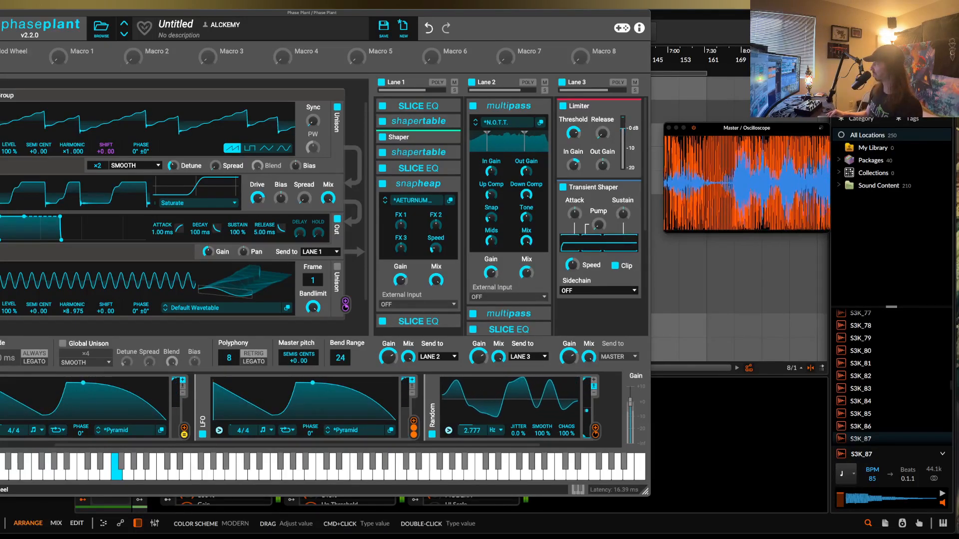
- Reopen the Snap Heap editor to review the effects in Serial Bus 1, and close it
click(450, 201)
drag(462, 213, 282, 39)
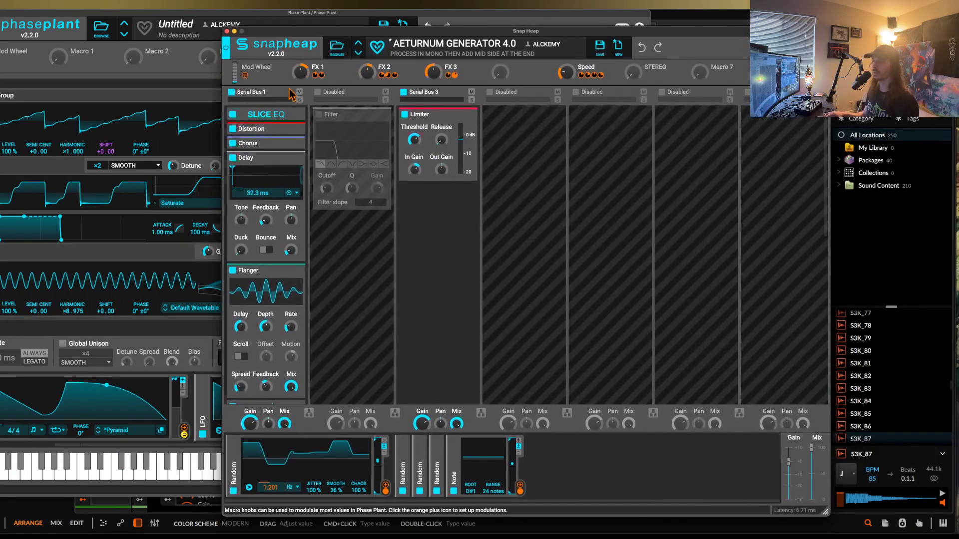
click(227, 31)
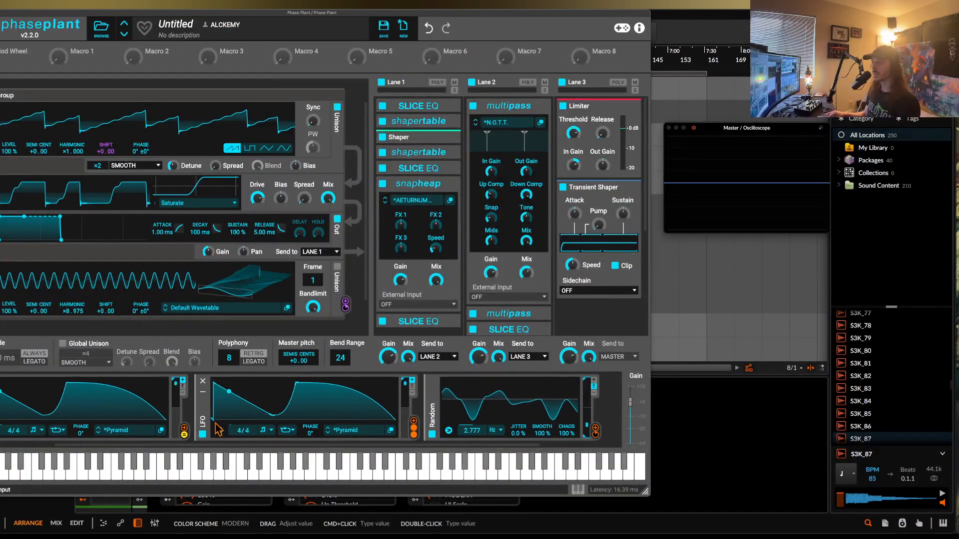
- Collapse the expanded LFO and Random modulators to free up room in the modulator area
click(203, 394)
click(76, 394)
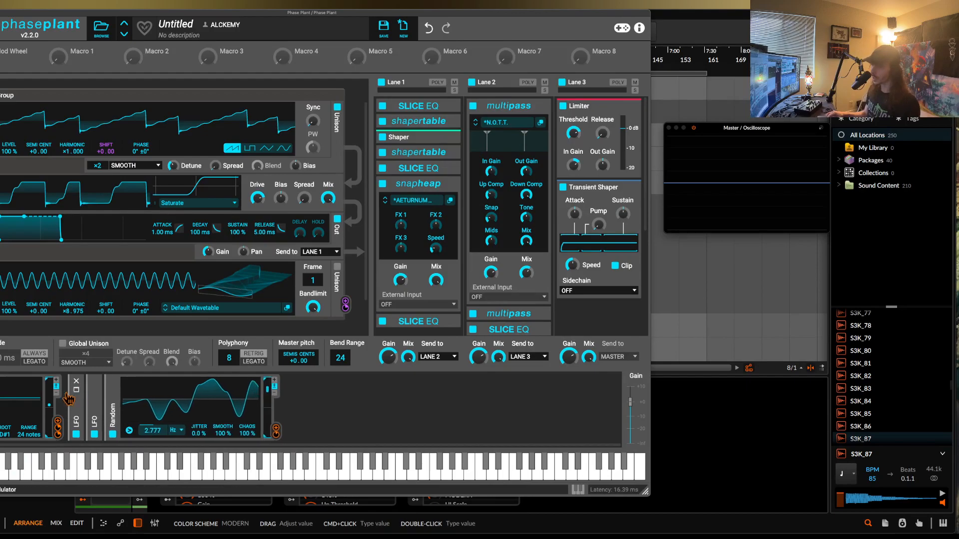
click(0, 398)
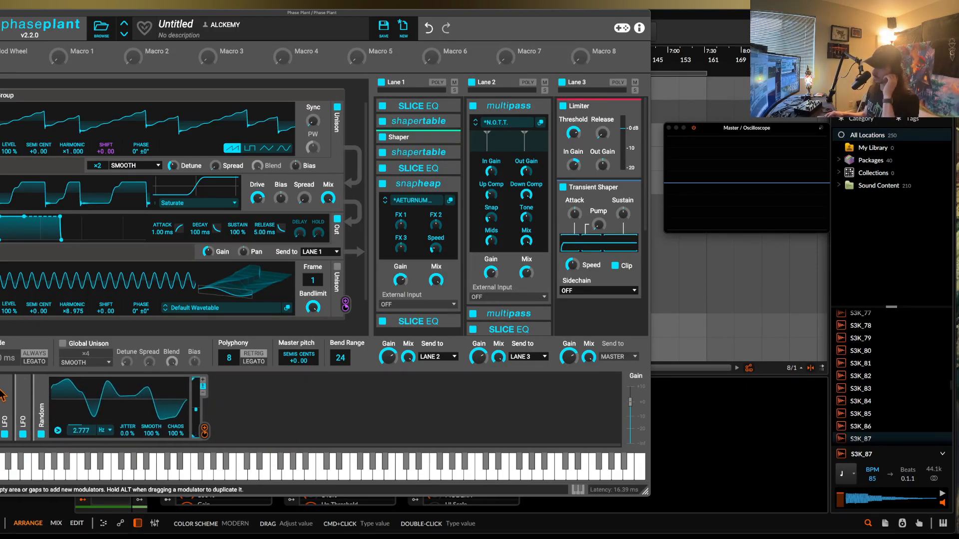
click(45, 398)
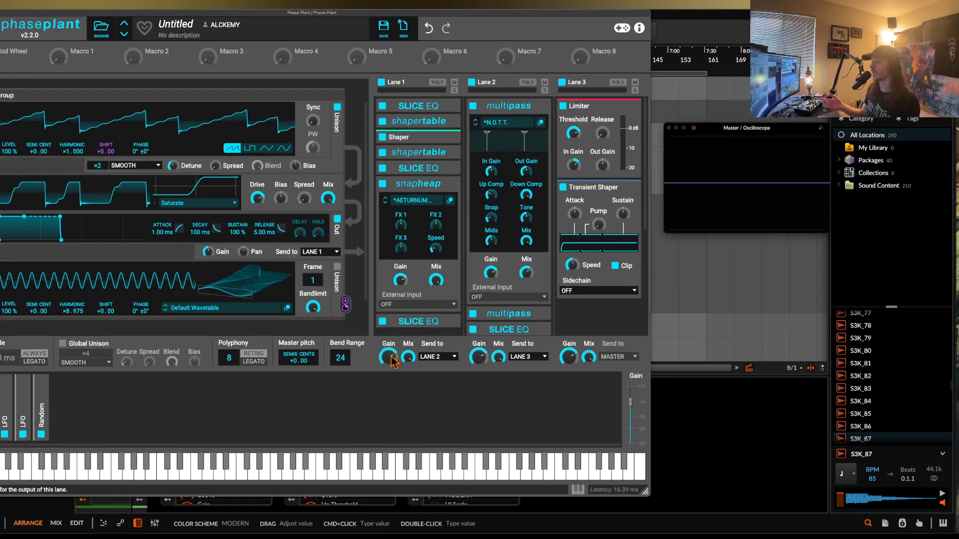
- Try lowering Lane 1's output gain fully, and look through the modulators that can be added
mouse_move(392, 358)
mouse_down()
mouse_move(392, 320)
mouse_move(385, 373)
mouse_up()
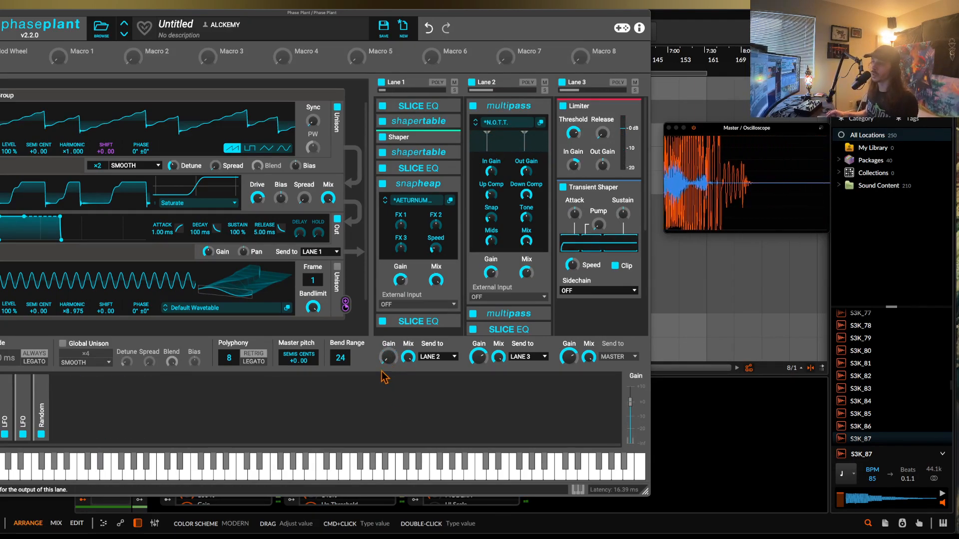
click(118, 403)
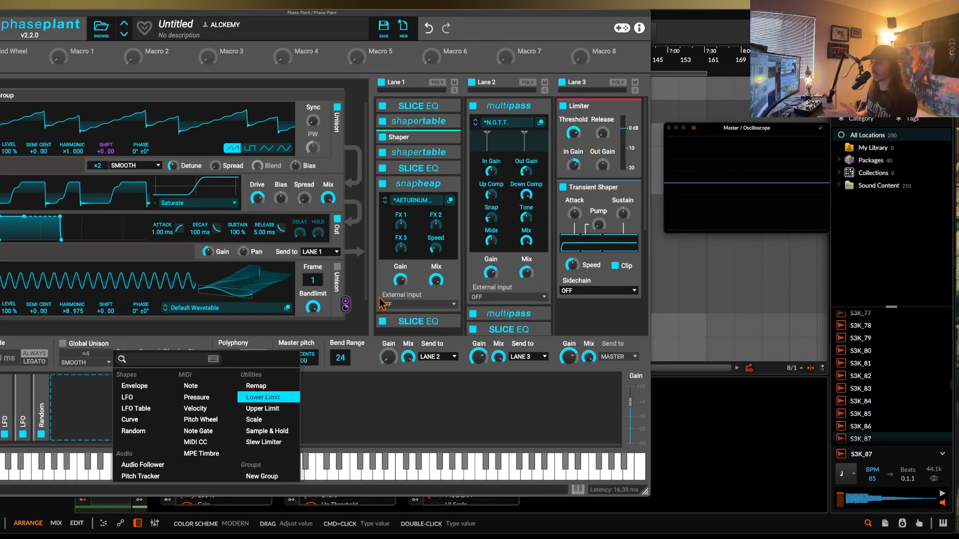
click(477, 356)
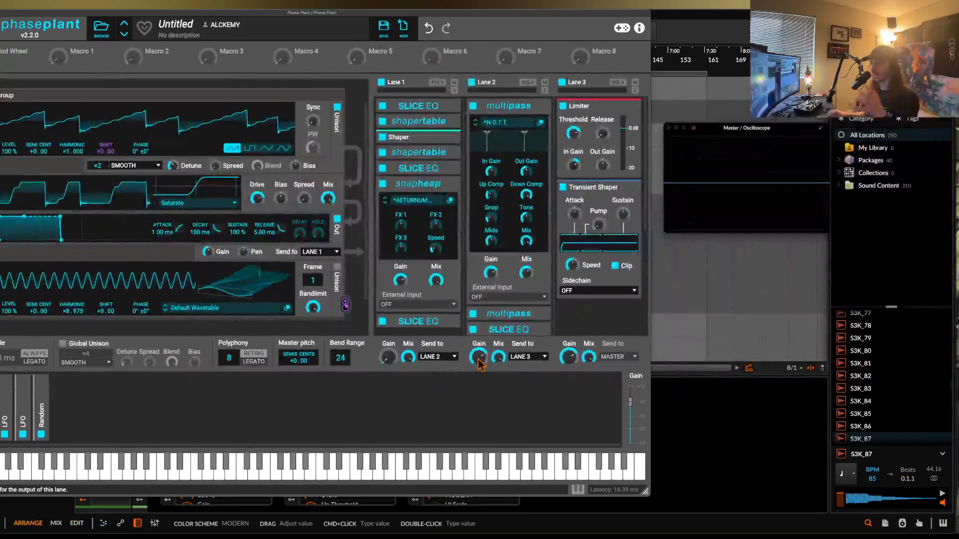
click(99, 410)
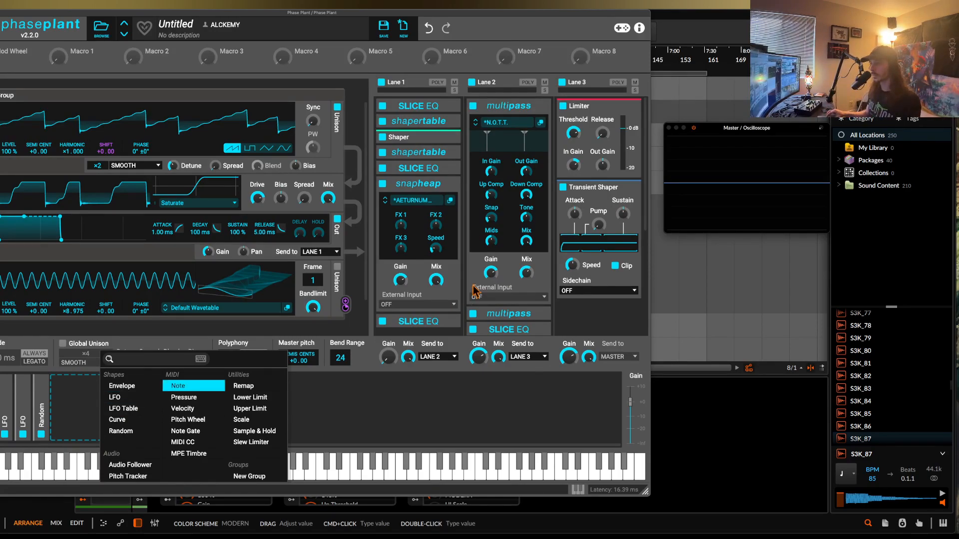
- Add a low-pass Filter after the last Slice EQ in Lane 1 and modulate its Cutoff with Macro 1, from 20.5 kHz to about 107 Hz
scroll(462, 250, down, 3)
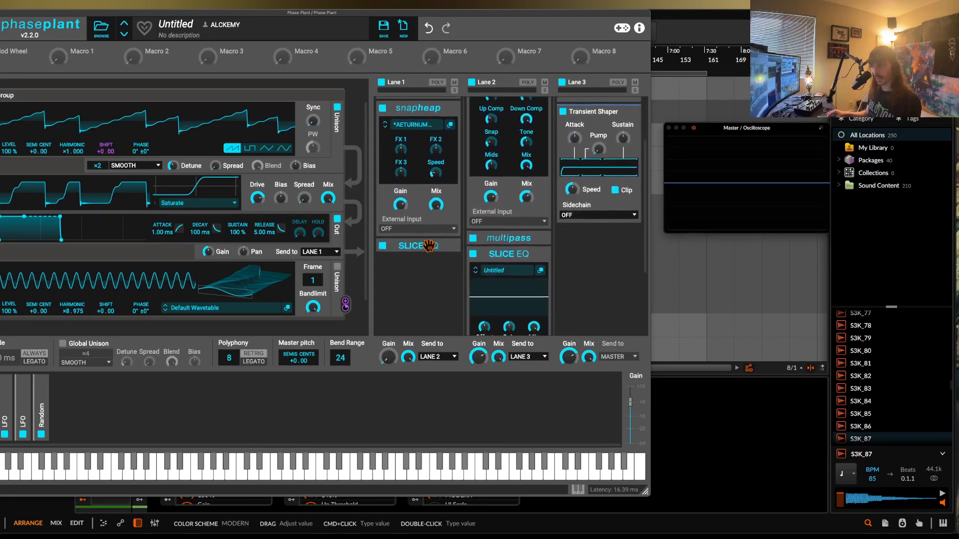
click(431, 256)
click(405, 399)
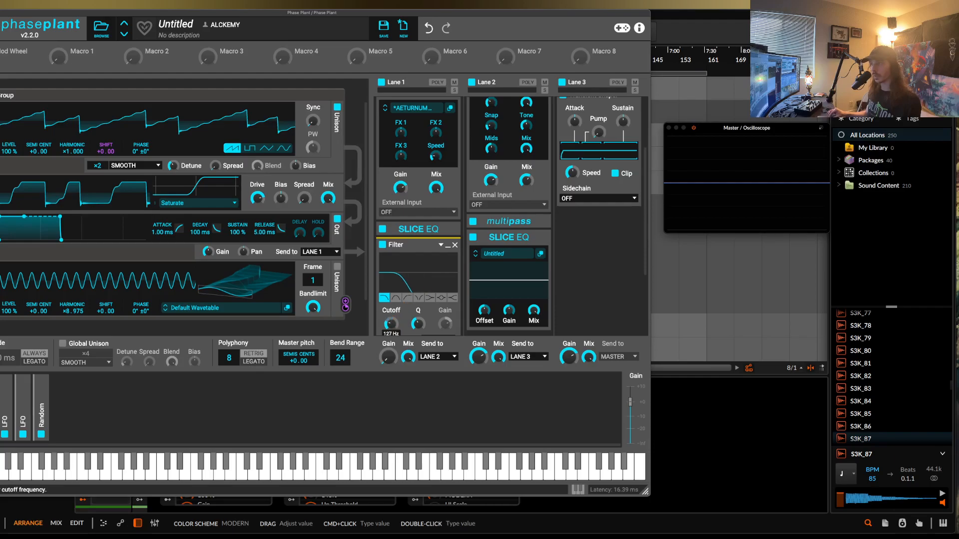
drag(75, 60, 392, 324)
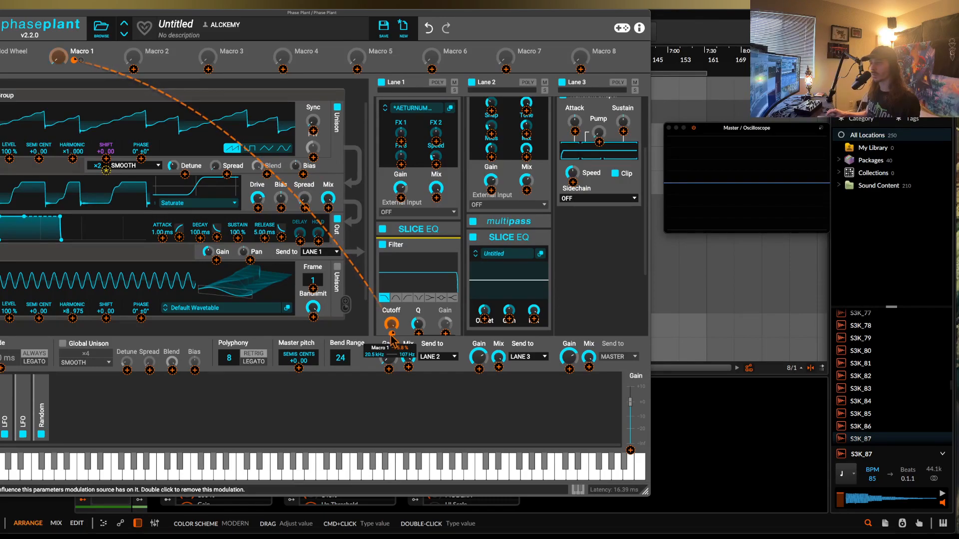
- Rename Macro 1 as SUB and raise it to 100% to audition the filtered bass
double_click(80, 51)
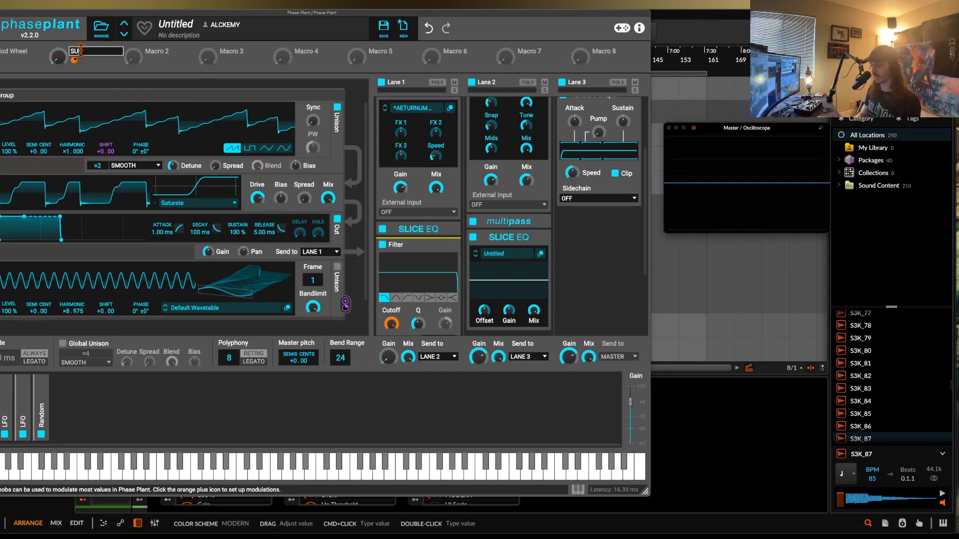
key(Return)
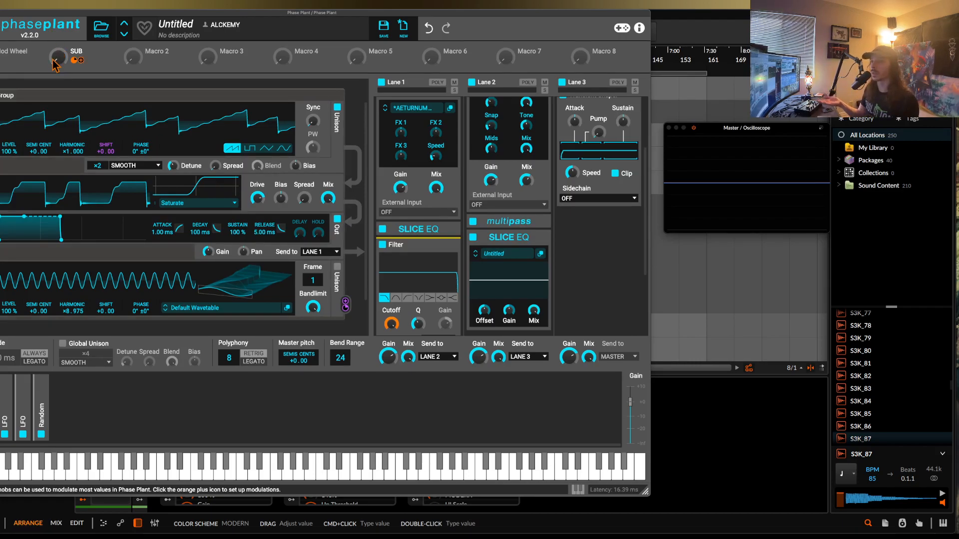
drag(55, 64, 59, 62)
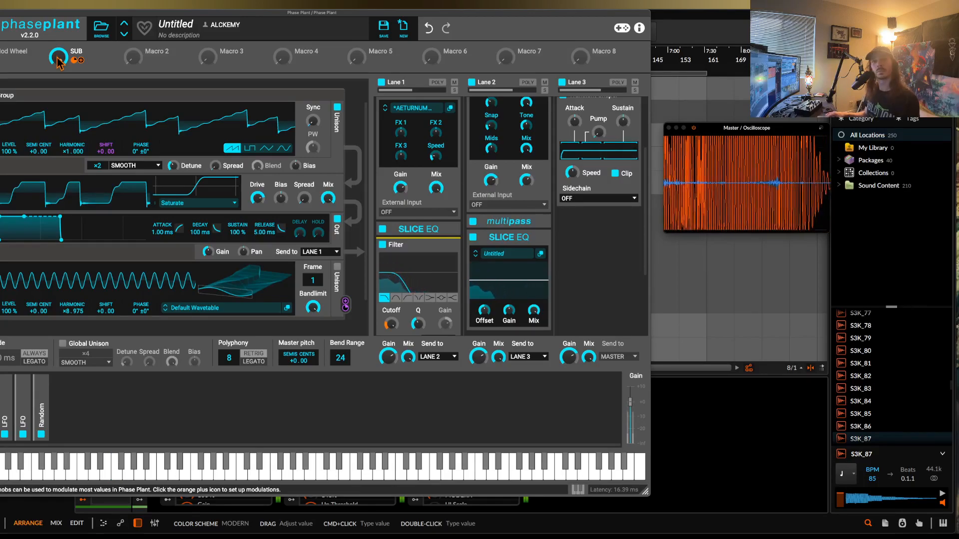
mouse_move(59, 62)
mouse_down()
mouse_move(59, 85)
mouse_move(59, 55)
mouse_up()
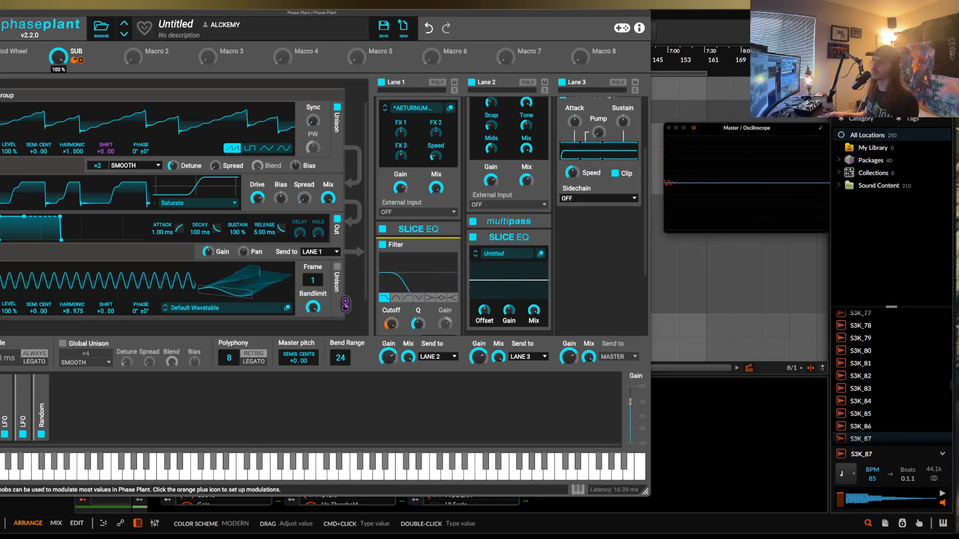
- Close the Phase Plant window, duplicate Fuse Compressor twice in the device chain, and audition the stacked compression
key(super+w)
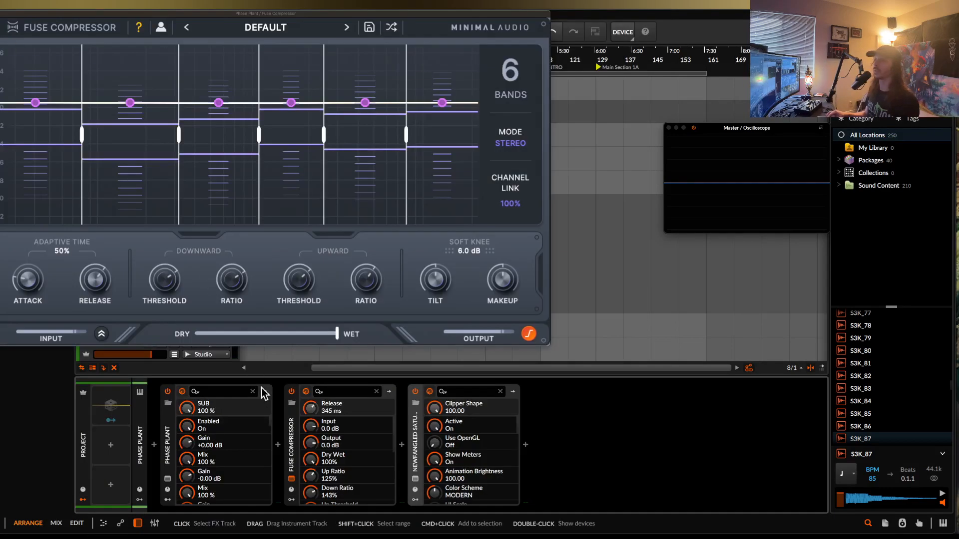
click(295, 429)
key(super+d)
key(super+d)
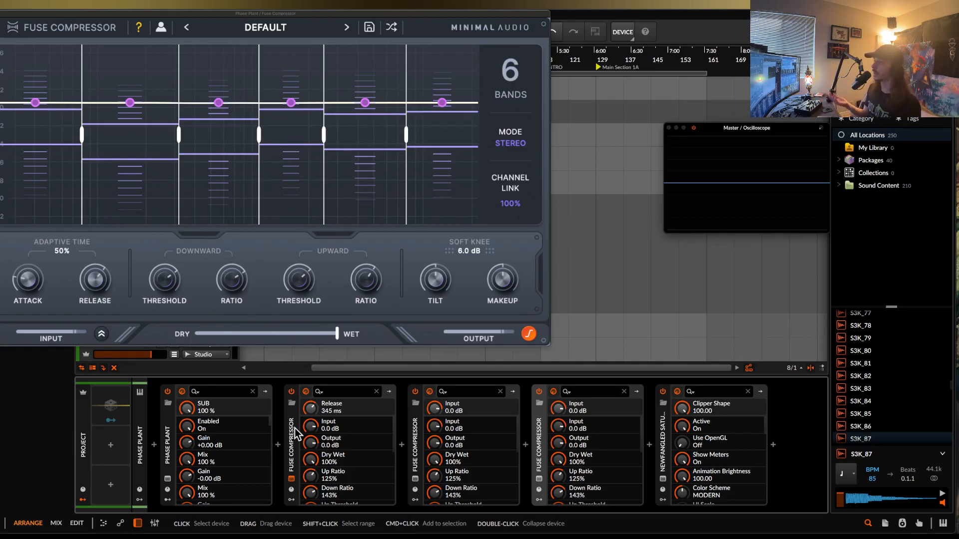
key(space)
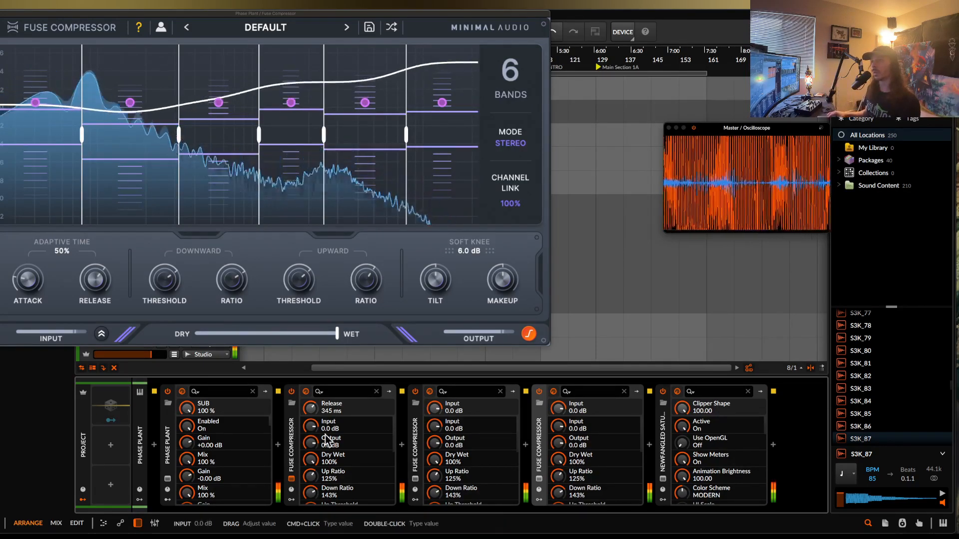
key(space)
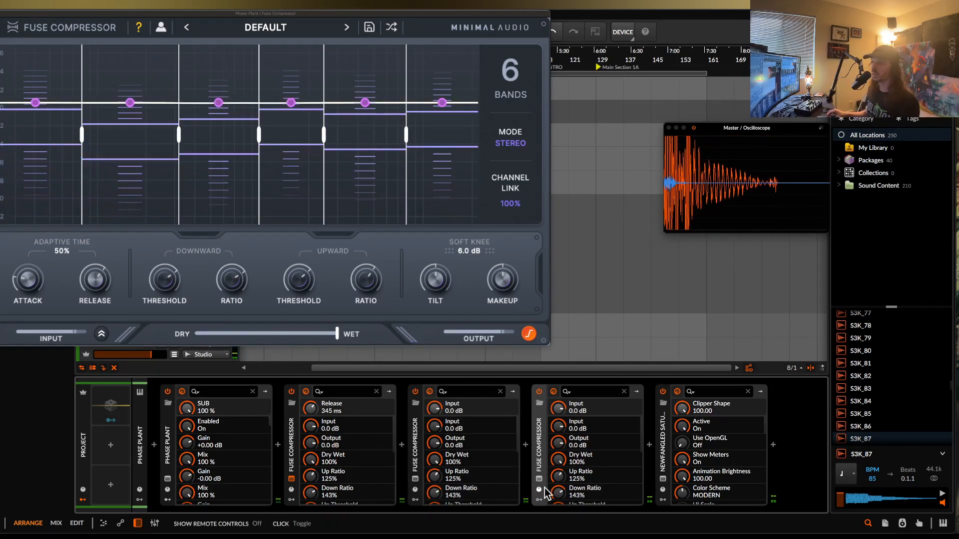
- Raise the thresholds of the two highest bands in the last Fuse Compressor and audition the result
drag(427, 129, 428, 110)
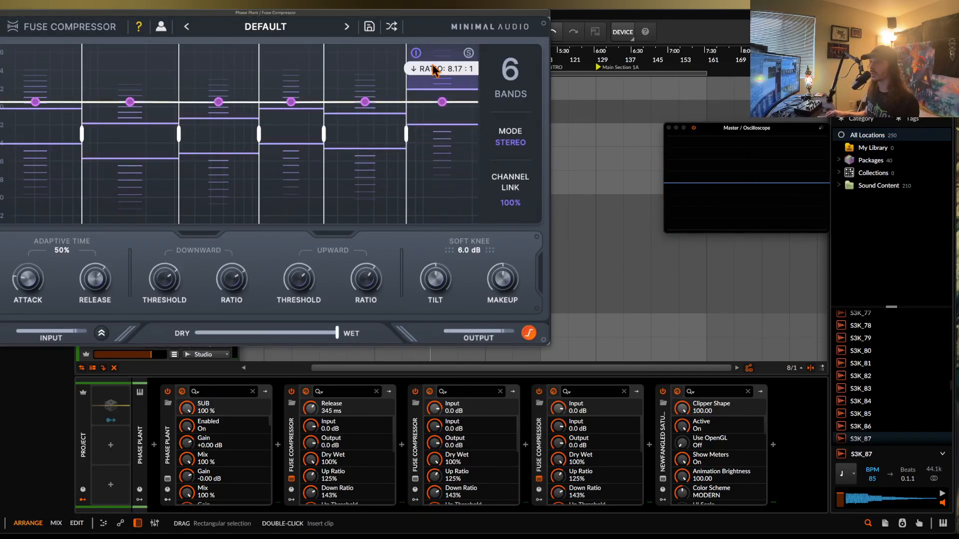
drag(374, 136, 376, 108)
key(space)
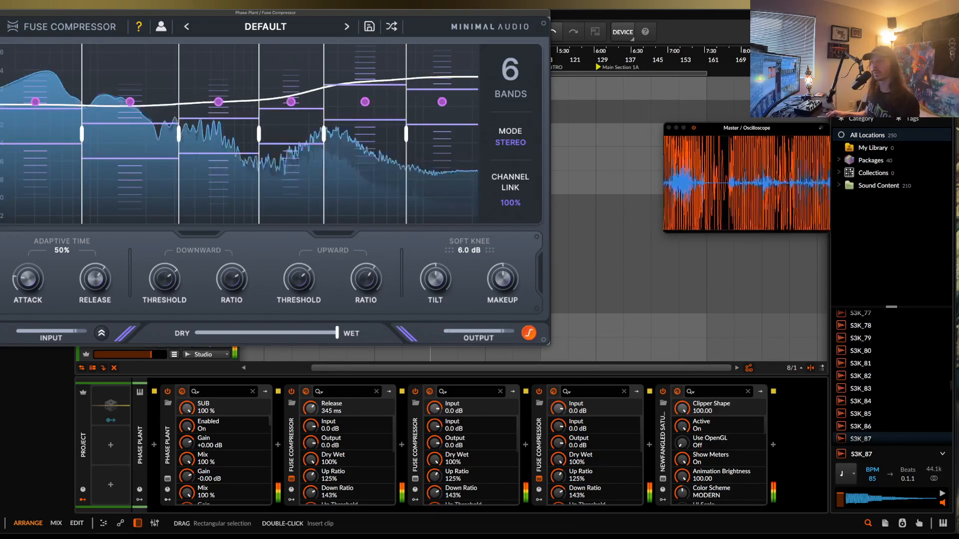
key(space)
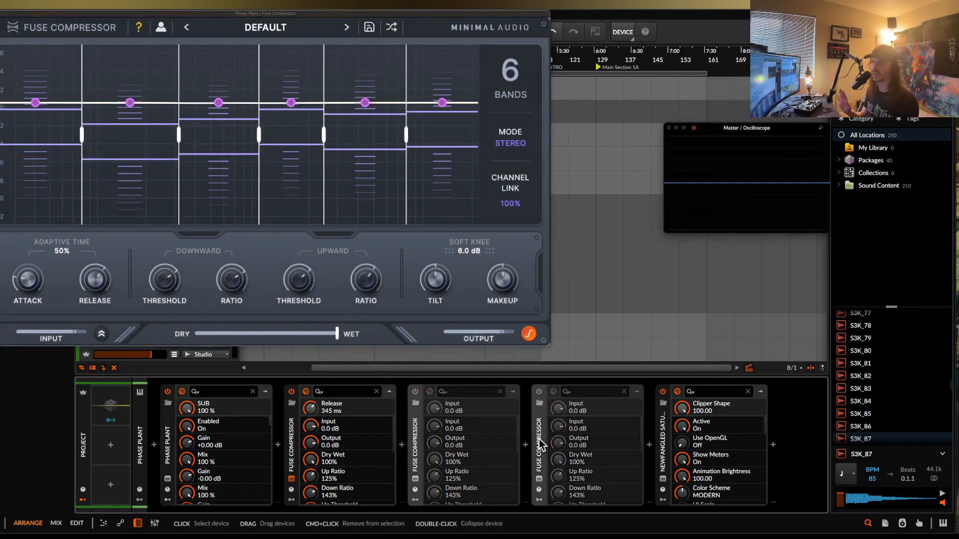
- Collapse the two duplicate Fuse Compressors in the device chain and return Phase Plant's SUB macro to 0%
double_click(416, 443)
double_click(441, 445)
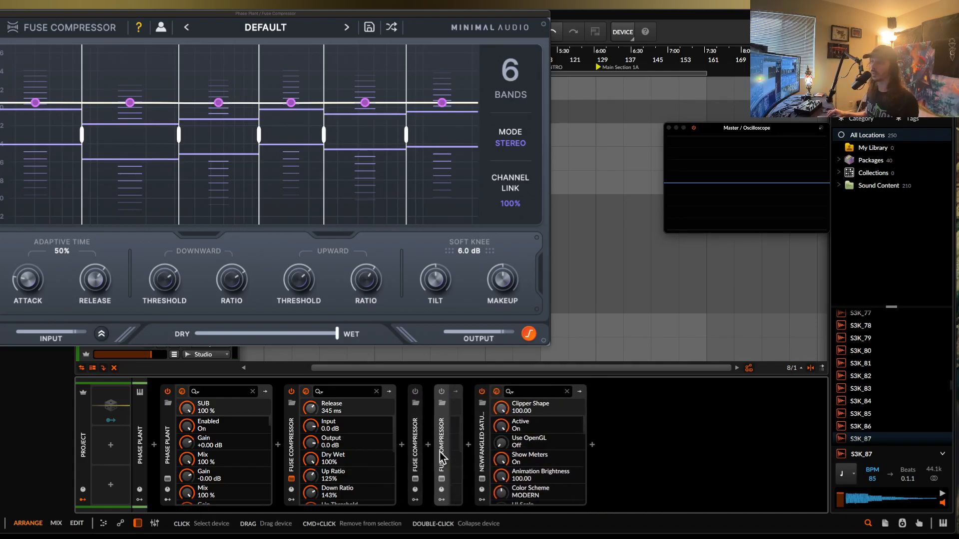
click(168, 479)
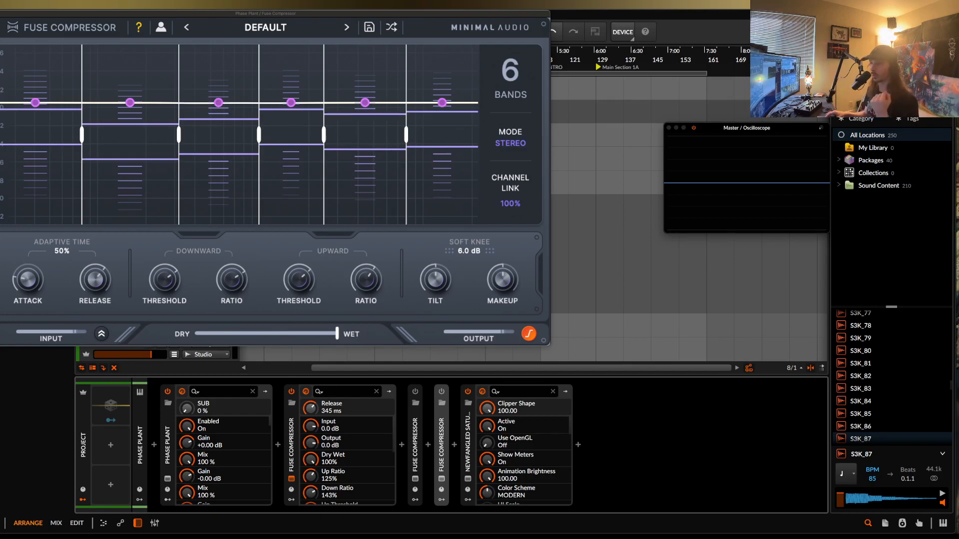
drag(5, 14, 2, 12)
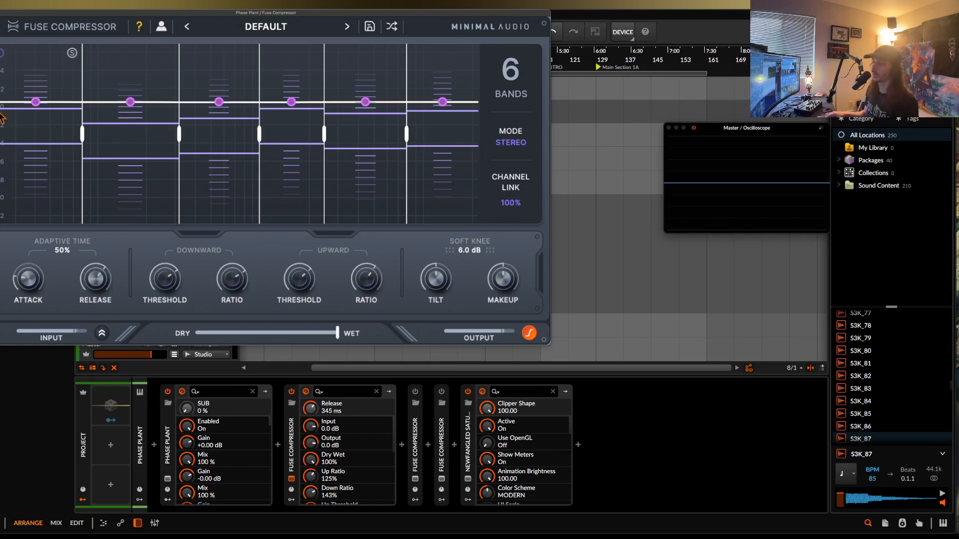
- Reopen Phase Plant, add a new LFO after the Random modulator, and reshape it into a curved downward decay
click(167, 479)
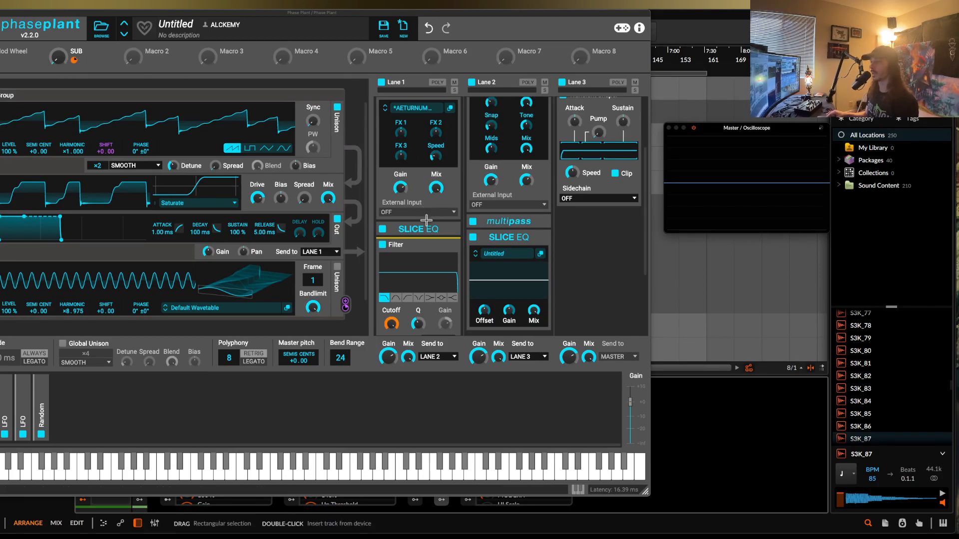
scroll(426, 218, down, 2)
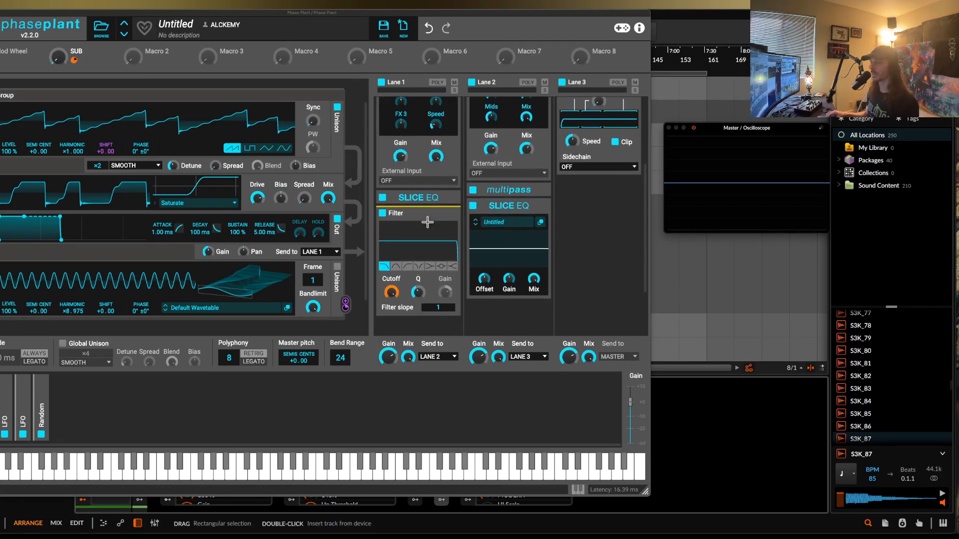
click(93, 422)
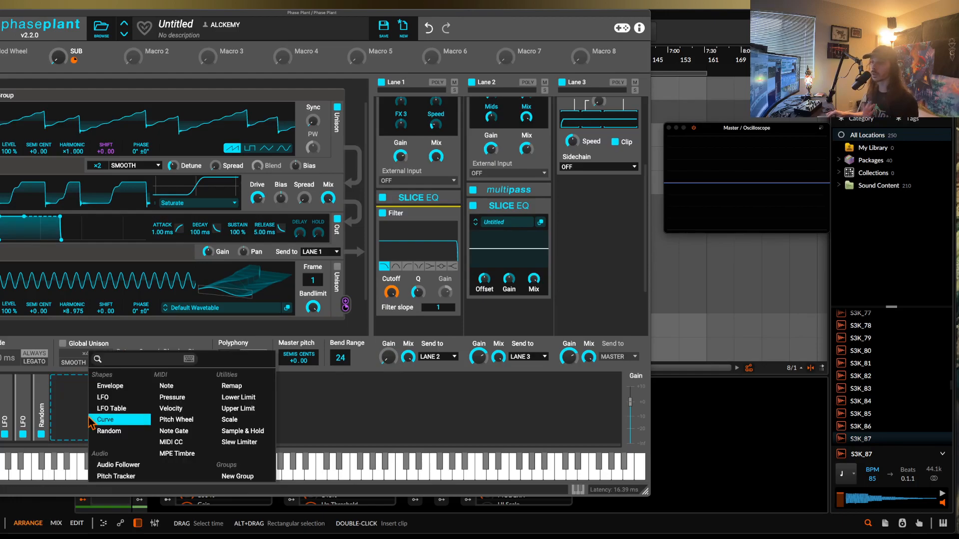
click(117, 409)
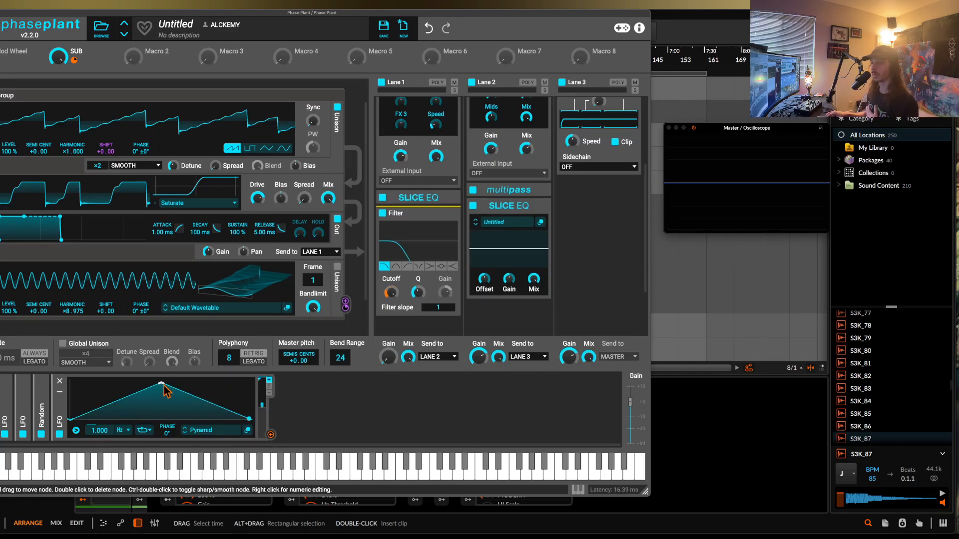
drag(161, 402, 161, 418)
- Set the new LFO to a synced 4/16 rate with looping off and assign it to Lane 1's Gain
click(121, 429)
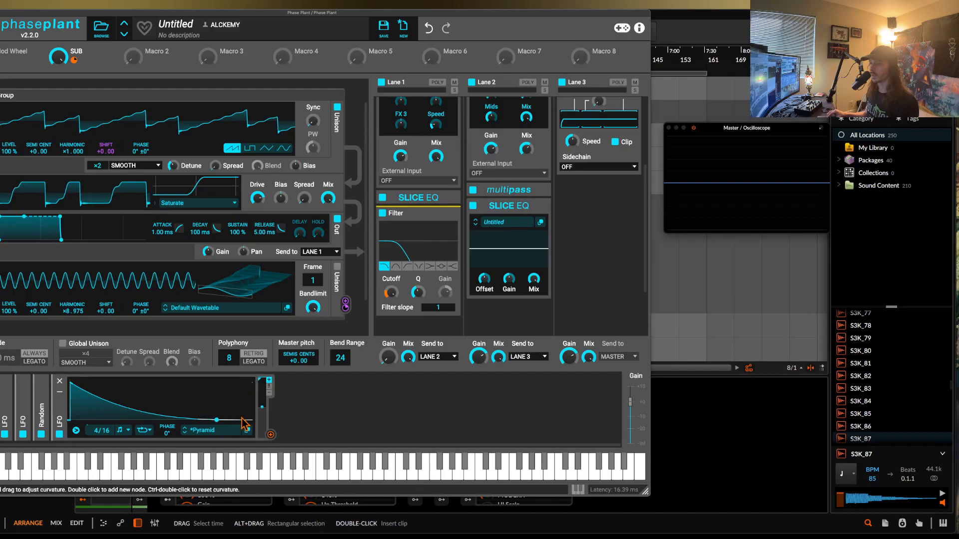
click(144, 430)
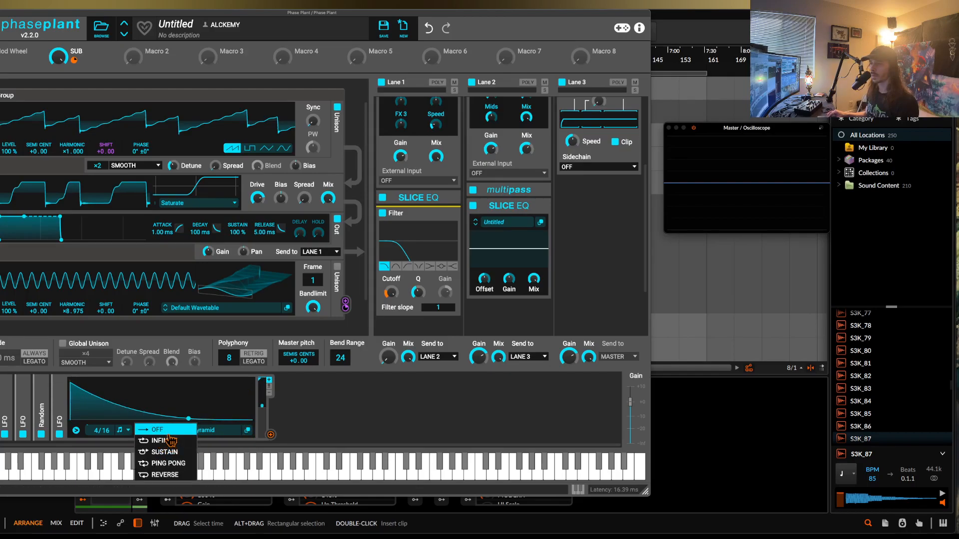
click(168, 431)
drag(270, 434, 388, 369)
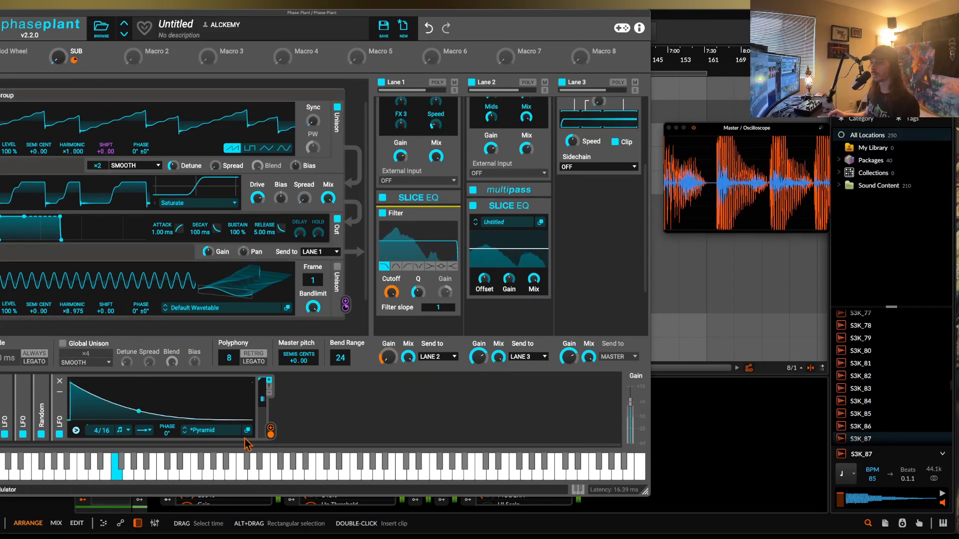
- Reshape the LFO curve with extra nodes so it falls straight to zero just past the midpoint and stays flat
drag(139, 413, 151, 385)
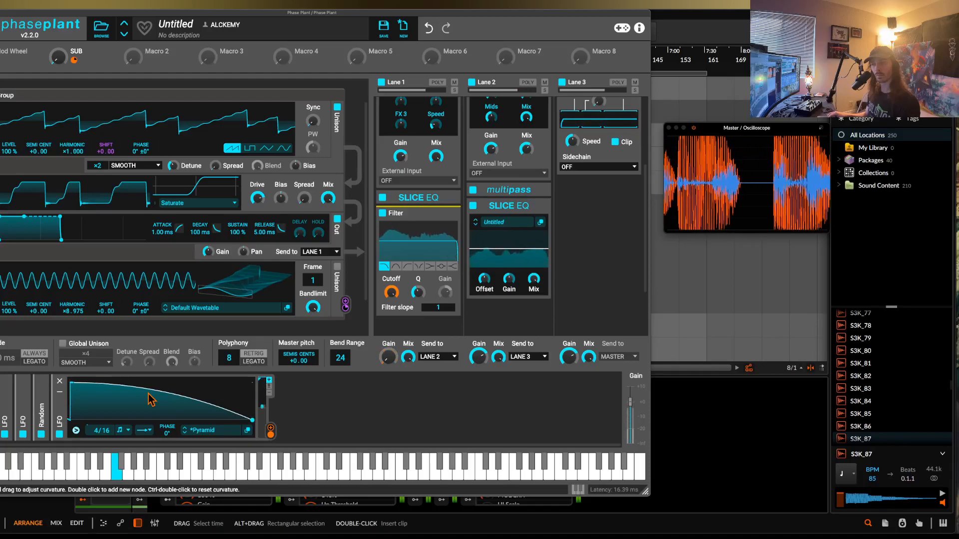
drag(129, 399, 118, 419)
double_click(190, 420)
mouse_move(190, 420)
mouse_down()
mouse_move(191, 383)
mouse_move(215, 384)
mouse_move(181, 427)
mouse_up()
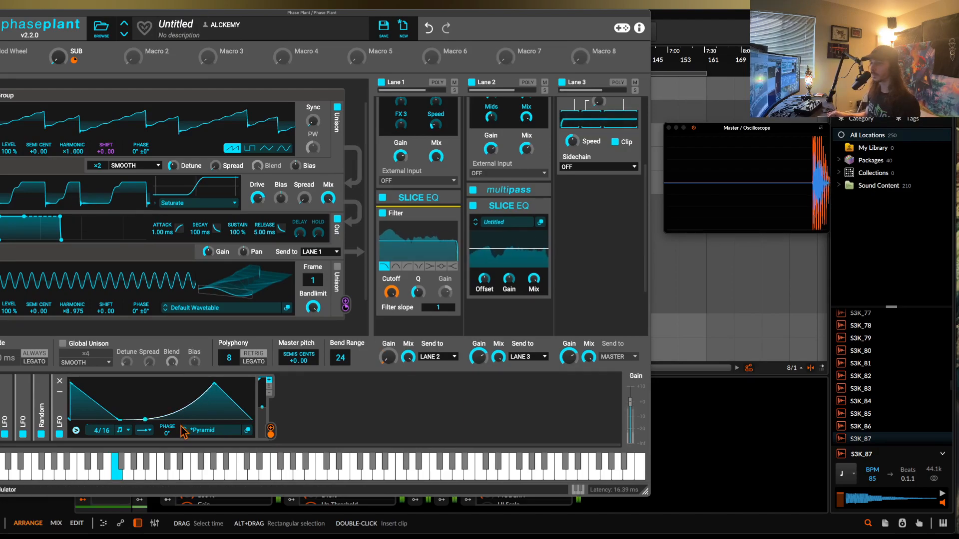
drag(119, 419, 177, 334)
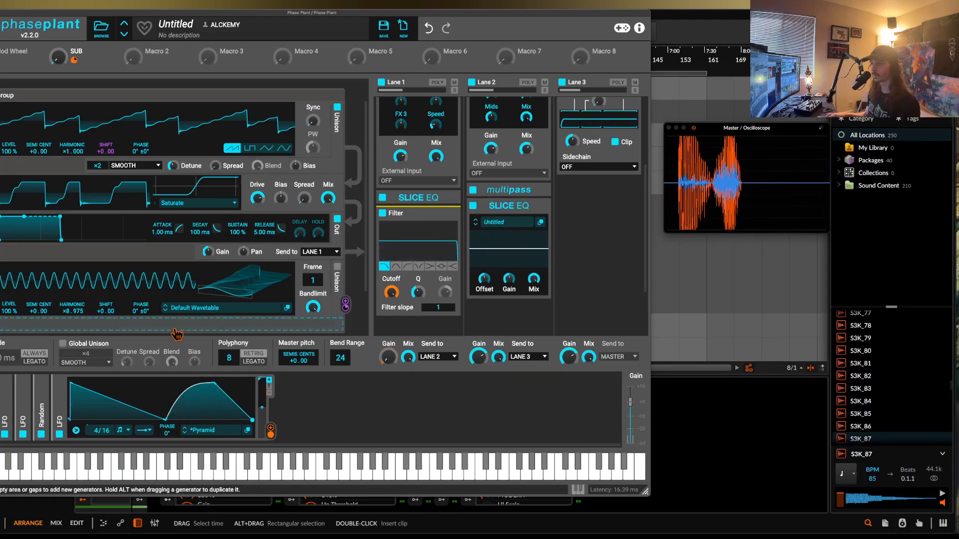
drag(213, 384, 214, 432)
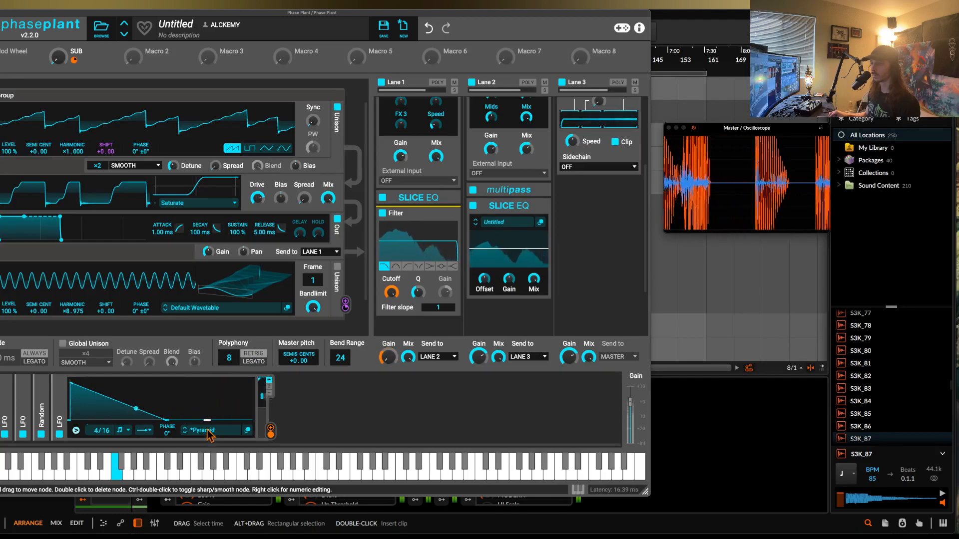
- Reshape the Lane 1 gain LFO into a smooth rising curve that starts at zero and levels off at full height
double_click(188, 422)
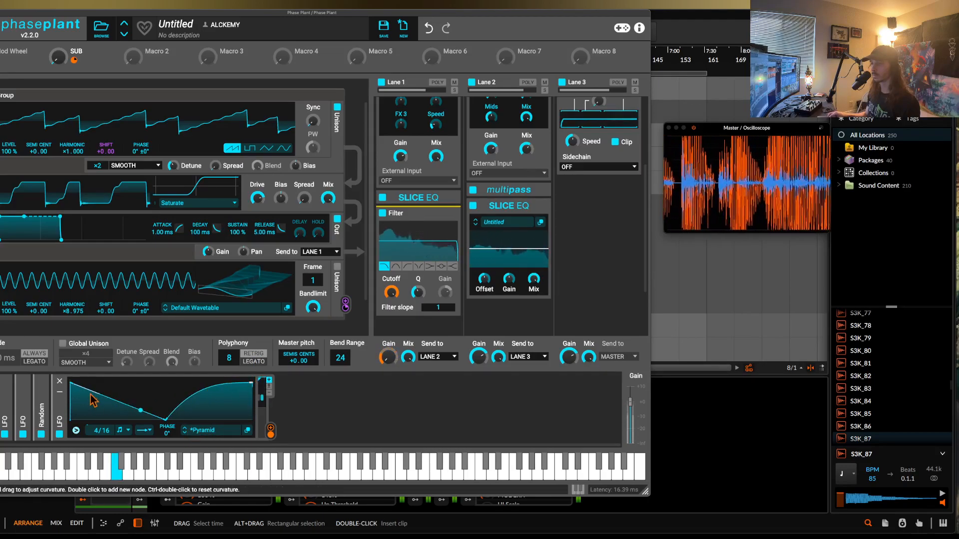
drag(73, 384, 73, 483)
drag(165, 420, 60, 419)
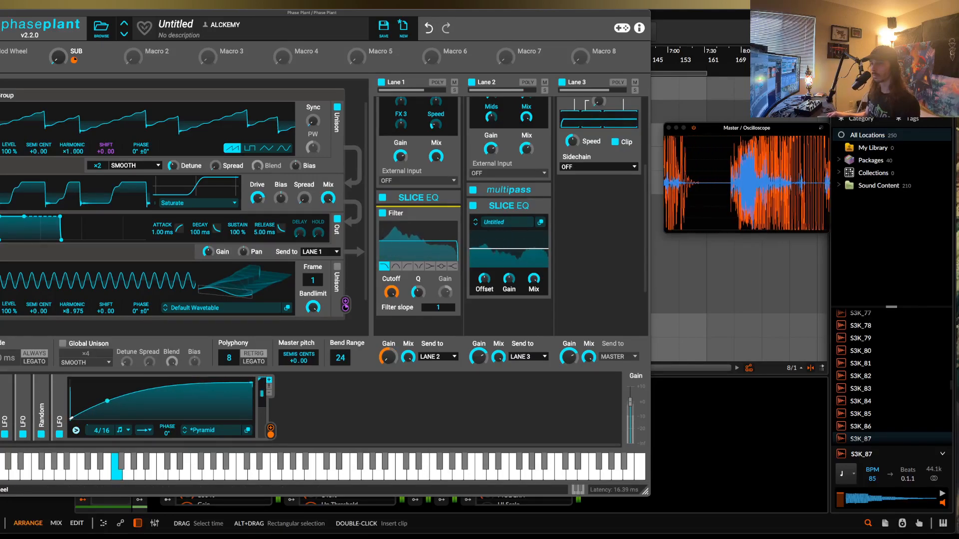
drag(163, 395, 110, 375)
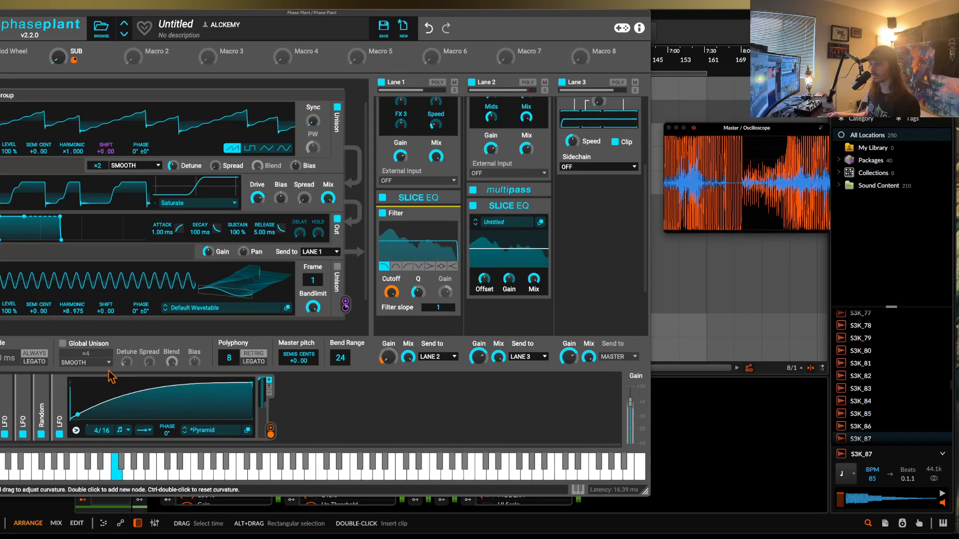
- Add another LFO after the gain LFO, give it a straight downward ramp, and assign it to Master pitch
click(330, 412)
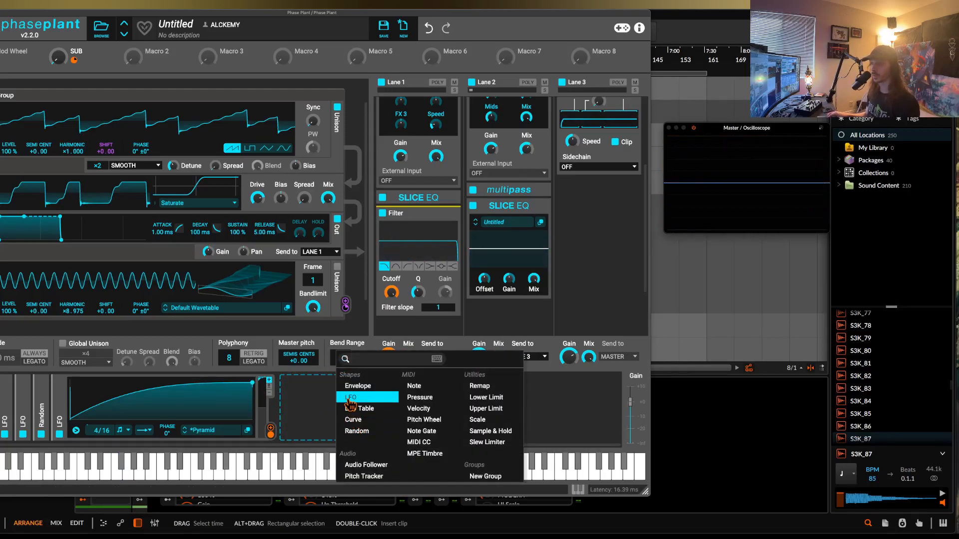
click(350, 398)
drag(391, 385, 288, 338)
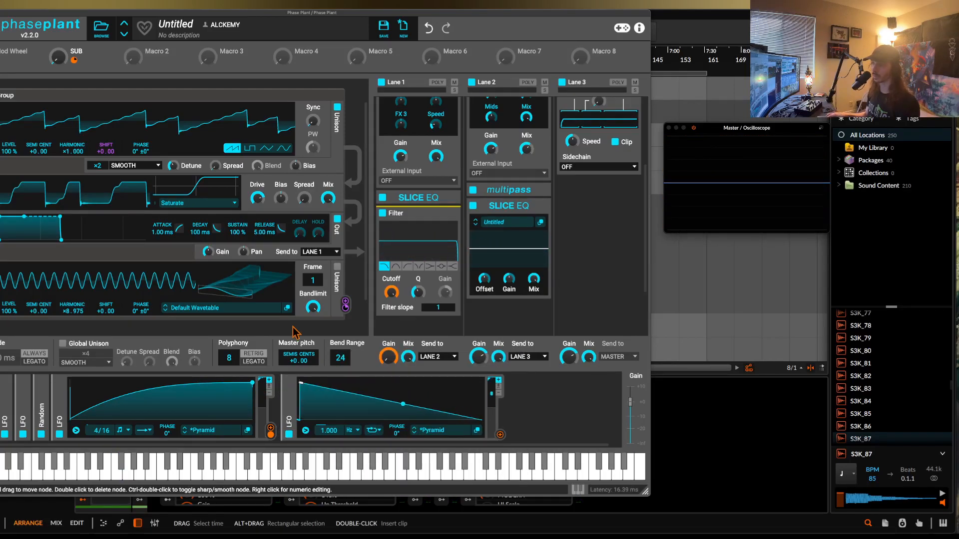
drag(501, 438, 299, 379)
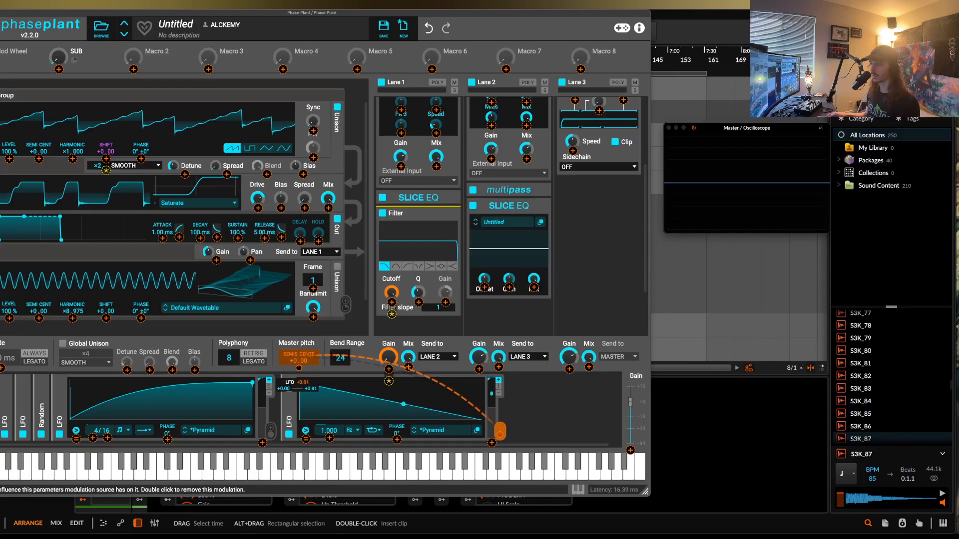
- Set the pitch LFO to a synced 4/16 rate with looping off and bend its ramp into a steep curved decay
click(356, 430)
click(357, 445)
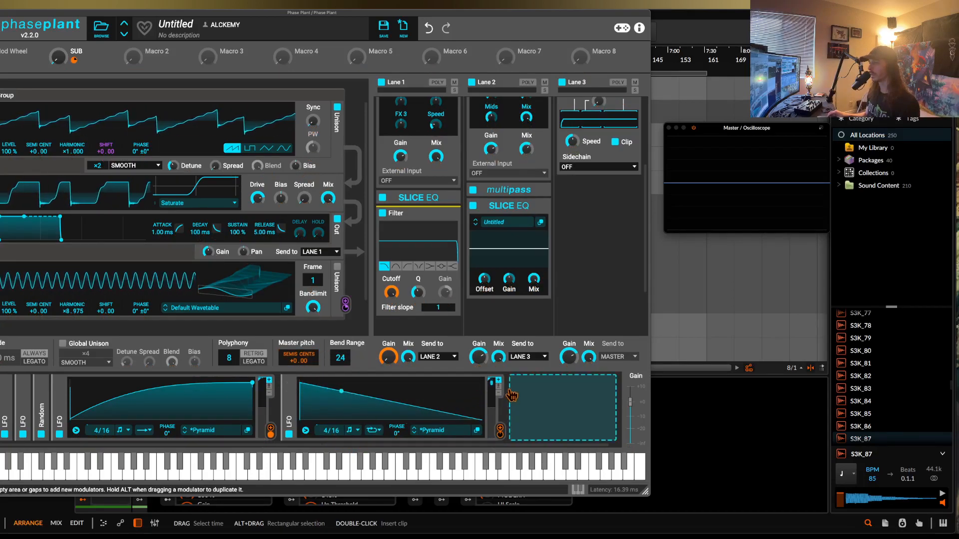
click(374, 430)
click(377, 430)
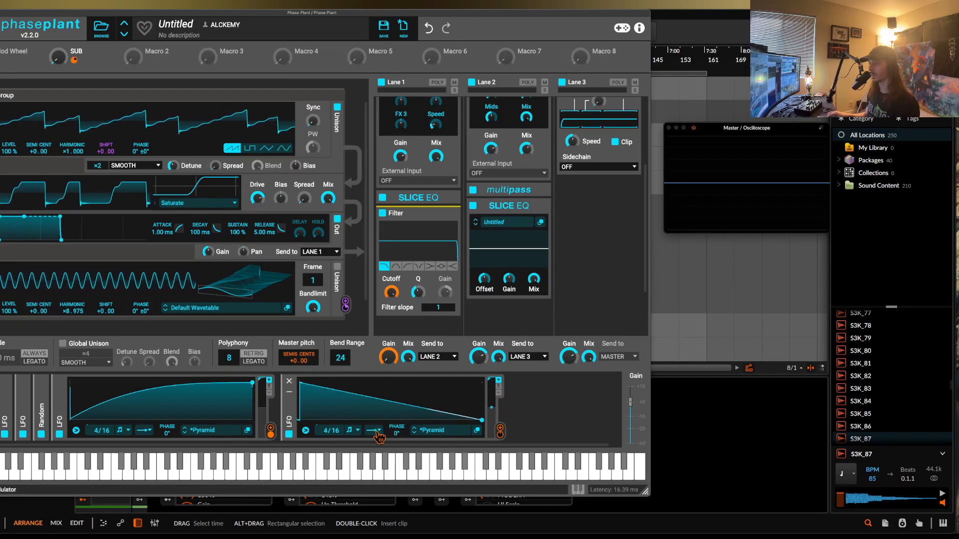
drag(384, 410, 344, 404)
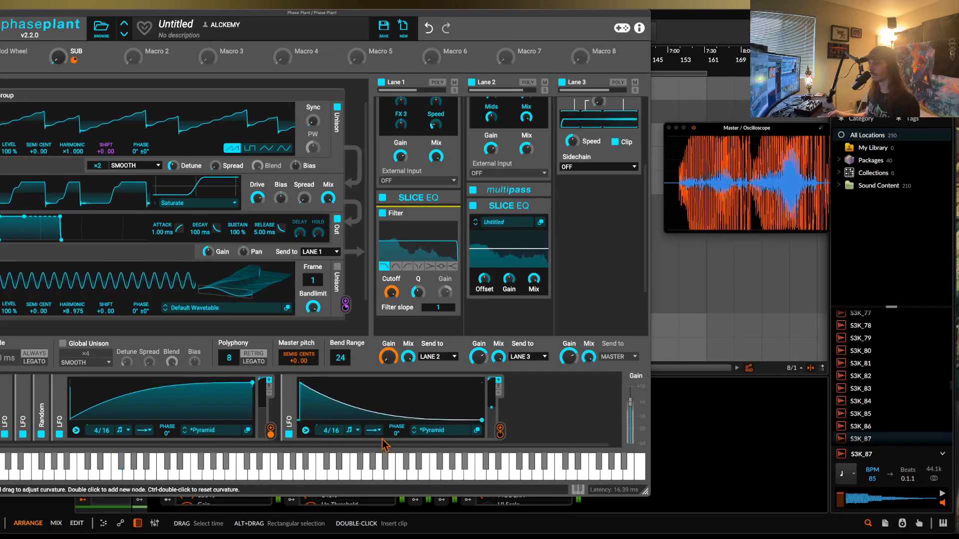
- Redraw the gain LFO as two equal straight downward ramps, with a vertical reset at the midpoint
mouse_move(301, 373)
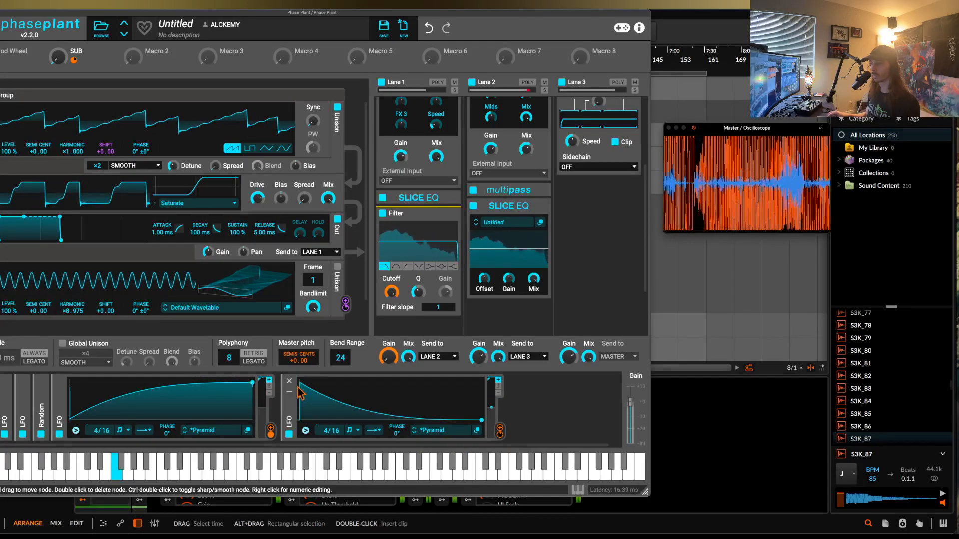
double_click(84, 383)
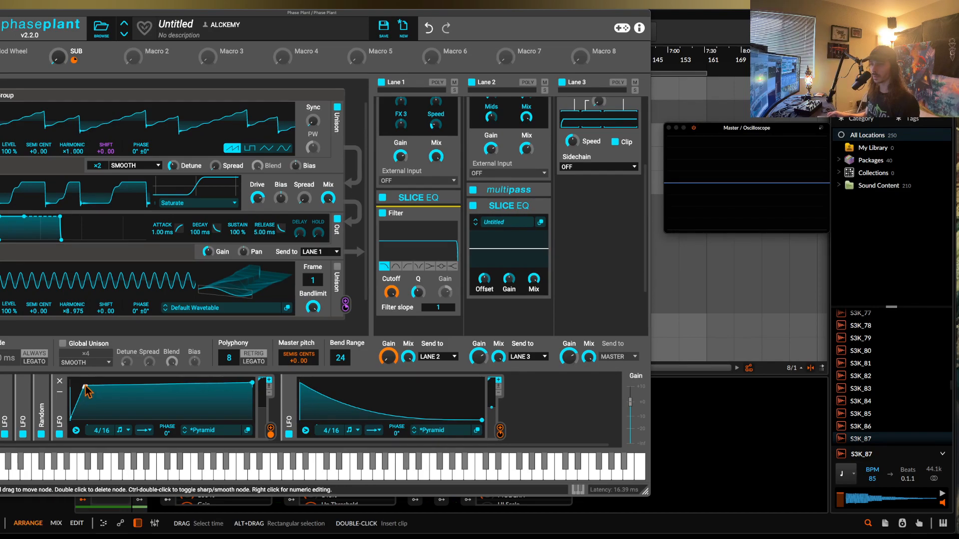
double_click(85, 386)
drag(72, 418, 71, 363)
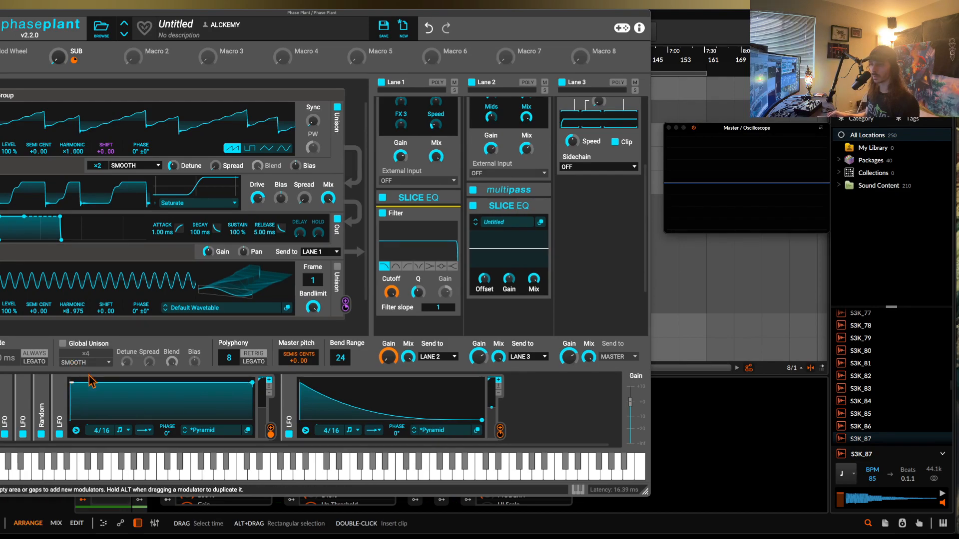
double_click(93, 414)
drag(93, 414, 158, 419)
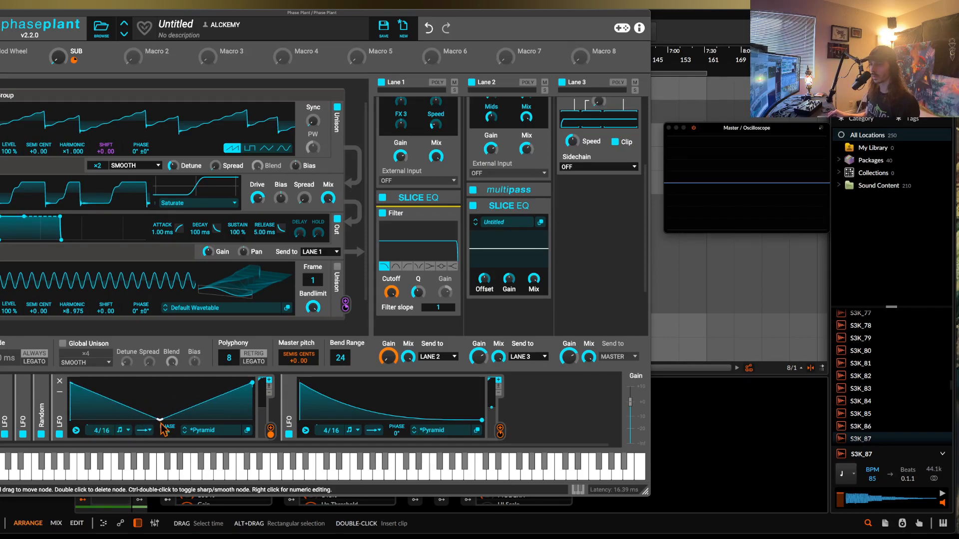
double_click(159, 381)
mouse_move(158, 384)
mouse_down()
mouse_move(163, 436)
mouse_move(159, 383)
mouse_up()
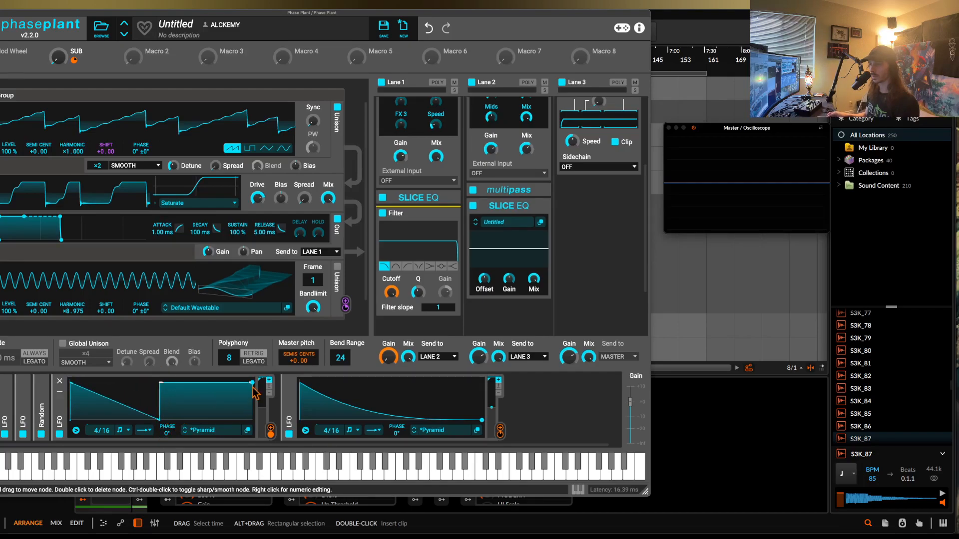
drag(252, 382, 253, 420)
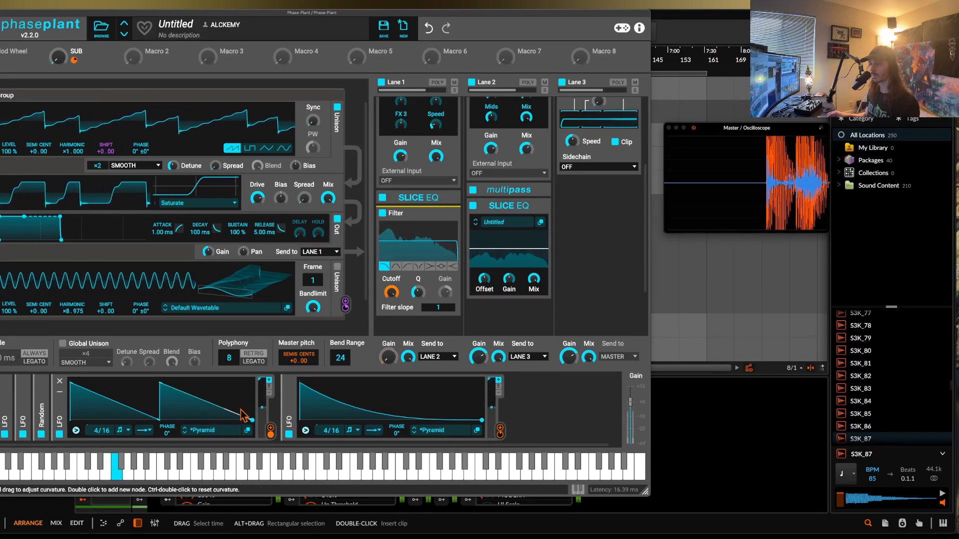
- Disable the pitch LFO, then bow the gain LFO's second ramp outward and raise the low point at its midpoint
click(289, 431)
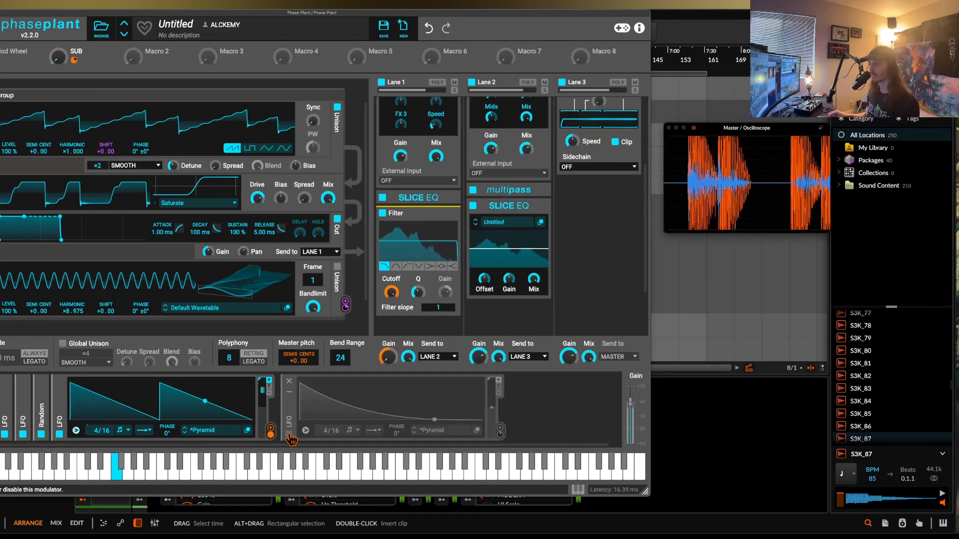
drag(202, 400, 202, 375)
mouse_move(116, 403)
mouse_down()
mouse_move(115, 376)
mouse_move(105, 452)
mouse_move(104, 404)
mouse_up()
mouse_move(160, 419)
mouse_down()
mouse_move(160, 395)
mouse_move(157, 408)
mouse_up()
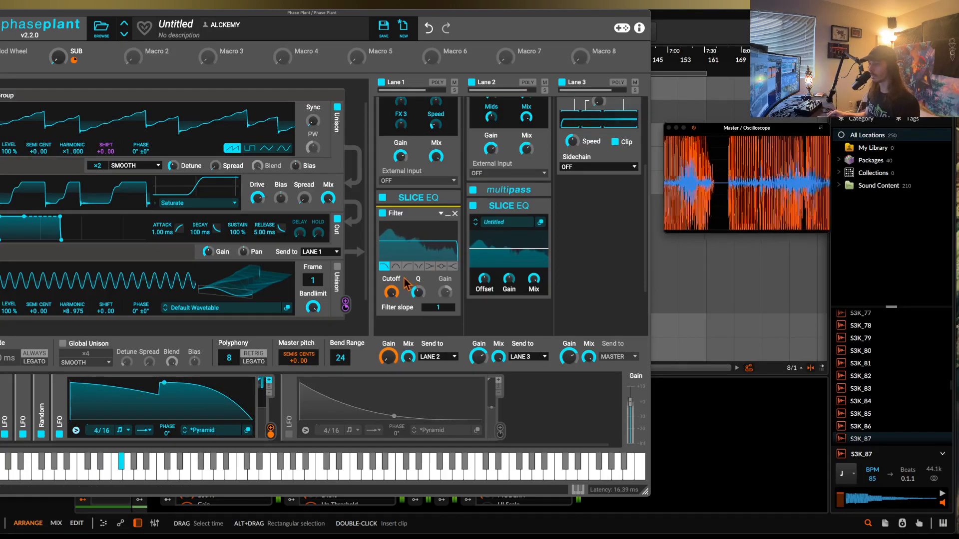
- Re-enable the pitch LFO at a 2/16 rate and collapse both the gain and pitch LFOs
click(289, 434)
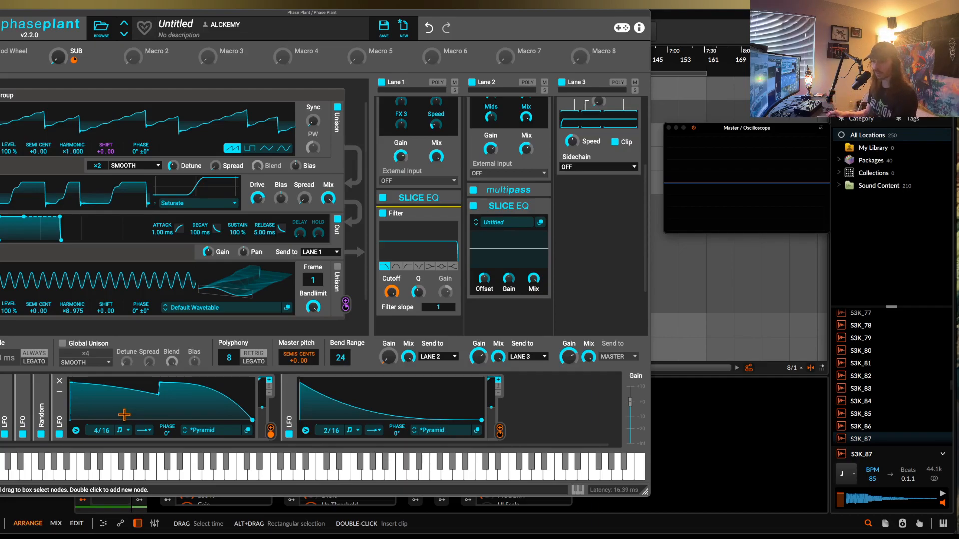
click(60, 395)
click(79, 391)
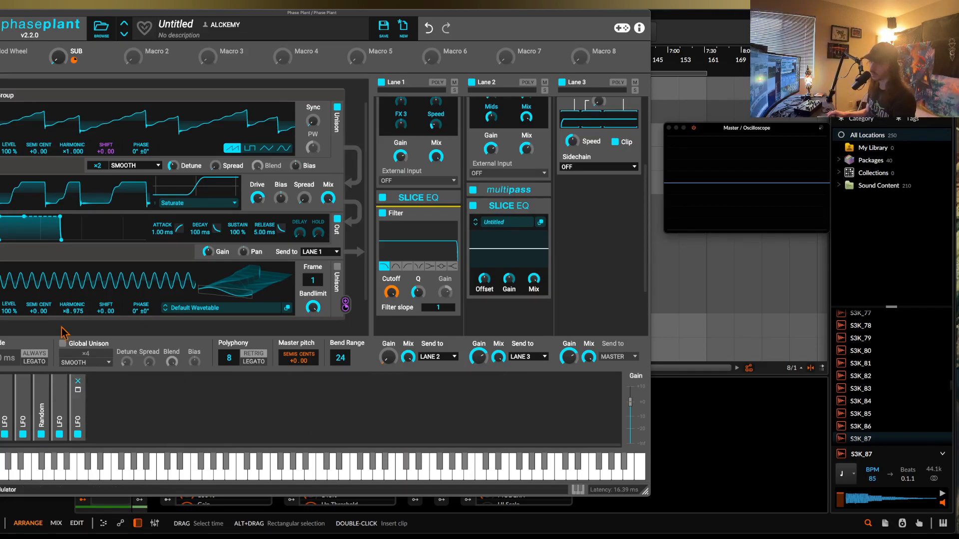
- Close the Phase Plant and Fuse Compressor windows and add a new instrument track below the Phase Plant track
click(0, 13)
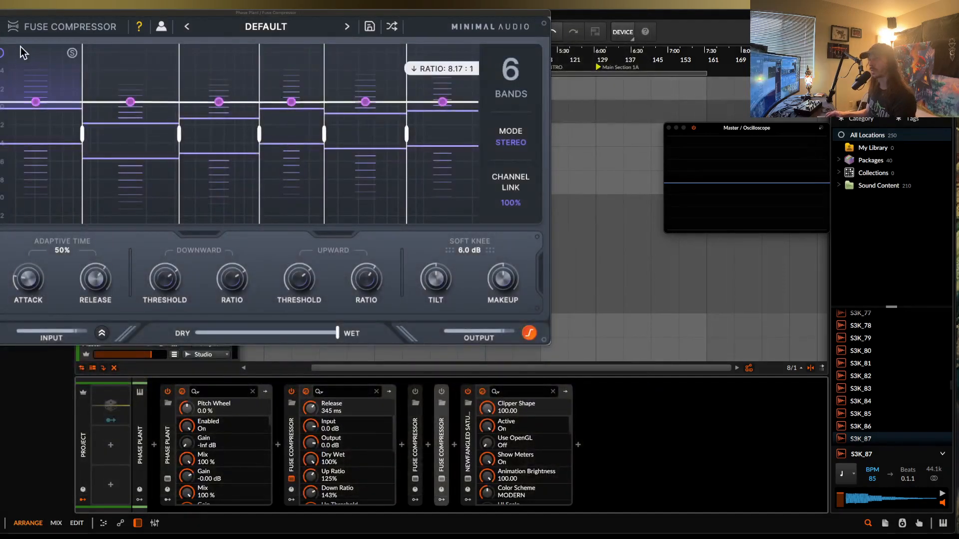
click(0, 13)
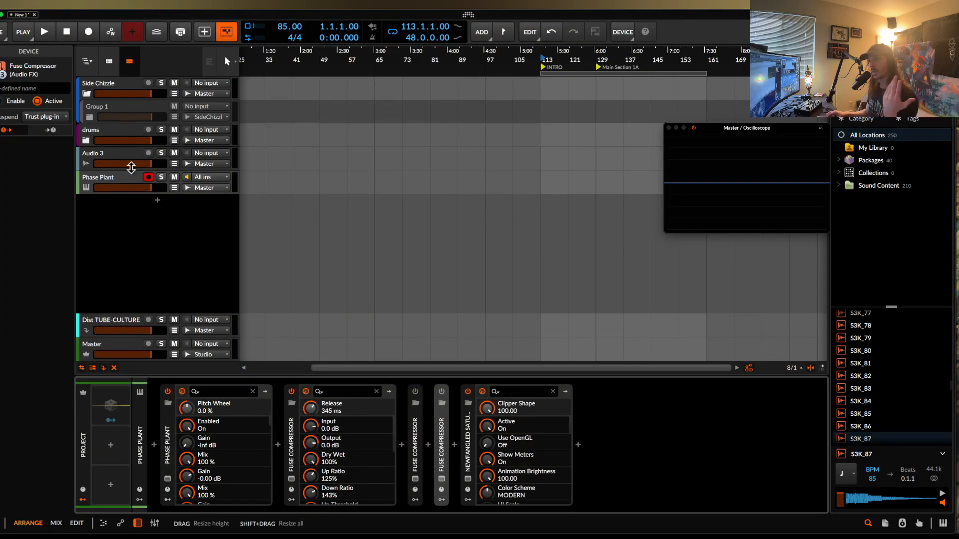
click(127, 178)
key(ctrl+t)
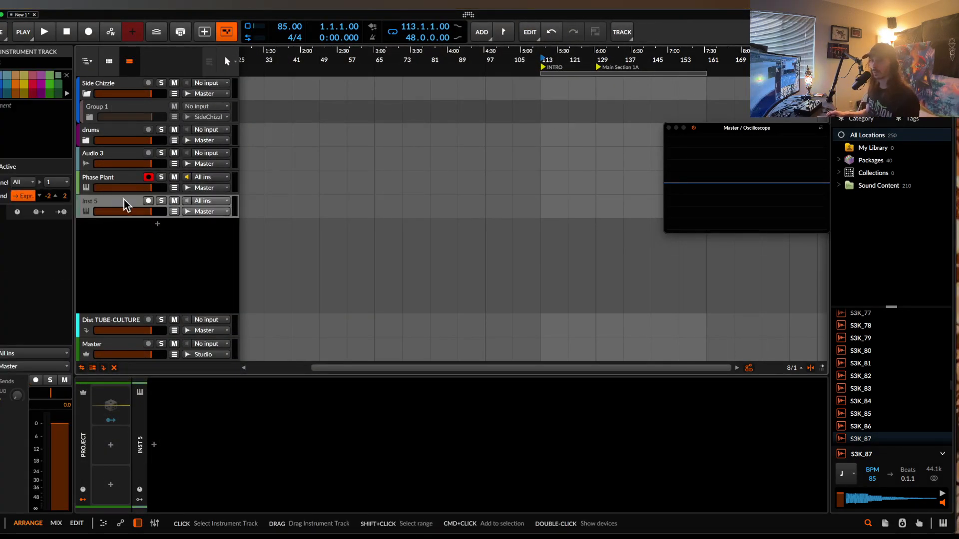
- Search for "phase" and insert Phase Plant on the new instrument track
click(154, 445)
text(phase)
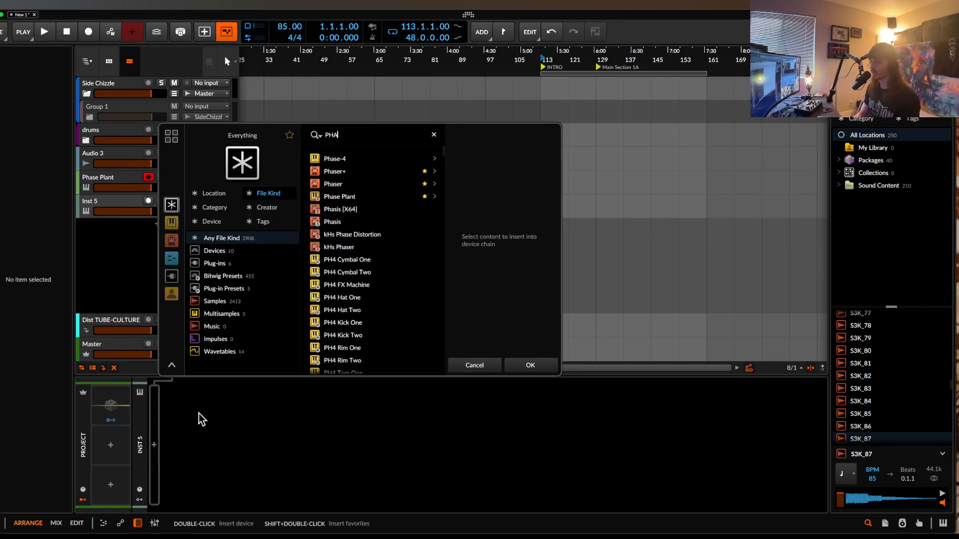
click(336, 196)
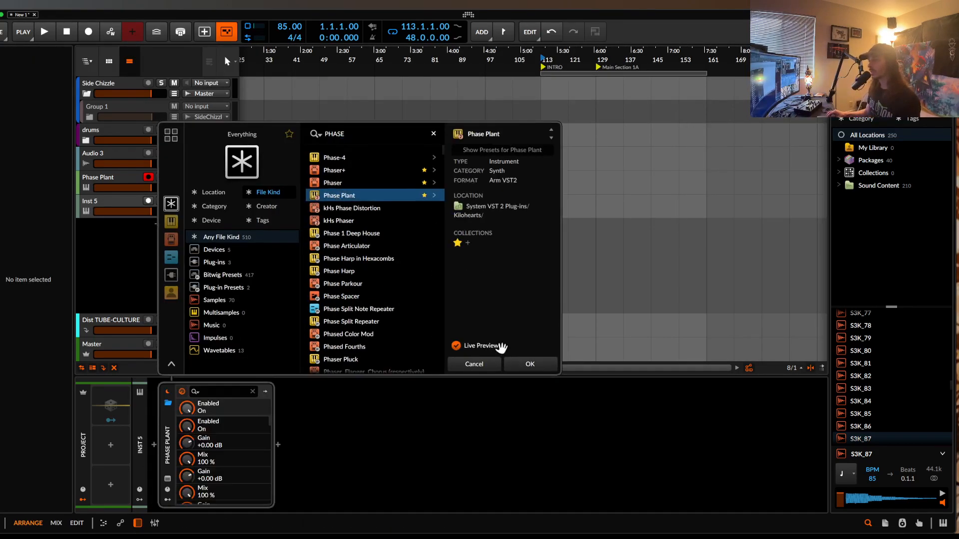
click(527, 365)
- Browse the user presets to REQUIEM 2 PHASE PLANT, REQUIEM 2 KITS, and load CORRUPTED CAPYBARA
click(268, 43)
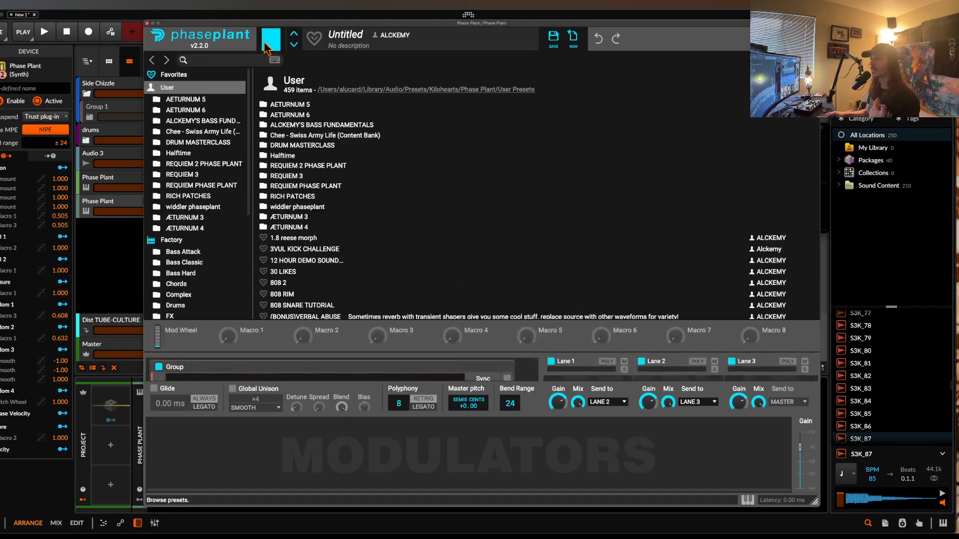
click(189, 165)
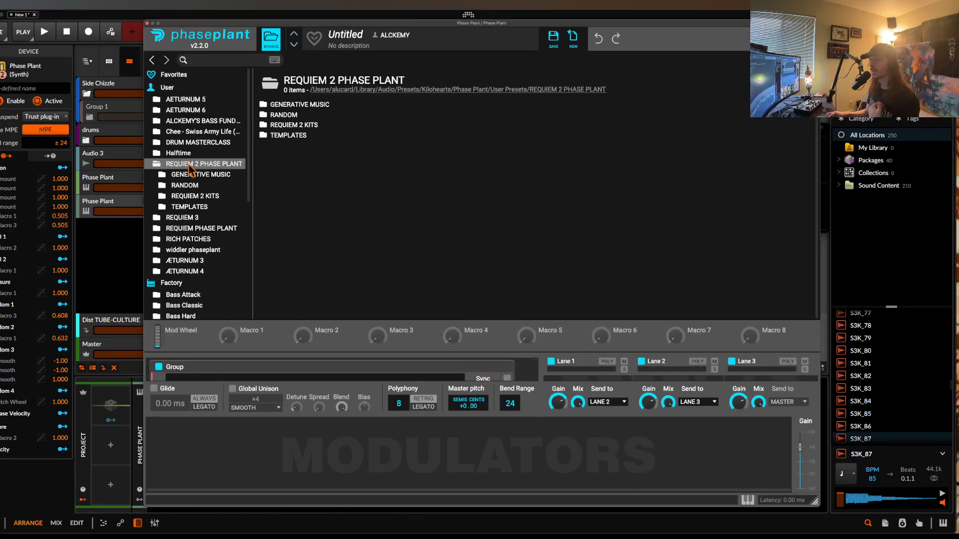
double_click(296, 125)
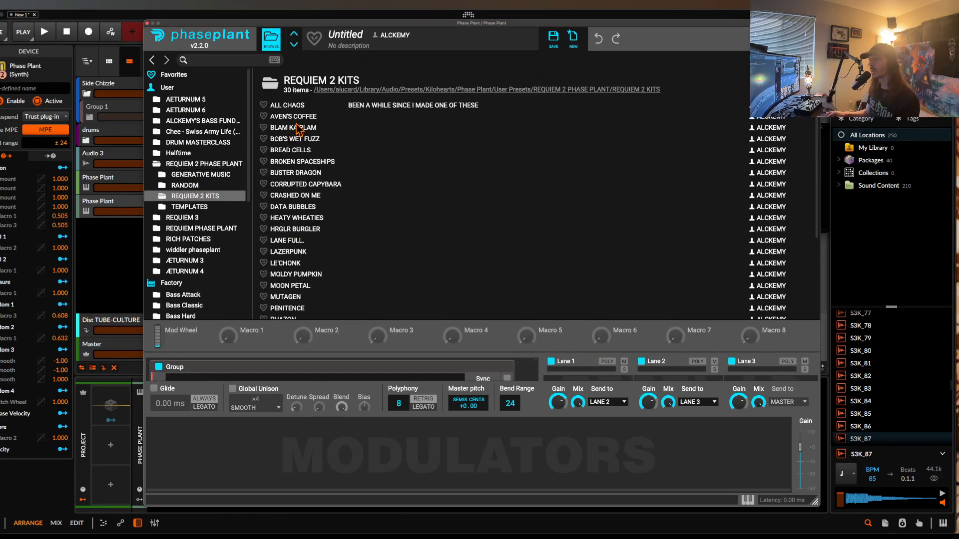
click(295, 185)
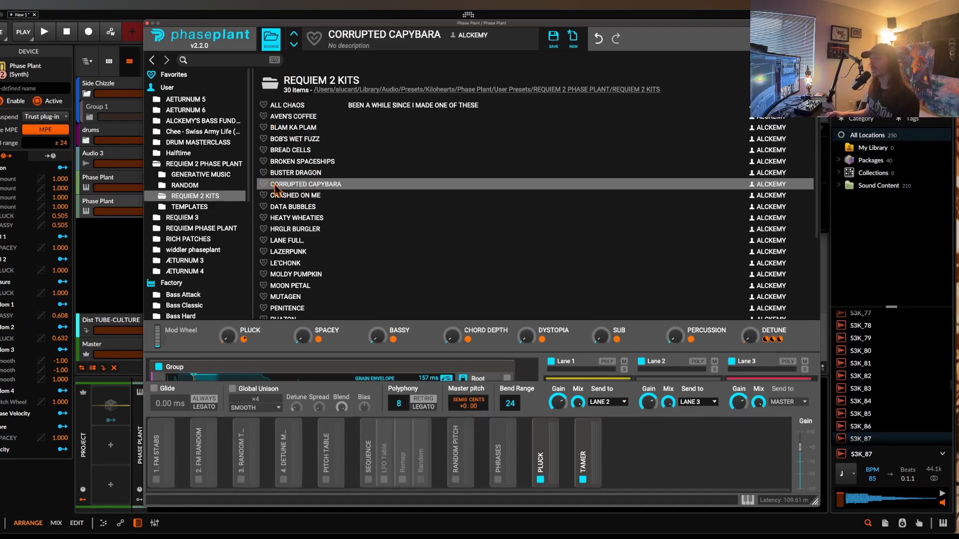
- Load the LANE FULL. preset, close the preset browser, and enable the PHRASES modulator group
scroll(290, 215, down, 2)
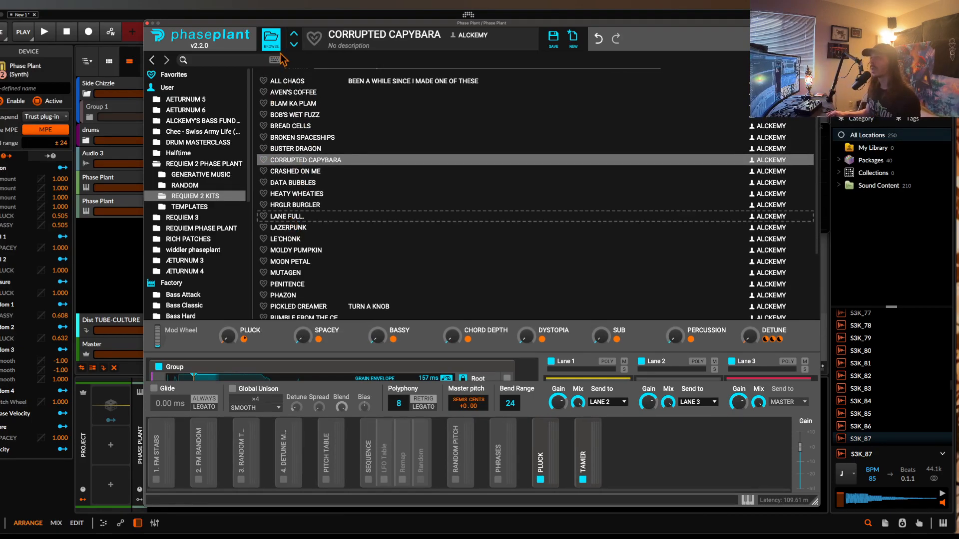
click(272, 40)
click(453, 479)
click(454, 436)
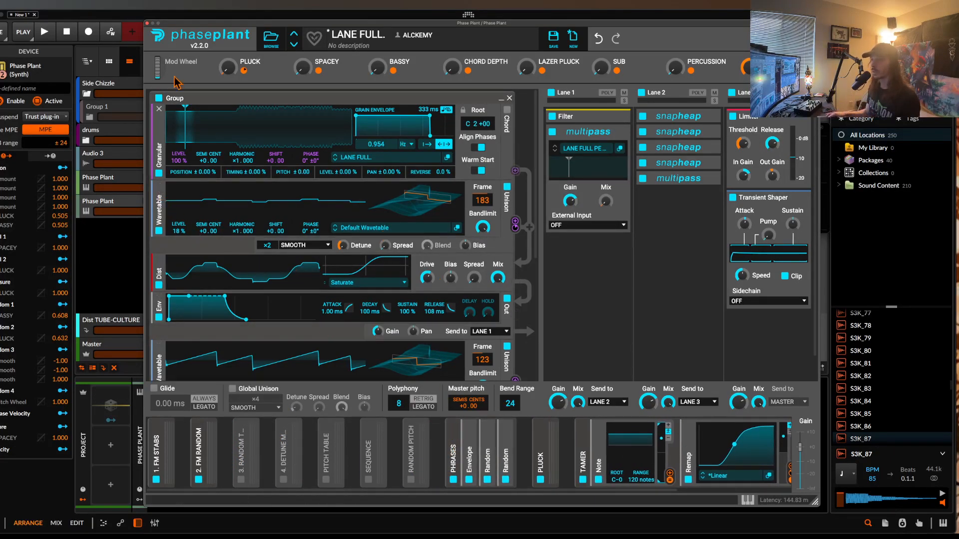
- Arm the new Phase Plant track for recording and reposition its plugin window
drag(179, 22, 264, 32)
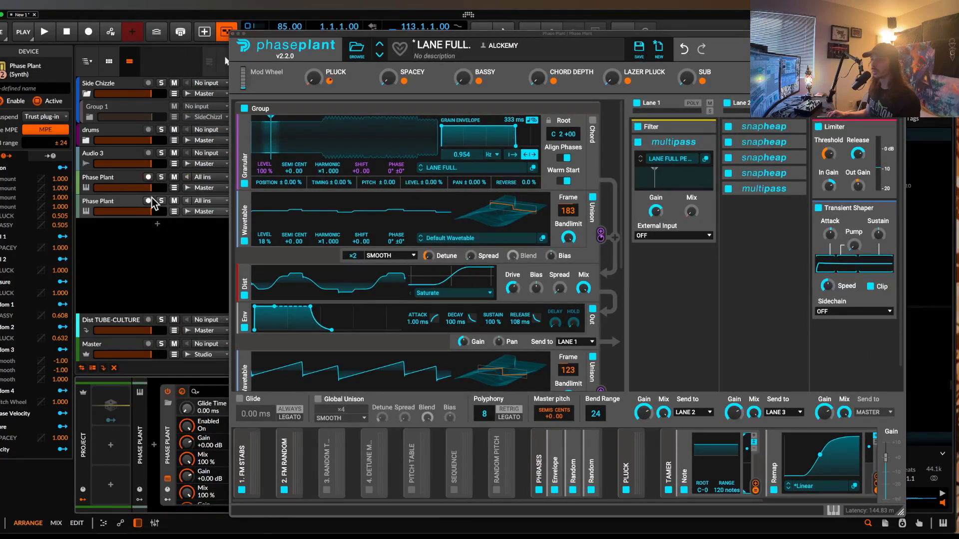
drag(338, 36, 178, 15)
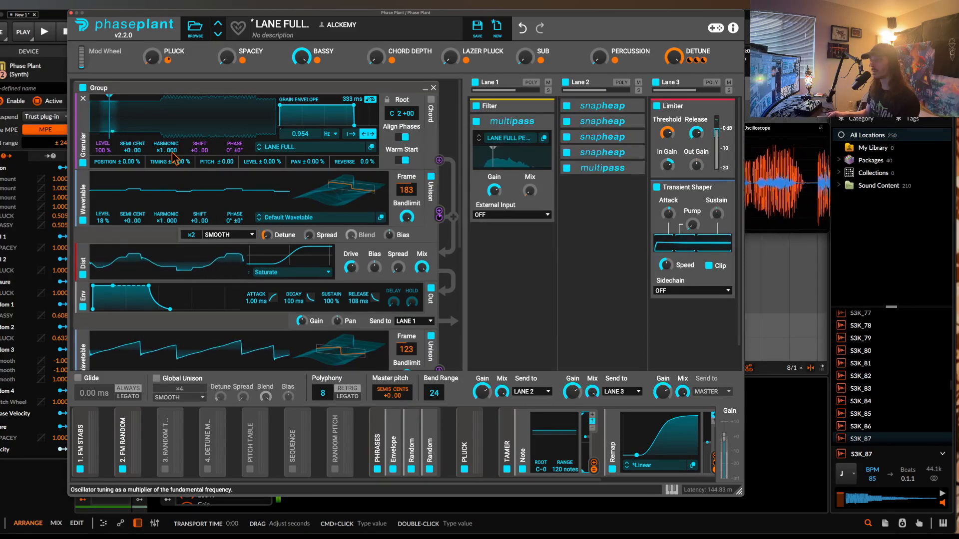
- Set the granular oscillator's level to 0.0% and the first wavetable oscillator to 100% level at frame 129
drag(102, 149, 102, 195)
drag(327, 195, 328, 206)
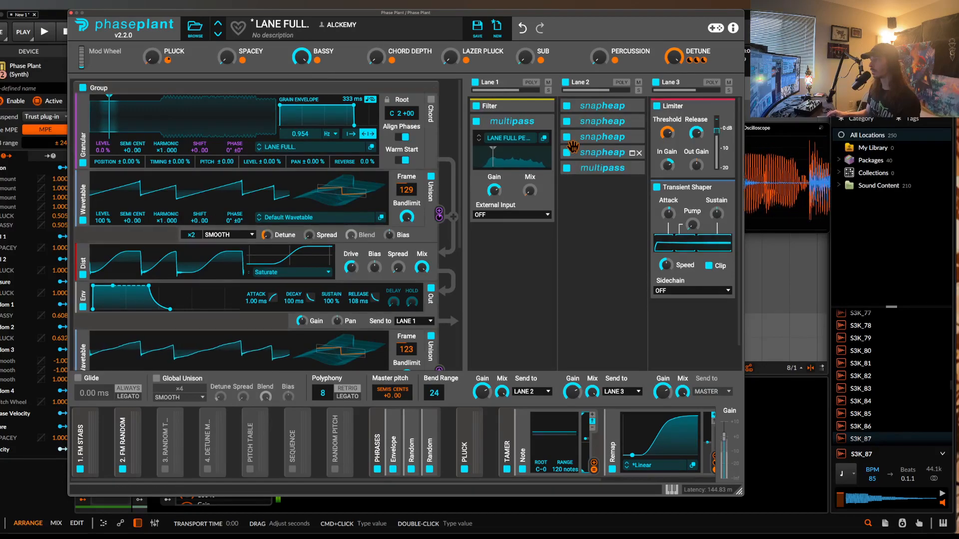
click(465, 470)
click(465, 470)
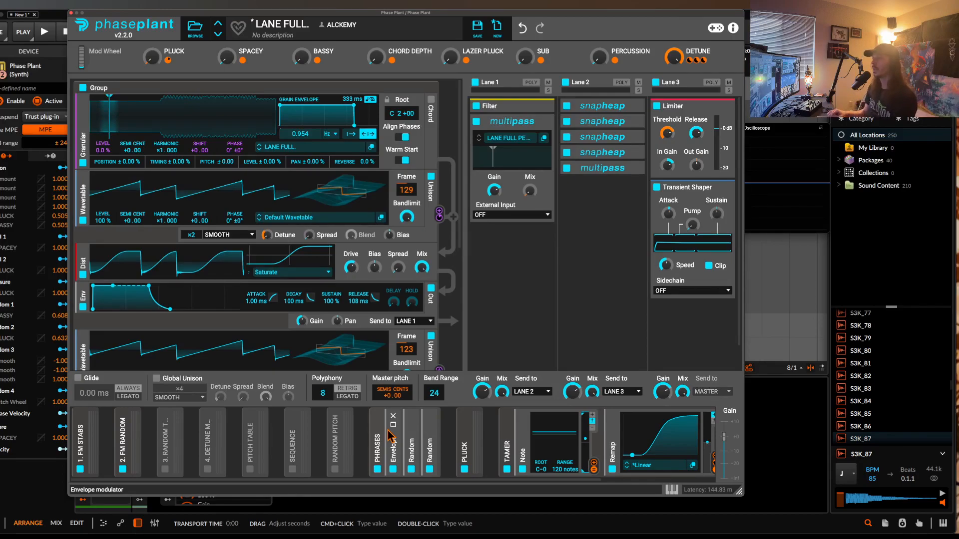
- Close the LANE FULL. window and reopen the first track's Phase Plant, showing the start of its effect lanes
click(71, 13)
click(120, 184)
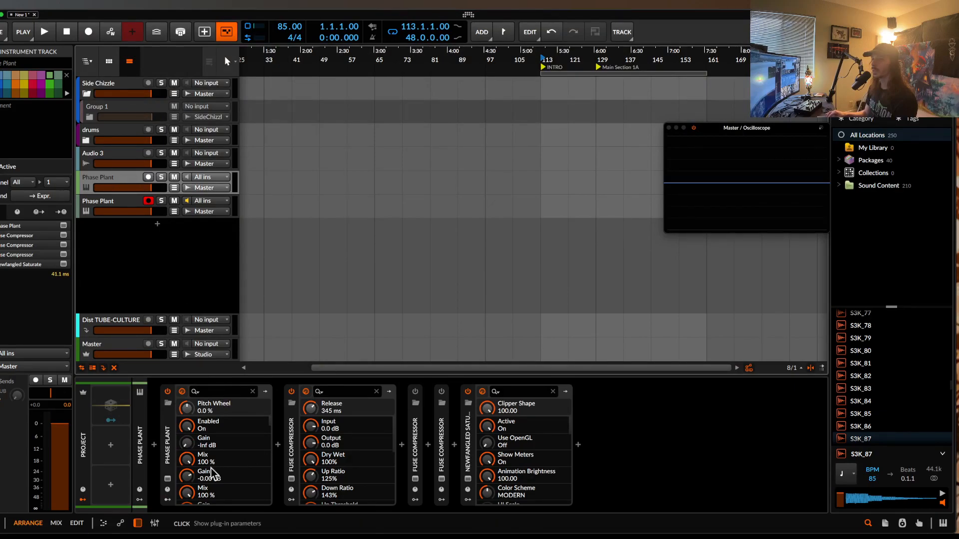
click(168, 479)
scroll(465, 193, up, 3)
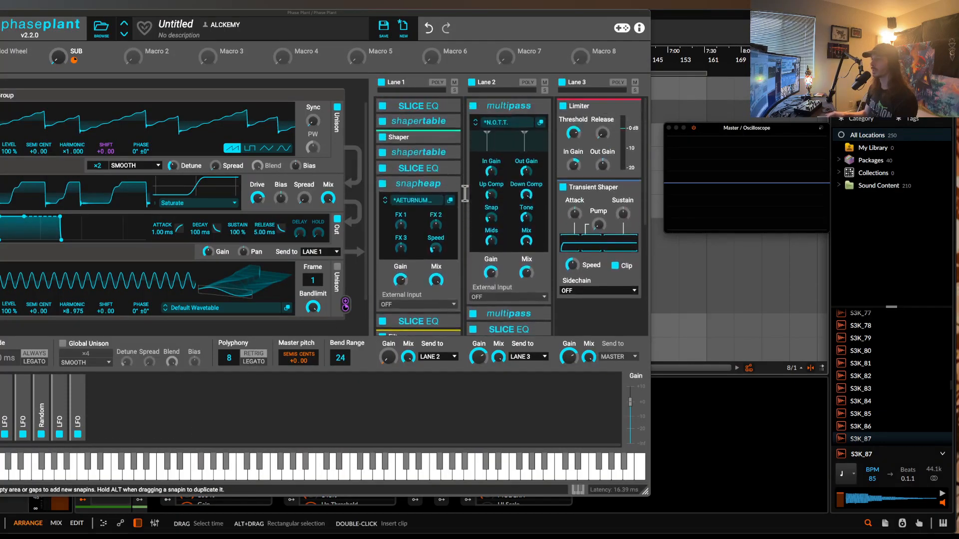